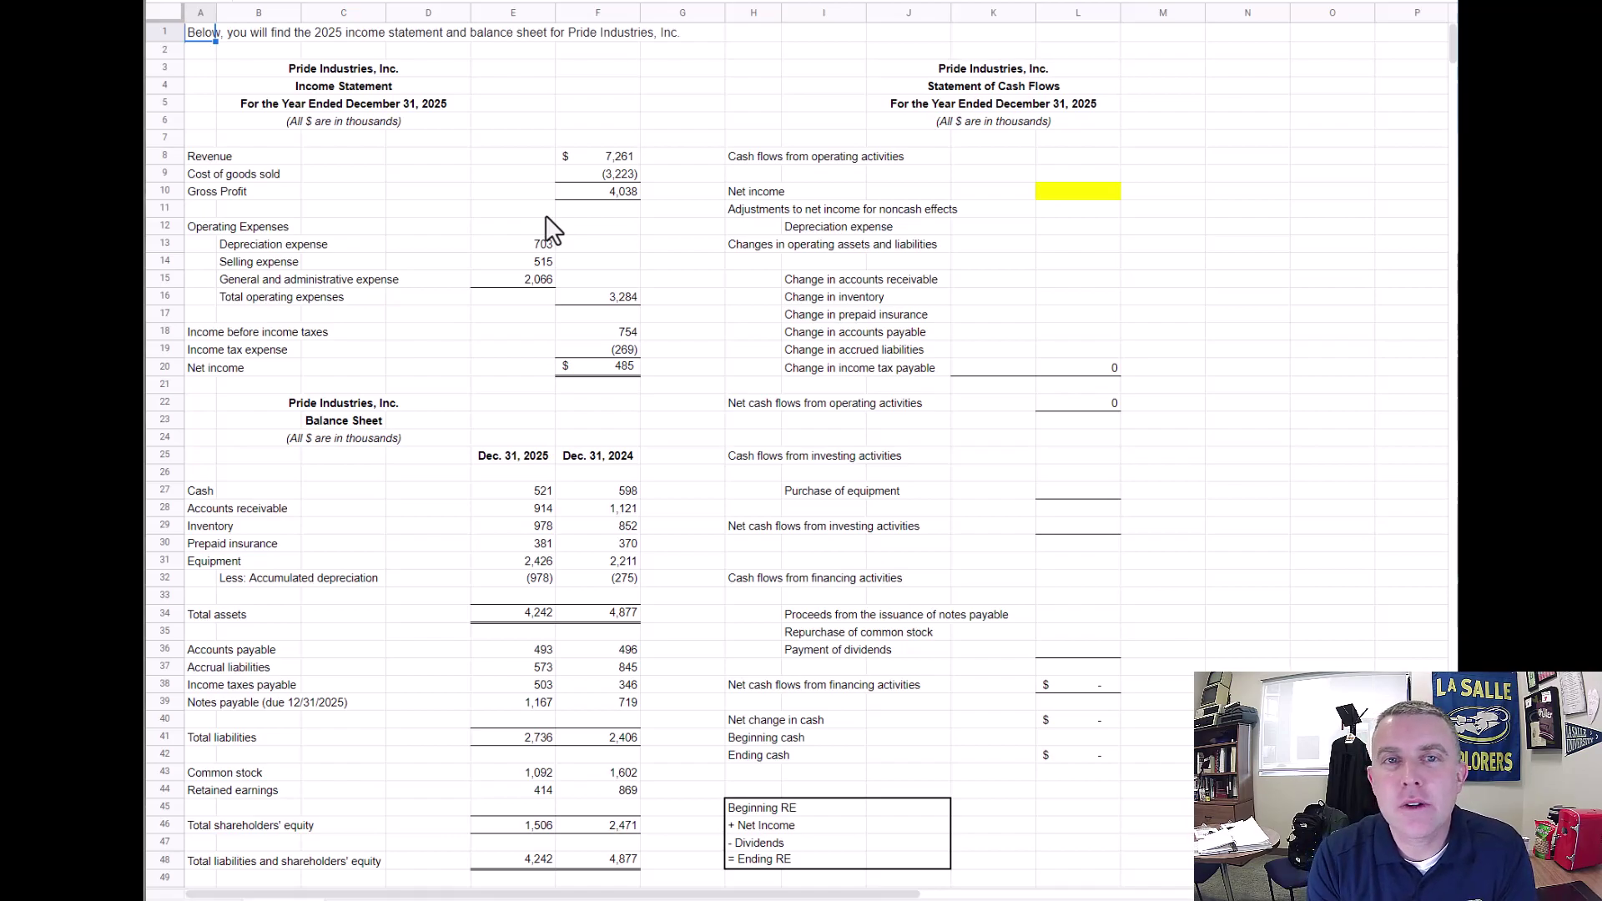
# Label cell N12 "Beg. cash" and cell N15 "End. cash" beside the statement of cash flows
pyautogui.click(1215, 228)
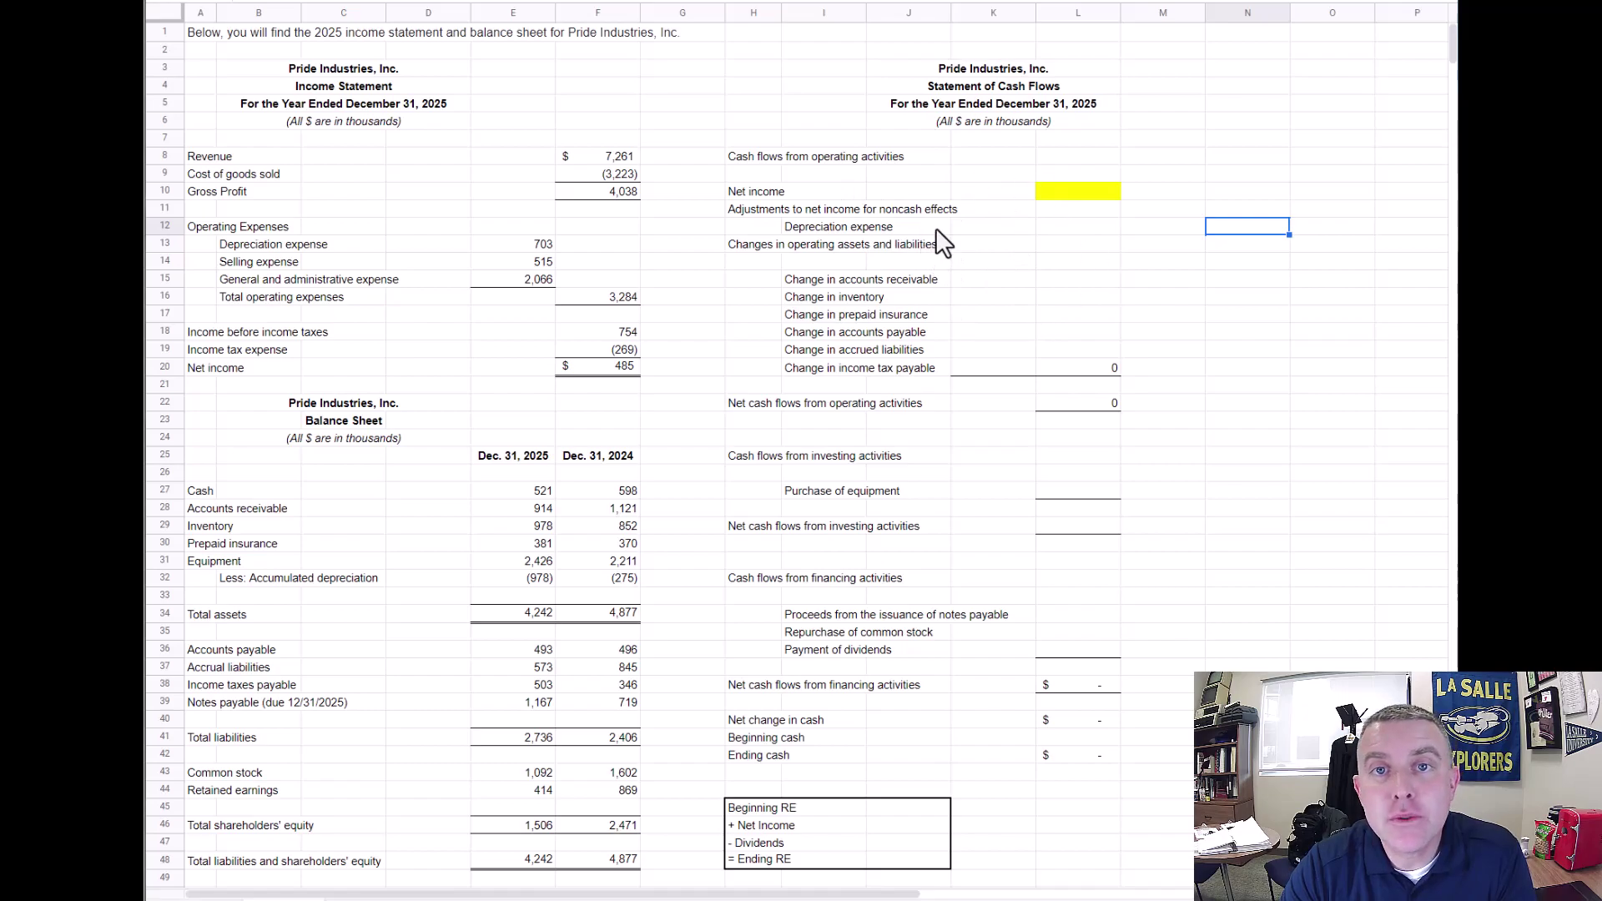
pyautogui.write('Beg cash')
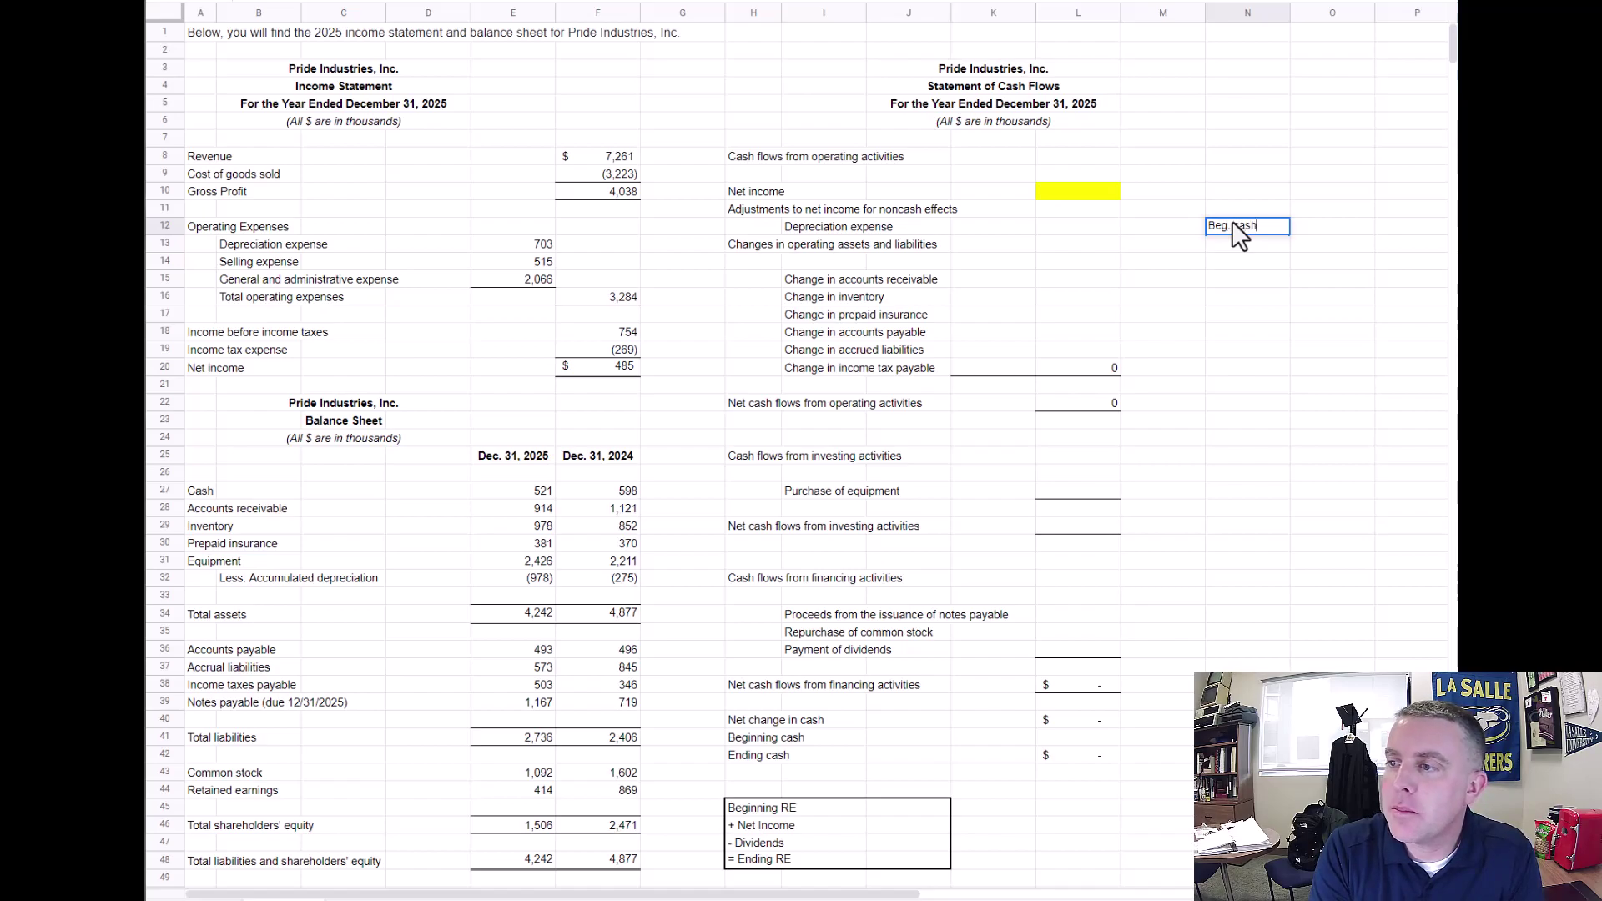
pyautogui.press('Return')
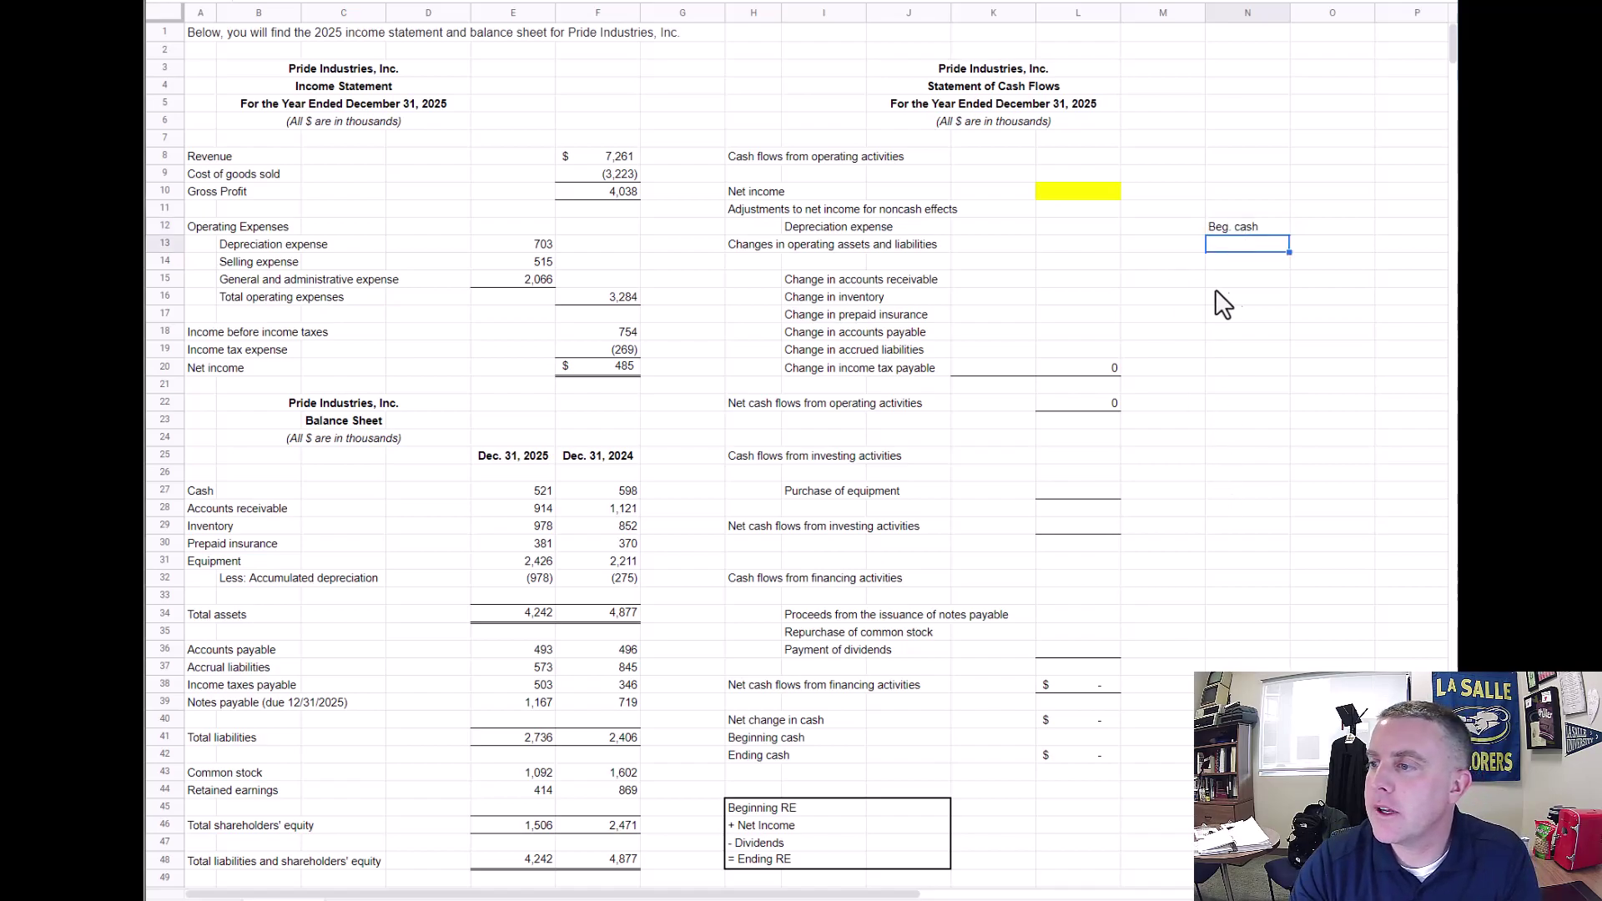
pyautogui.click(1235, 279)
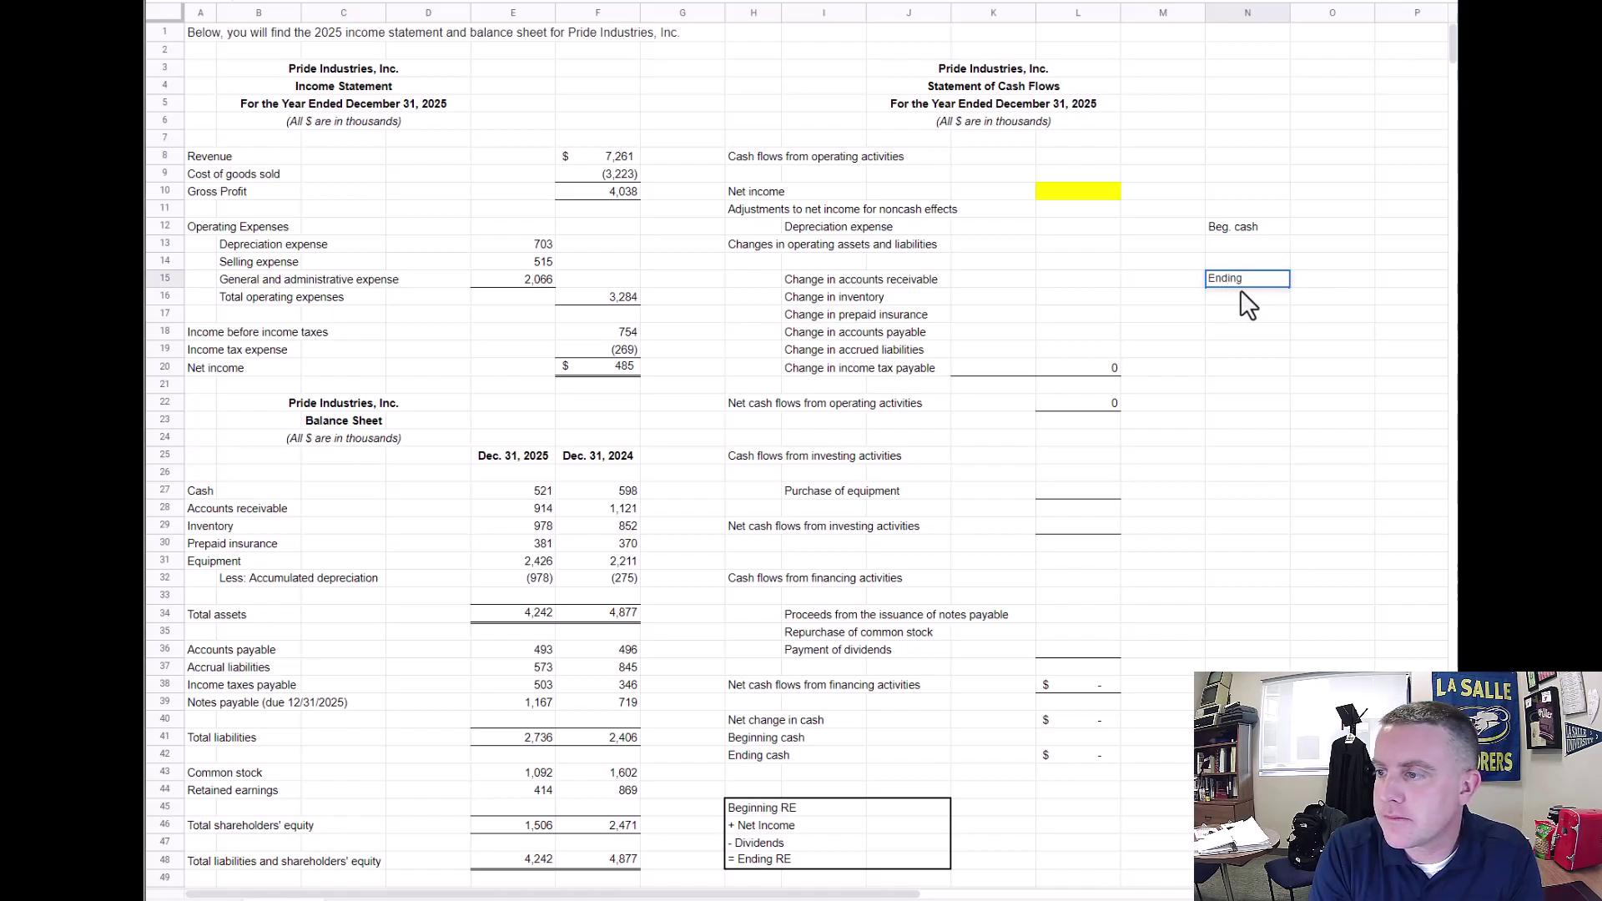
pyautogui.write('End. cash')
pyautogui.press('Return')
# Link O12 to the Dec. 31, 2024 cash balance in F27 and O15 to the Dec. 31, 2025 cash balance in E27
pyautogui.press('Up')
pyautogui.press('Up')
pyautogui.press('Up')
pyautogui.press('Right')
pyautogui.press('Up')
pyautogui.write('=')
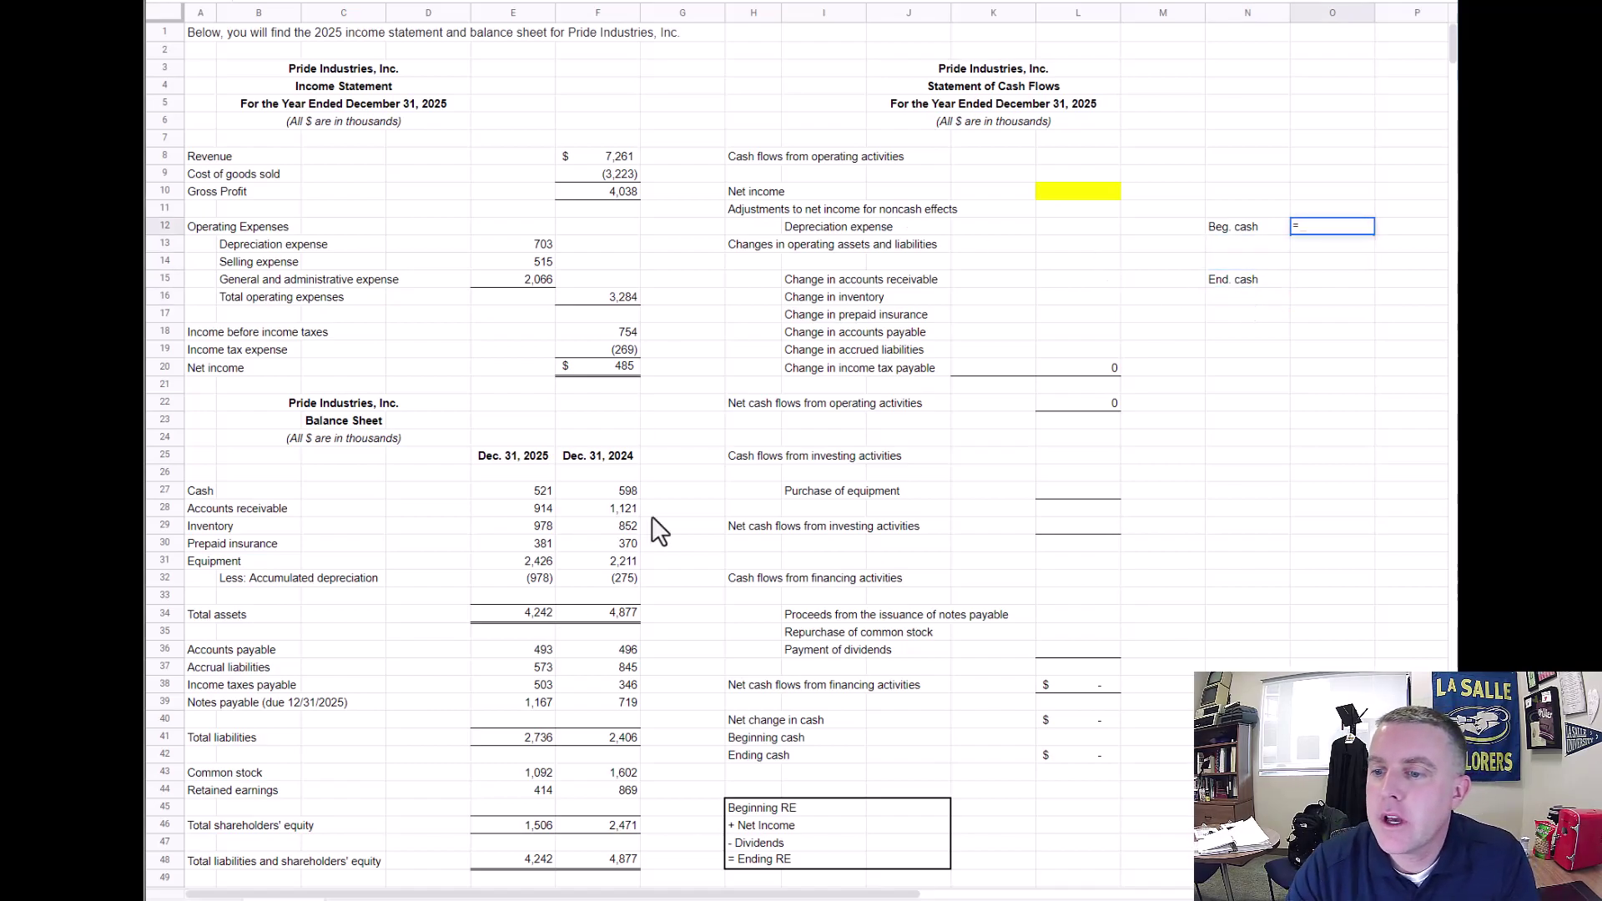
pyautogui.click(623, 492)
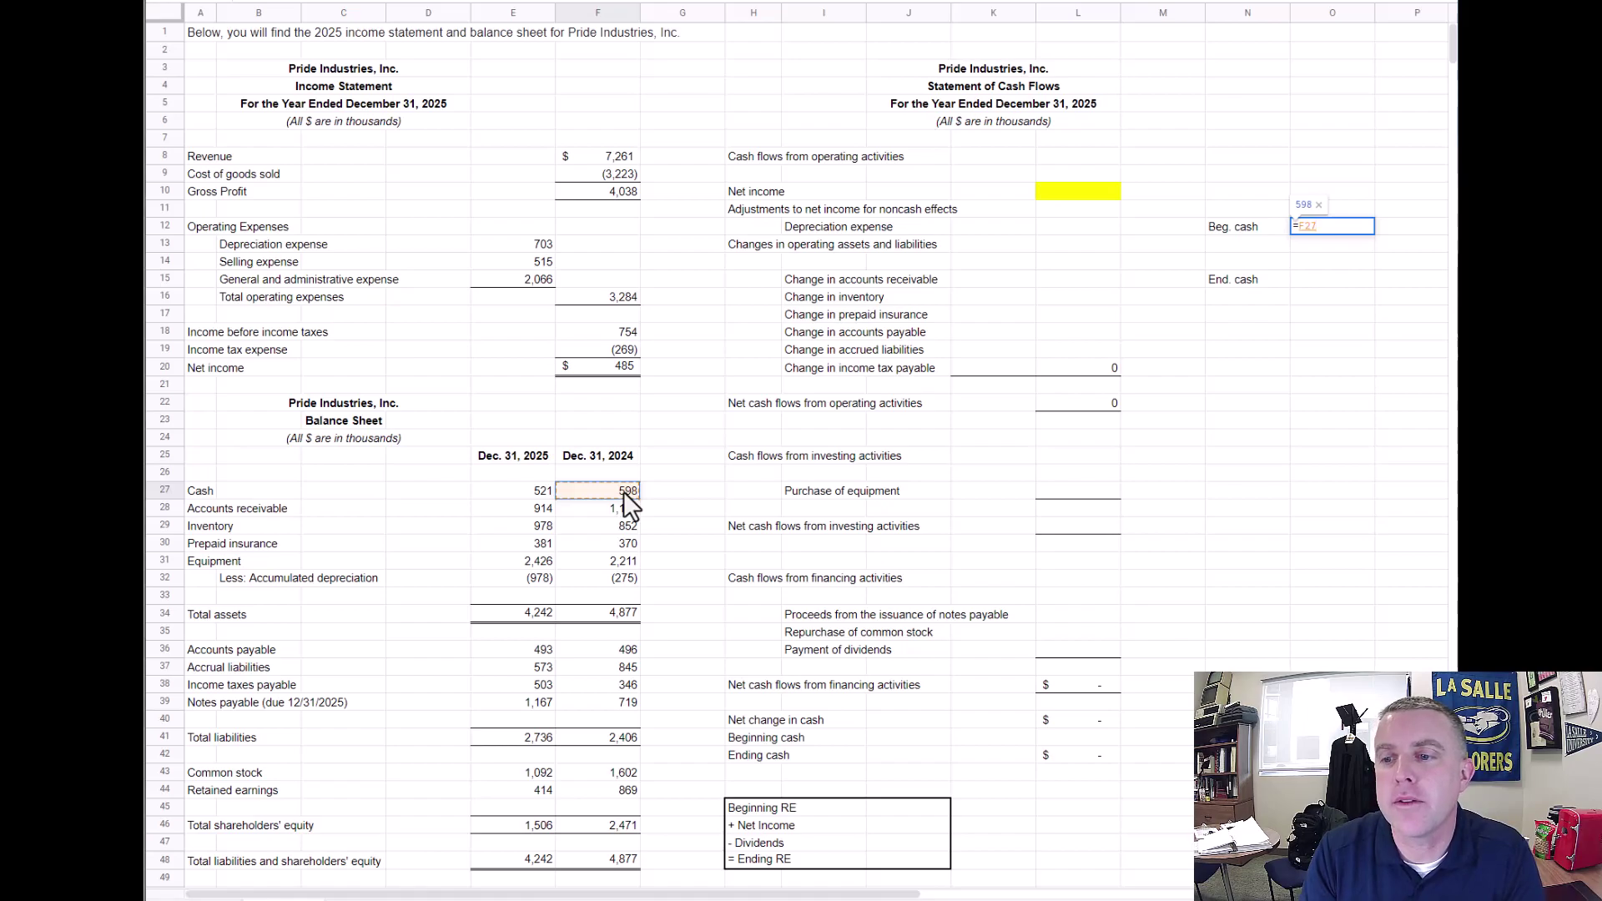
pyautogui.press('Return')
pyautogui.press('Down')
pyautogui.press('Down')
pyautogui.write('=')
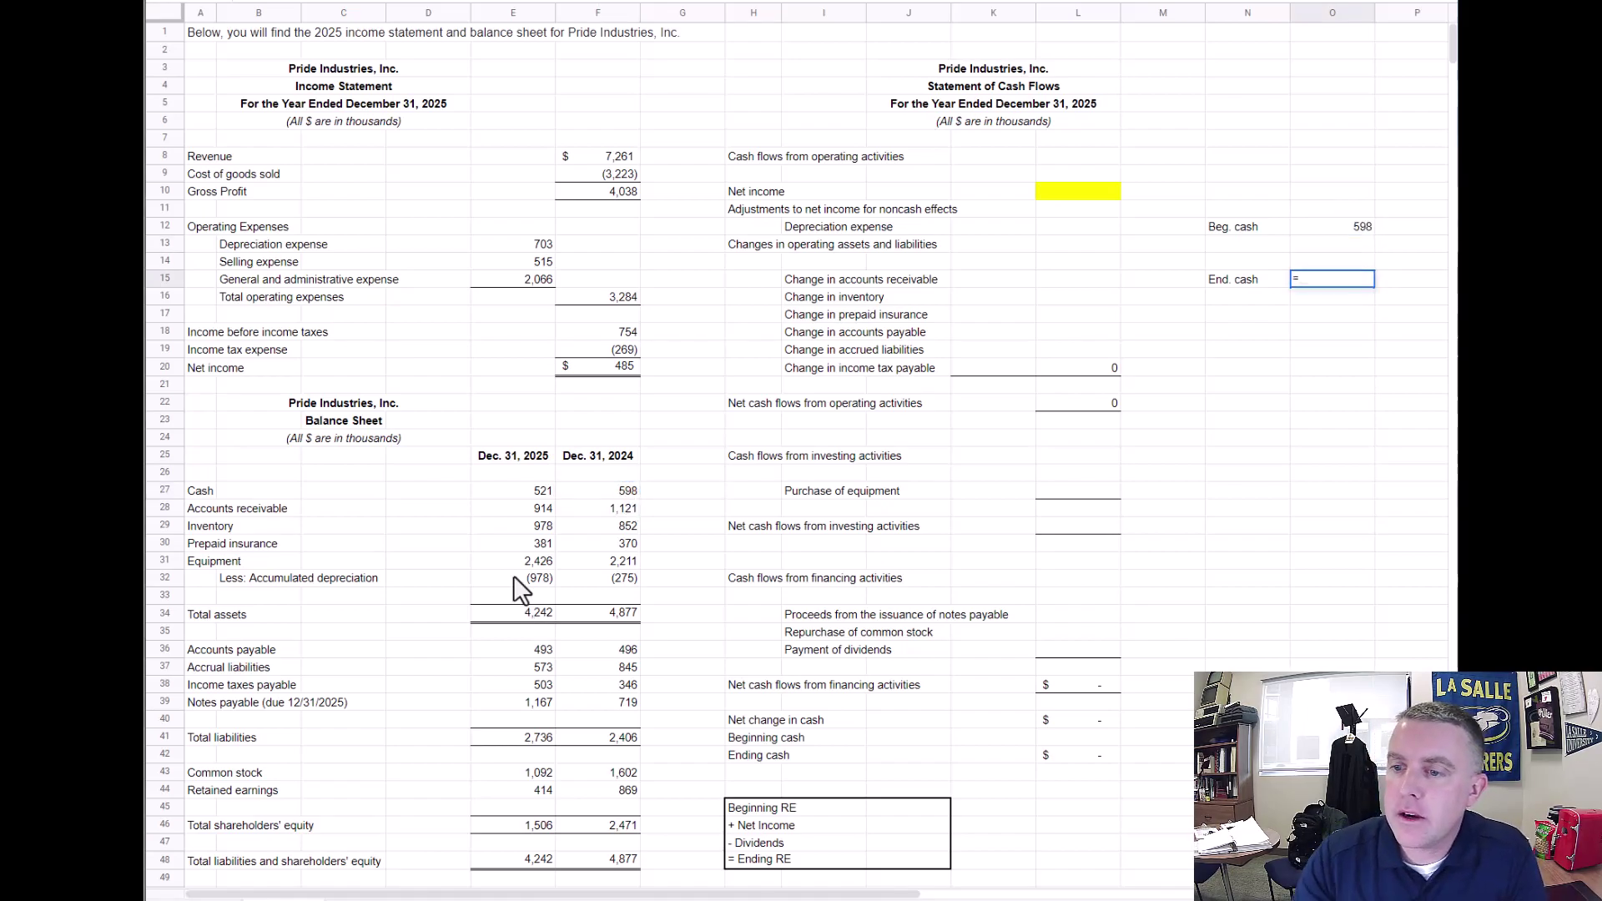
pyautogui.click(512, 491)
pyautogui.press('Return')
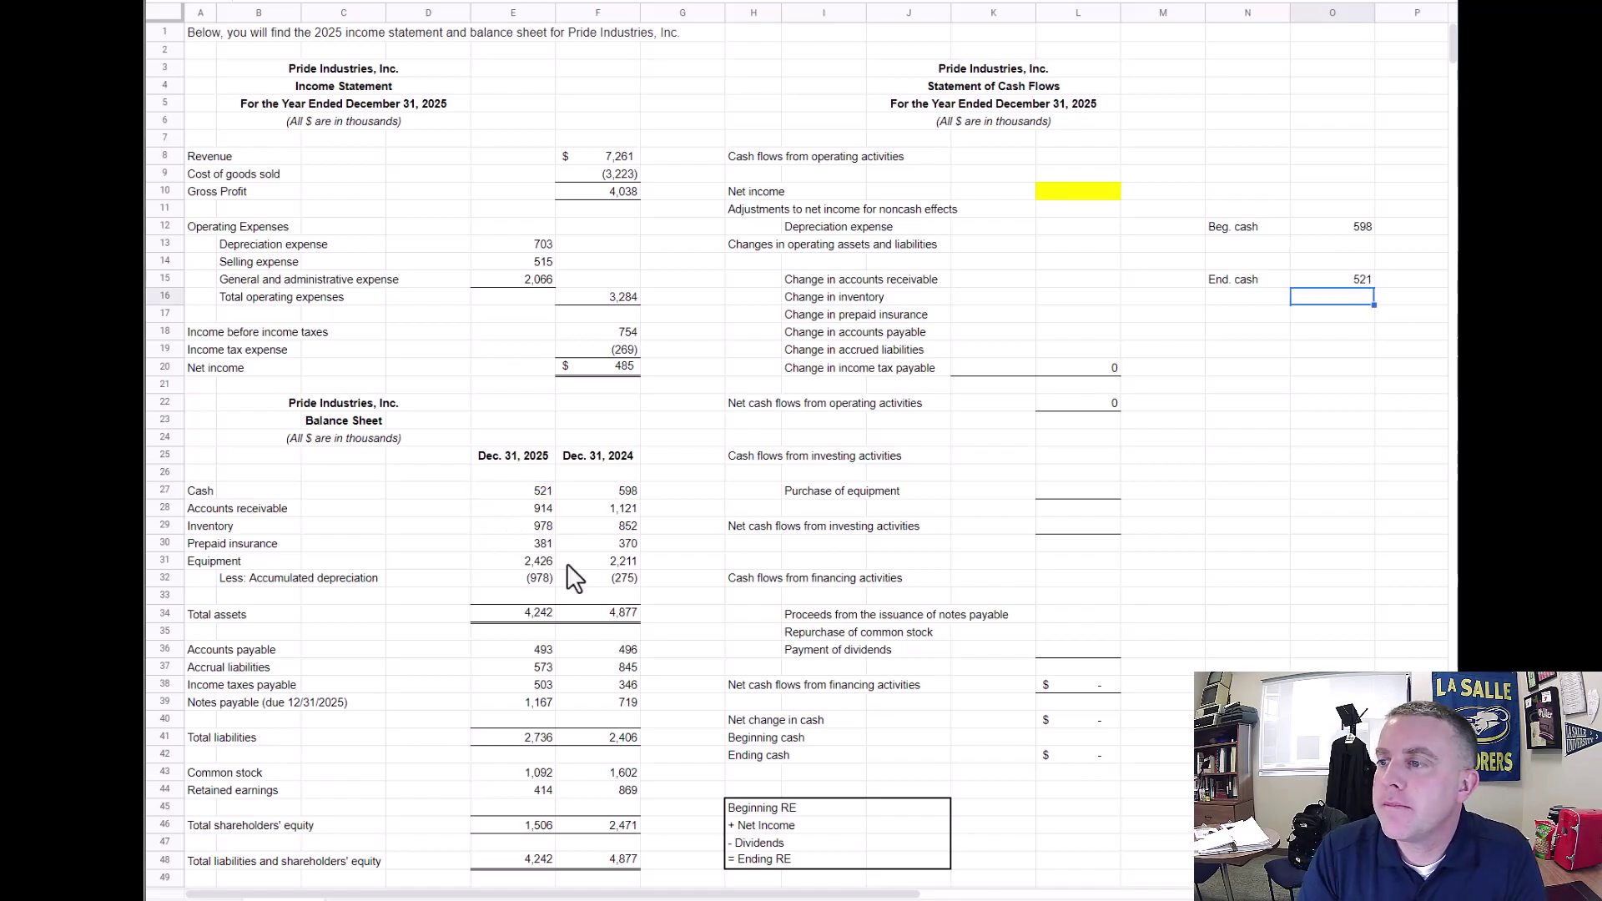
# Move the End. cash label and its value down to row 18, leaving room below the Beg. cash row
pyautogui.click(1261, 281)
pyautogui.moveTo(1258, 280)
pyautogui.mouseDown()
pyautogui.moveTo(1343, 283)
pyautogui.moveTo(1350, 302)
pyautogui.mouseUp()
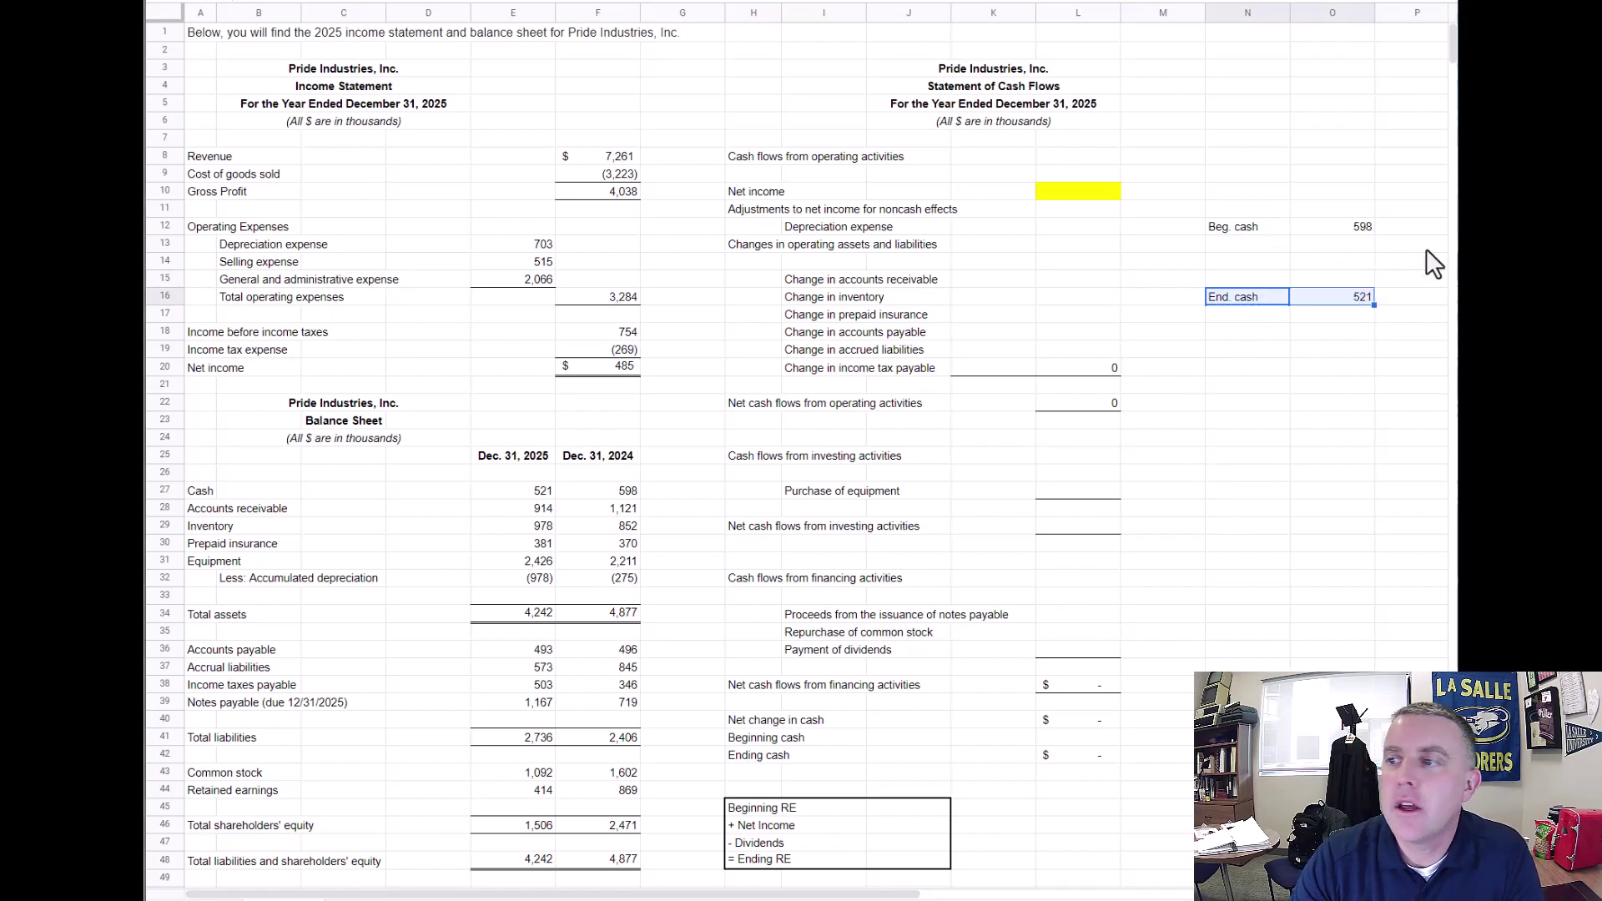
pyautogui.click(1360, 226)
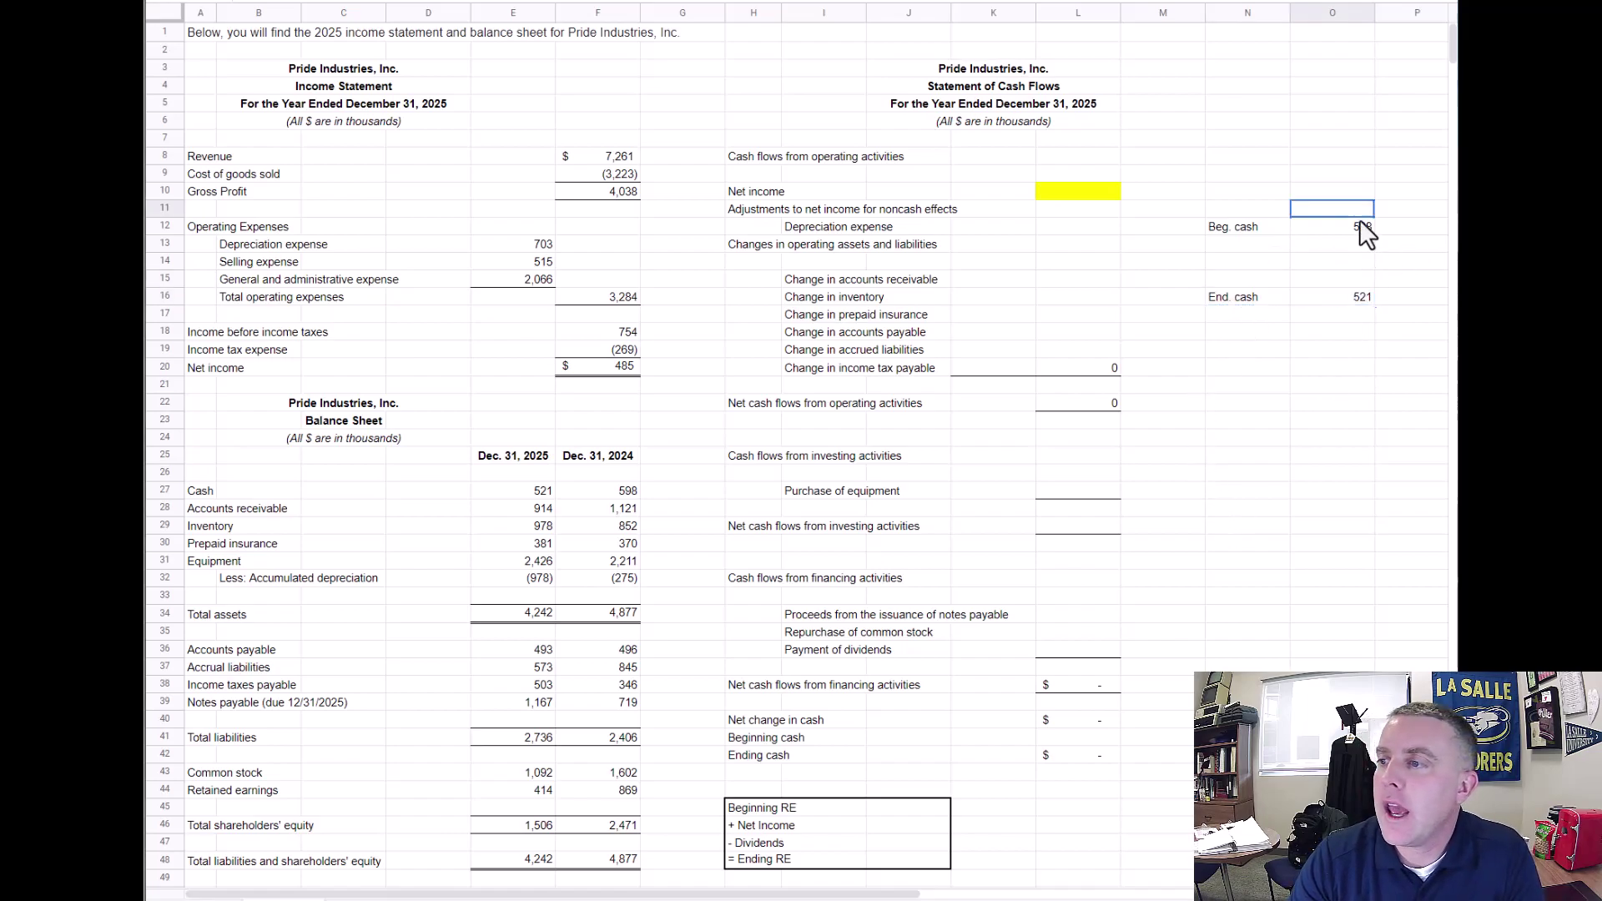
pyautogui.click(1364, 302)
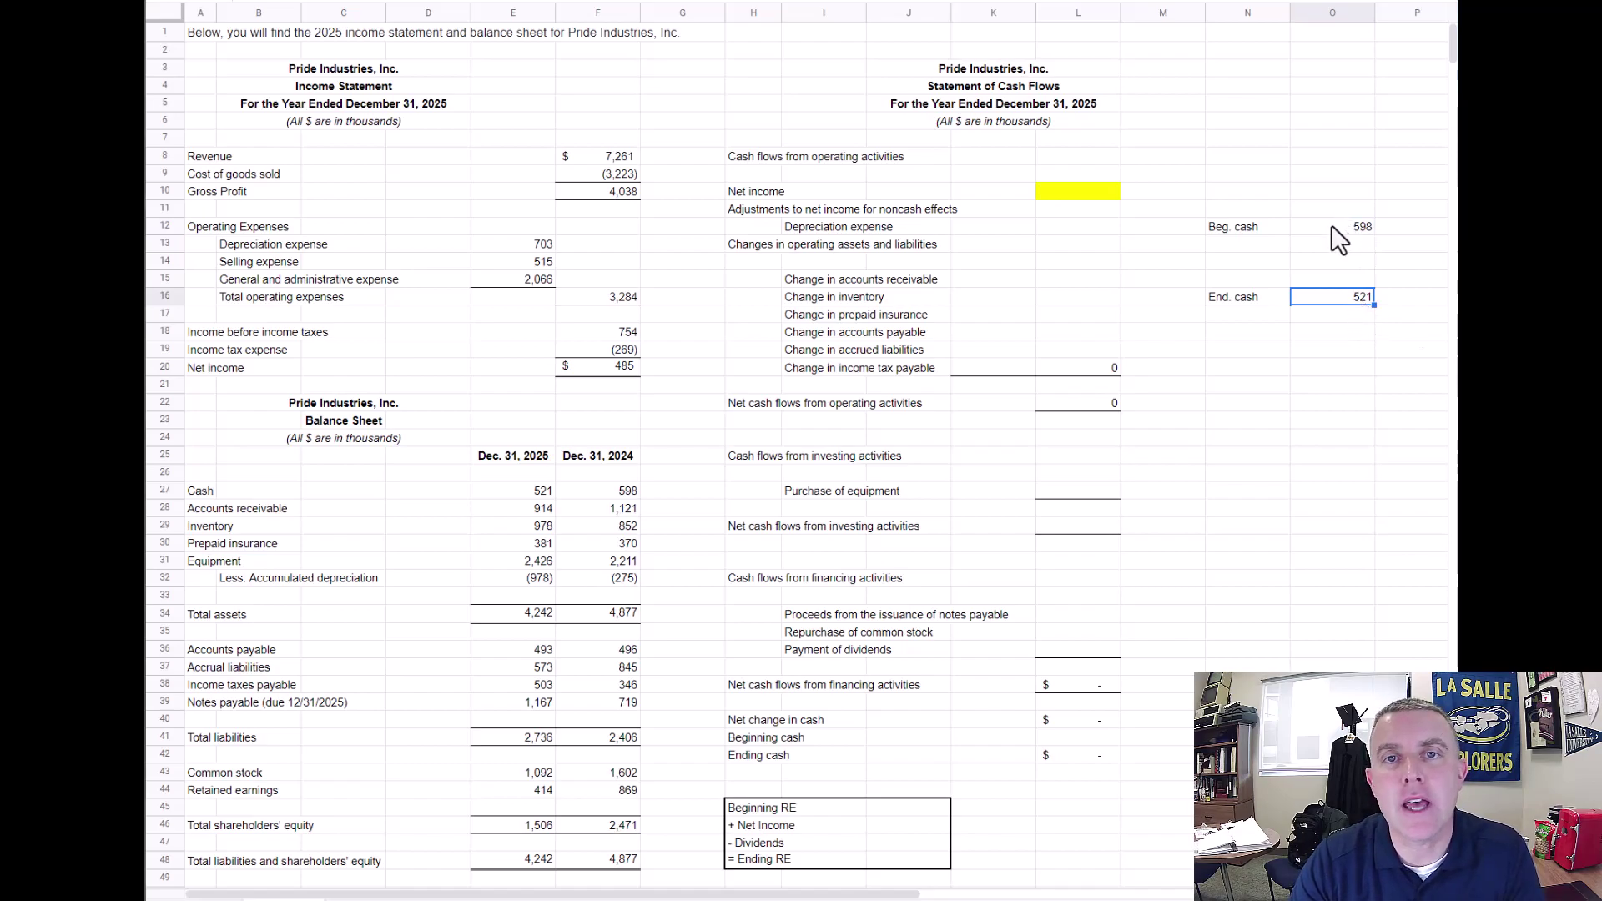
pyautogui.click(1240, 246)
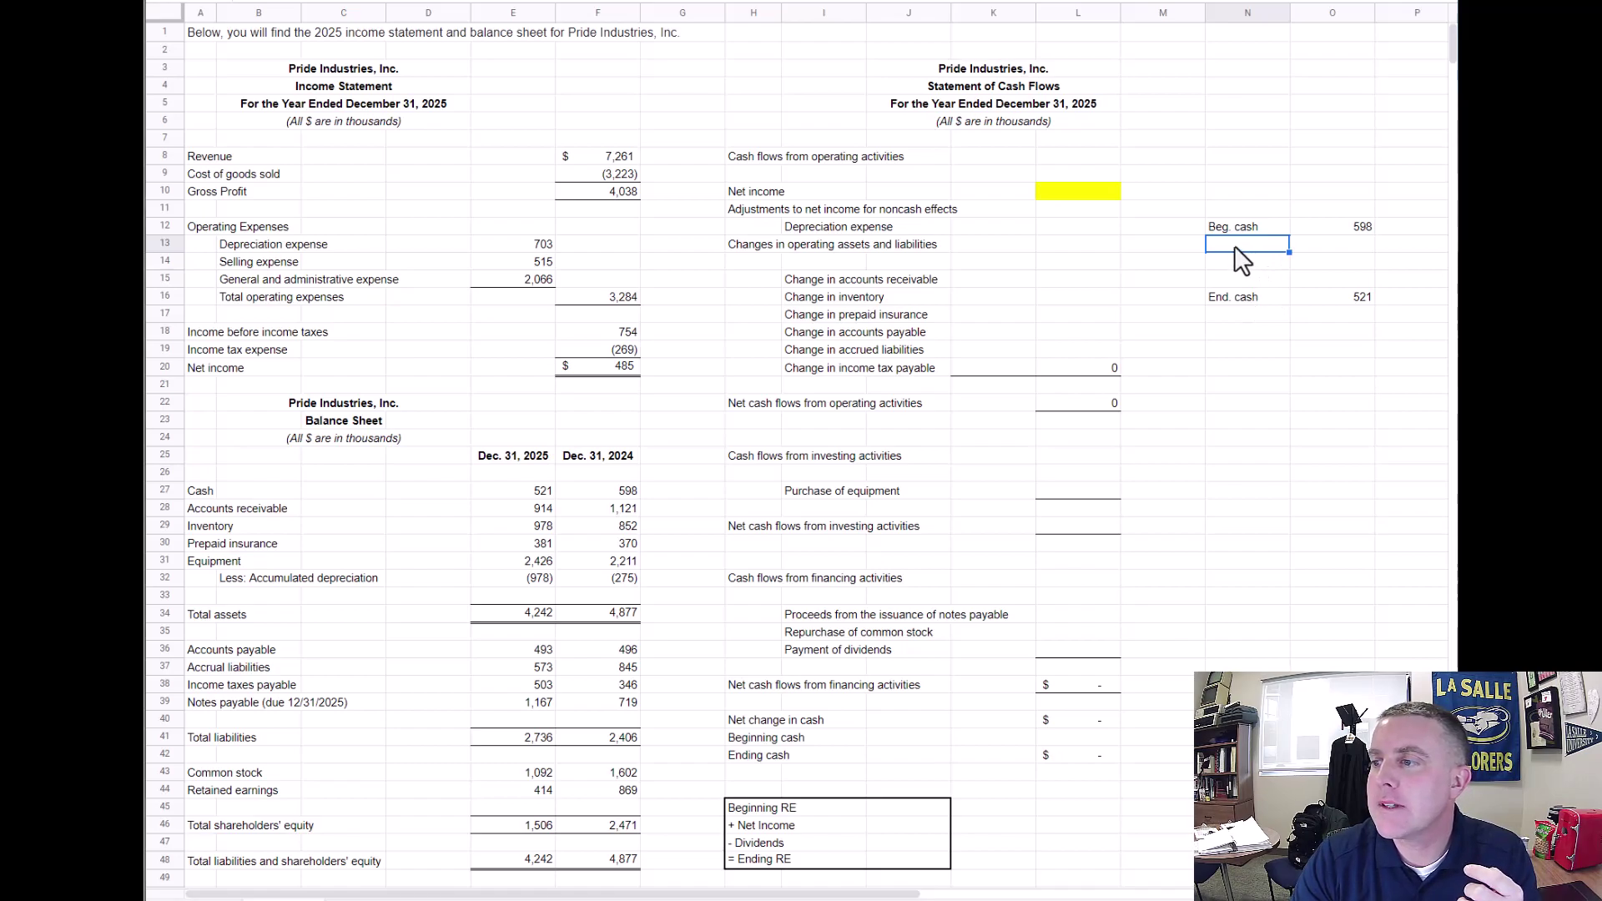
pyautogui.moveTo(1227, 292); pyautogui.dragTo(1340, 332)
# Enter the labels "Operating activities", "Investing activities" and "Financing activities" in cells N14 to N16
pyautogui.click(1257, 270)
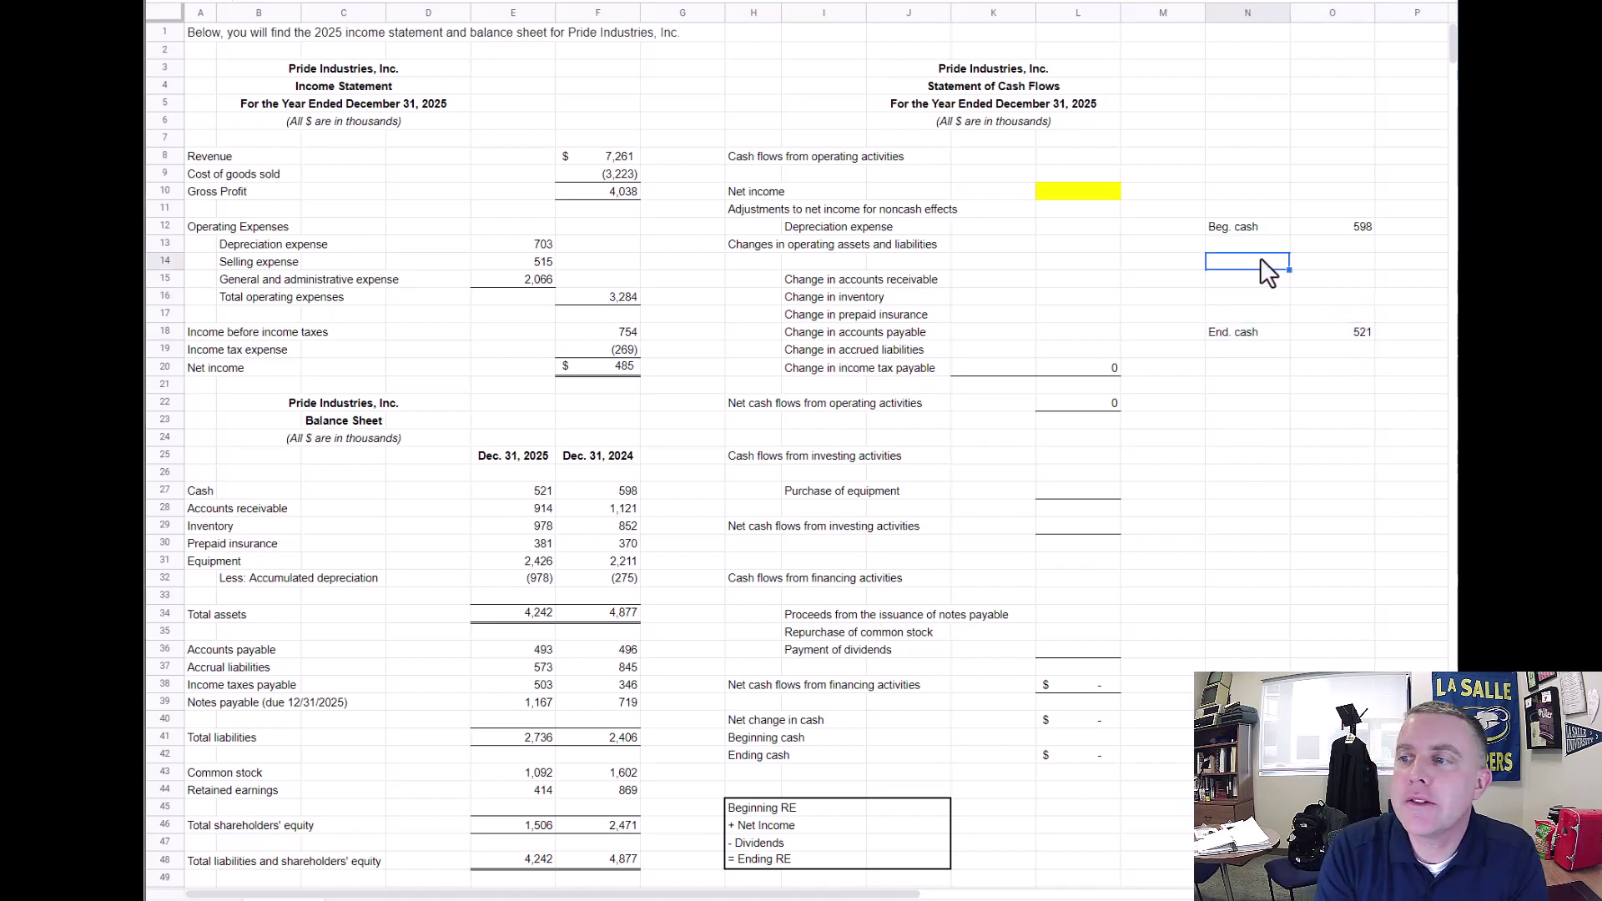
pyautogui.write('Ope')
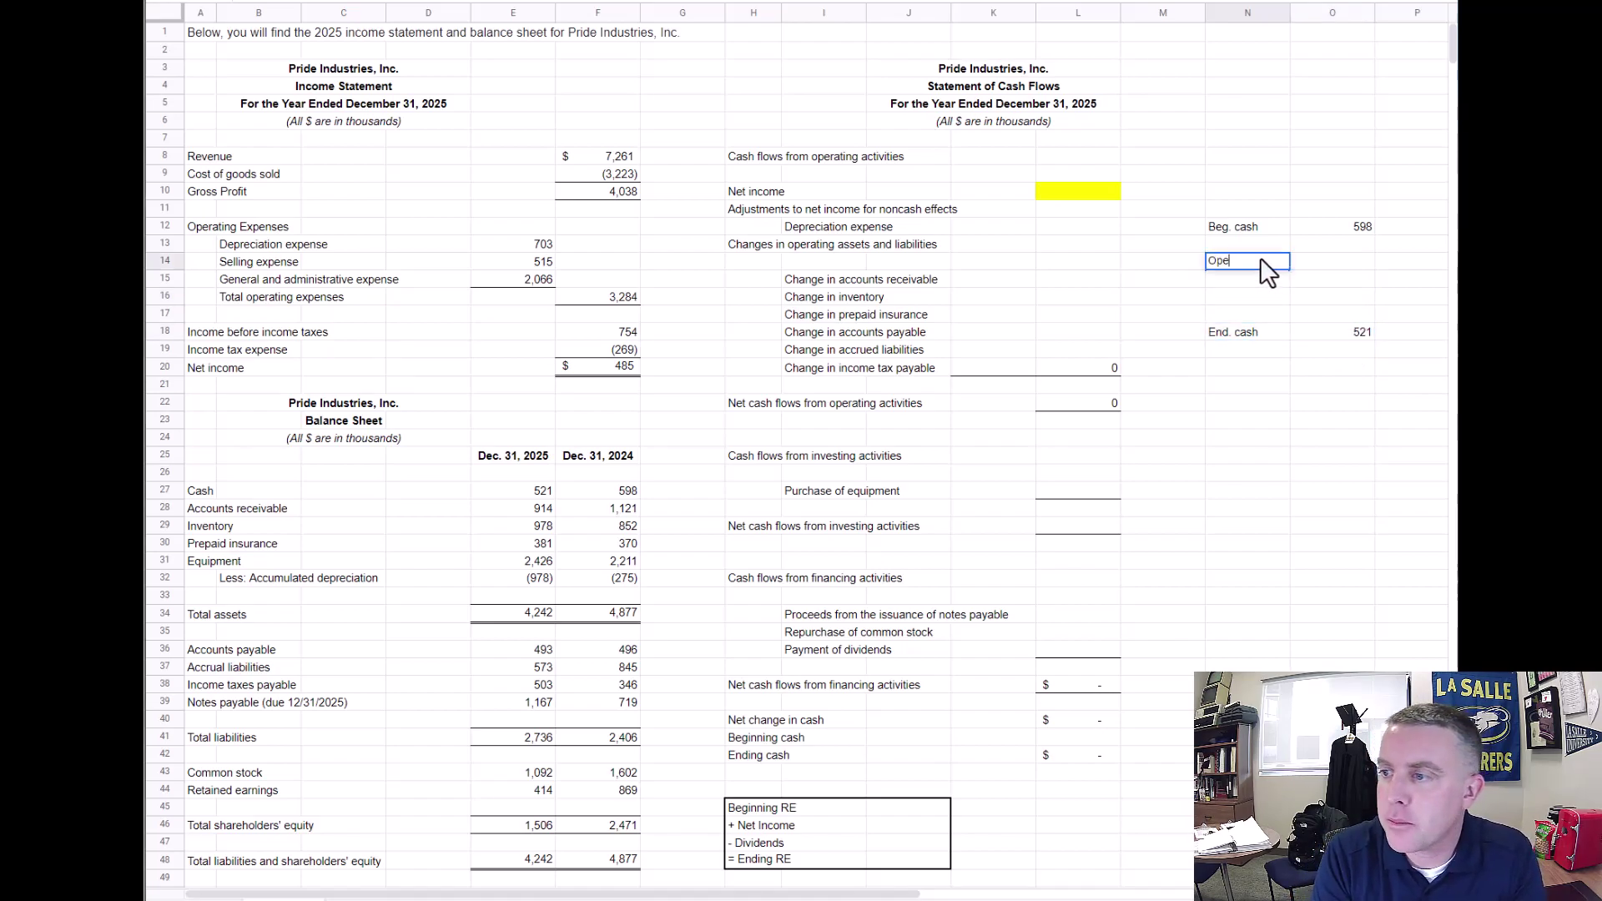
pyautogui.write('rating activities')
pyautogui.press('Return')
pyautogui.write('Investing activities')
pyautogui.press('Return')
pyautogui.write('Financing ac')
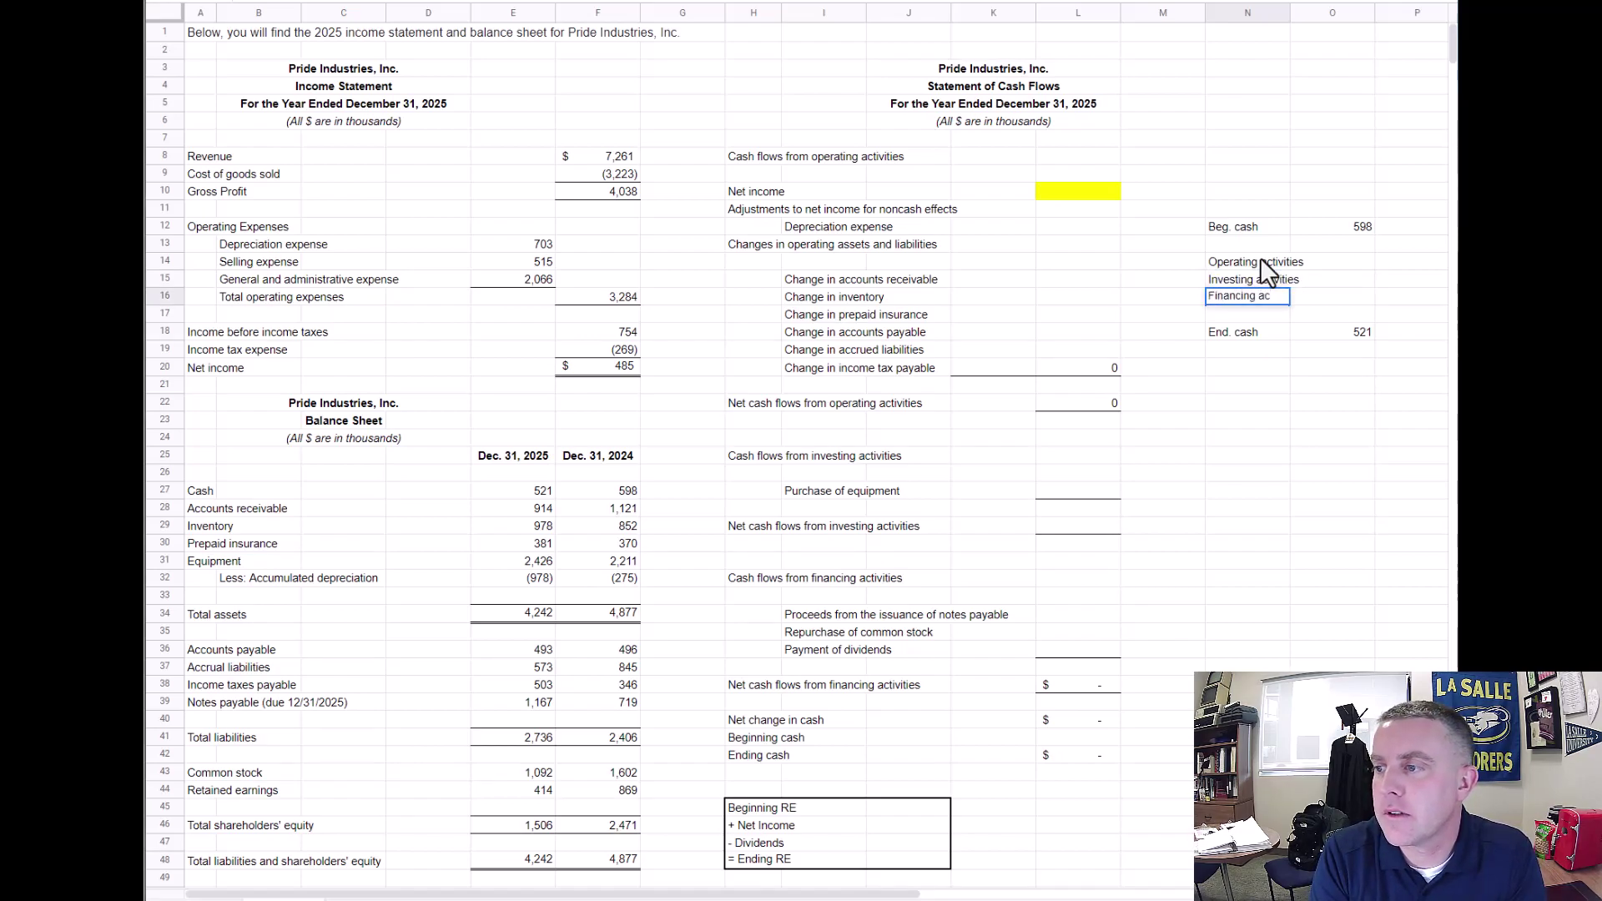
pyautogui.write('tivities')
pyautogui.press('Return')
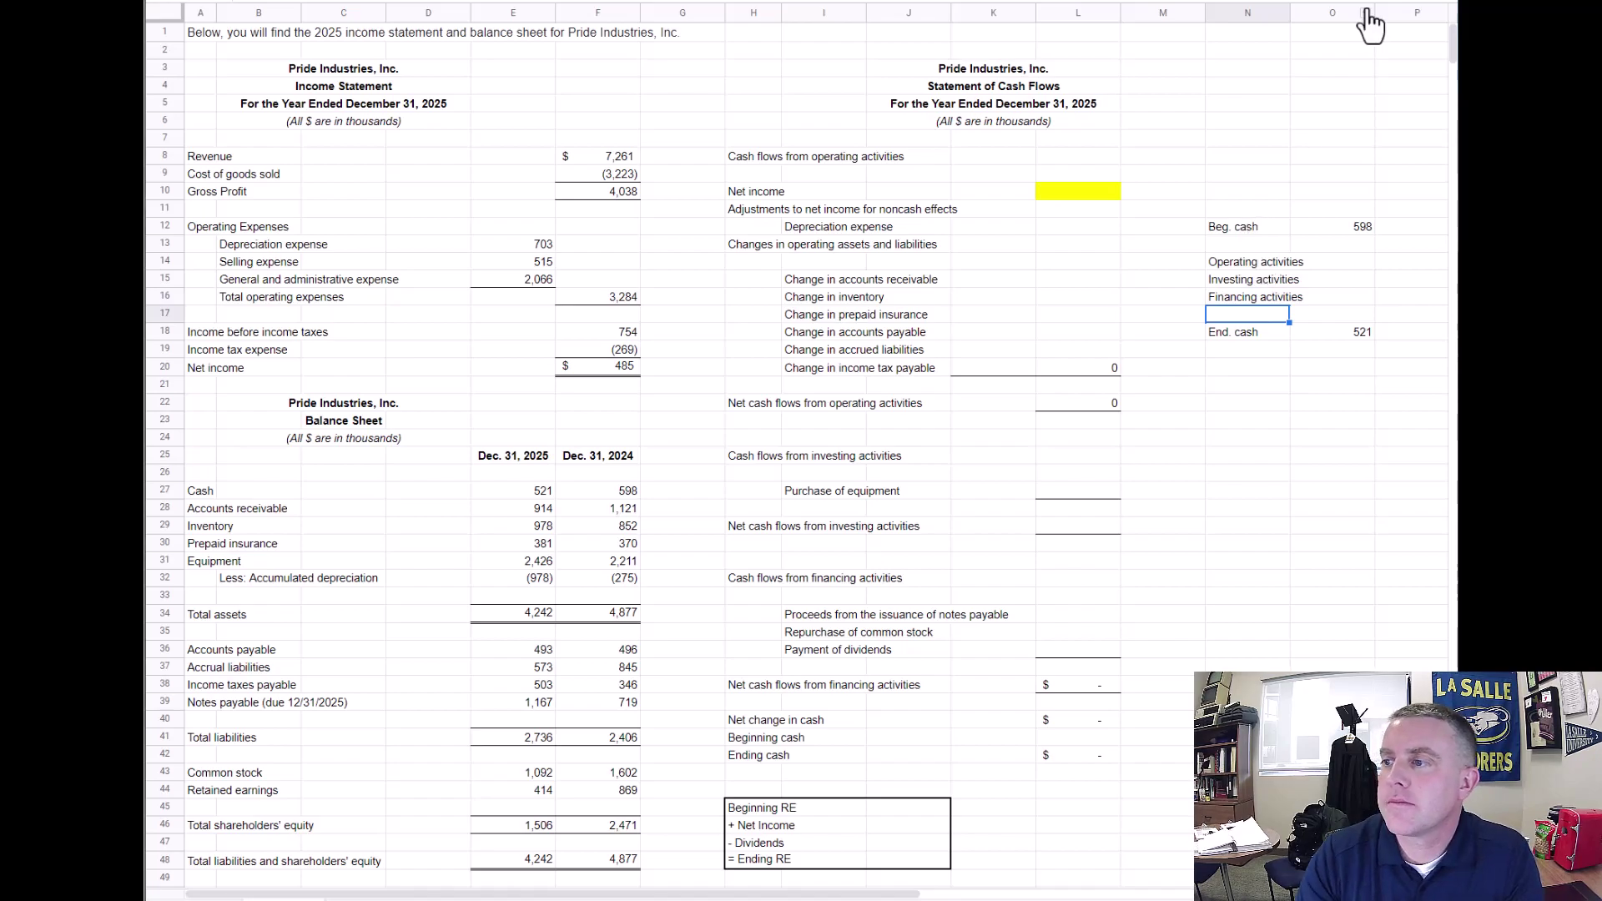
# Examine the beginning and ending cash figures and the three activity labels that explain the change between them
pyautogui.click(1359, 228)
pyautogui.click(1365, 333)
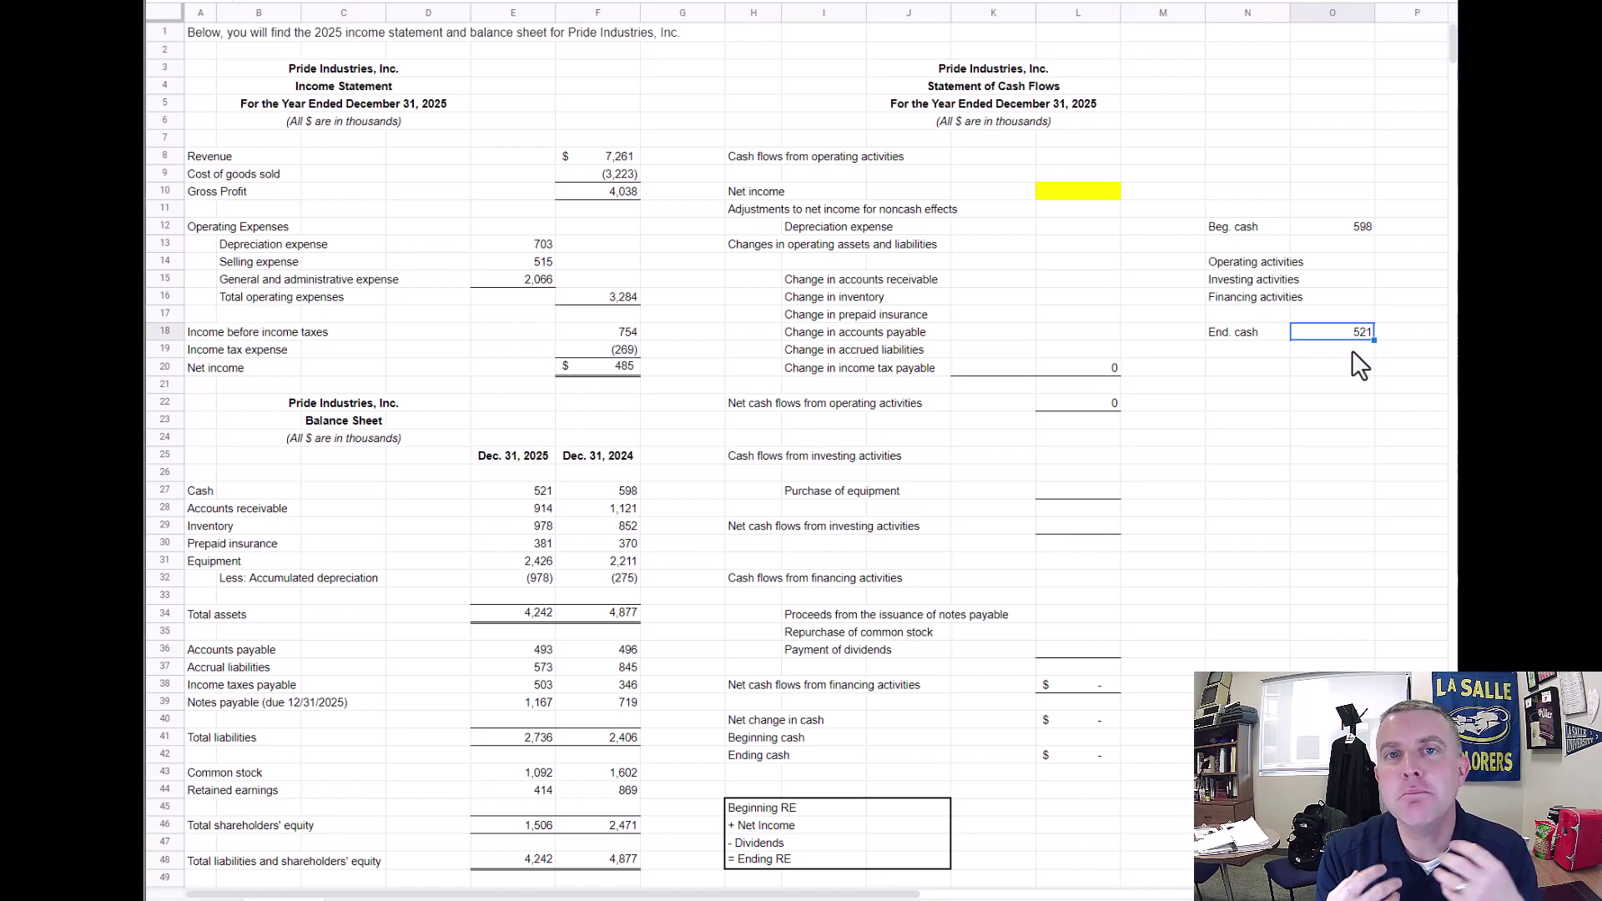
pyautogui.click(1223, 282)
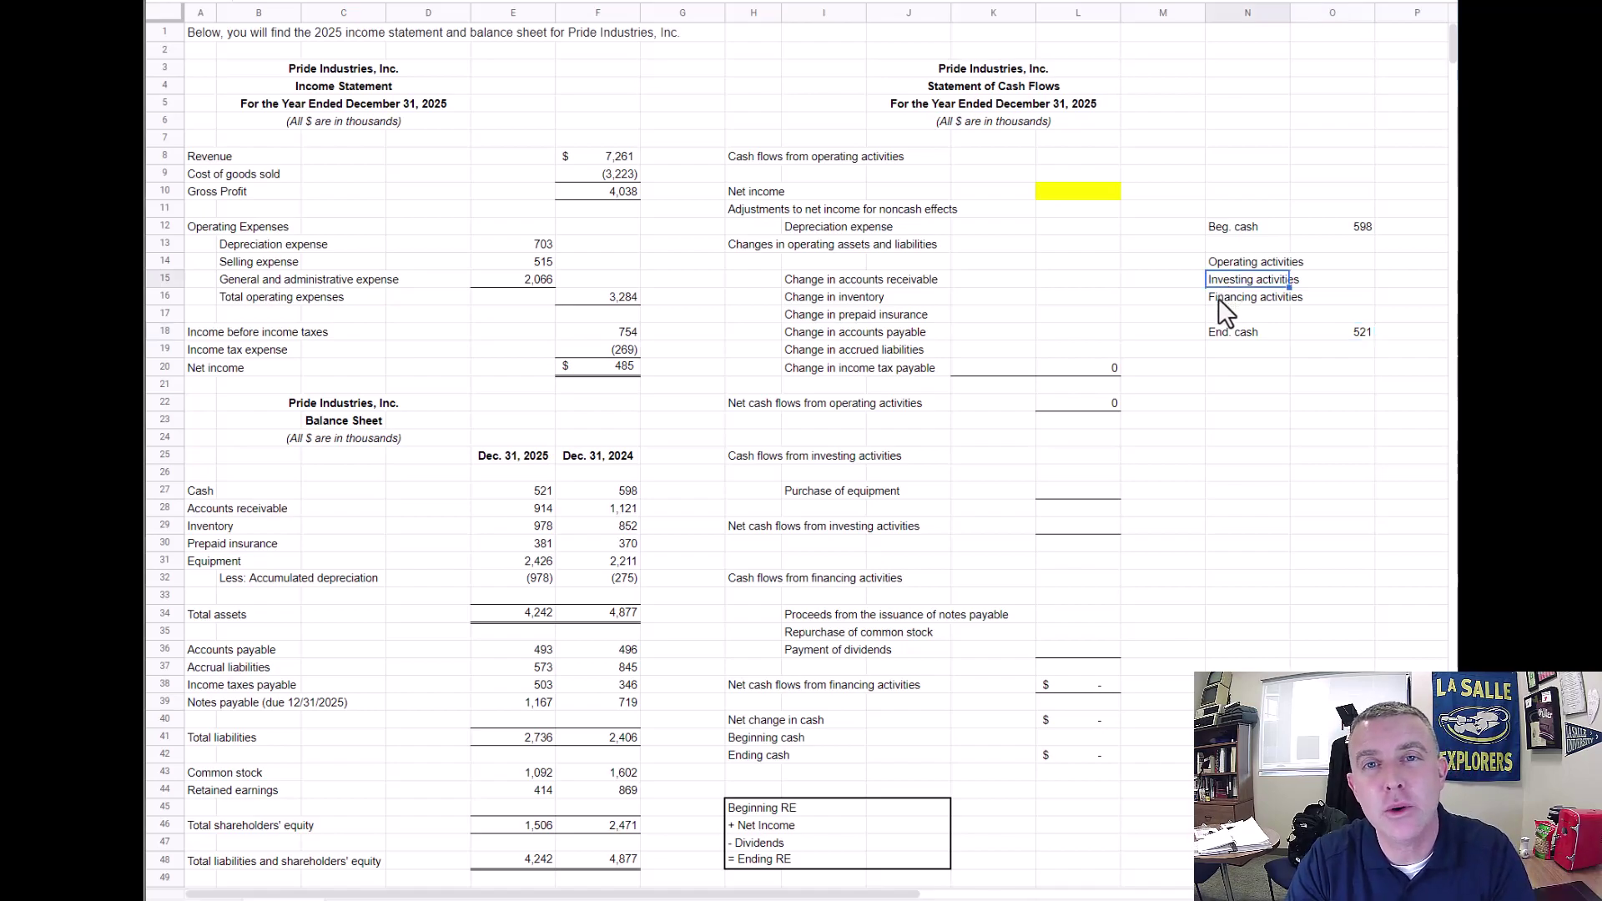
pyautogui.click(1220, 292)
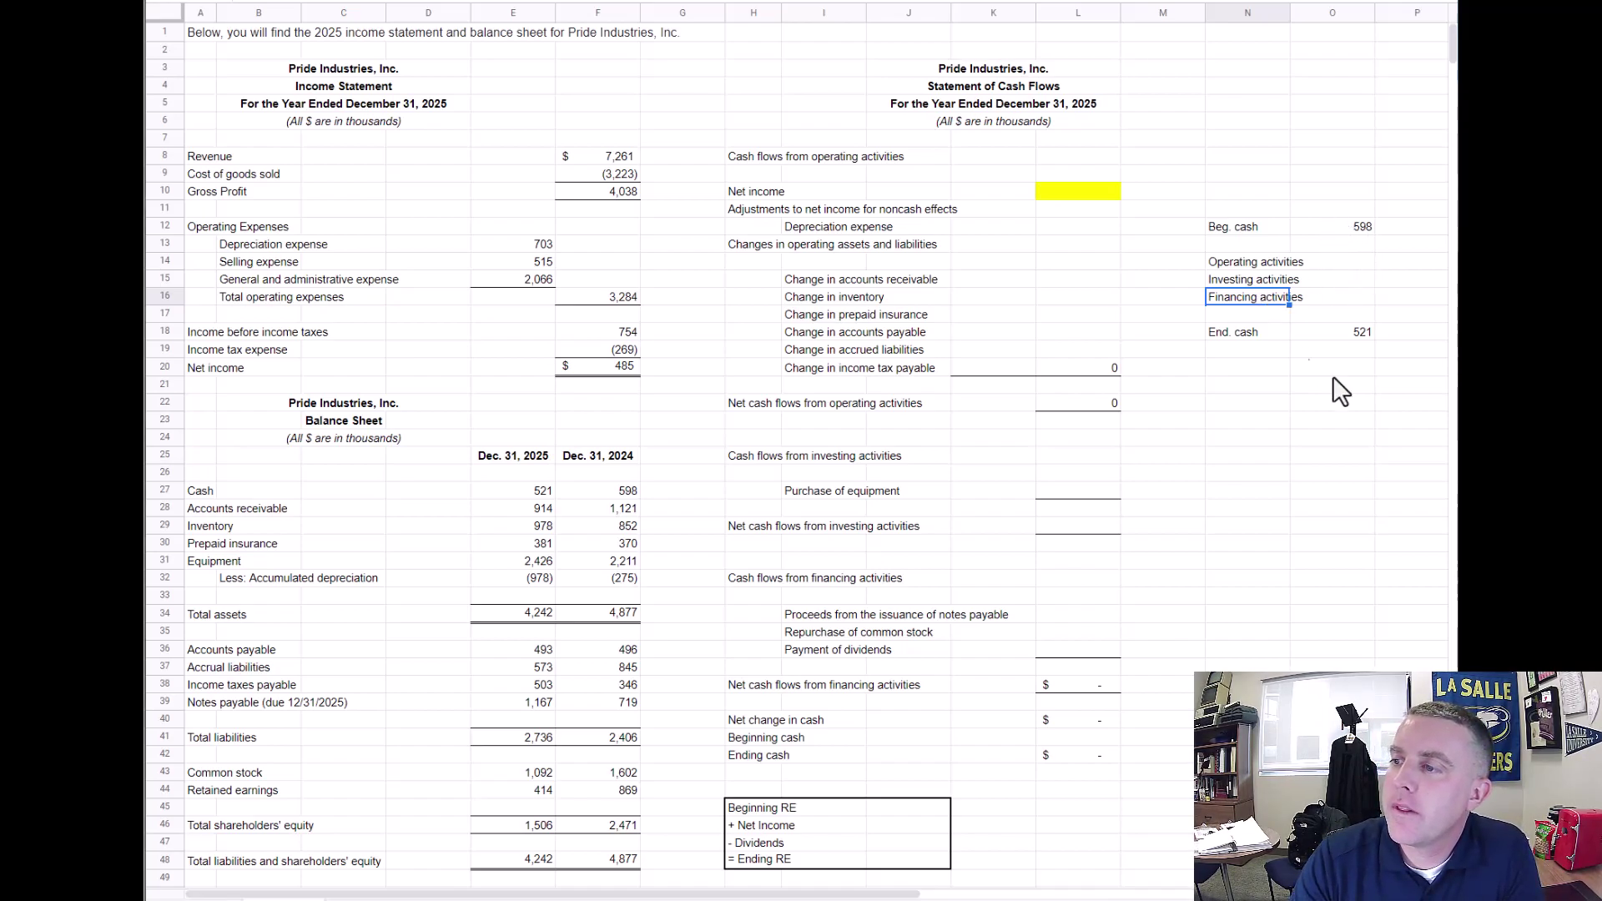
pyautogui.click(1360, 227)
pyautogui.click(1362, 330)
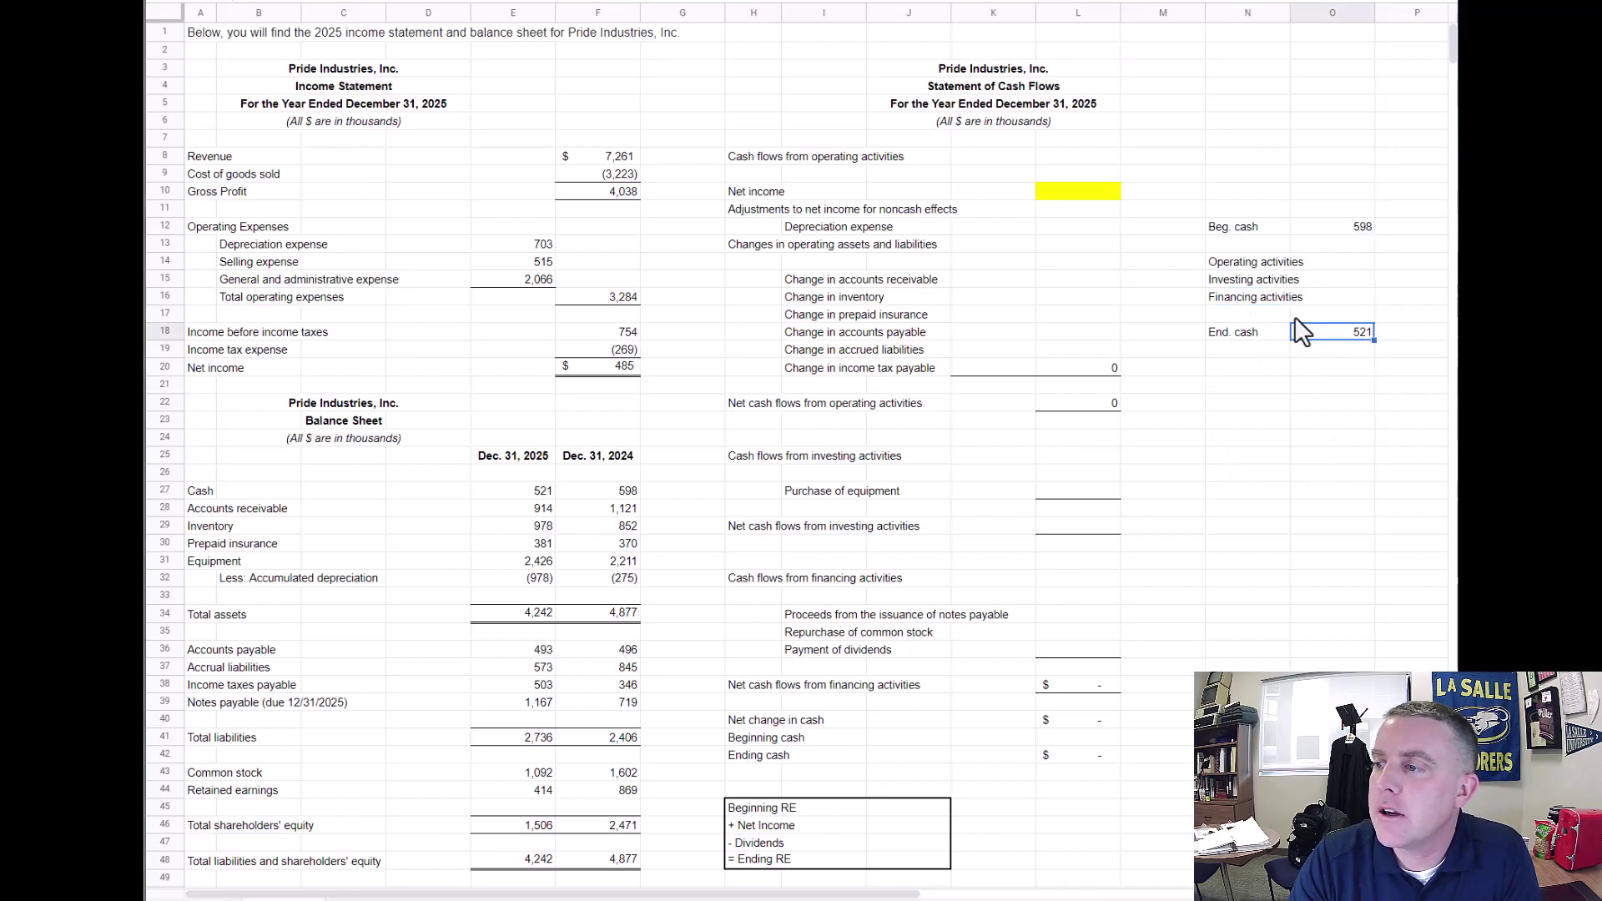
pyautogui.click(1239, 264)
pyautogui.click(1243, 294)
pyautogui.click(1249, 267)
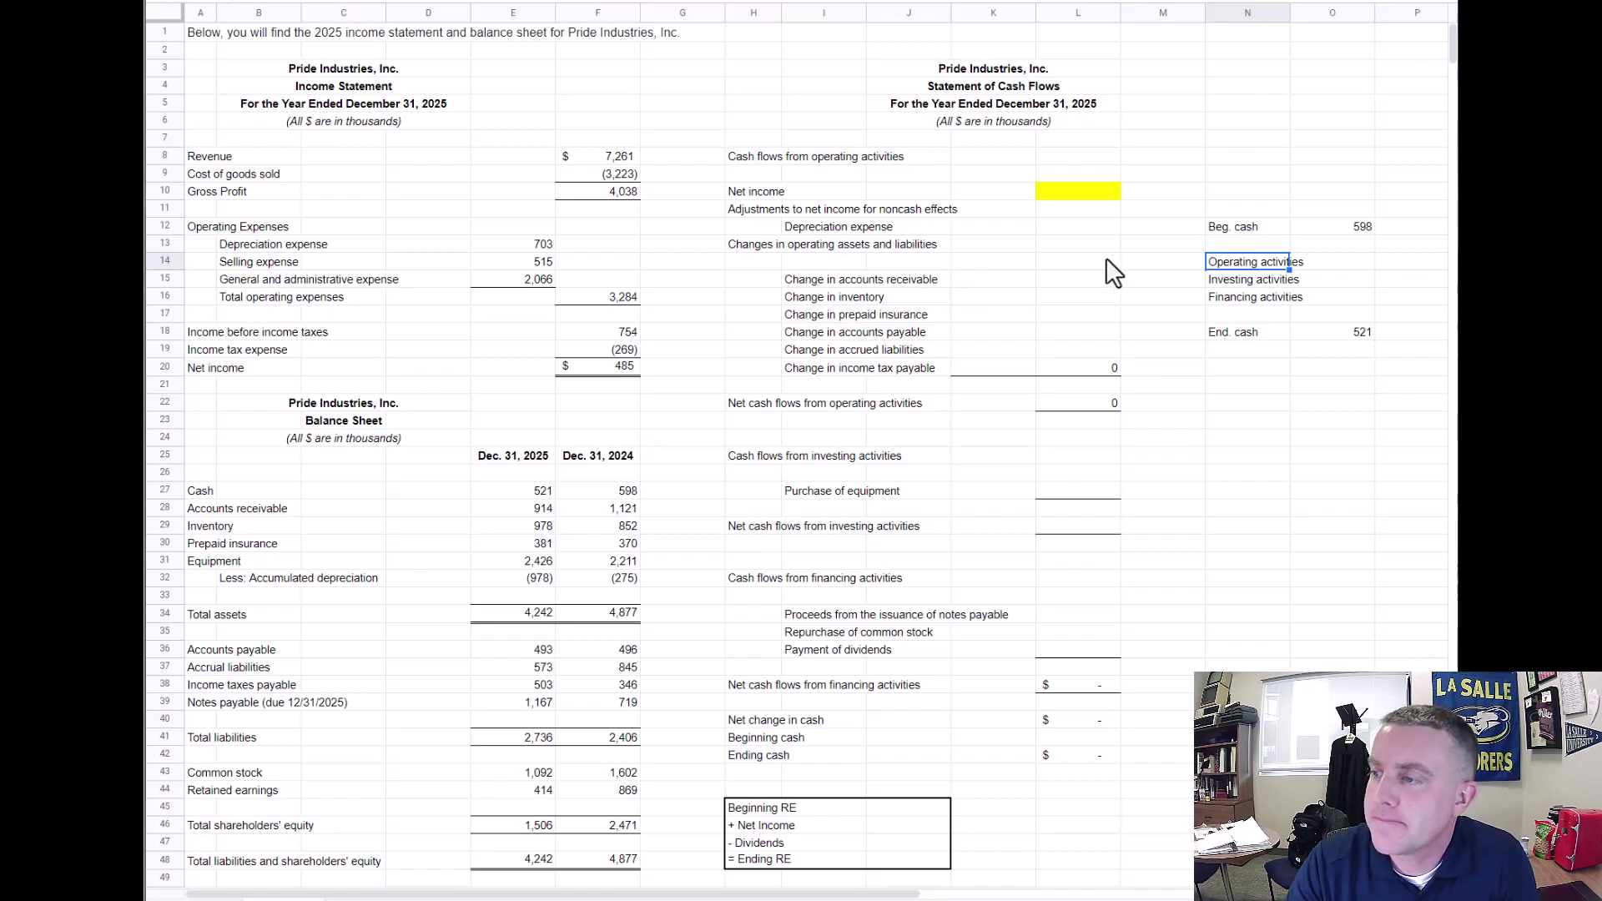
# Clear the whole cash reconciliation in N12:O18
pyautogui.moveTo(1274, 229); pyautogui.dragTo(1354, 339)
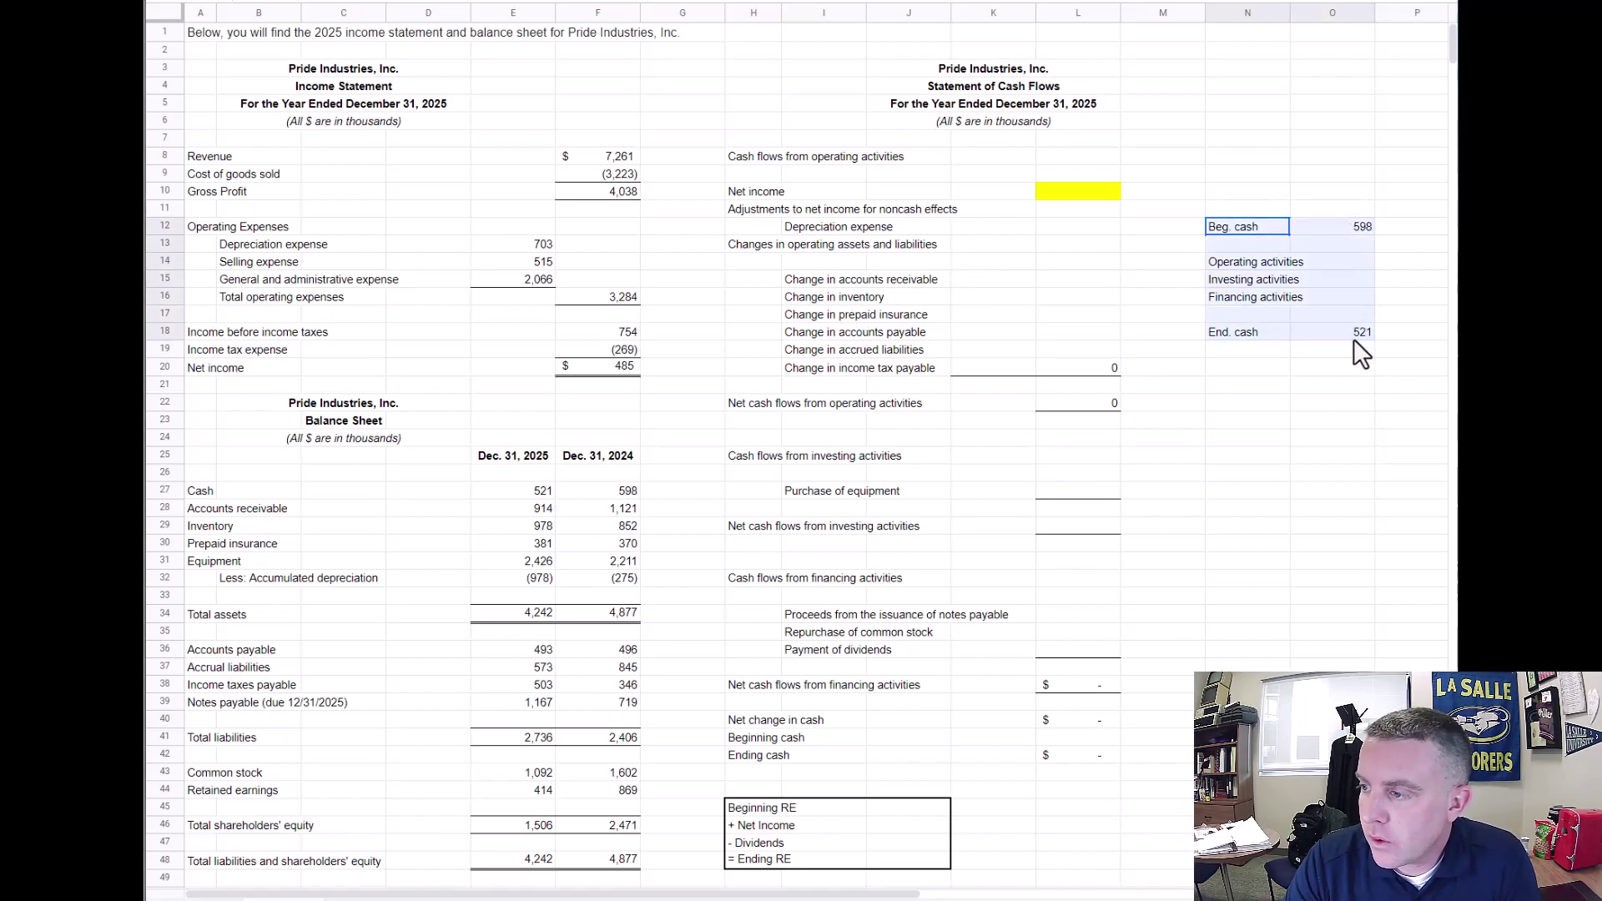
pyautogui.press('Delete')
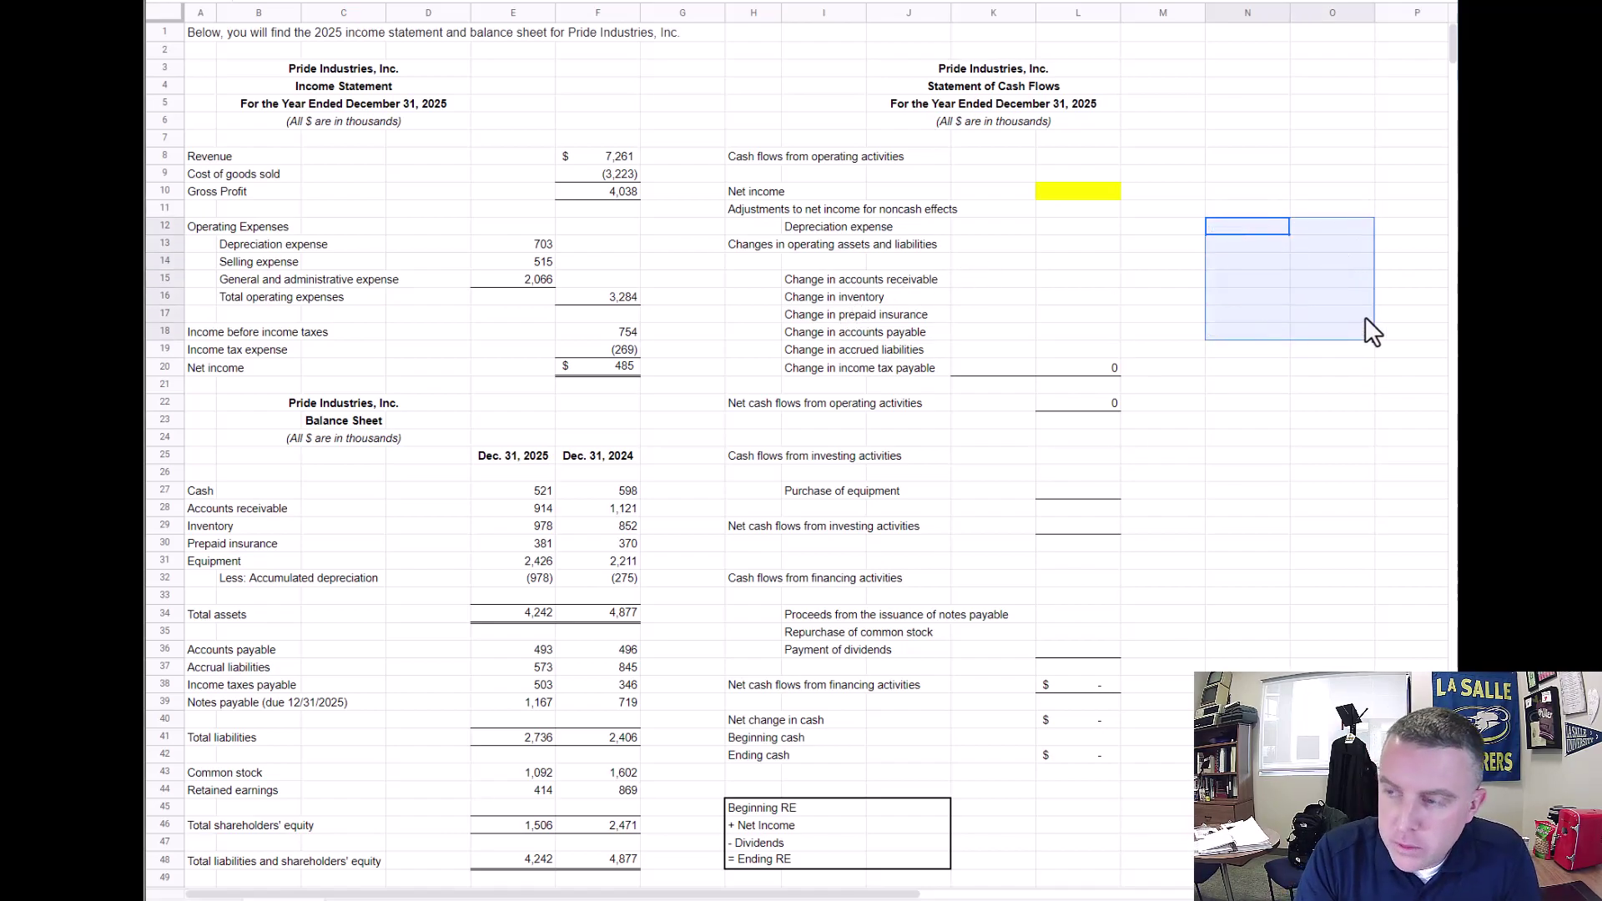
# Review the operating activities heading, the net income line and the noncash adjustments line in the statement of cash flows
pyautogui.click(1083, 315)
pyautogui.click(756, 171)
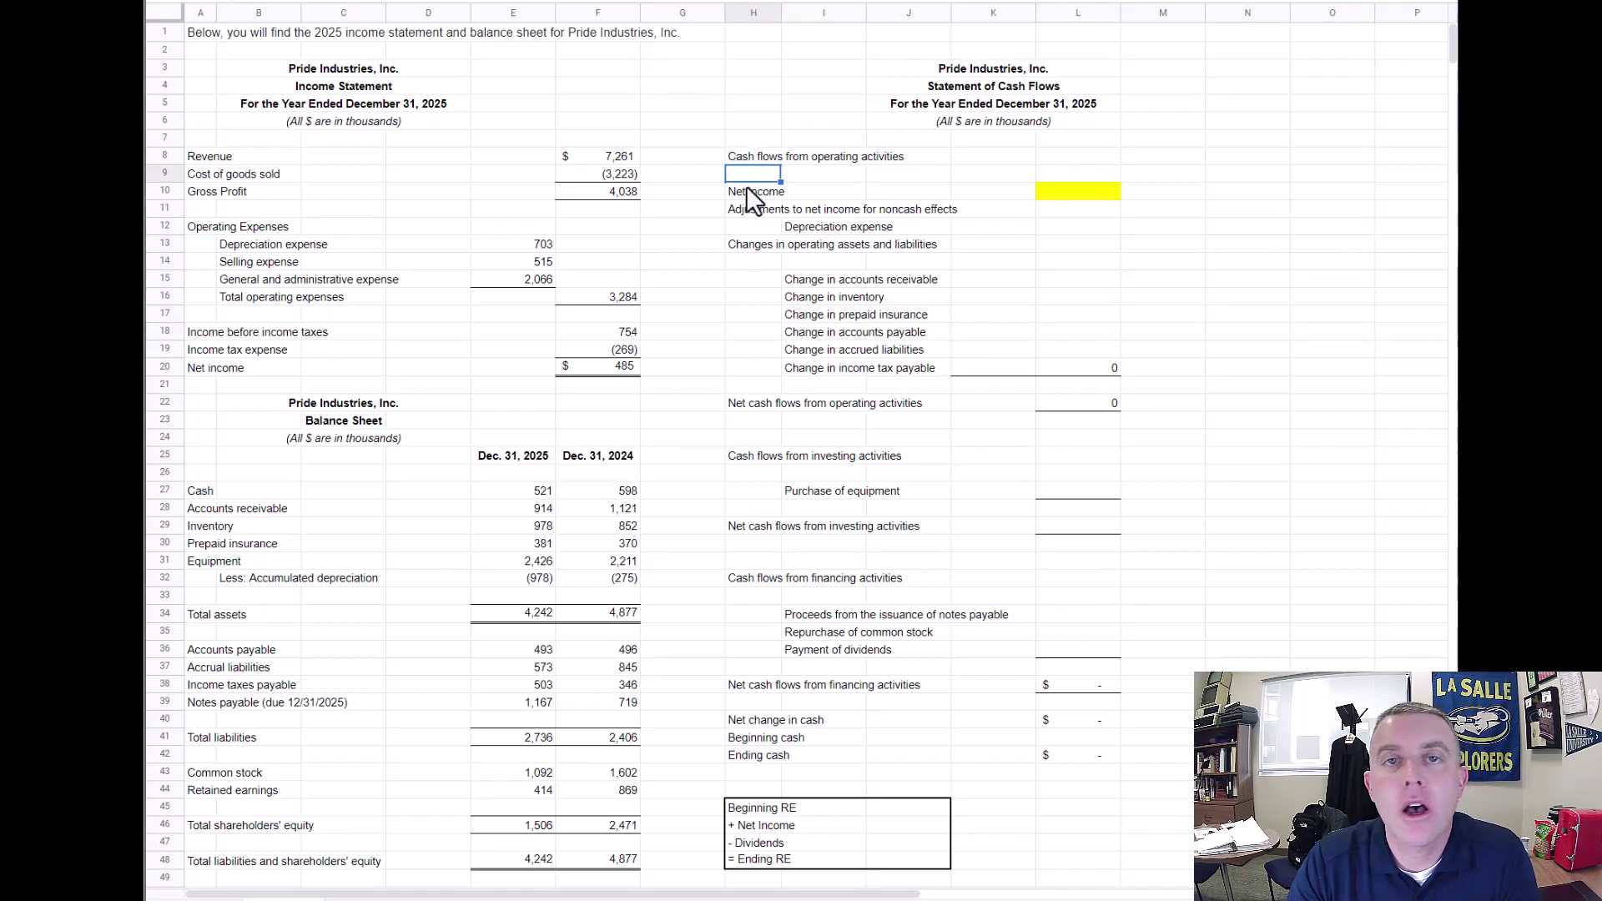
pyautogui.click(753, 209)
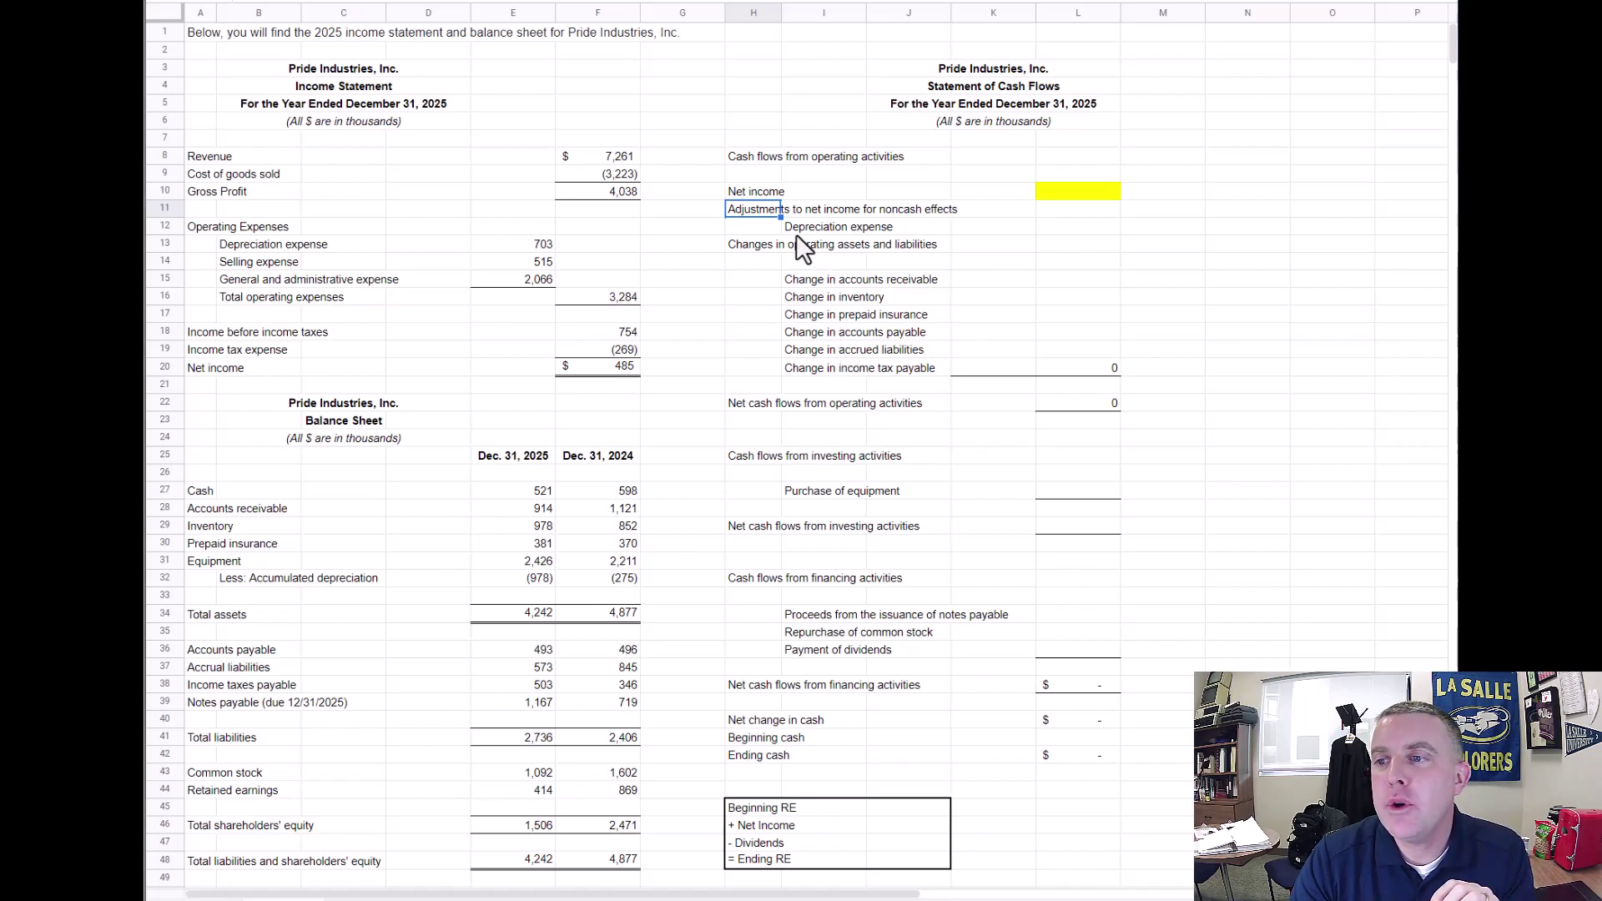
pyautogui.click(764, 194)
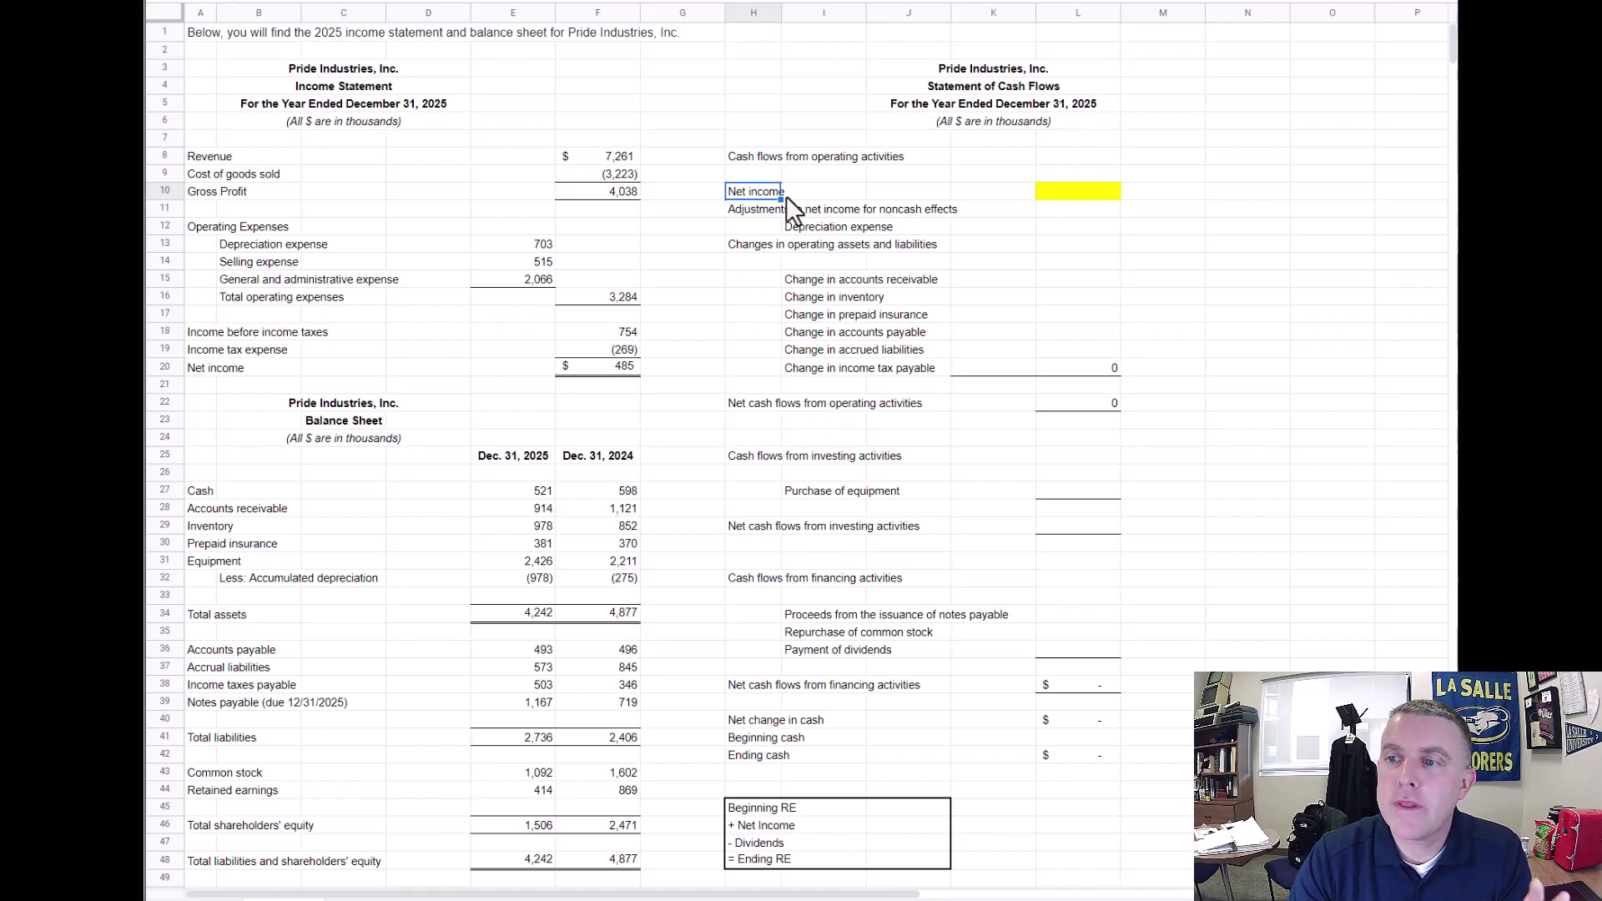
pyautogui.click(764, 158)
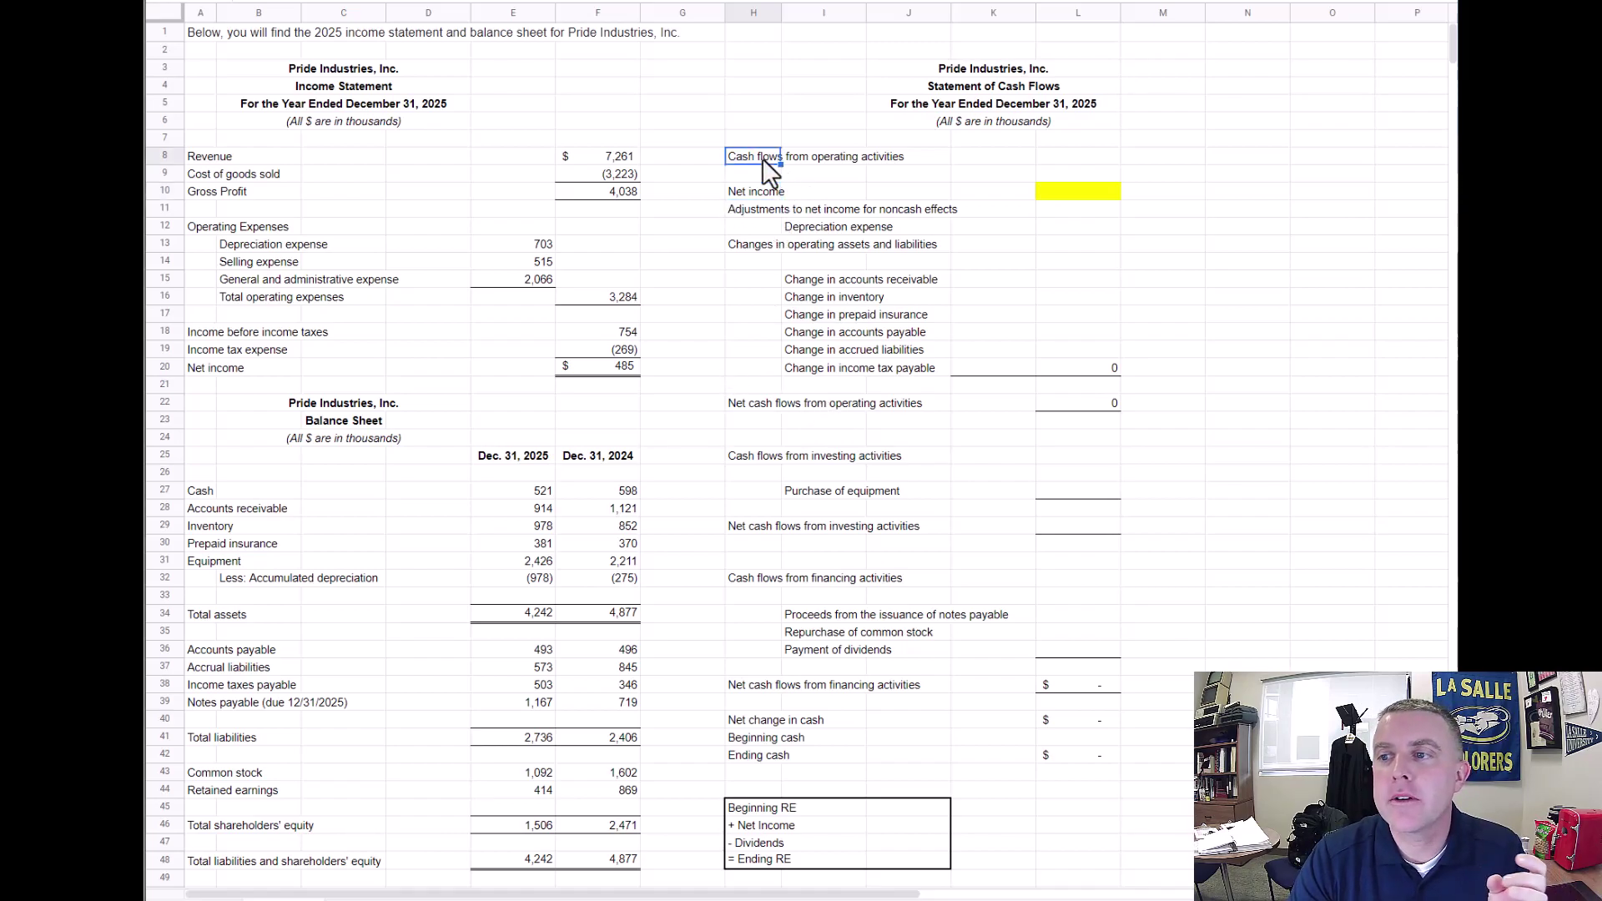
pyautogui.click(732, 196)
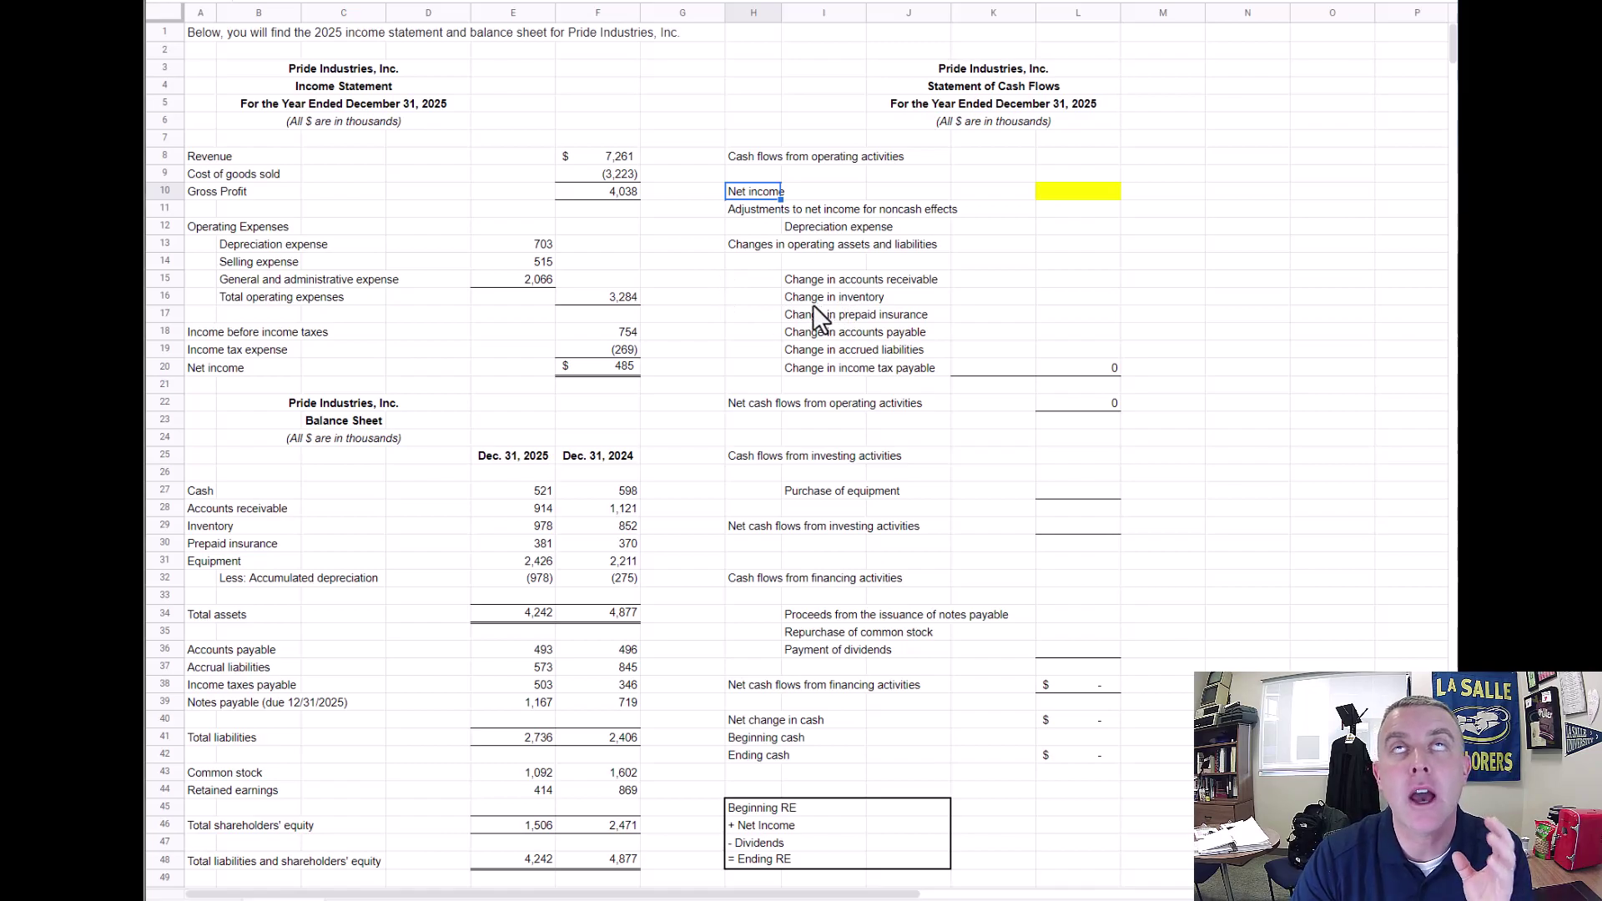
# Enter the note "Net income =", "Cash income +", "Accrual income" down cells N10 to N12
pyautogui.click(1200, 228)
pyautogui.click(1219, 198)
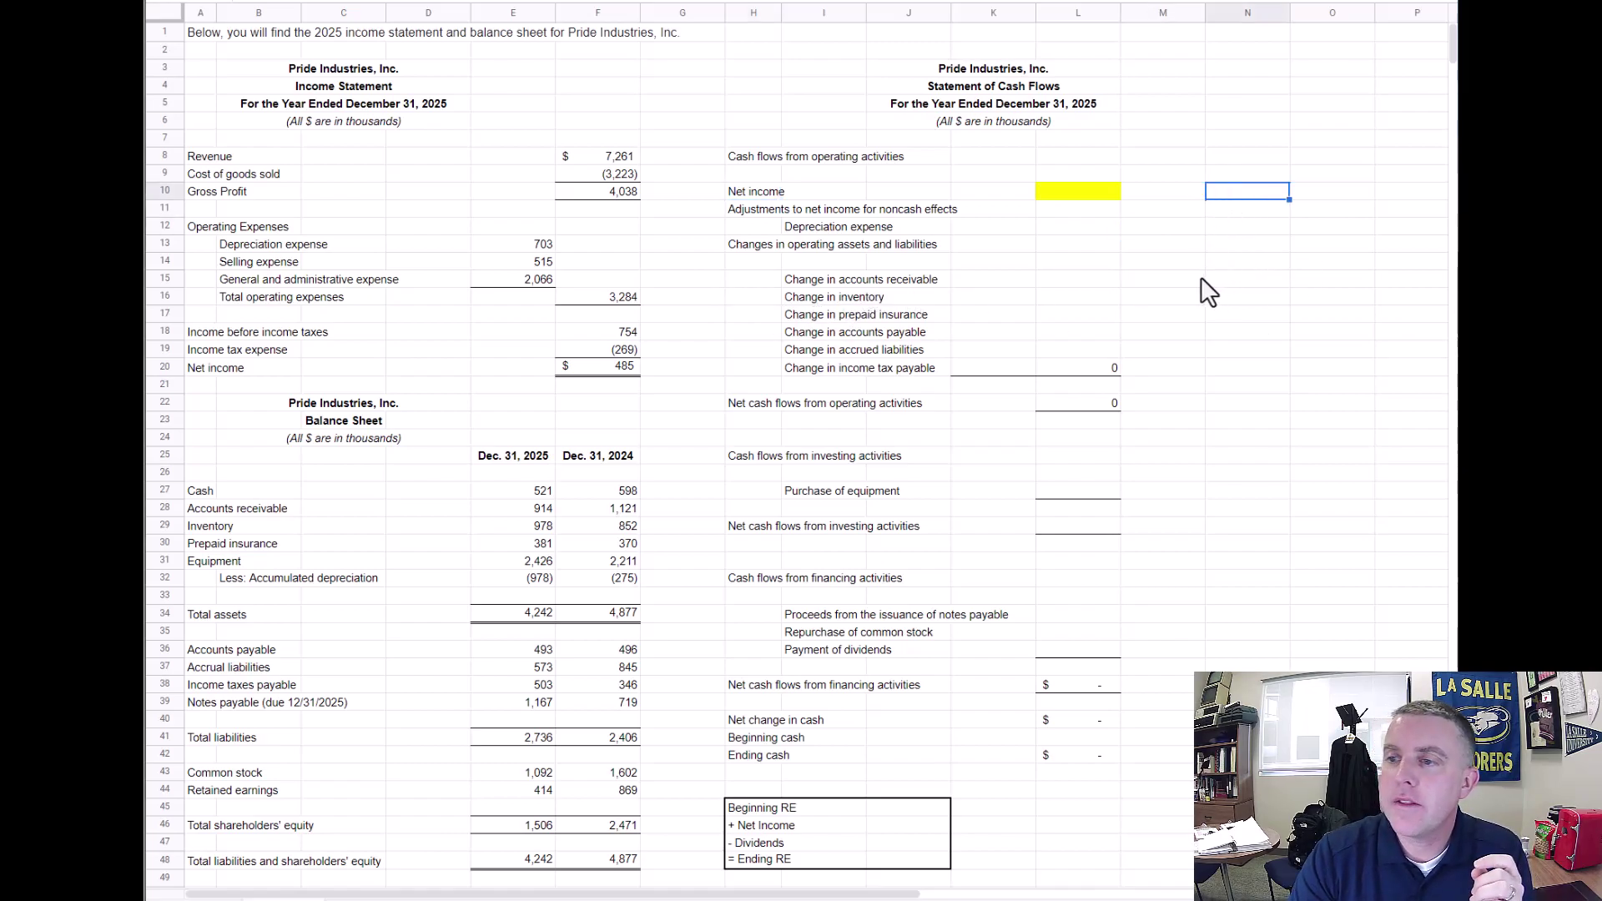
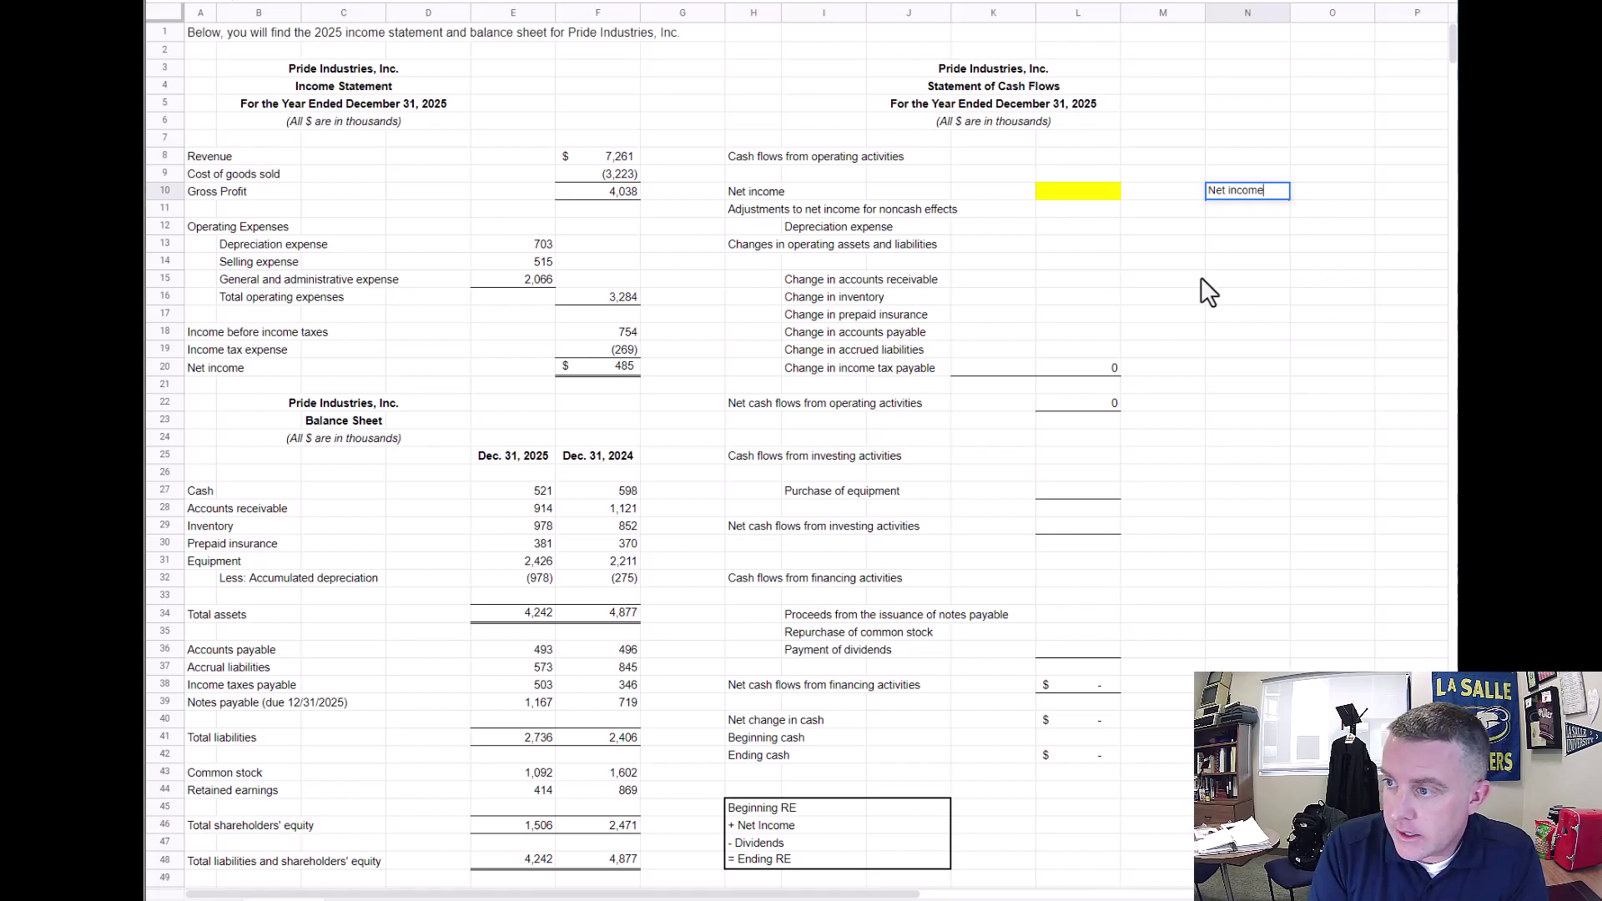
pyautogui.write('=')
pyautogui.press('Return')
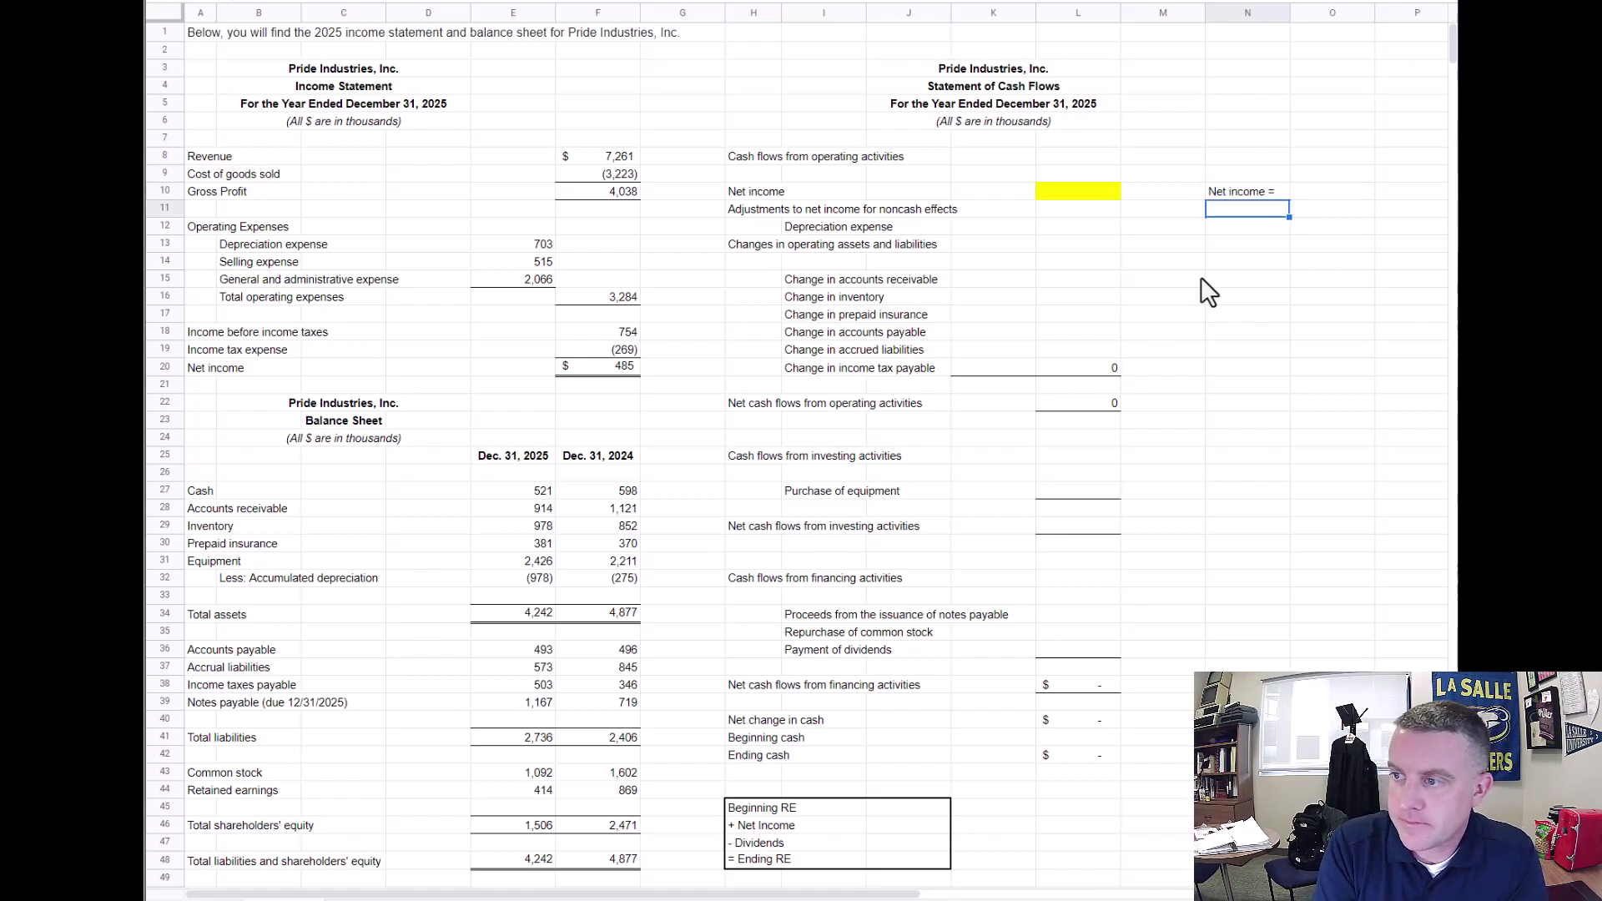
pyautogui.write('Cash')
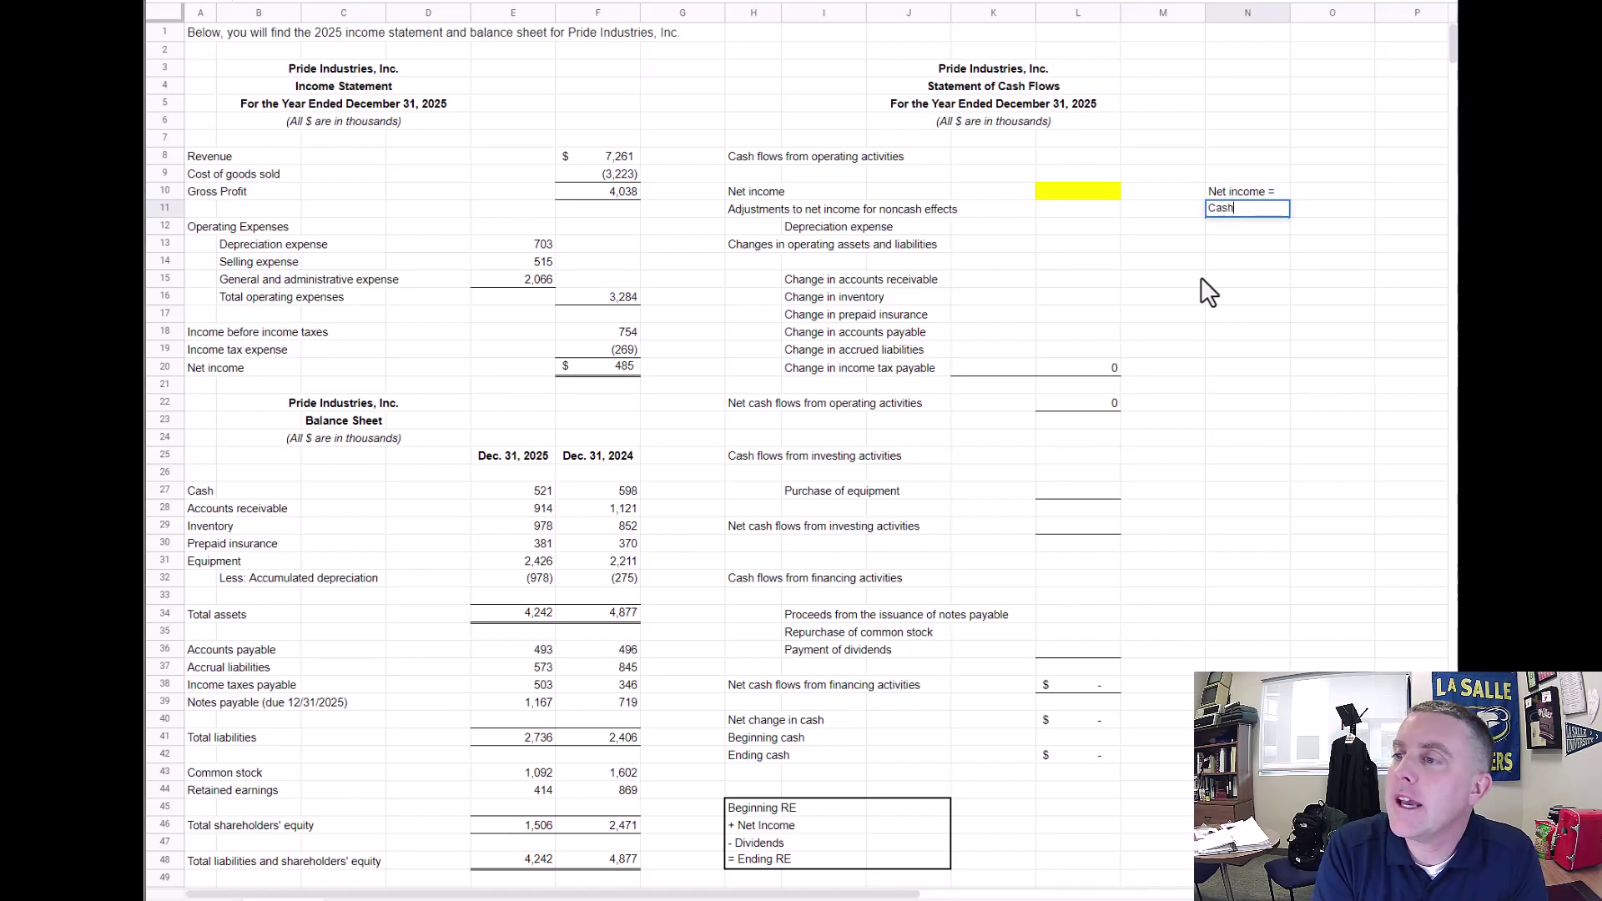
pyautogui.write(' income +')
pyautogui.press('Return')
pyautogui.write('Accrual inco')
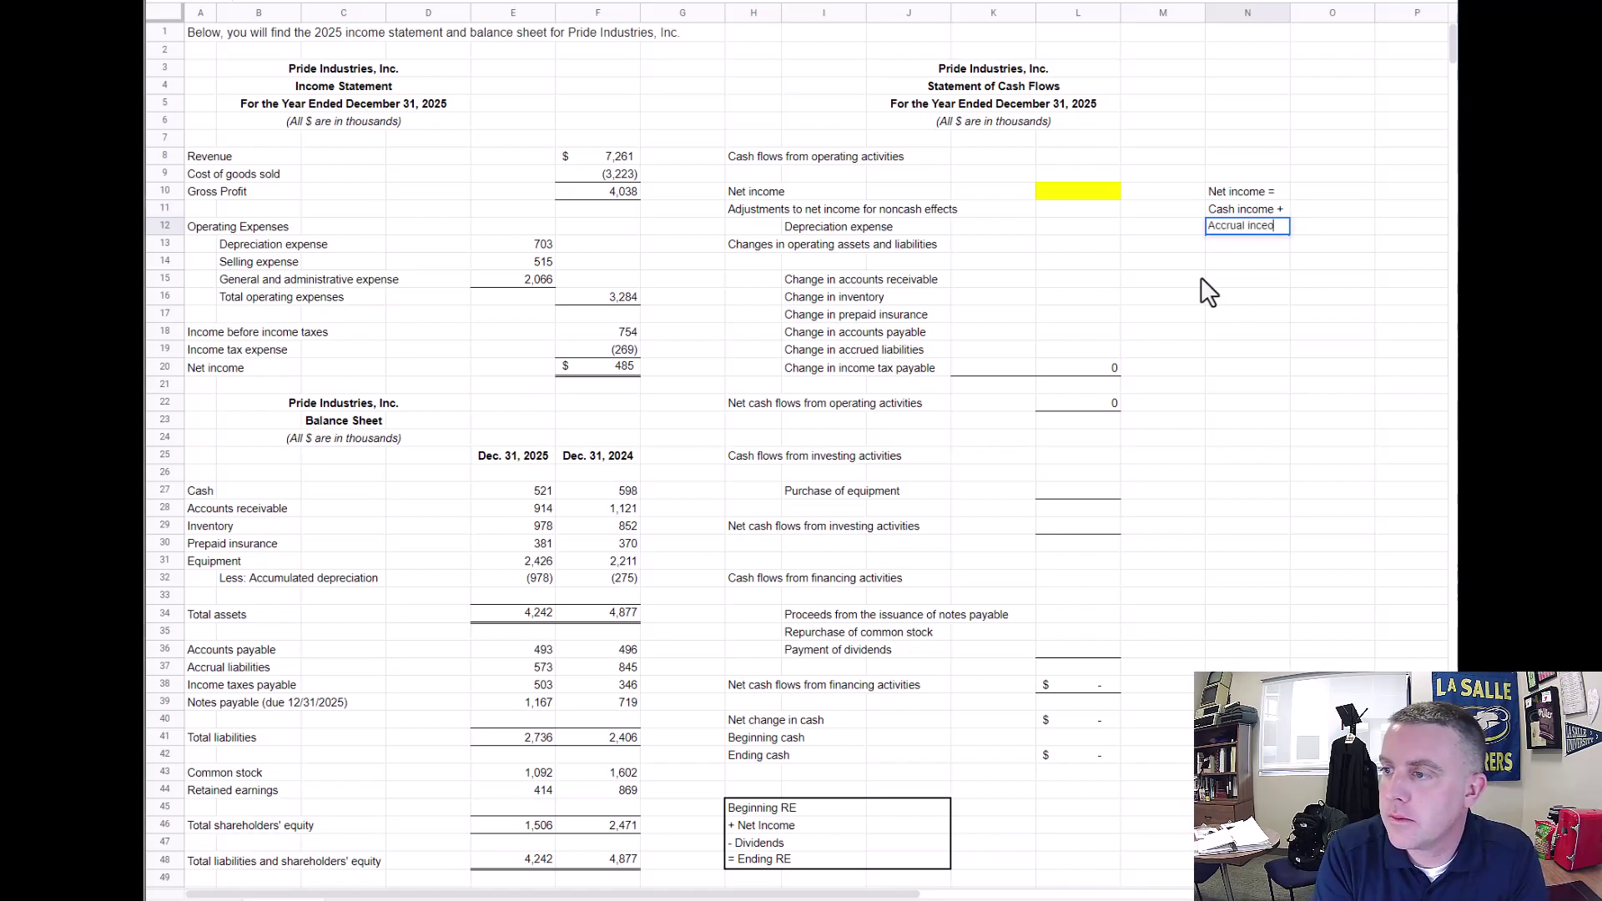
pyautogui.write('me')
pyautogui.press('Return')
pyautogui.press('Return')
pyautogui.press('Return')
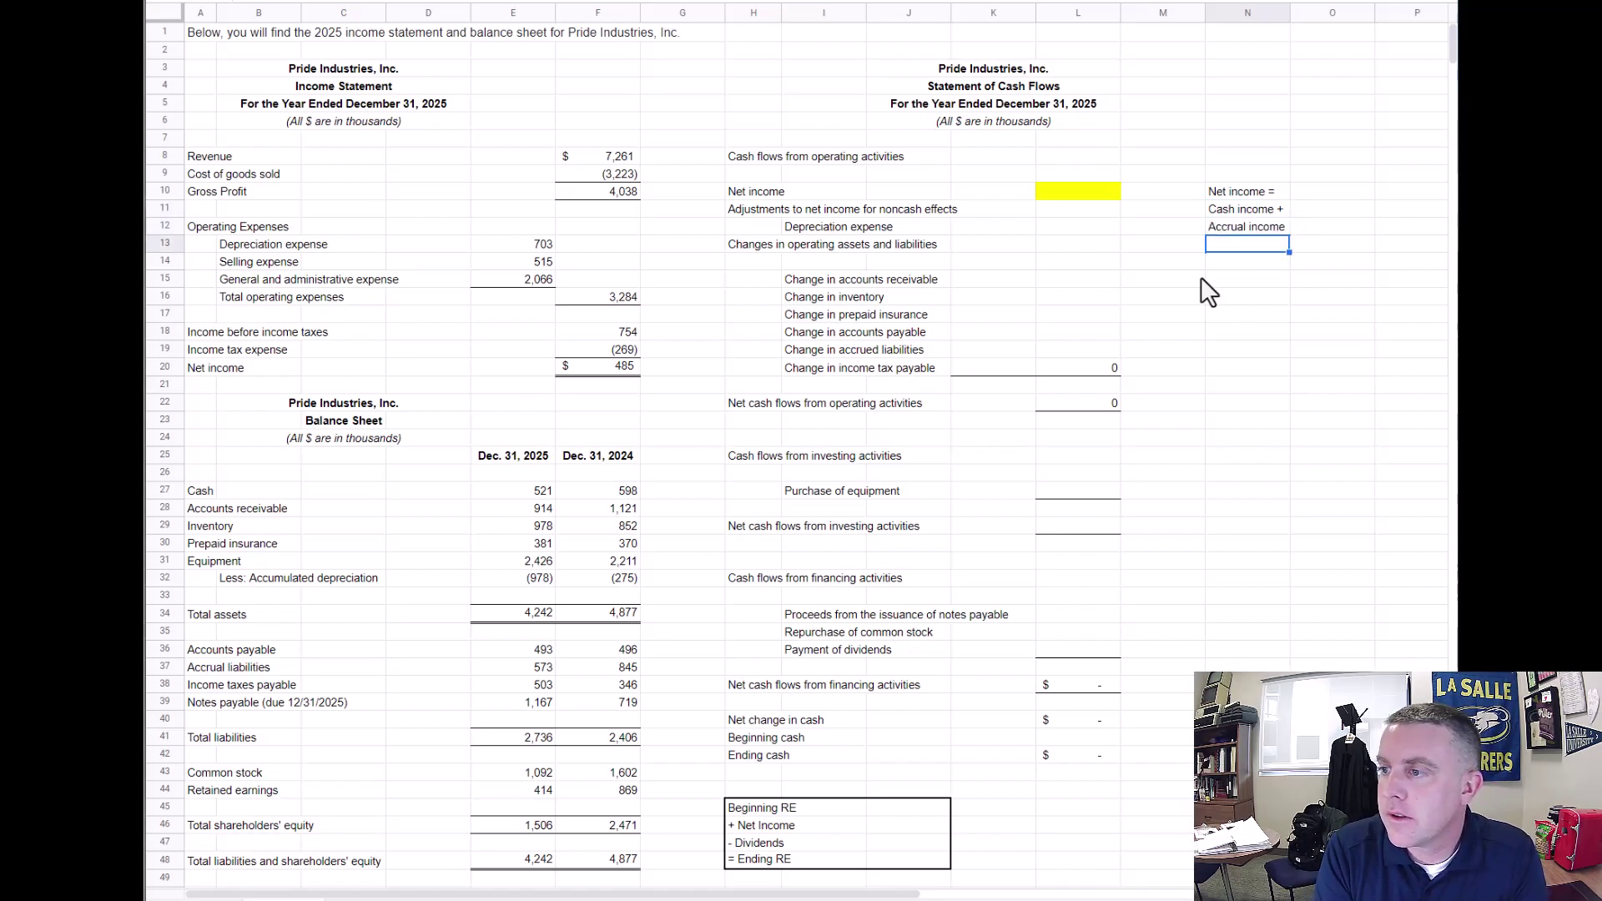
pyautogui.click(1202, 279)
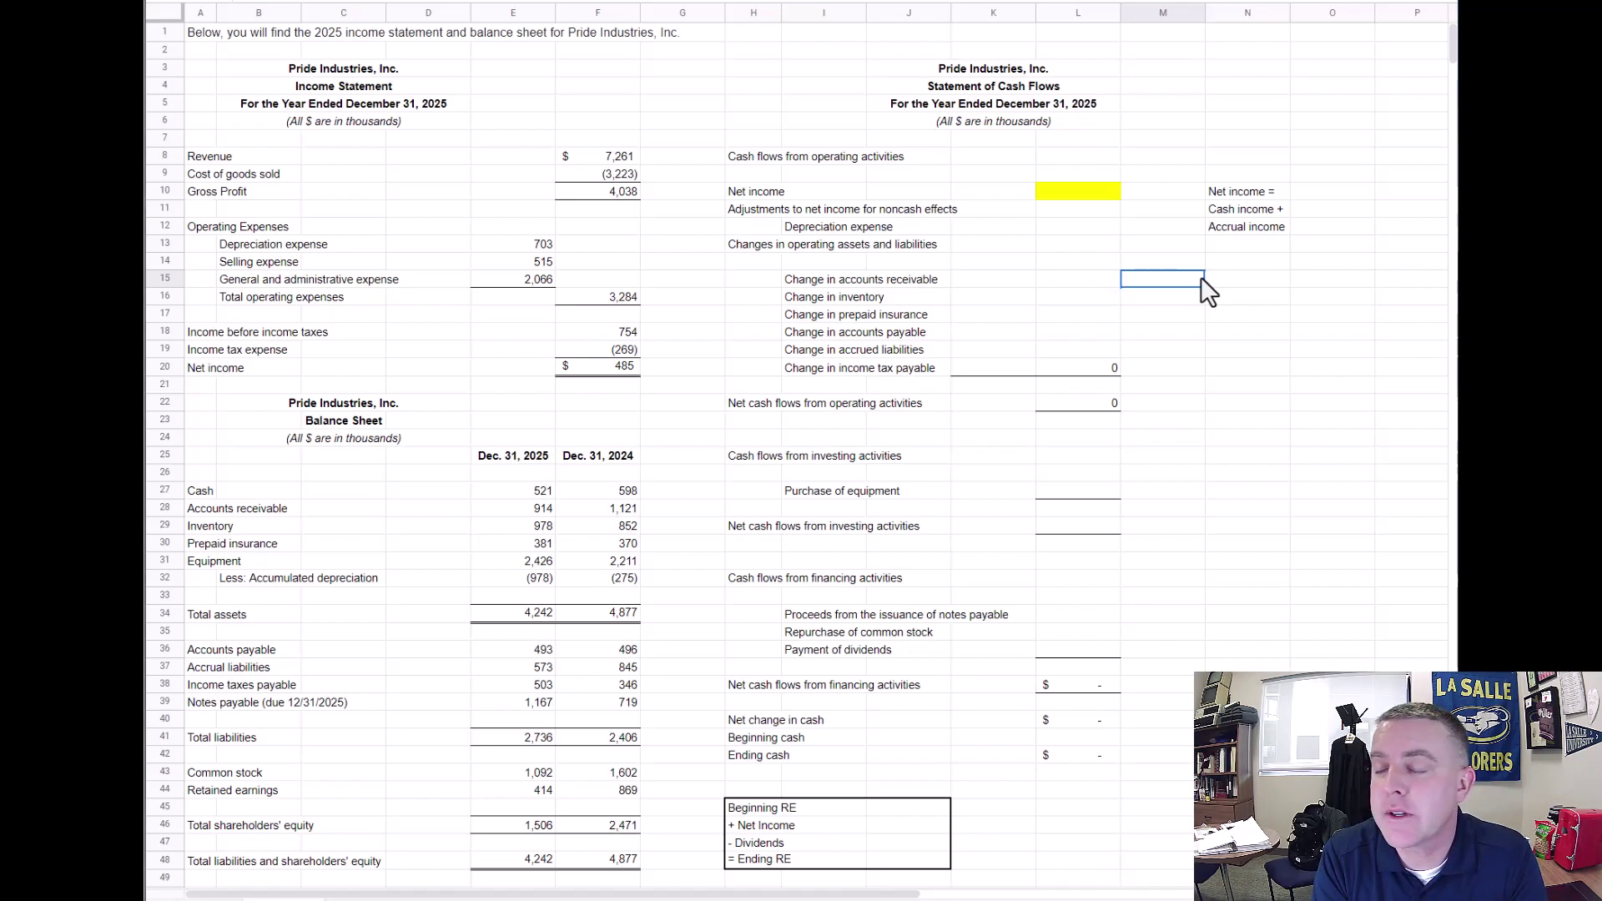
# Enter the debit line of a sample journal entry, with "Accounts Receivable" in M15 and 100 in O15
pyautogui.write('Accounts Rece')
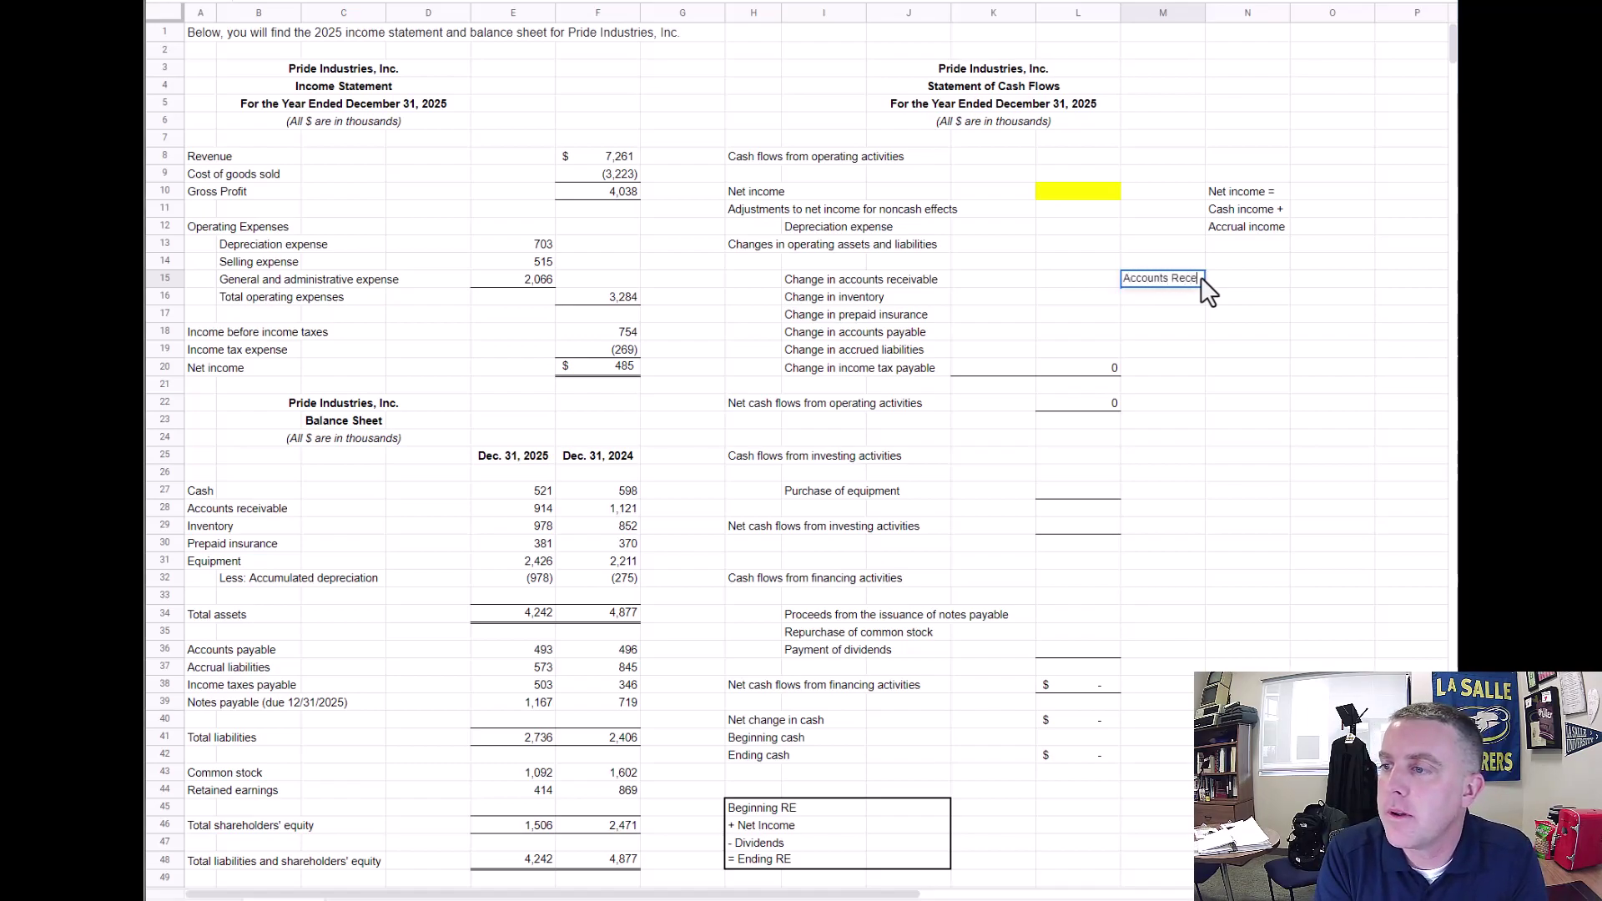
pyautogui.write('ivable')
pyautogui.press('Tab')
pyautogui.press('Tab')
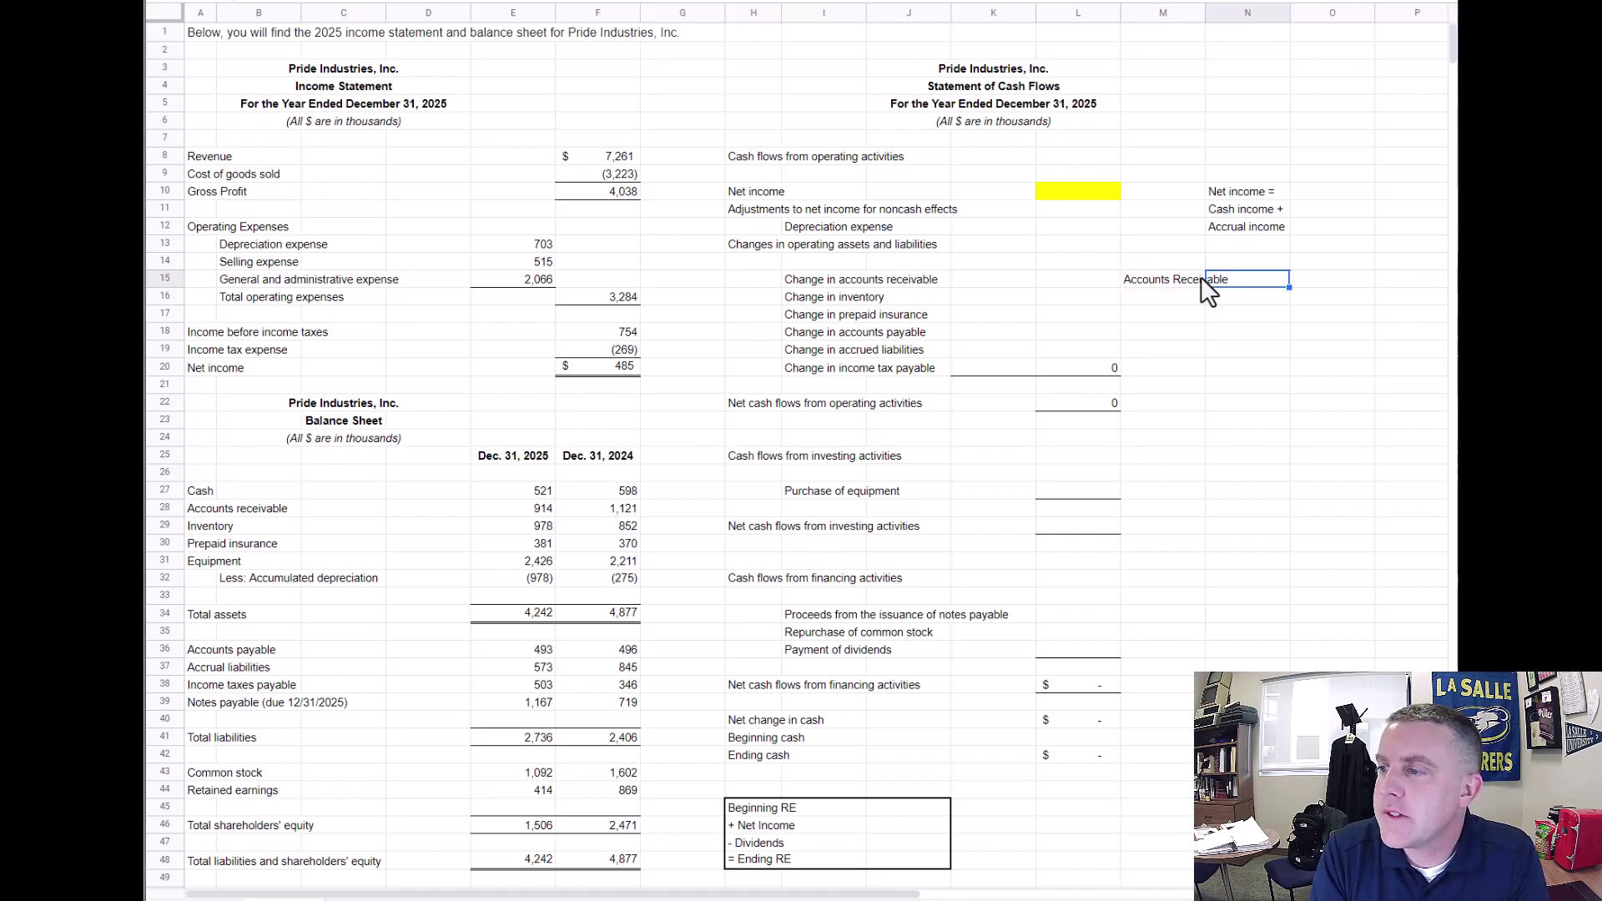
pyautogui.write('100')
pyautogui.press('Return')
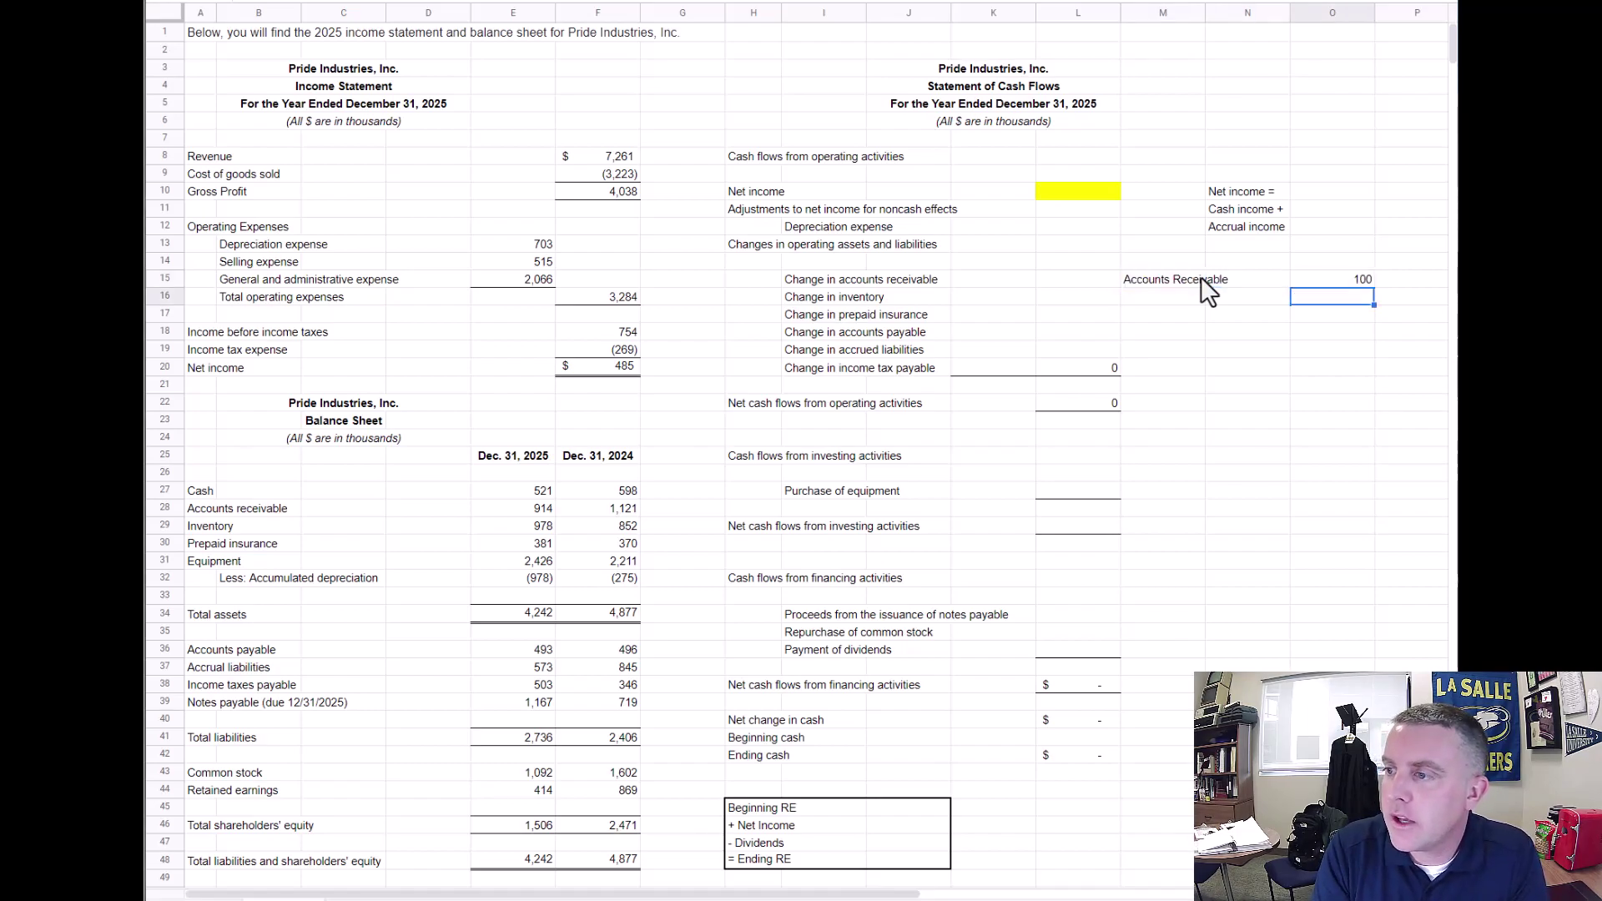
# Enter the credit line of the sample journal entry, with "Sales Revenue" in N16 and 100 in P16
pyautogui.write('Sales Reven')
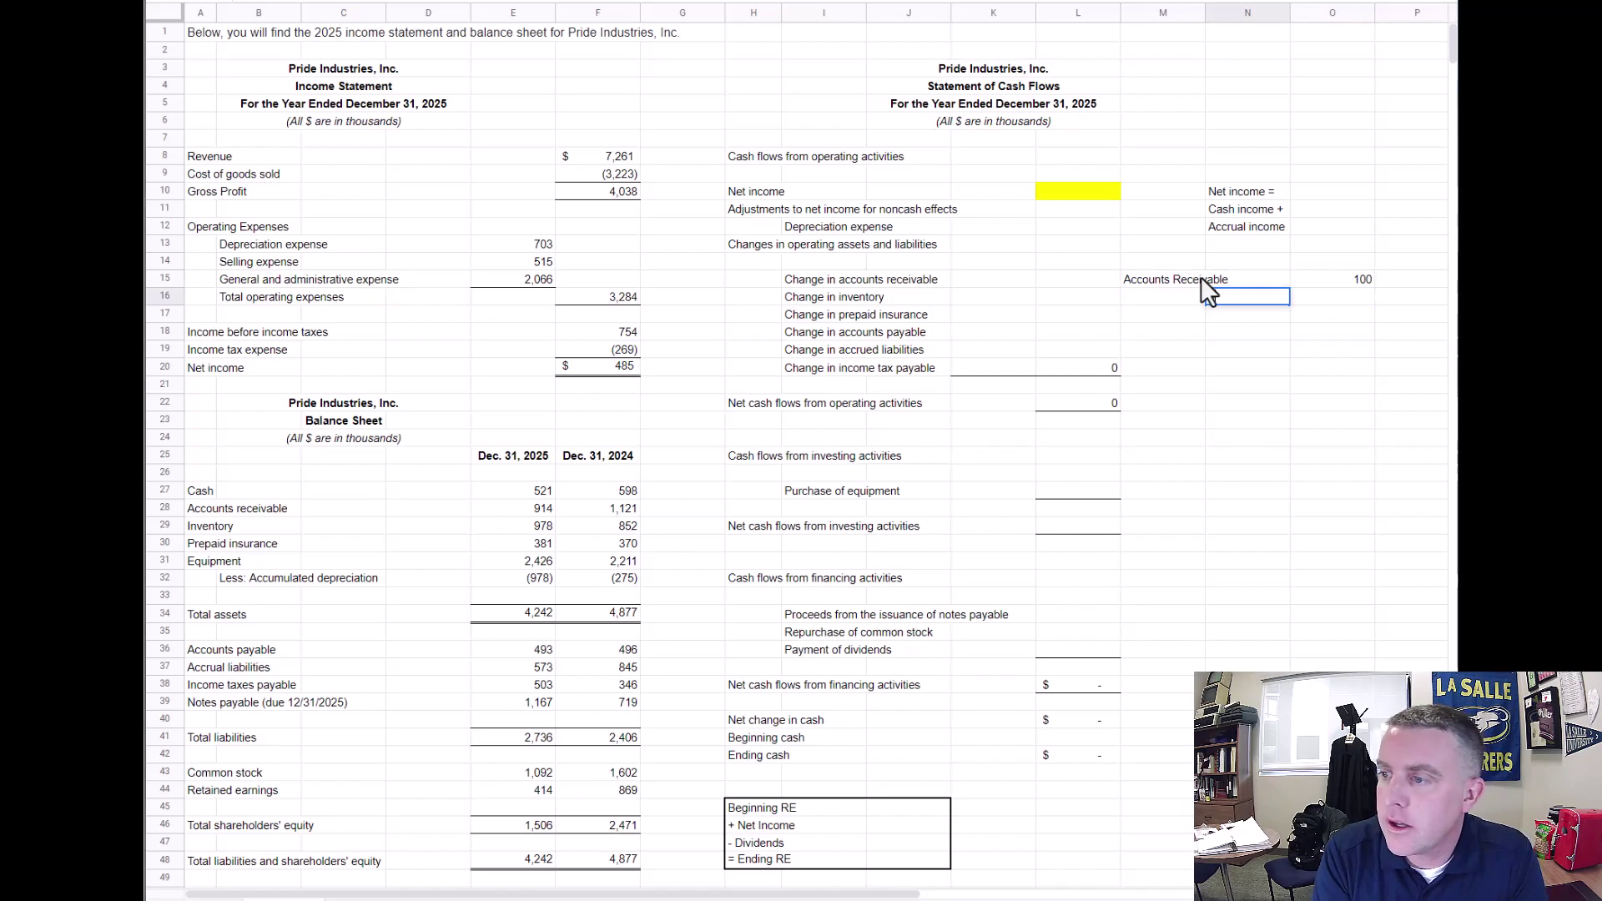
pyautogui.write('ue')
pyautogui.press('Tab')
pyautogui.press('Tab')
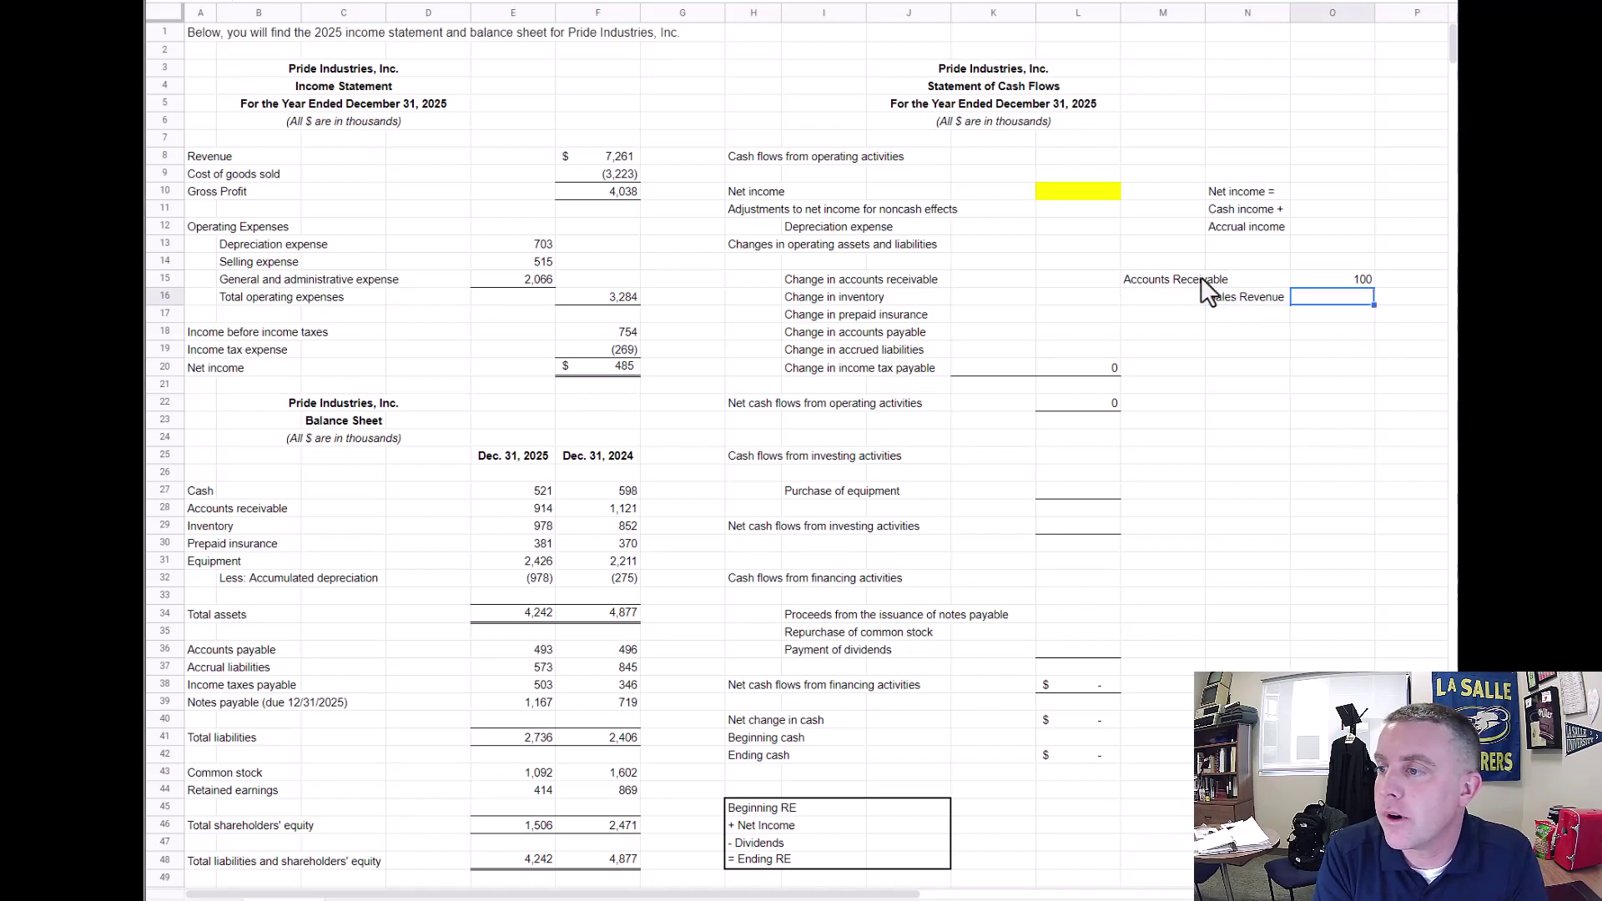
pyautogui.write('100')
pyautogui.press('Left')
# Examine the sample entry's two accounts alongside the revenue and net income figures in the income statement
pyautogui.press('Left')
pyautogui.press('Left')
pyautogui.press('Left')
pyautogui.press('Up')
pyautogui.press('Right')
pyautogui.press('Left')
pyautogui.press('Right')
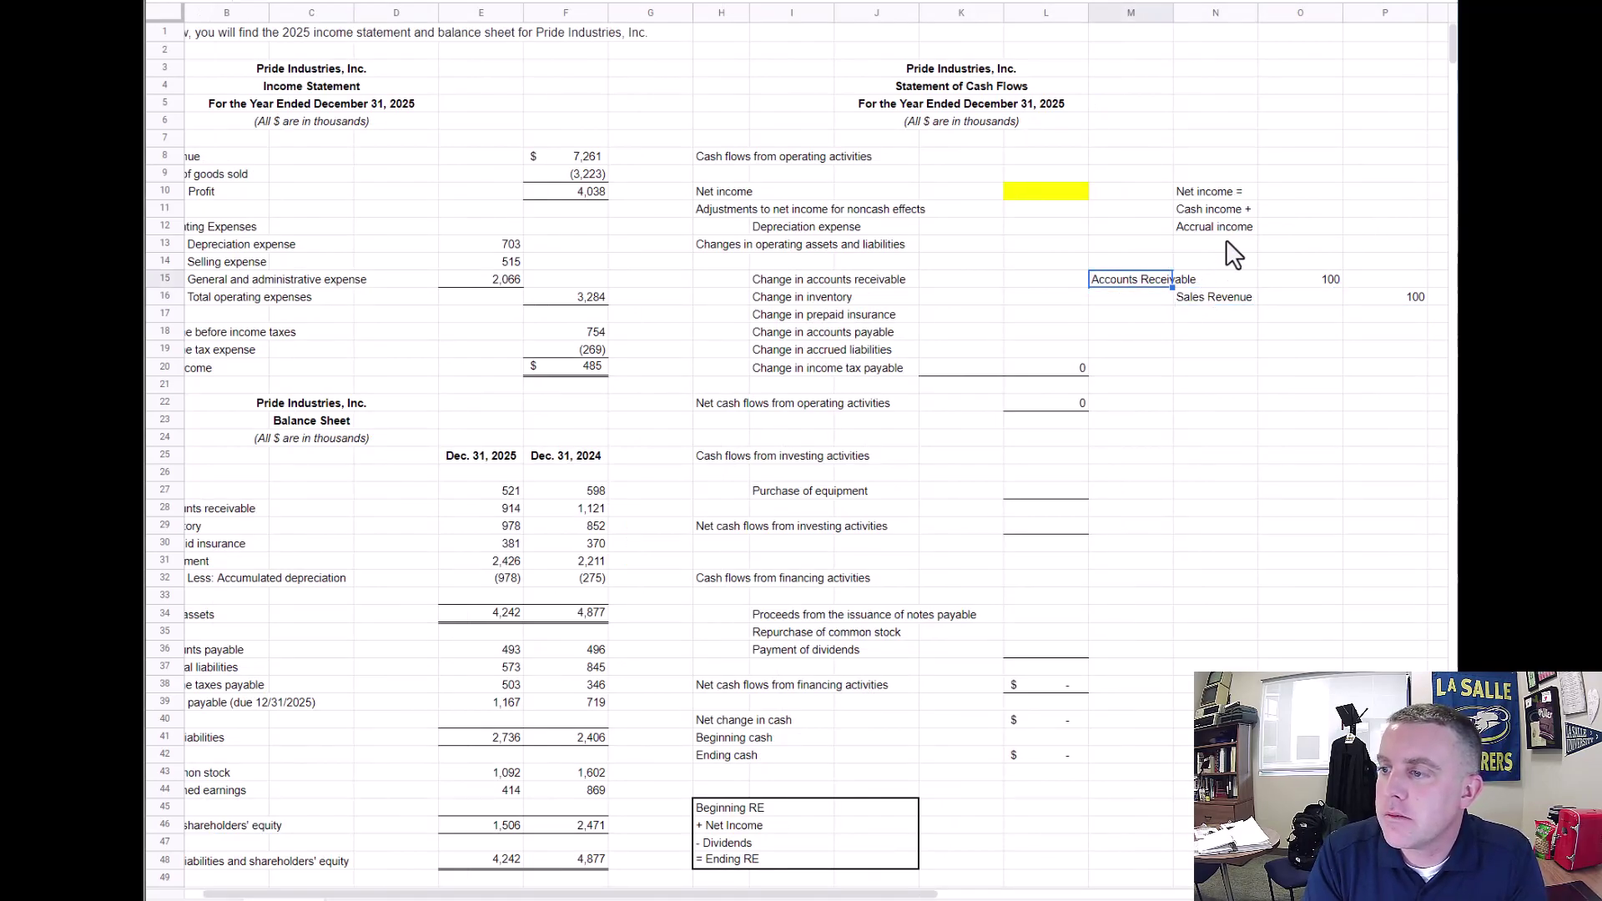
pyautogui.click(1201, 295)
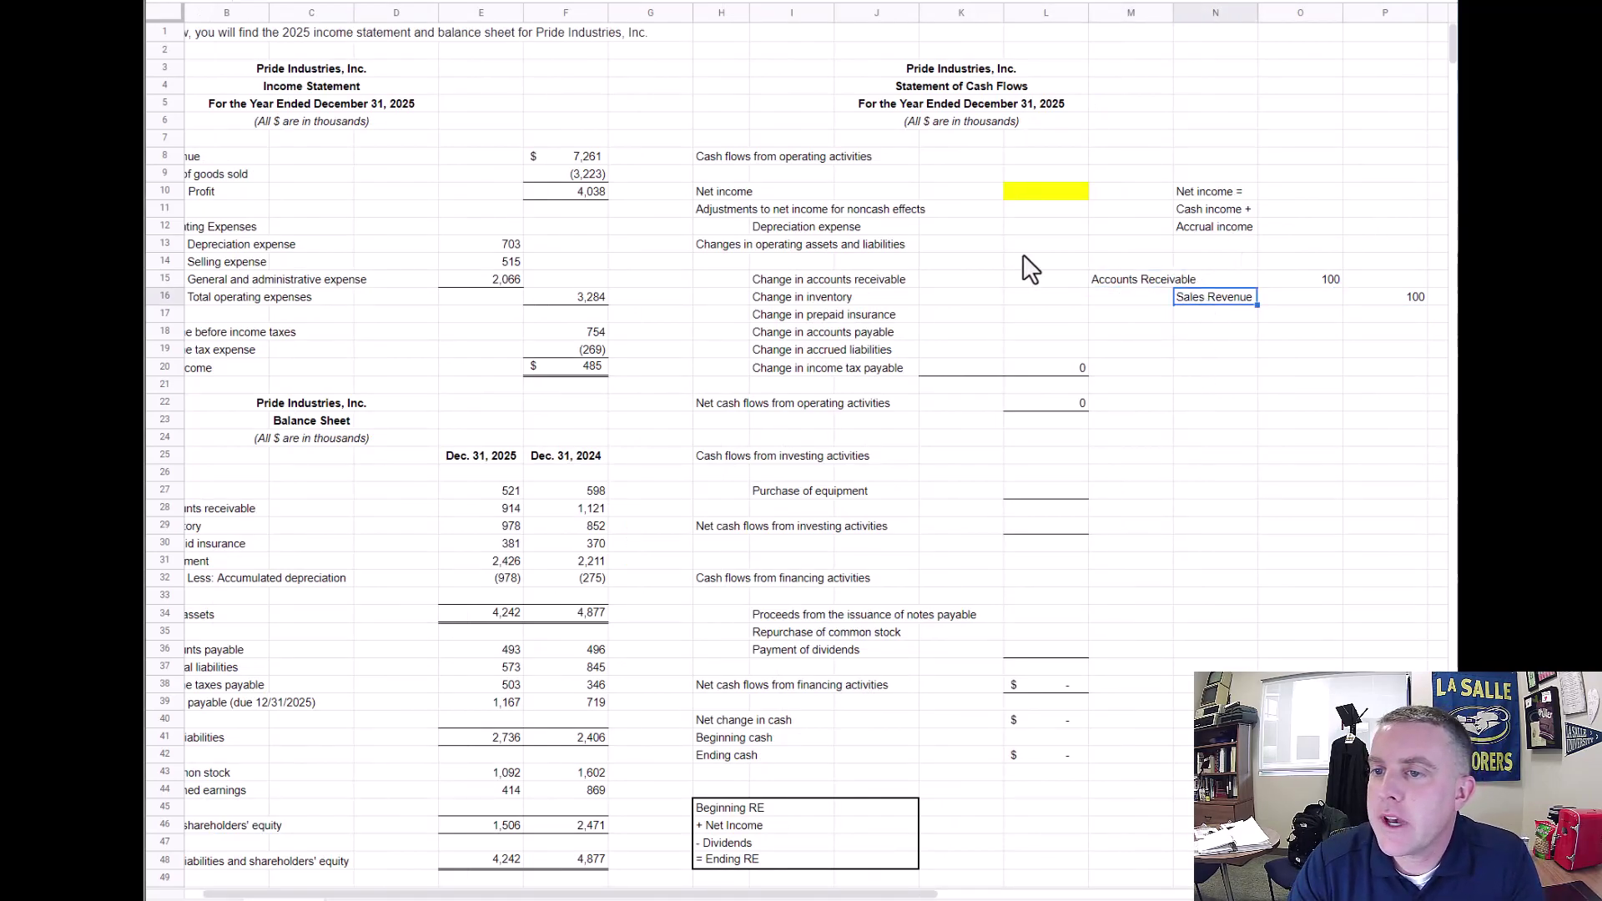
pyautogui.click(585, 158)
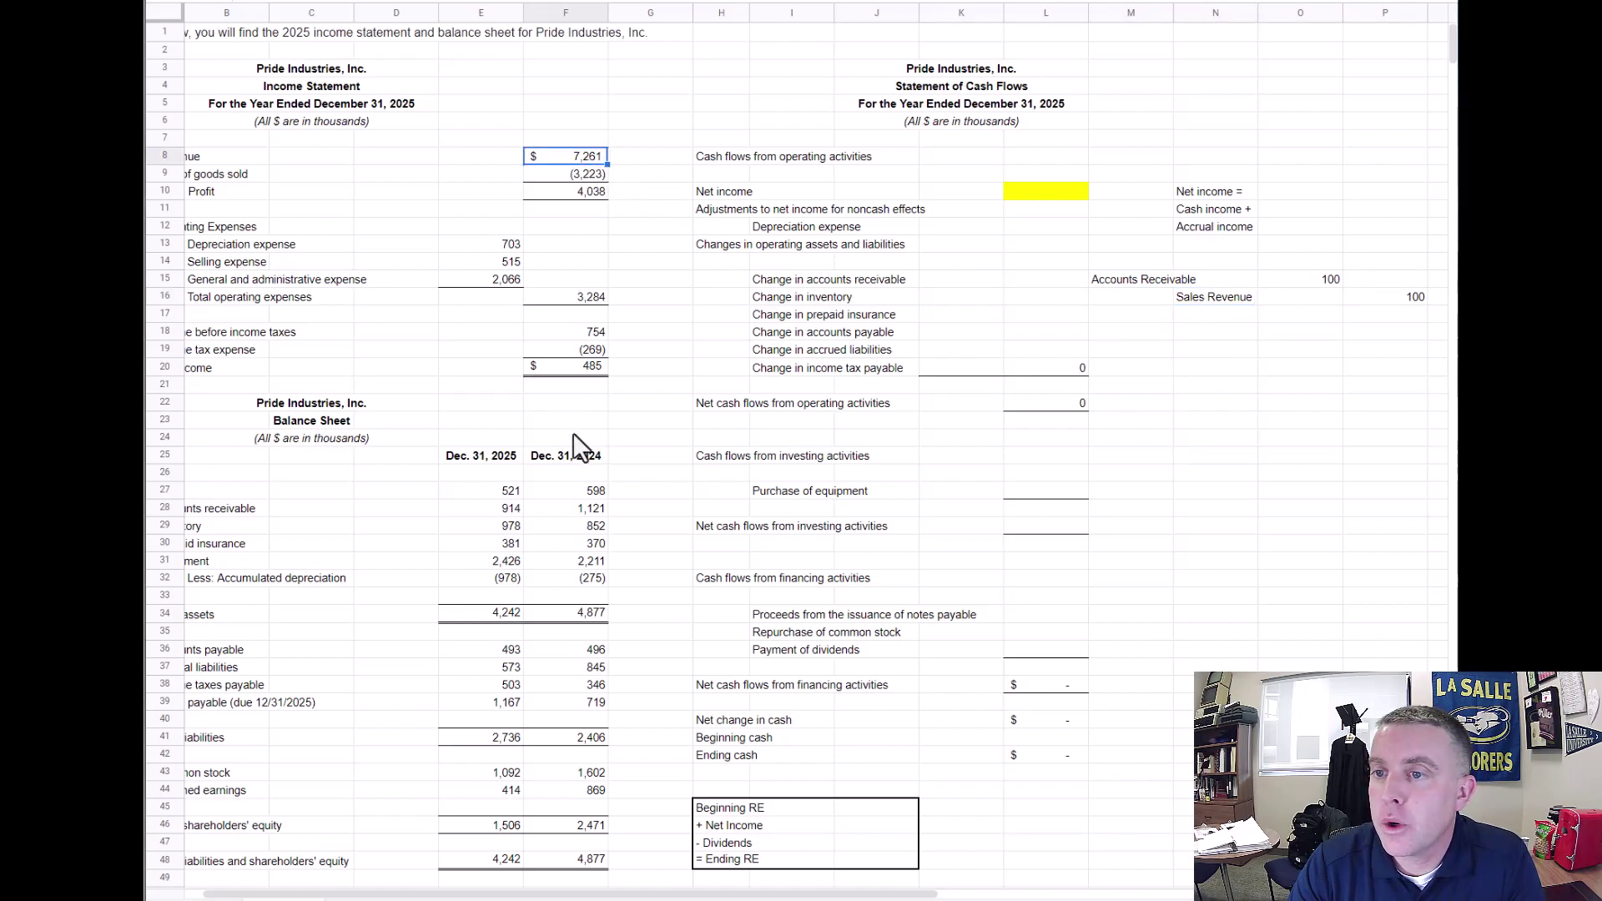
pyautogui.click(576, 374)
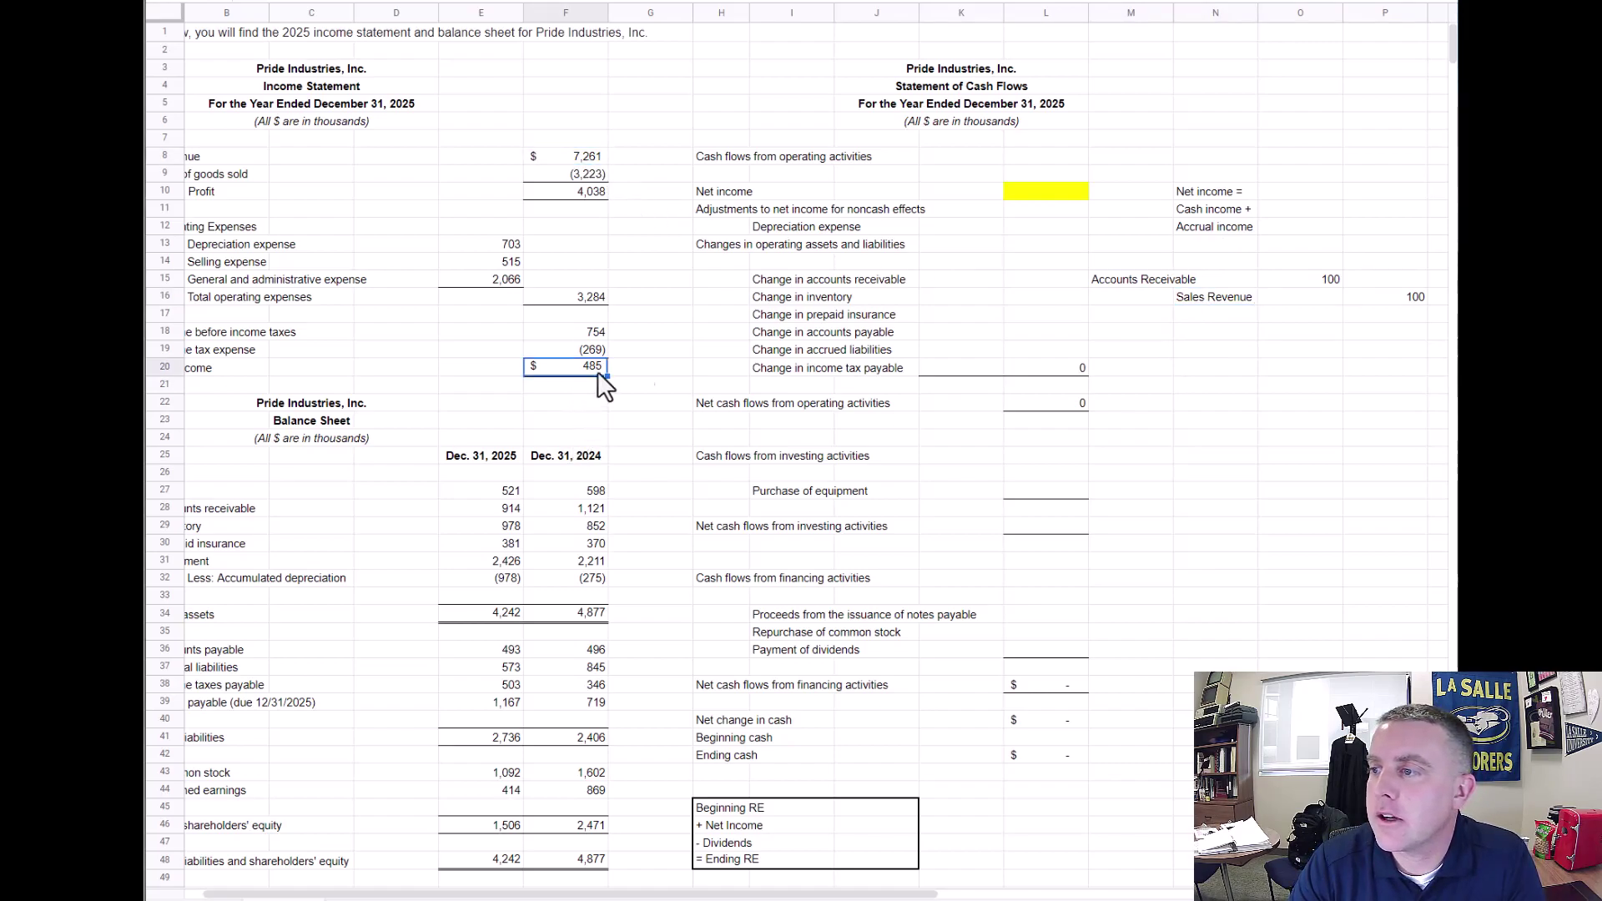
pyautogui.moveTo(812, 894); pyautogui.dragTo(792, 897)
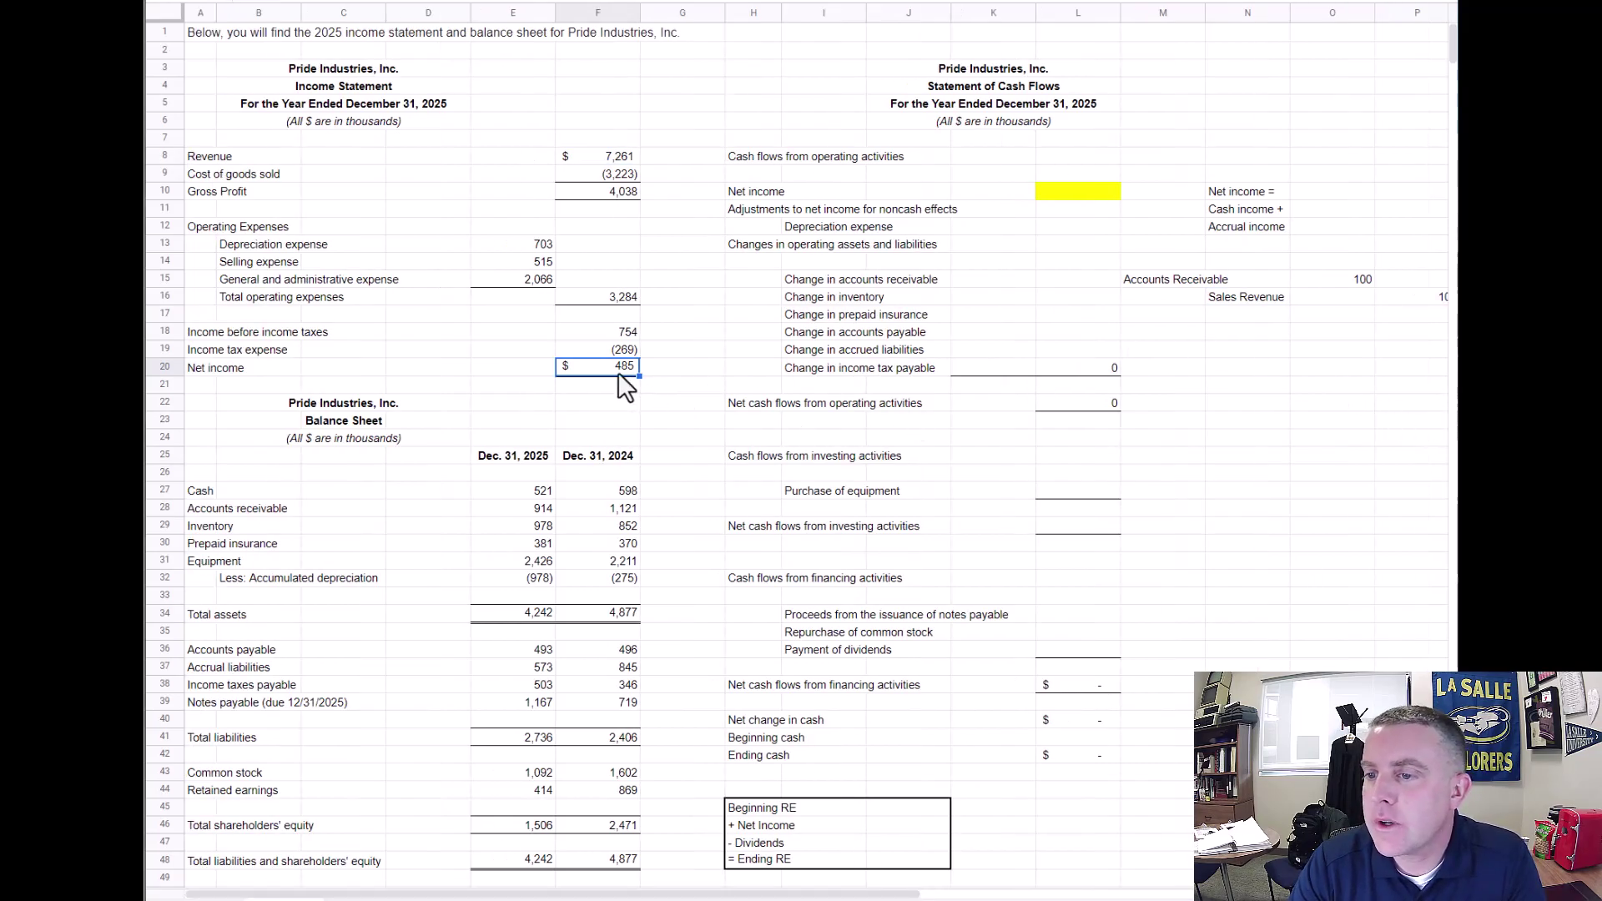
pyautogui.click(1158, 279)
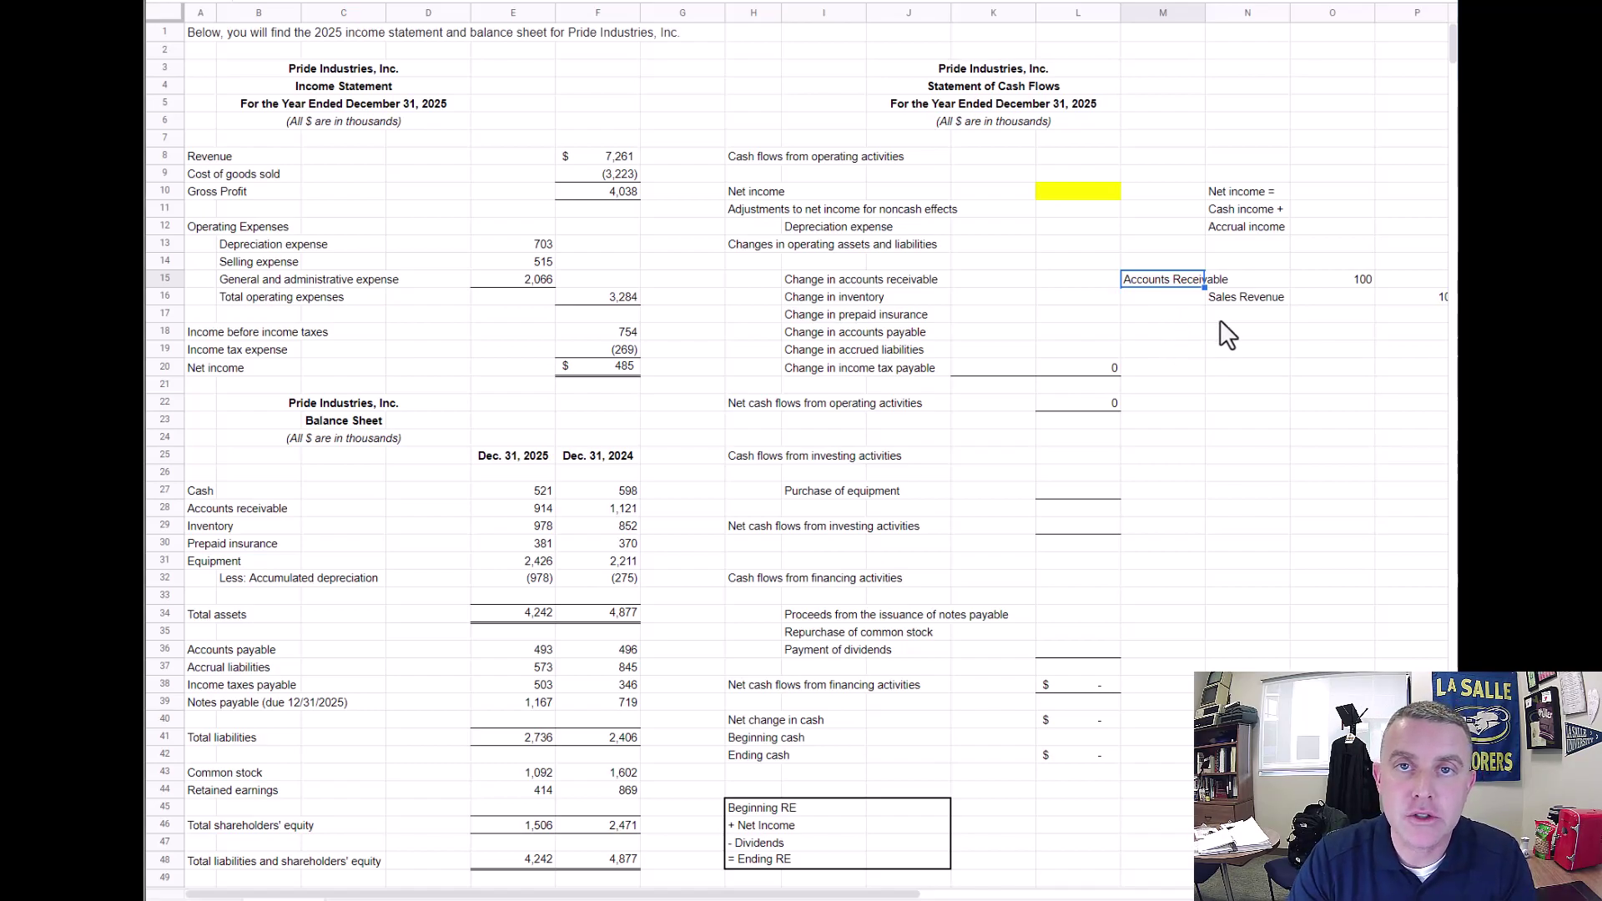
# Fill in the example amounts beside the note in O10 to O12: net income 100, cash income 0, accrual income 100
pyautogui.click(1310, 197)
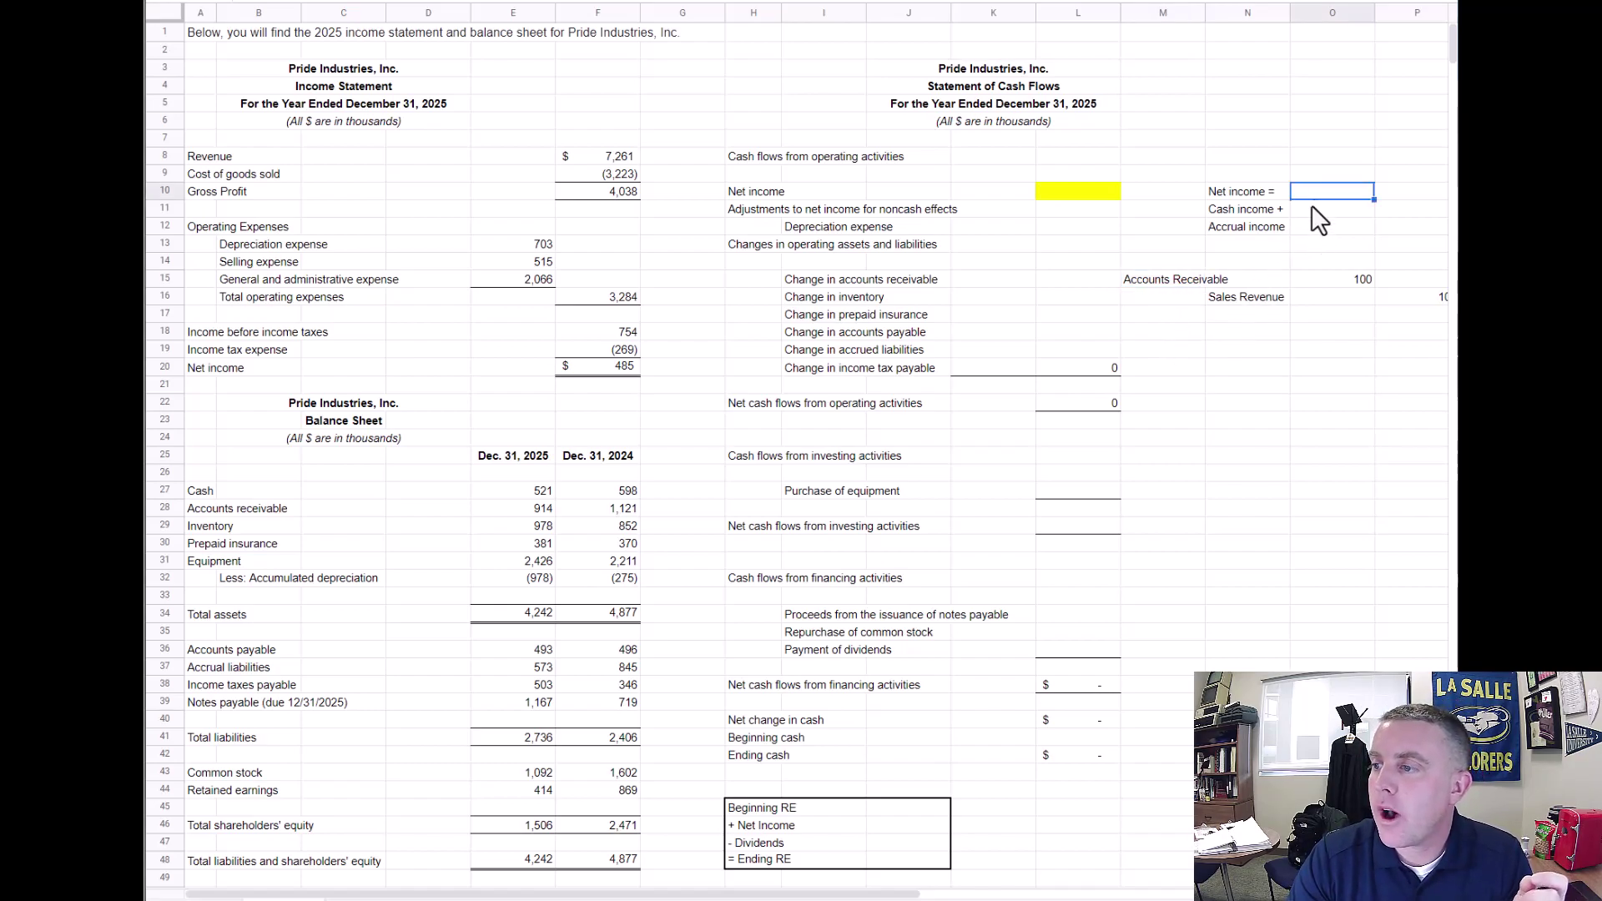
pyautogui.write('100')
pyautogui.press('Return')
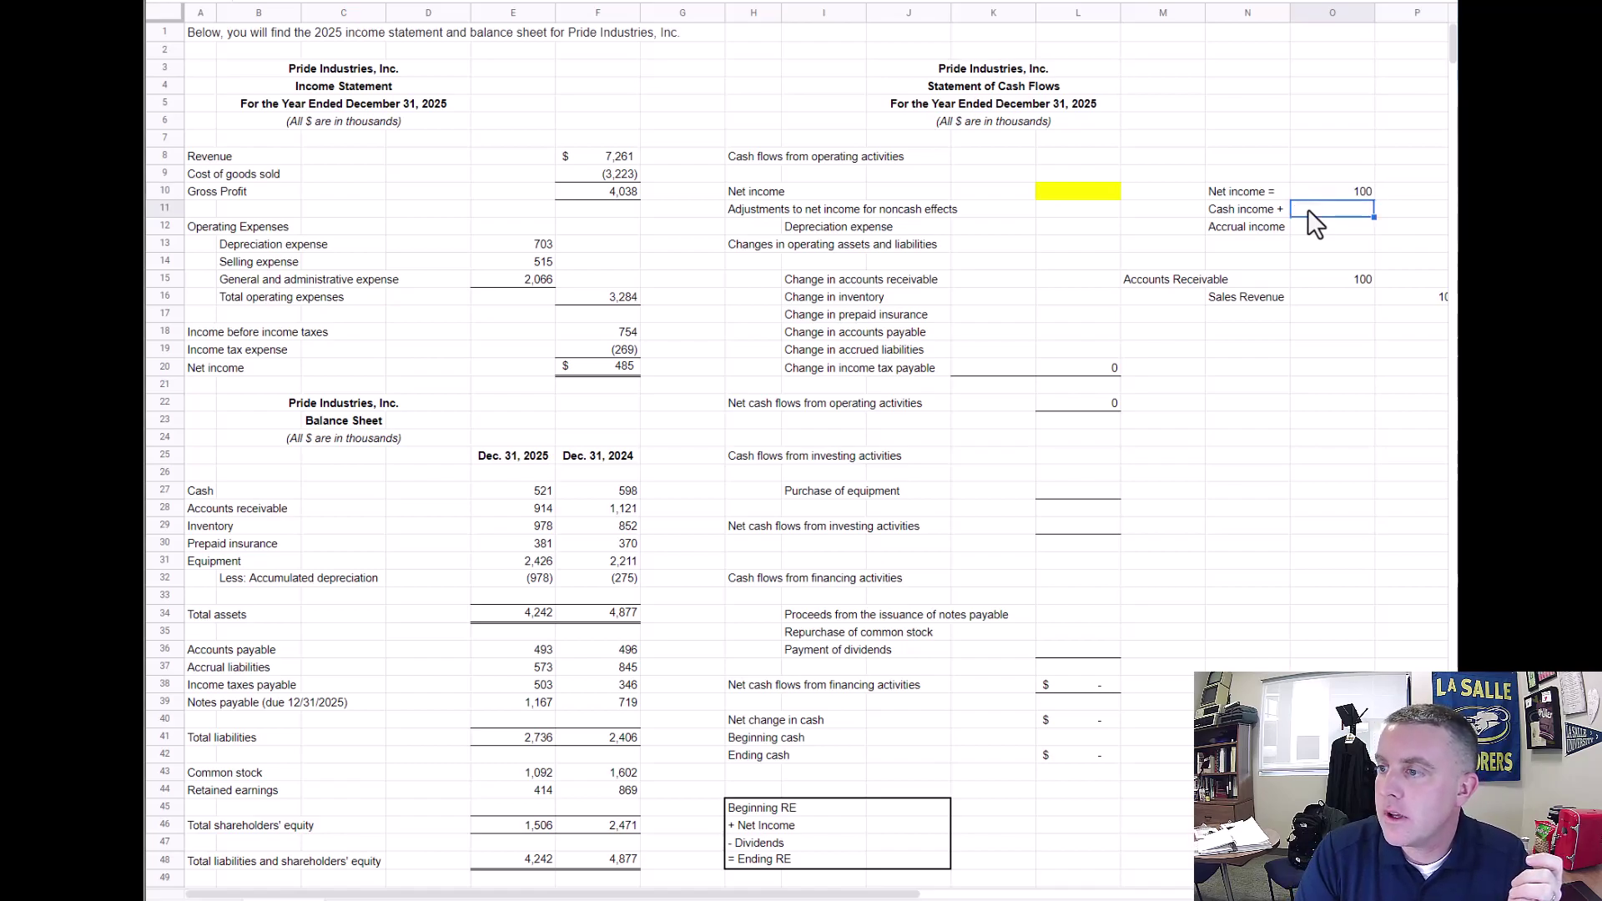
pyautogui.write('0')
pyautogui.press('Return')
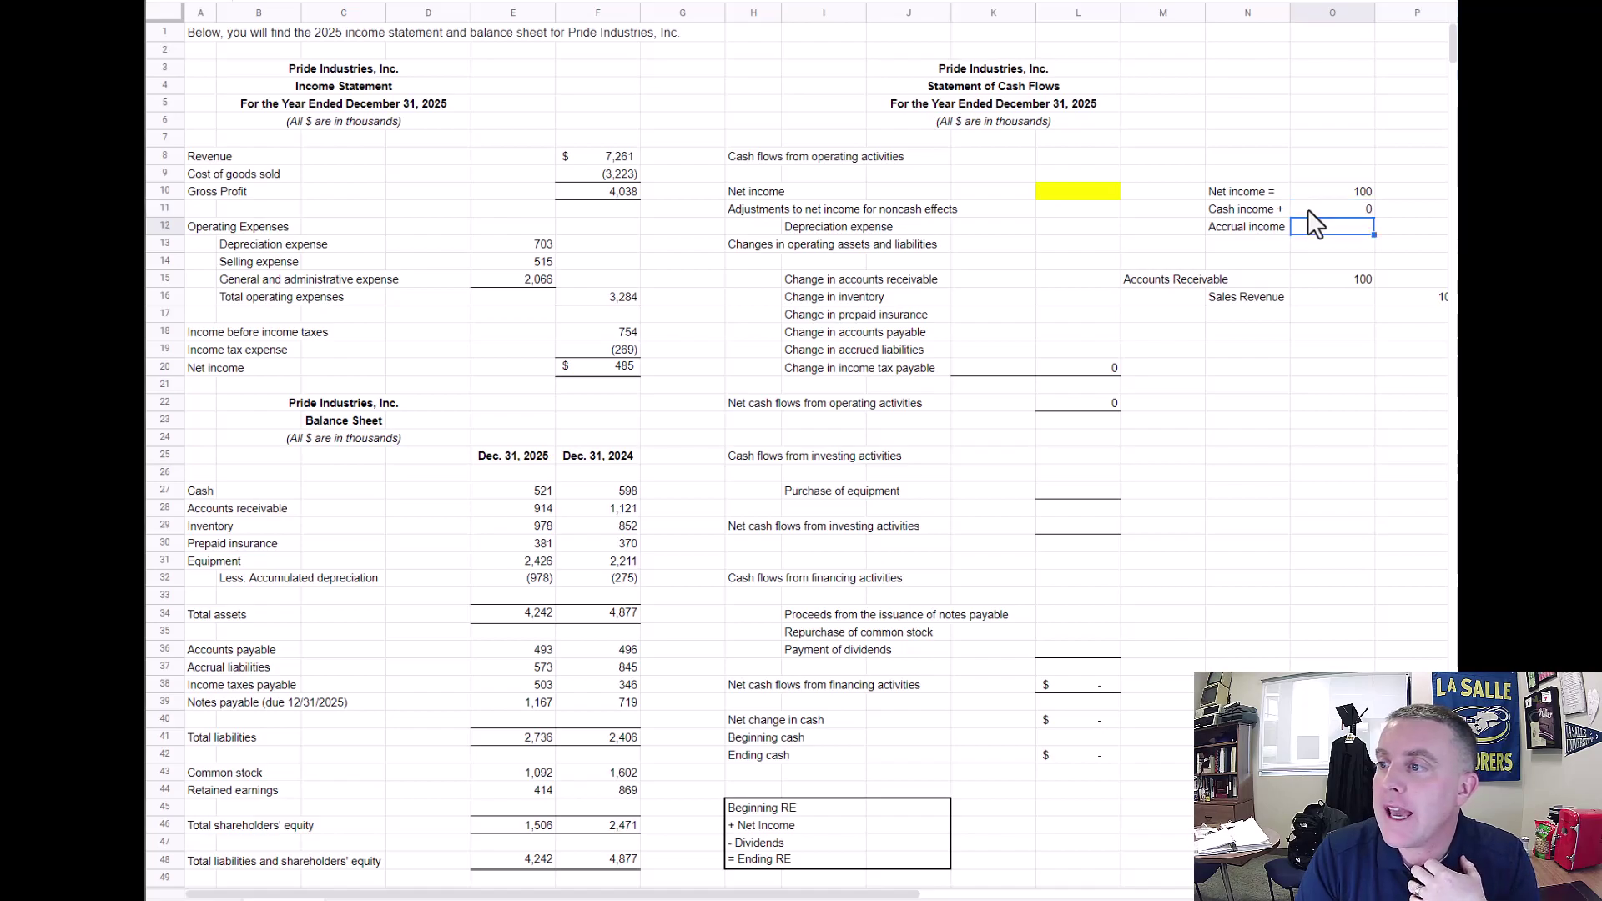
pyautogui.write('100')
pyautogui.press('Return')
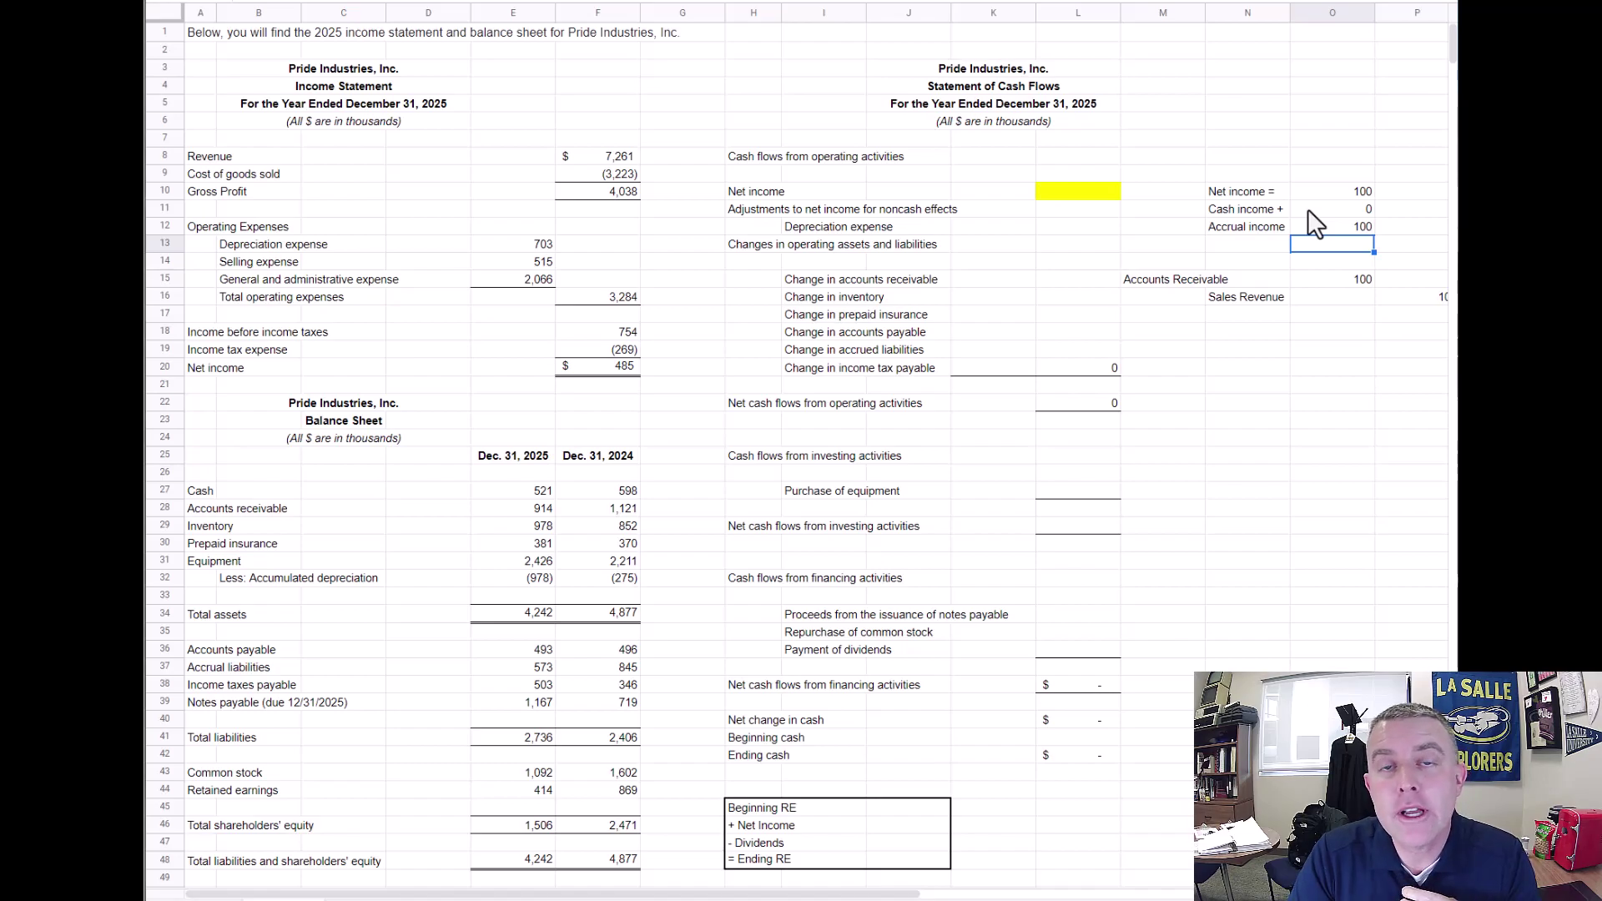
# Compare the accrual income and cash income amounts in the example beside the statement of cash flows
pyautogui.press('Down')
pyautogui.press('Down')
pyautogui.press('Up')
pyautogui.press('Up')
pyautogui.press('Up')
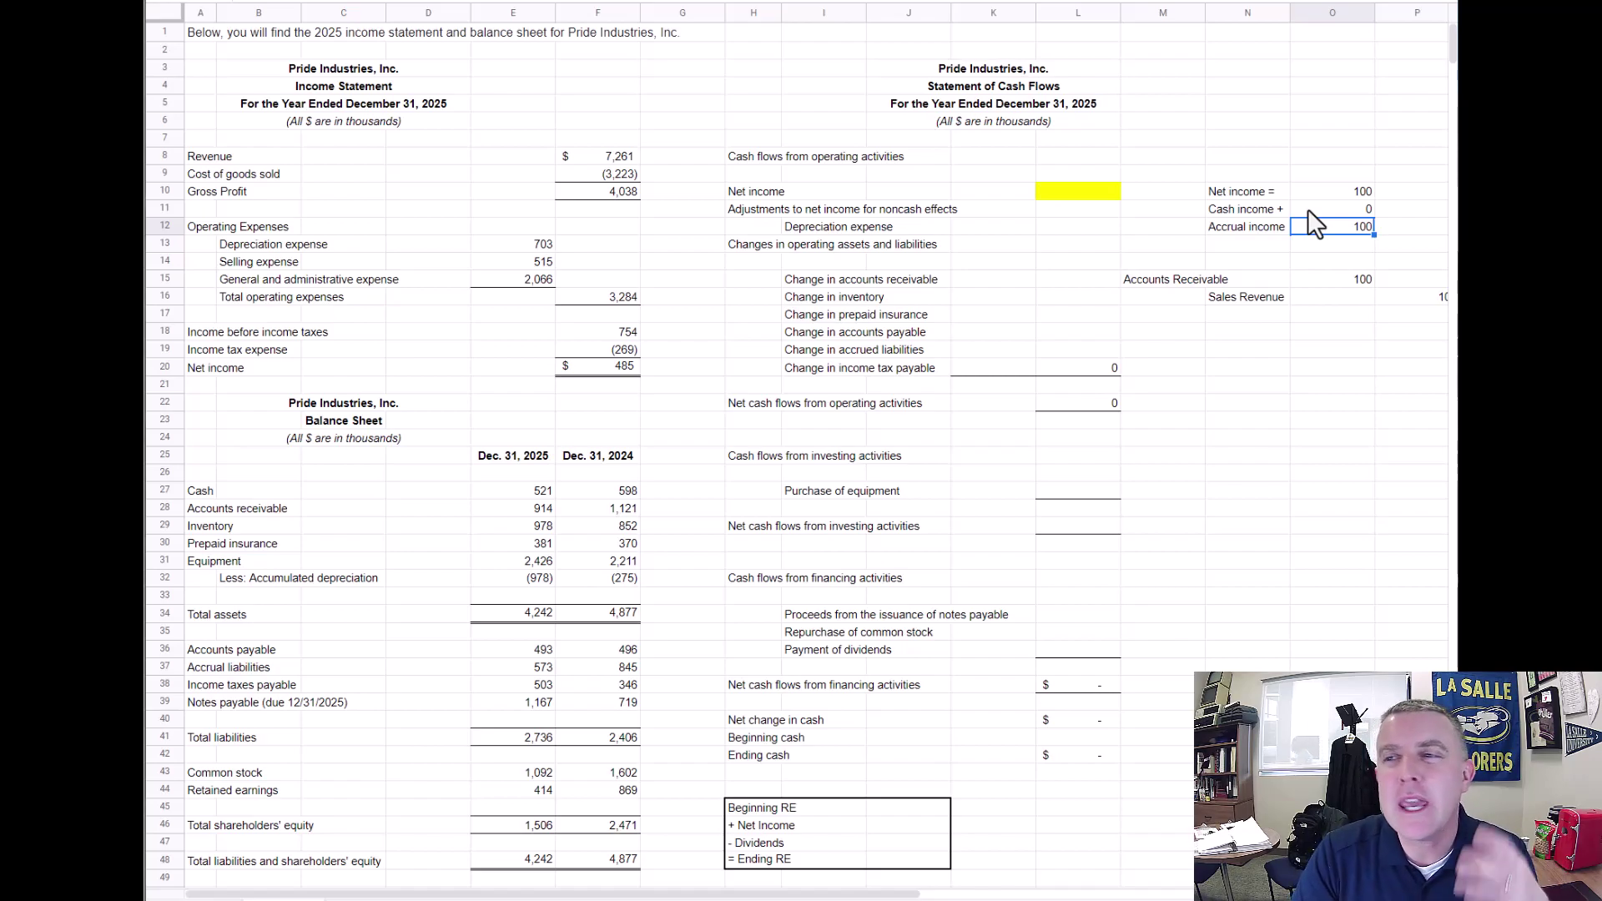
pyautogui.click(1309, 210)
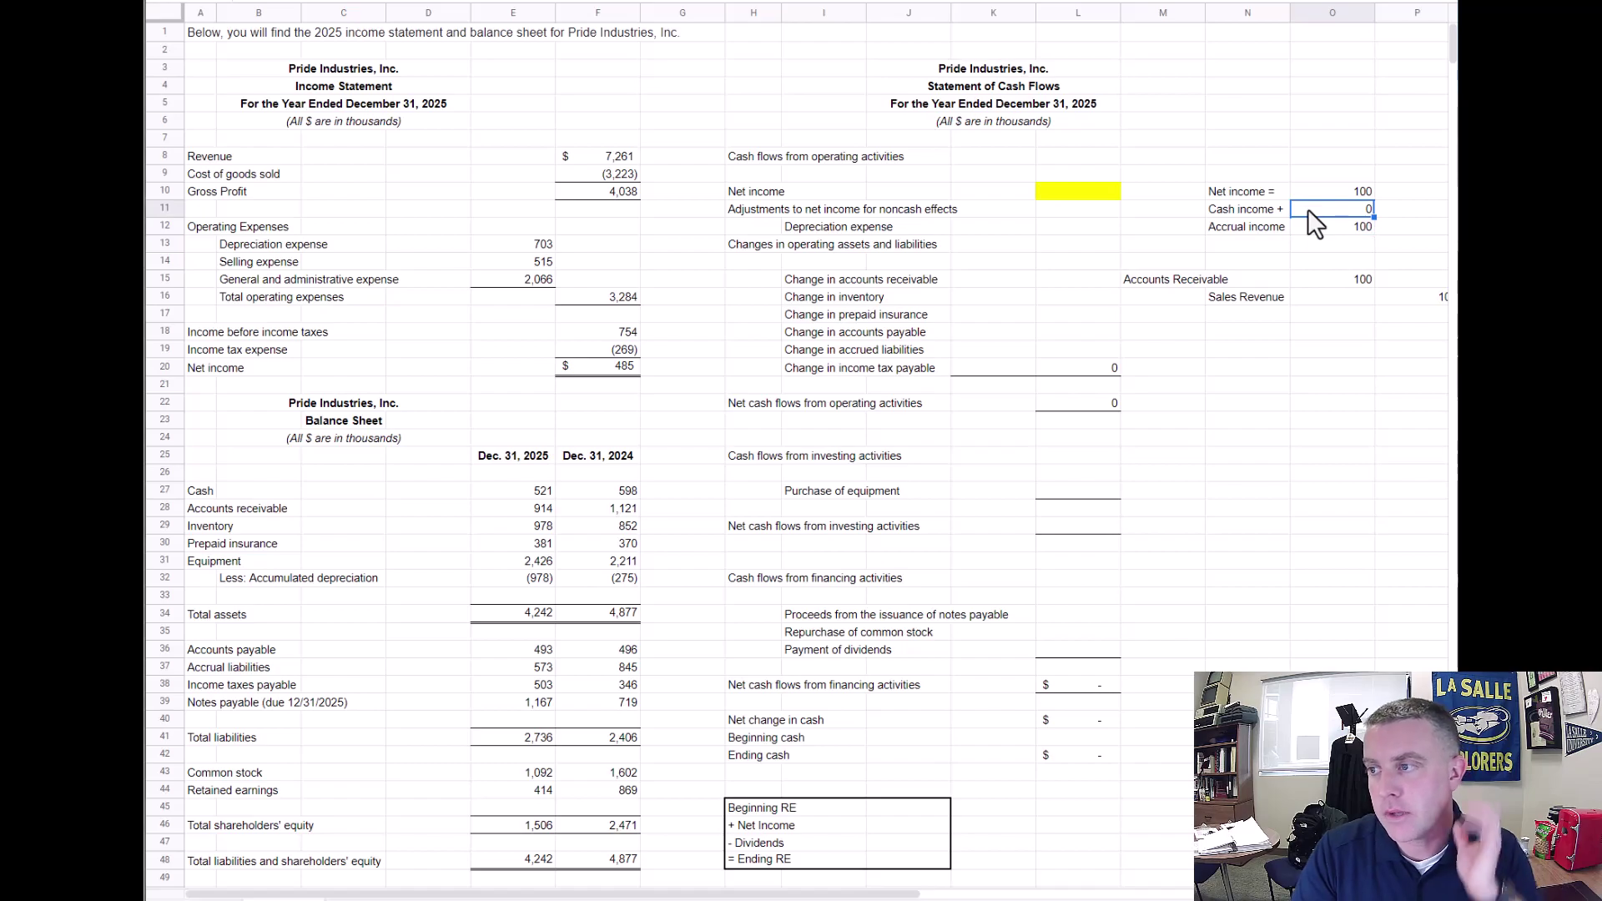
pyautogui.press('Left')
pyautogui.press('Left')
pyautogui.press('Left')
pyautogui.press('Left')
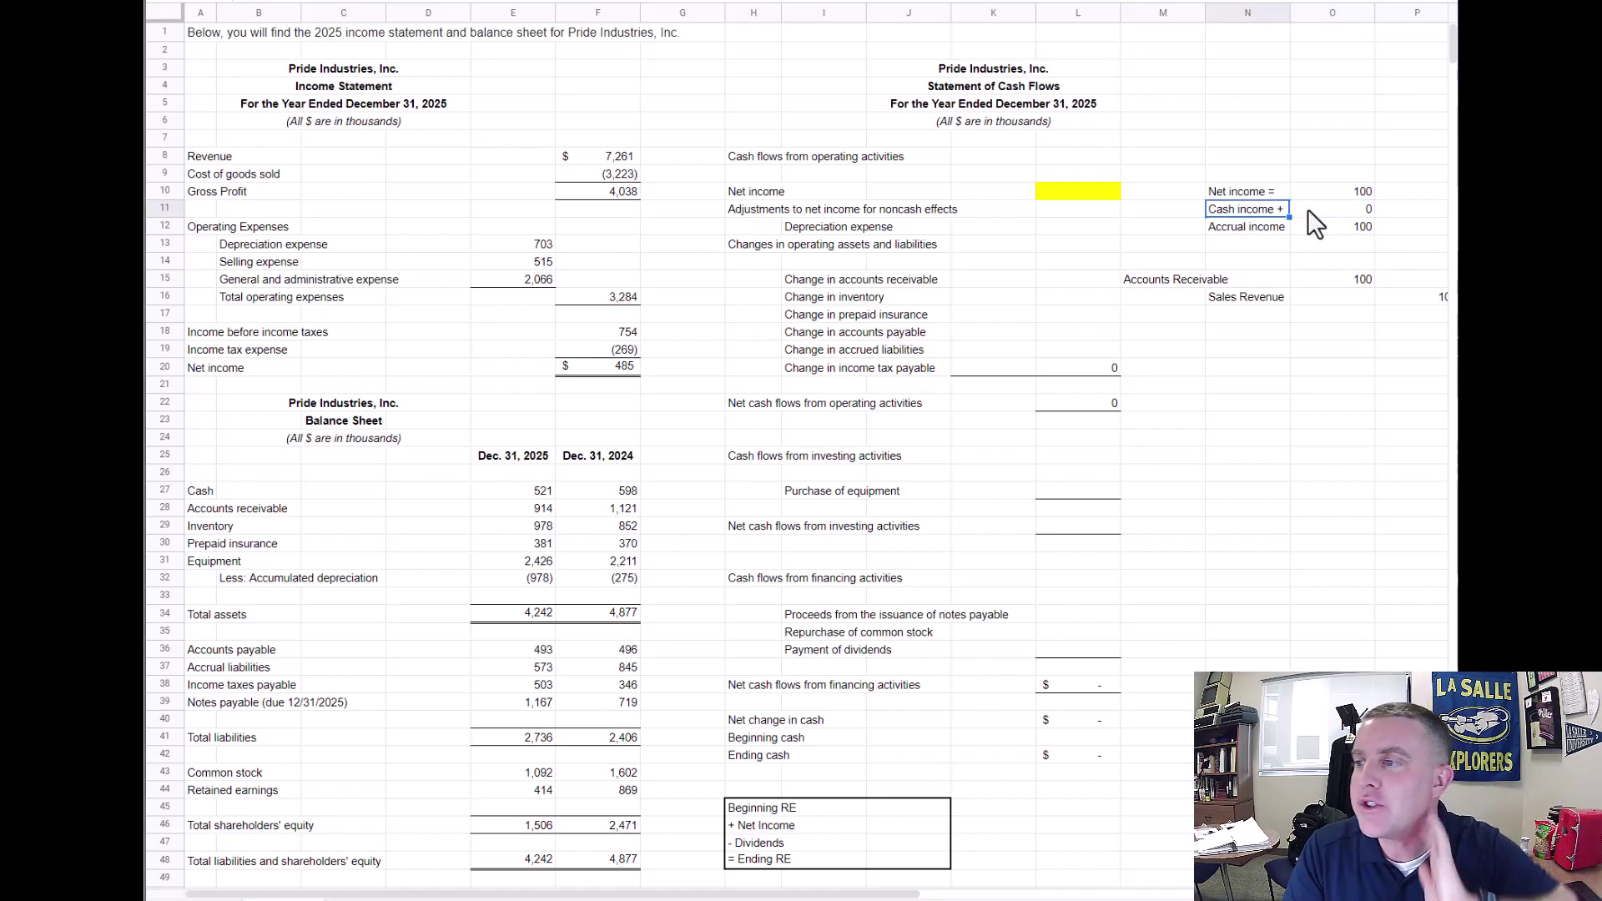
# Review the net income and noncash adjustment lines of the operating section against the example's accrual income
pyautogui.press('Left')
pyautogui.press('Up')
pyautogui.press('Left')
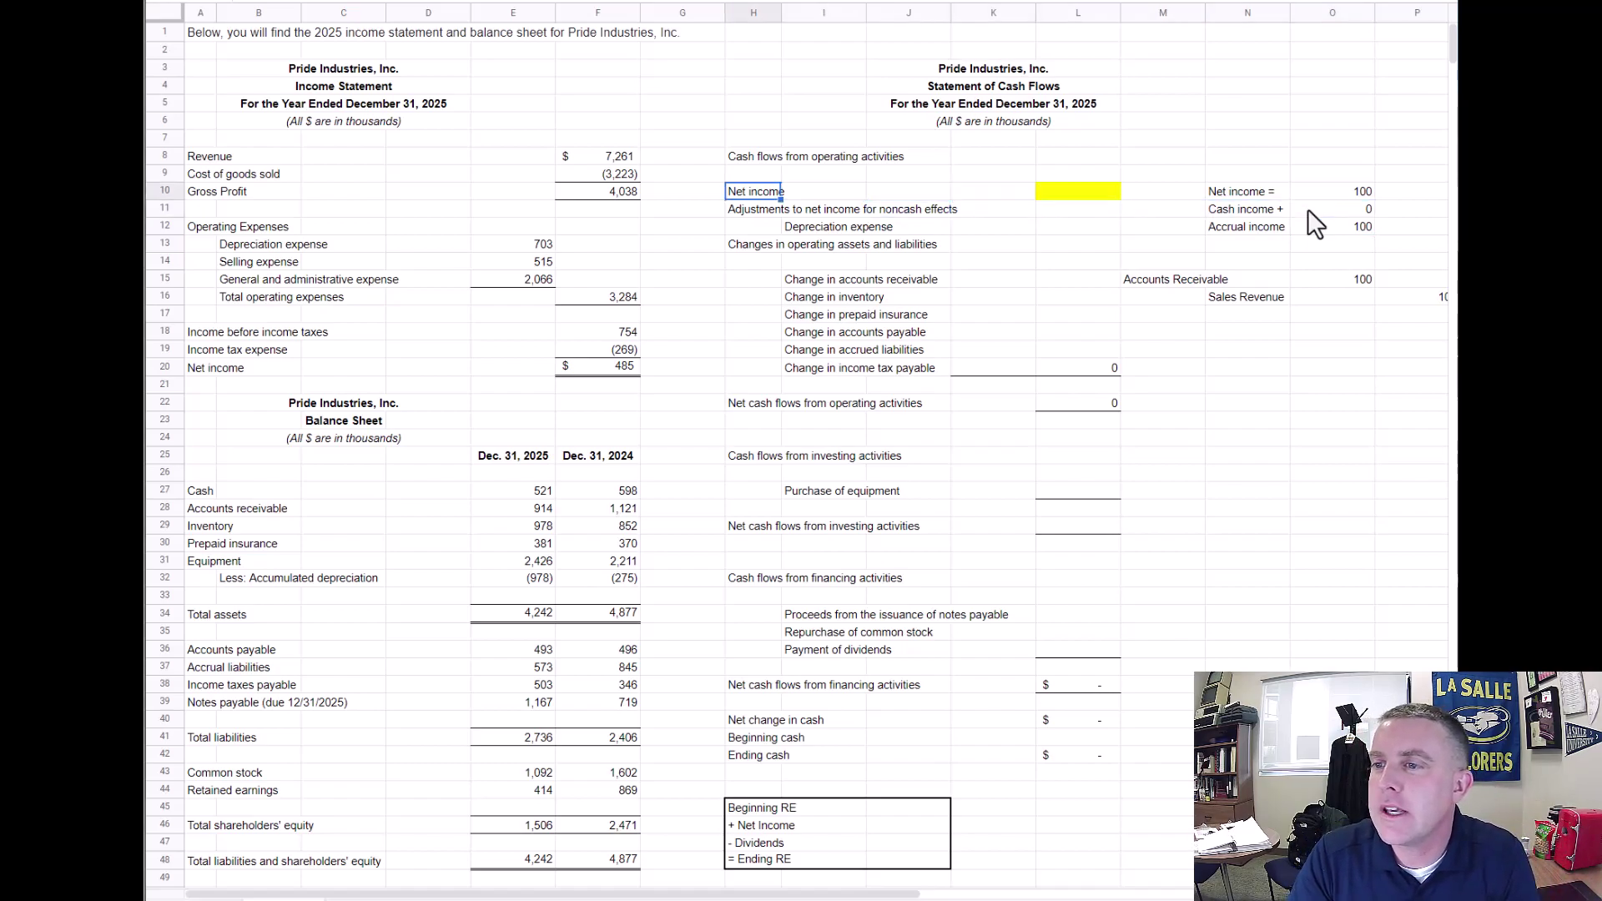
pyautogui.press('Up')
pyautogui.press('Up')
pyautogui.press('Down')
pyautogui.press('Down')
pyautogui.press('Down')
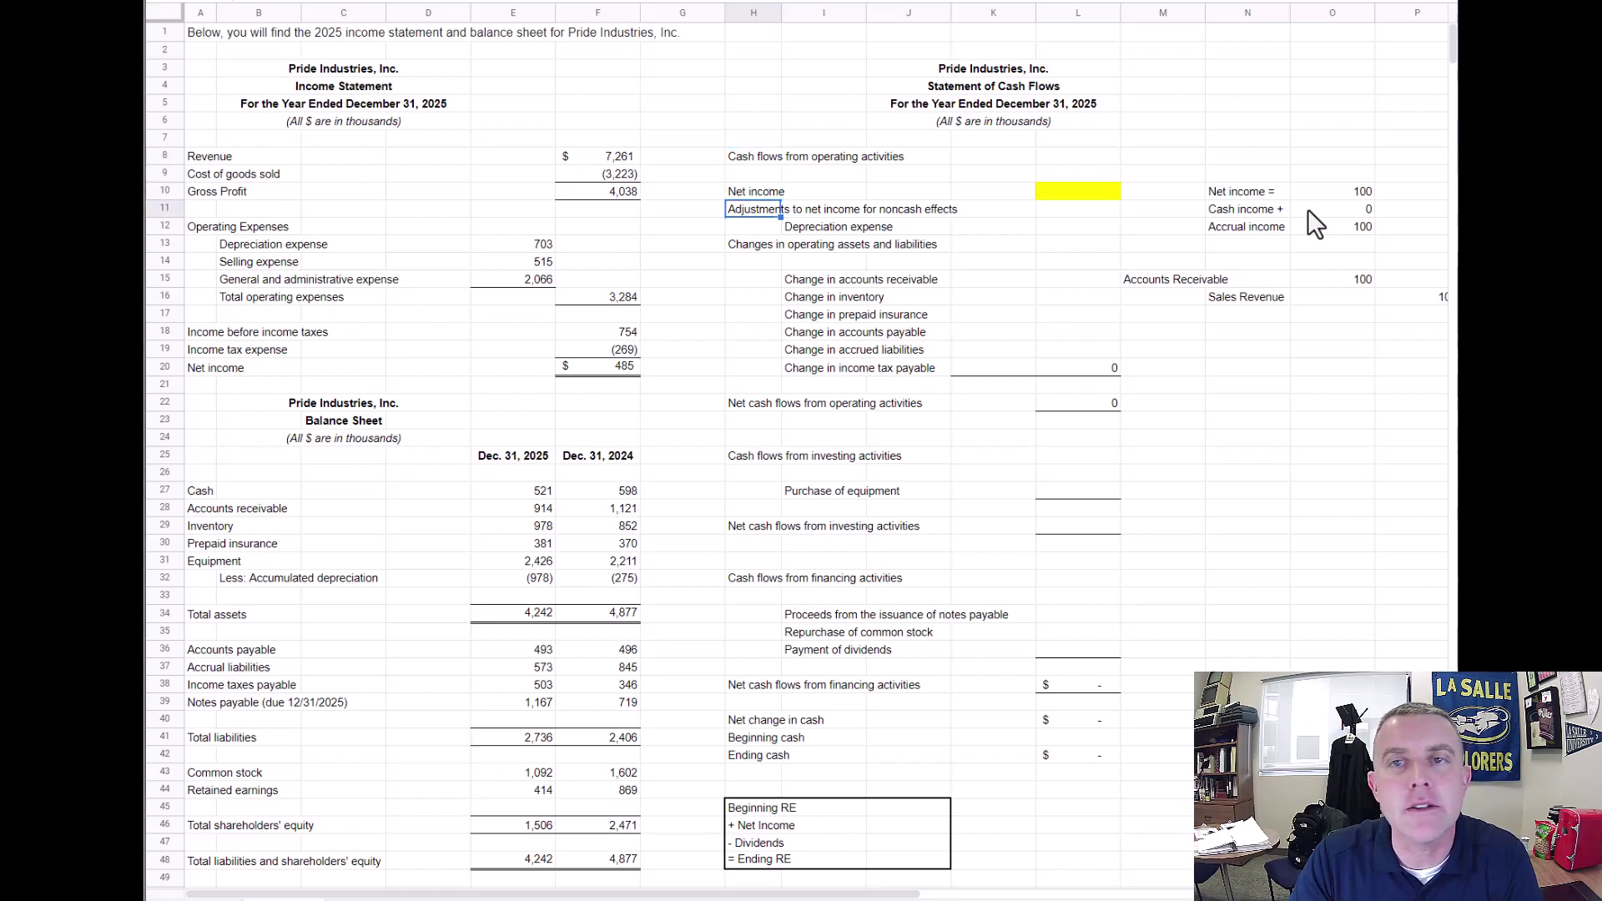
pyautogui.press('Down')
pyautogui.press('Right')
pyautogui.press('Right')
pyautogui.press('Right')
pyautogui.press('Right')
pyautogui.press('Right')
pyautogui.press('Right')
pyautogui.press('Right')
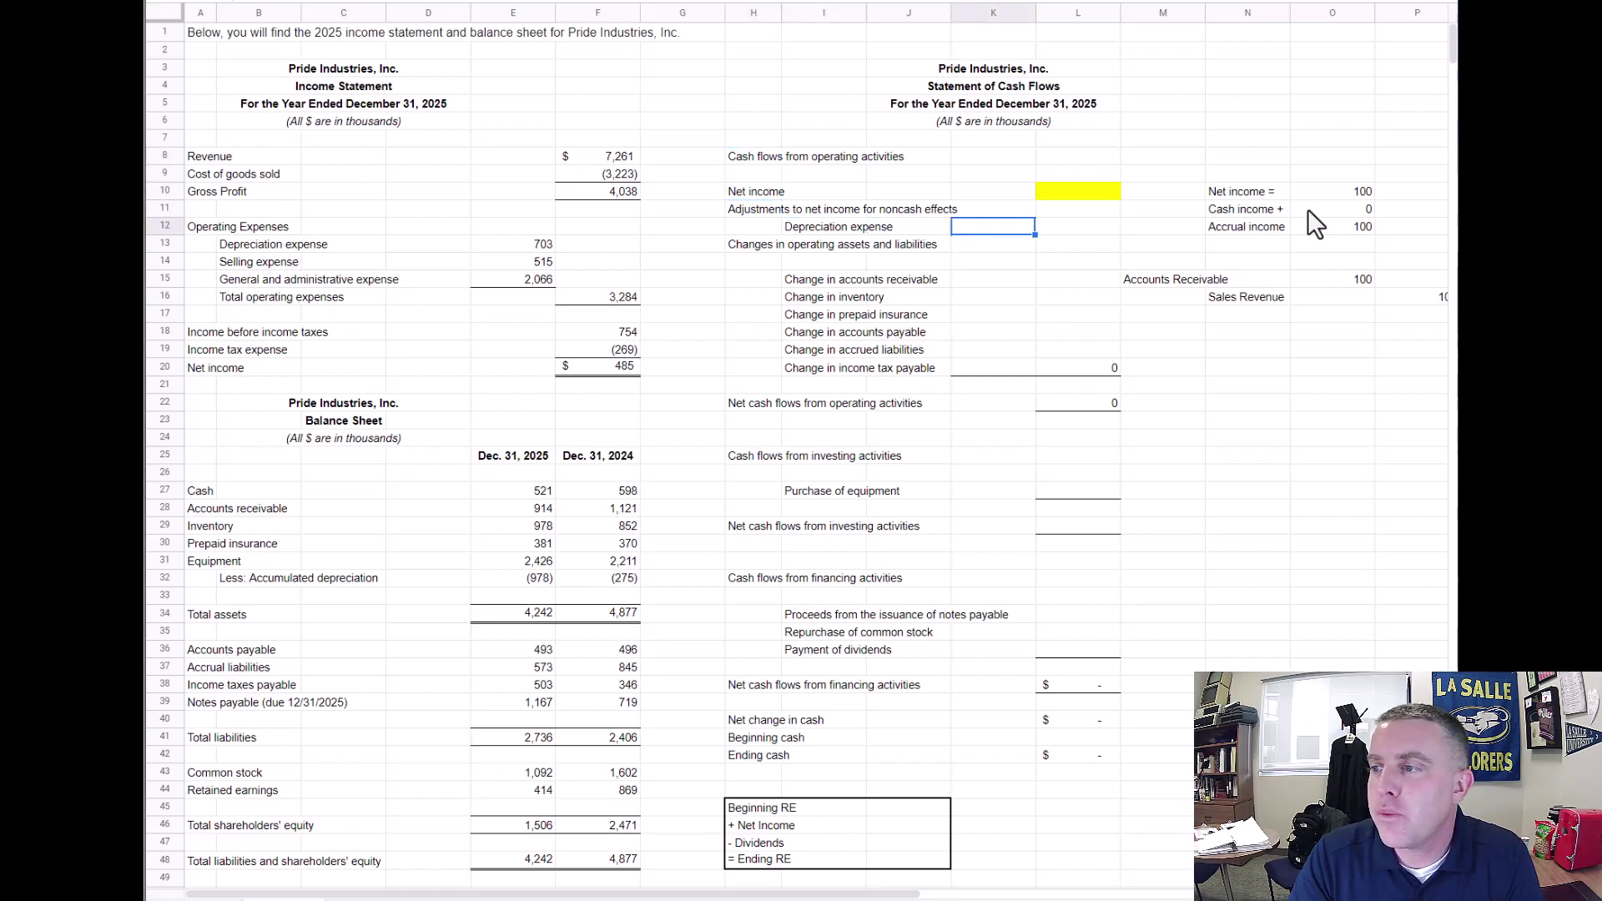
pyautogui.press('Left')
pyautogui.press('Right')
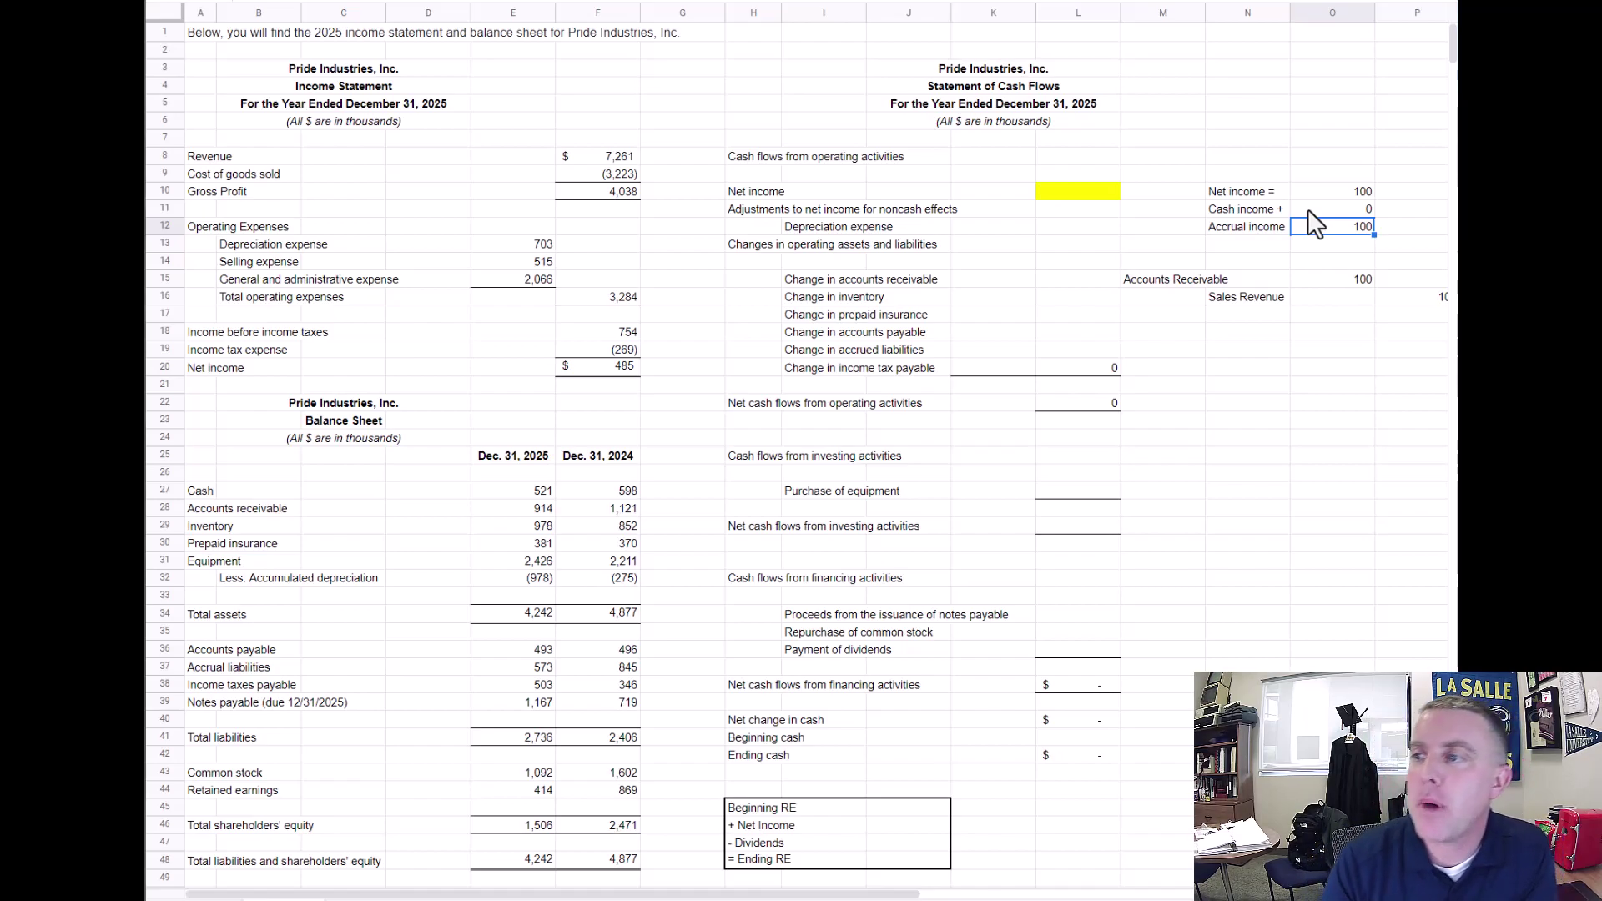
# Examine how the net income, cash income and accrual income labels relate to the statement's net income cell
pyautogui.click(1236, 194)
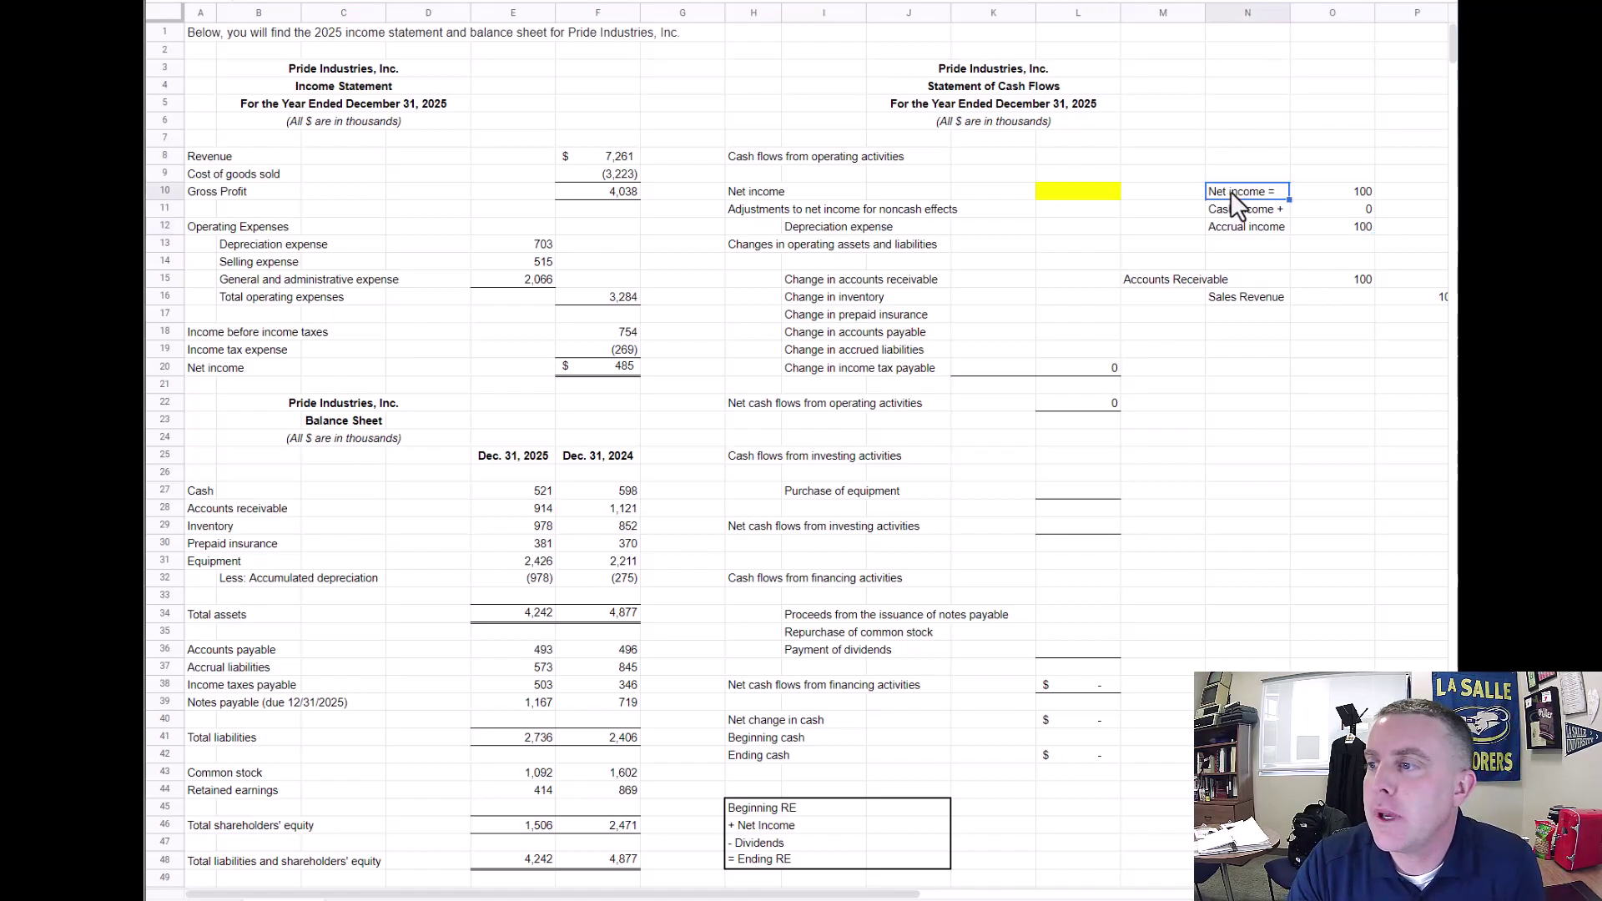
pyautogui.click(1231, 215)
pyautogui.click(1232, 227)
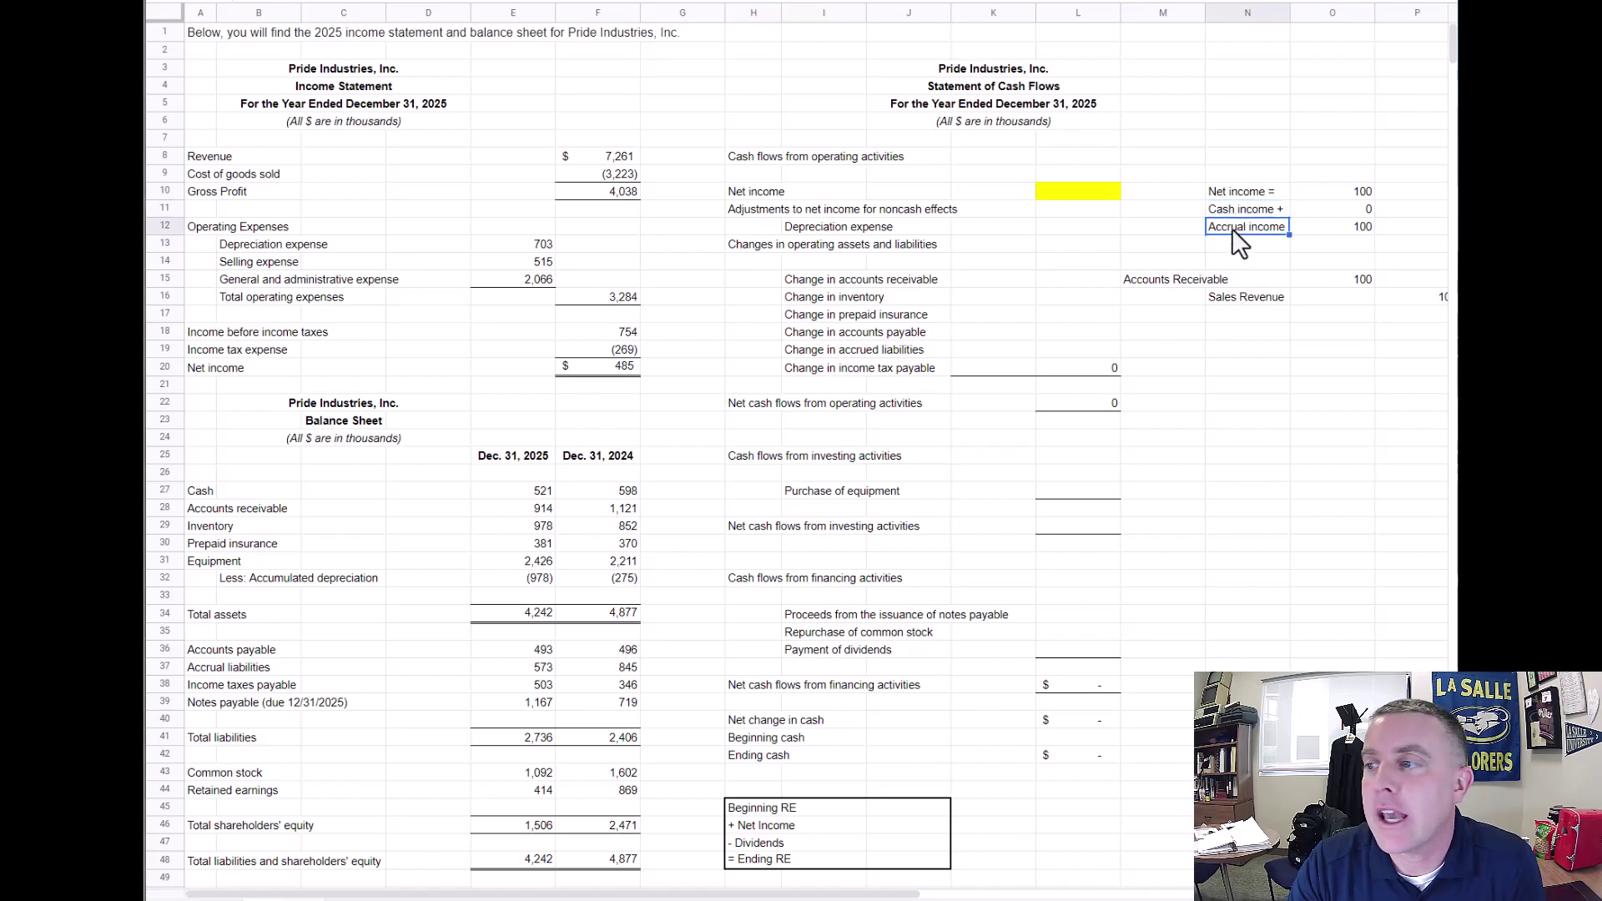
pyautogui.click(1264, 194)
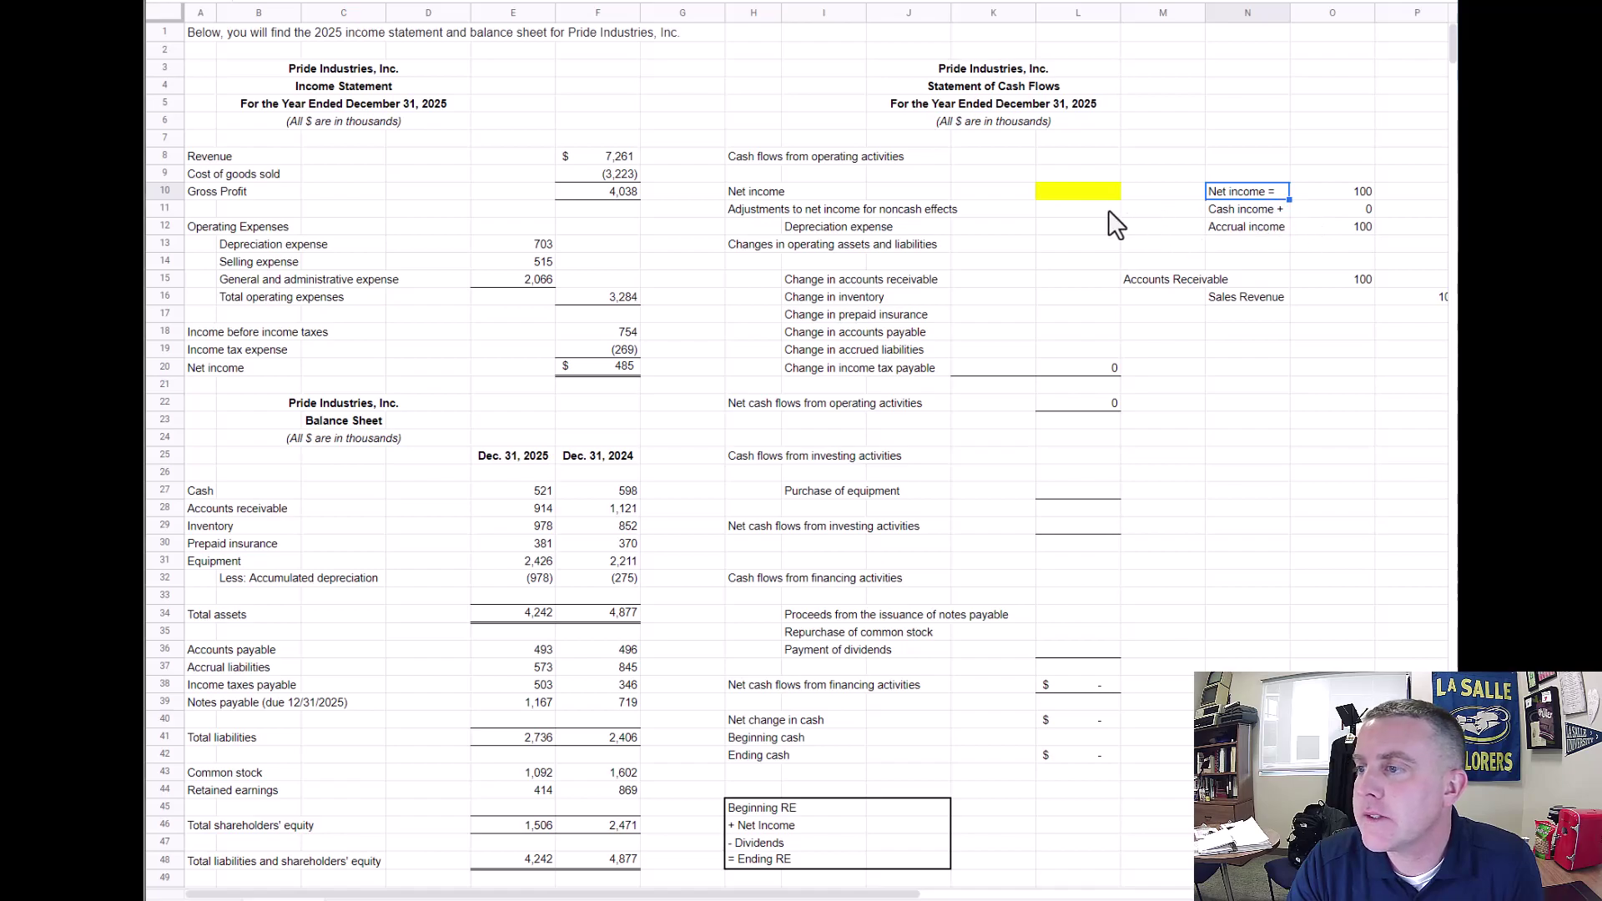
pyautogui.click(1074, 209)
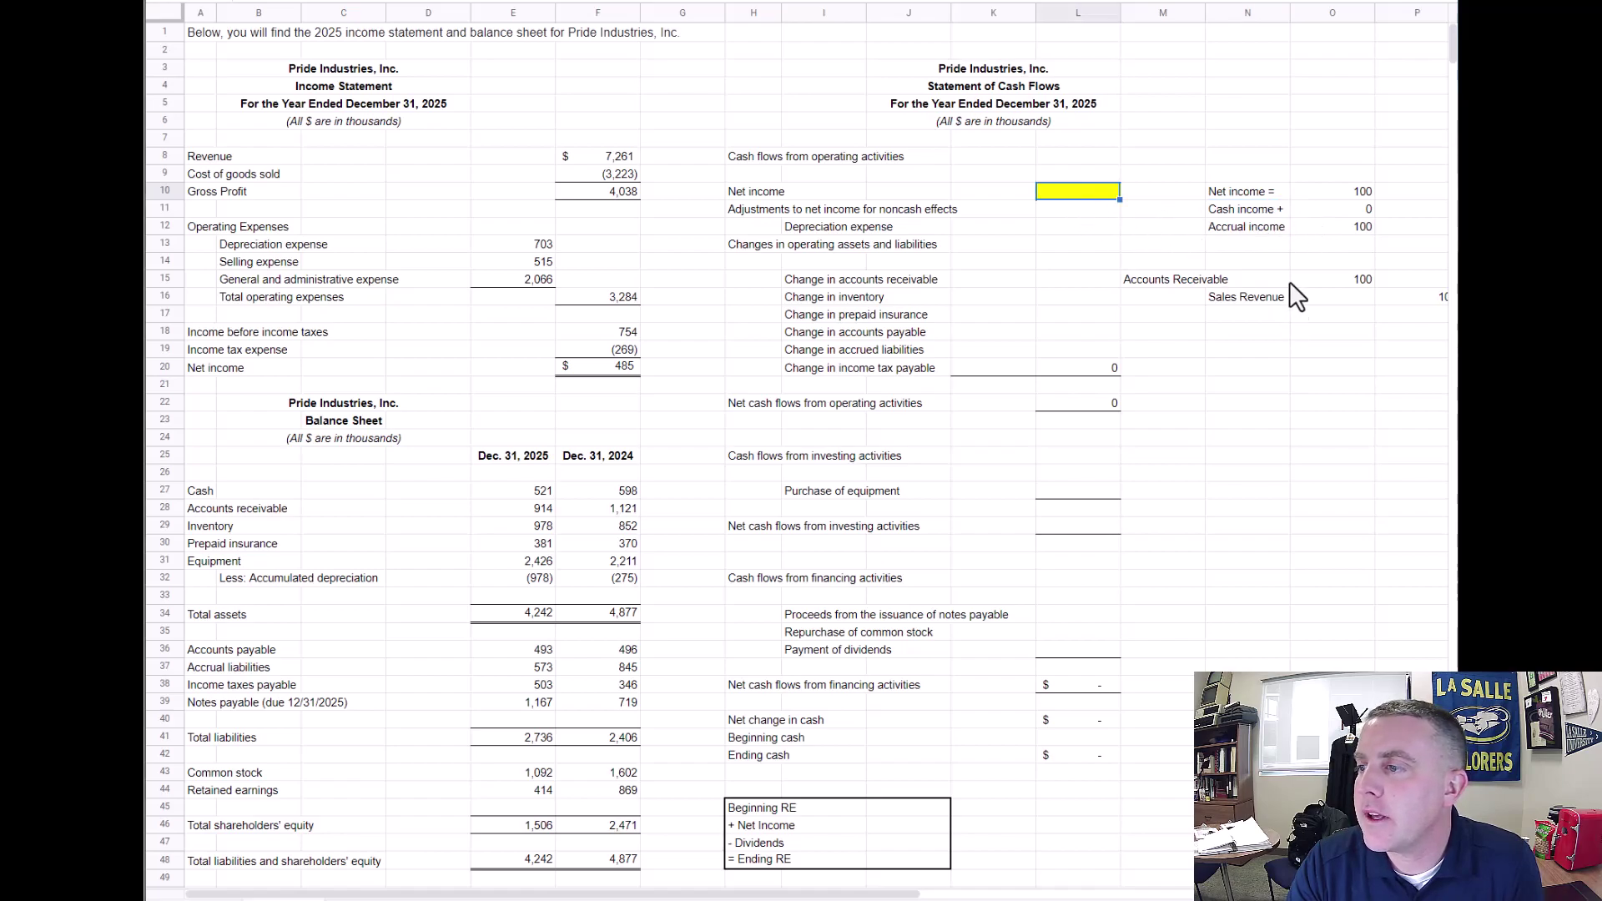
pyautogui.click(1256, 233)
pyautogui.click(1356, 238)
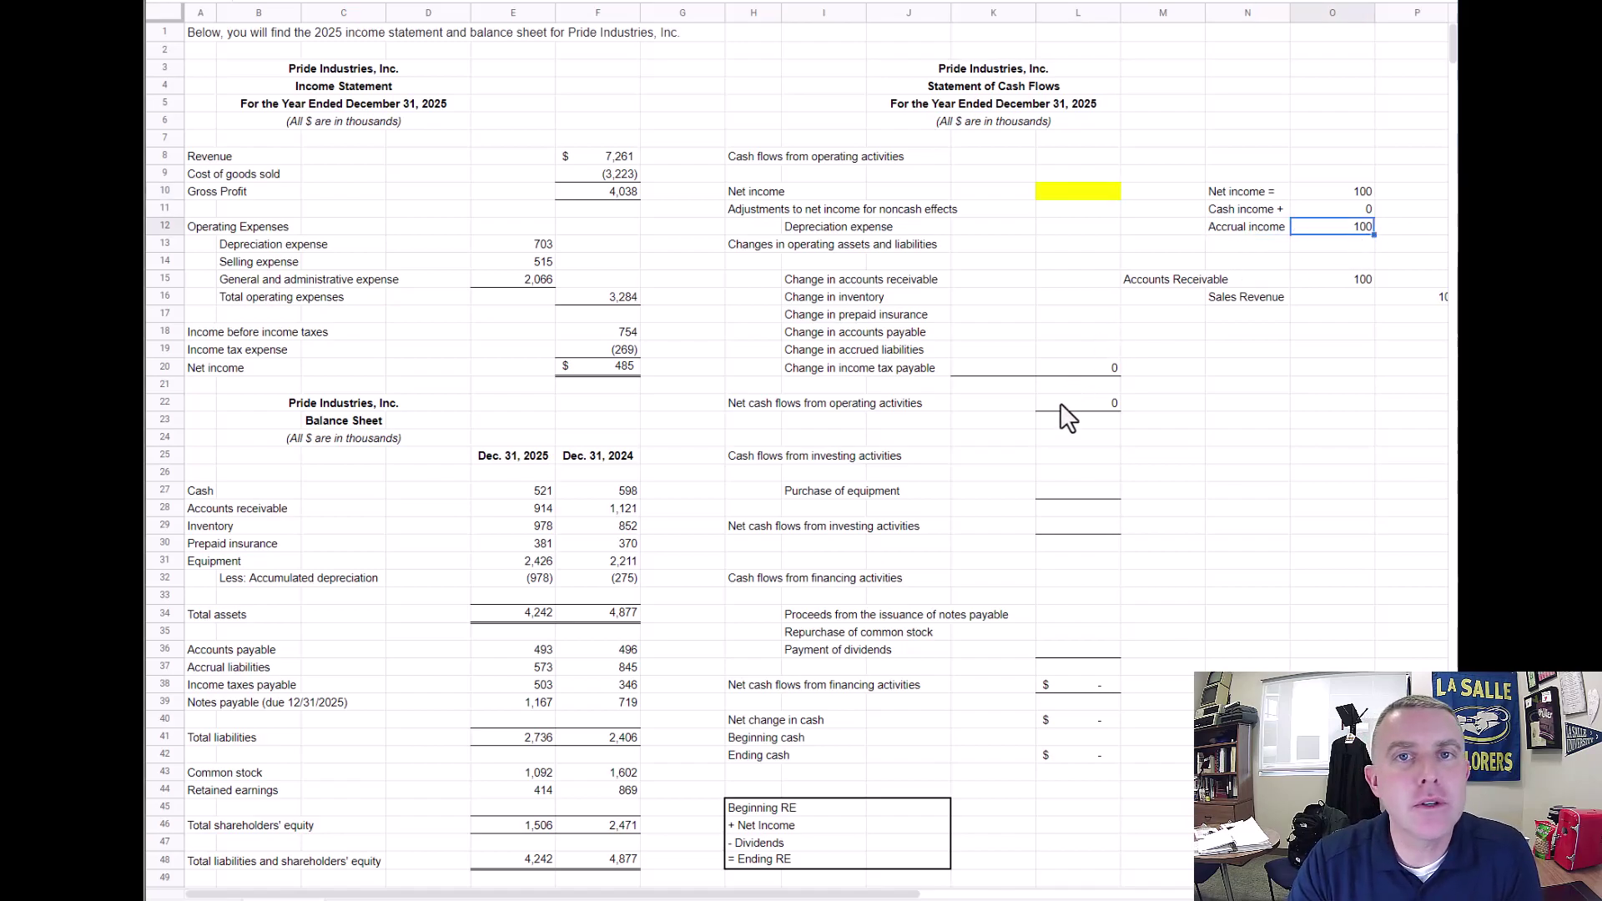
# Clear the income note, its example amounts and the sample journal entry from M10:P16
pyautogui.click(1260, 387)
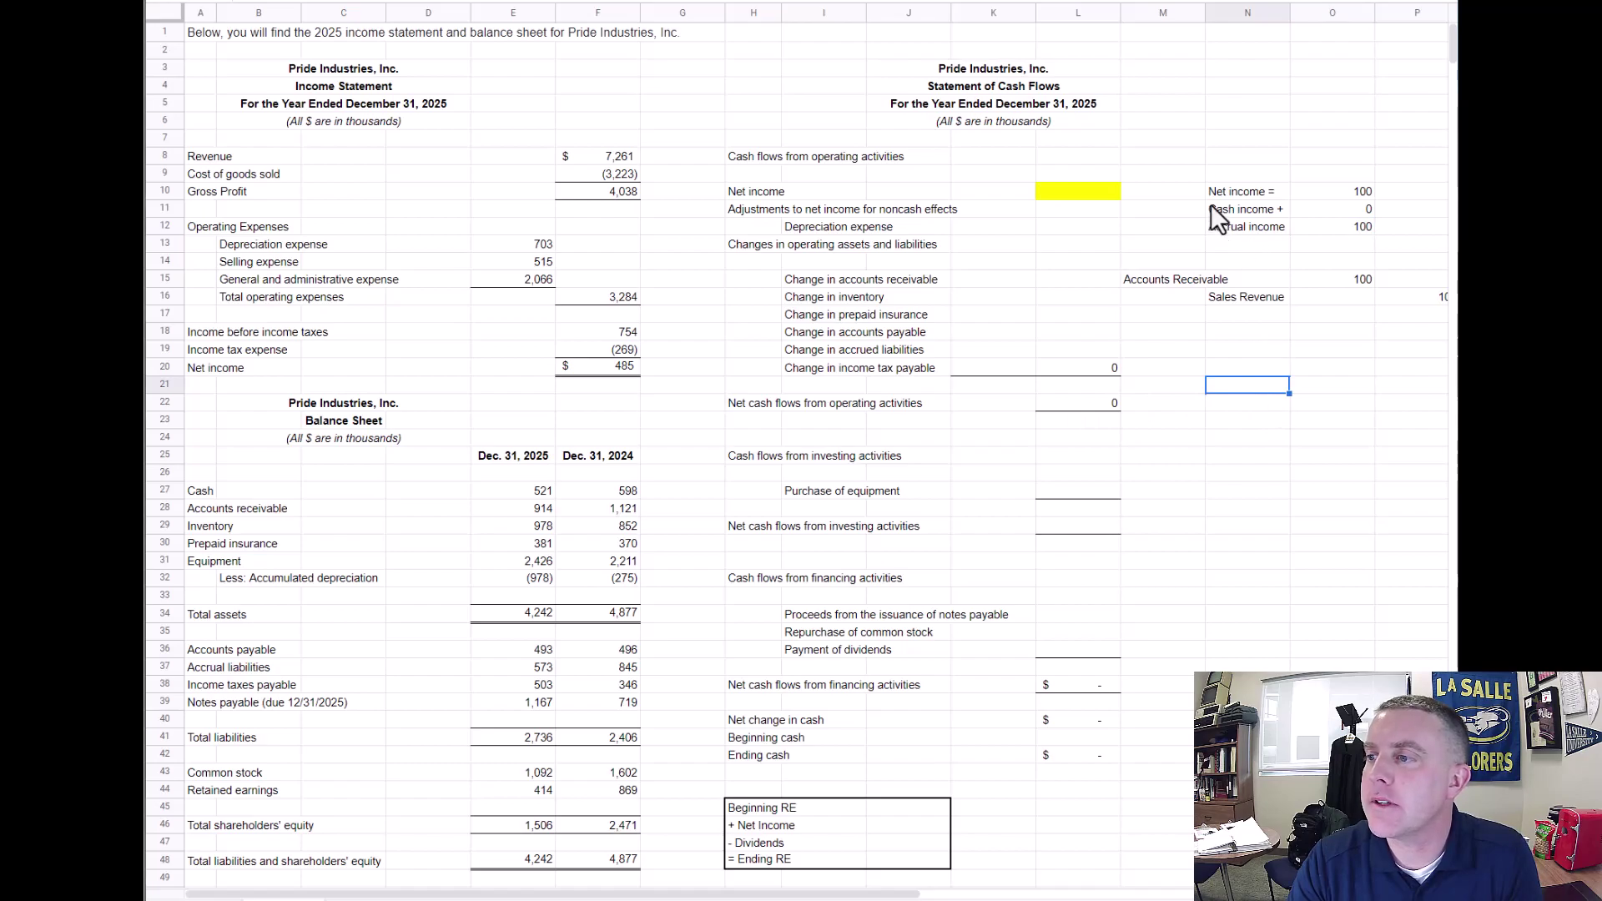
pyautogui.moveTo(1183, 201); pyautogui.dragTo(1388, 305)
pyautogui.press('Delete')
# Link the cash flow statement's net income in L10 to the income statement's net income in F20
pyautogui.press('Left')
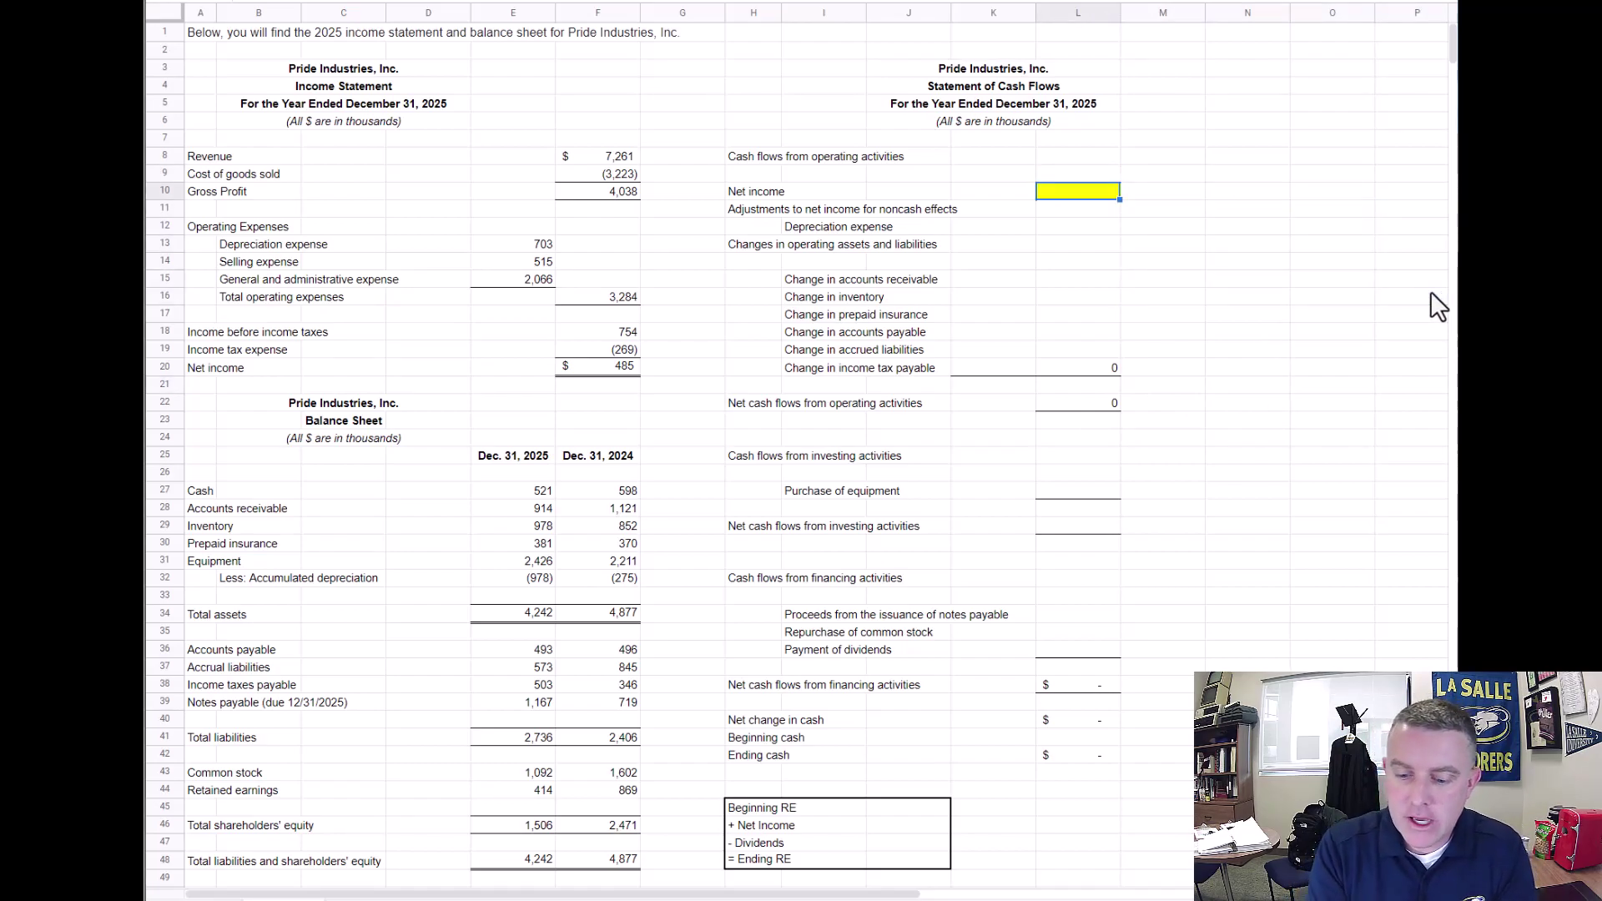
pyautogui.write('=')
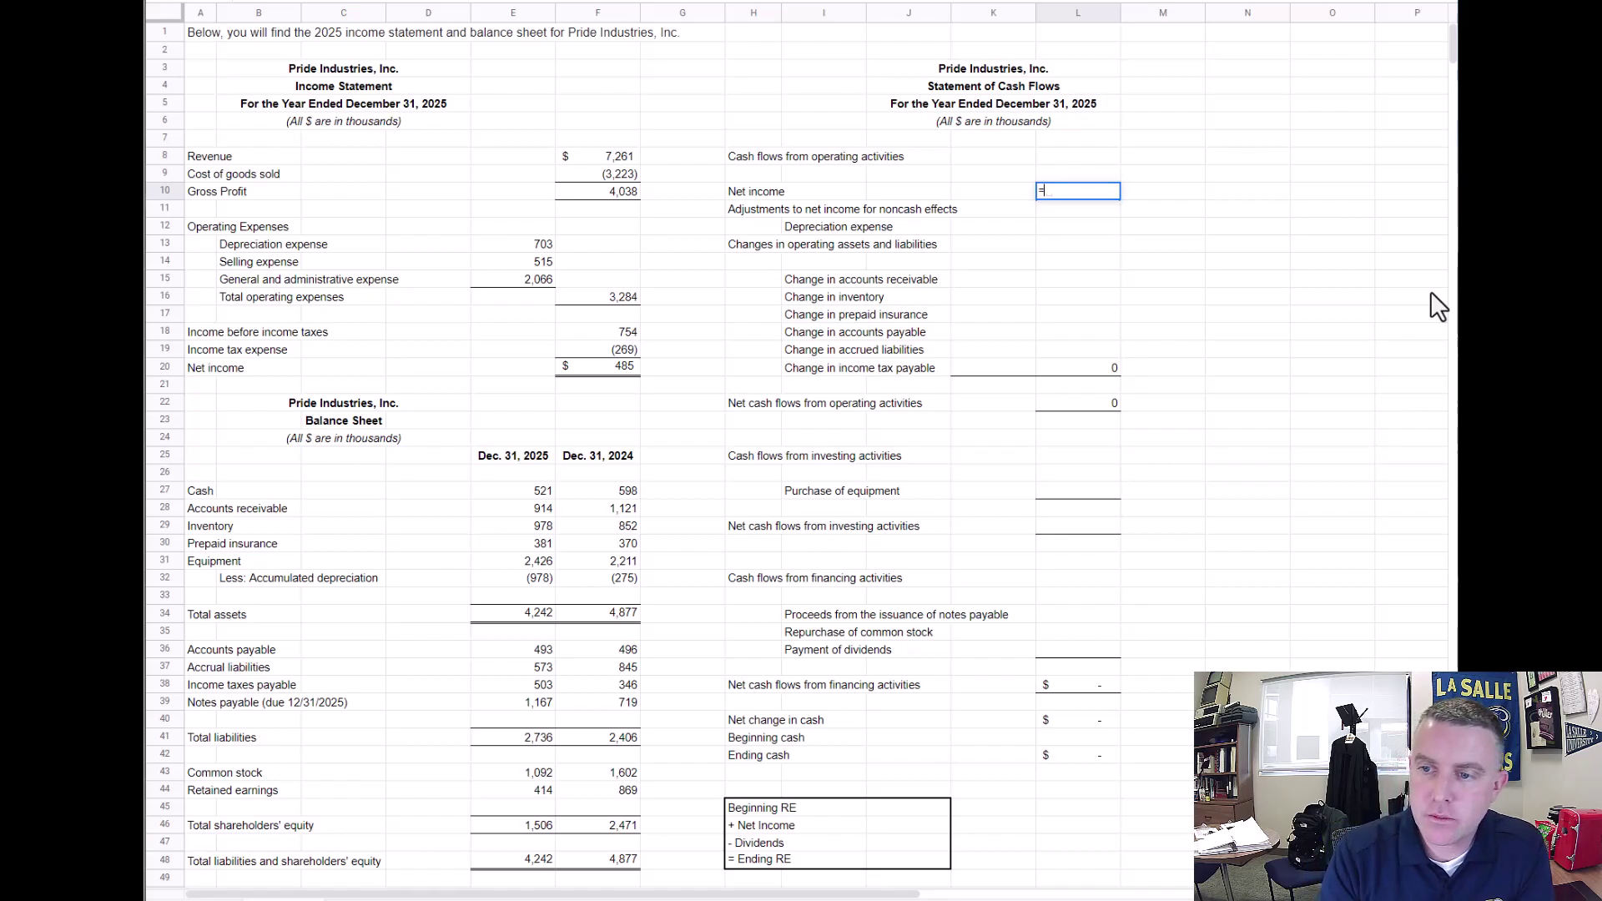
pyautogui.click(628, 370)
pyautogui.press('Return')
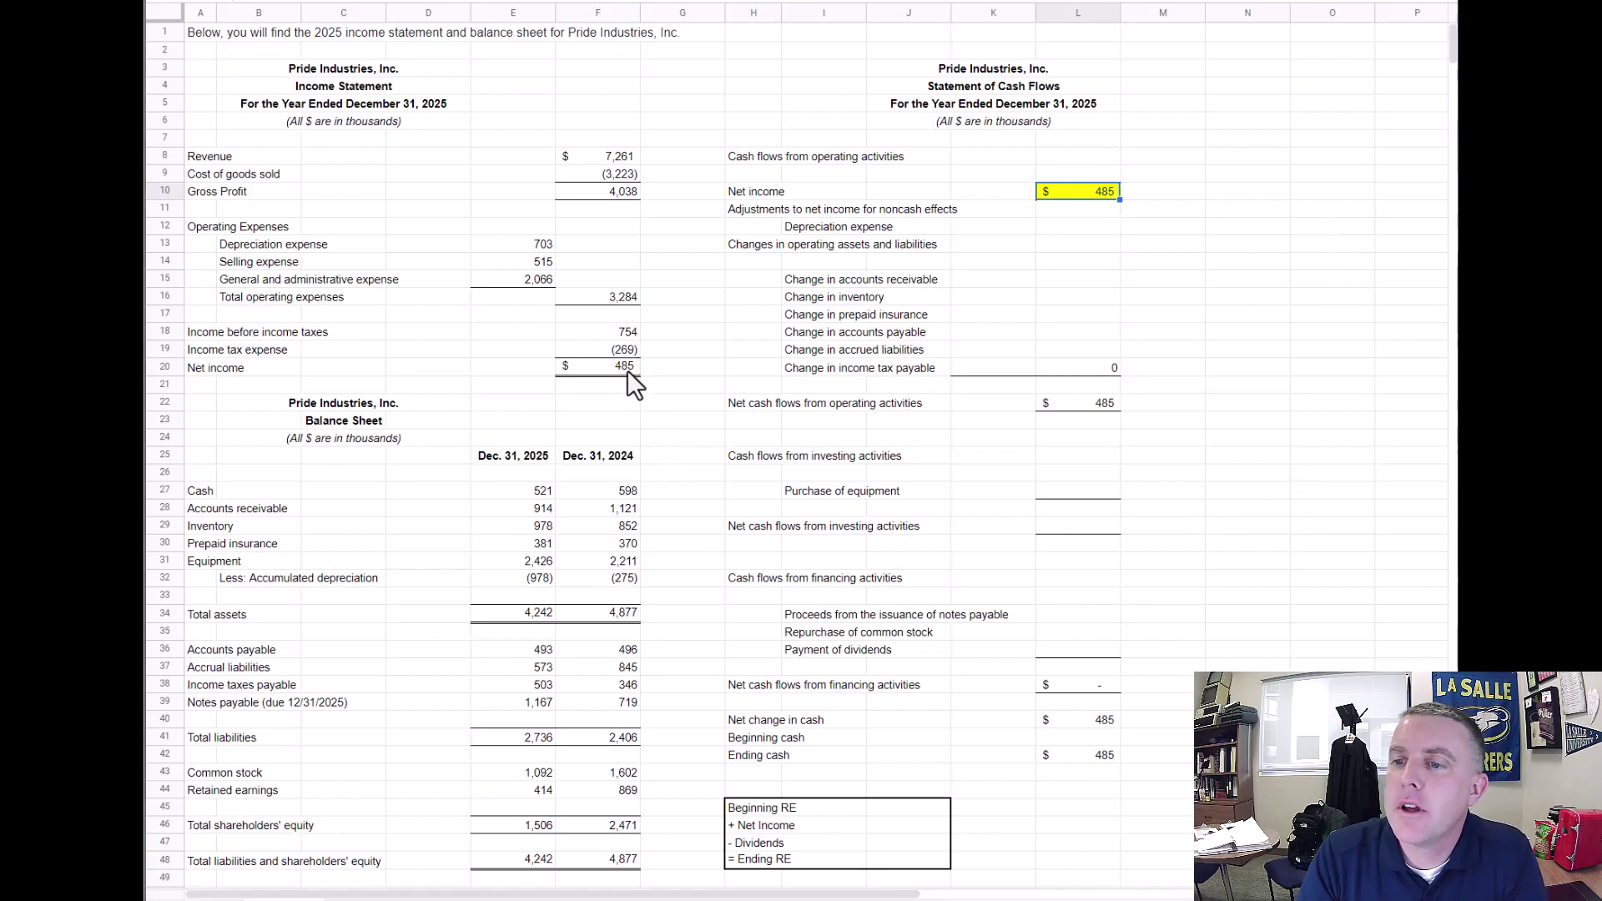
# Fill the income statement's net income cell F20 with yellow to match the linked cell L10
pyautogui.click(596, 367)
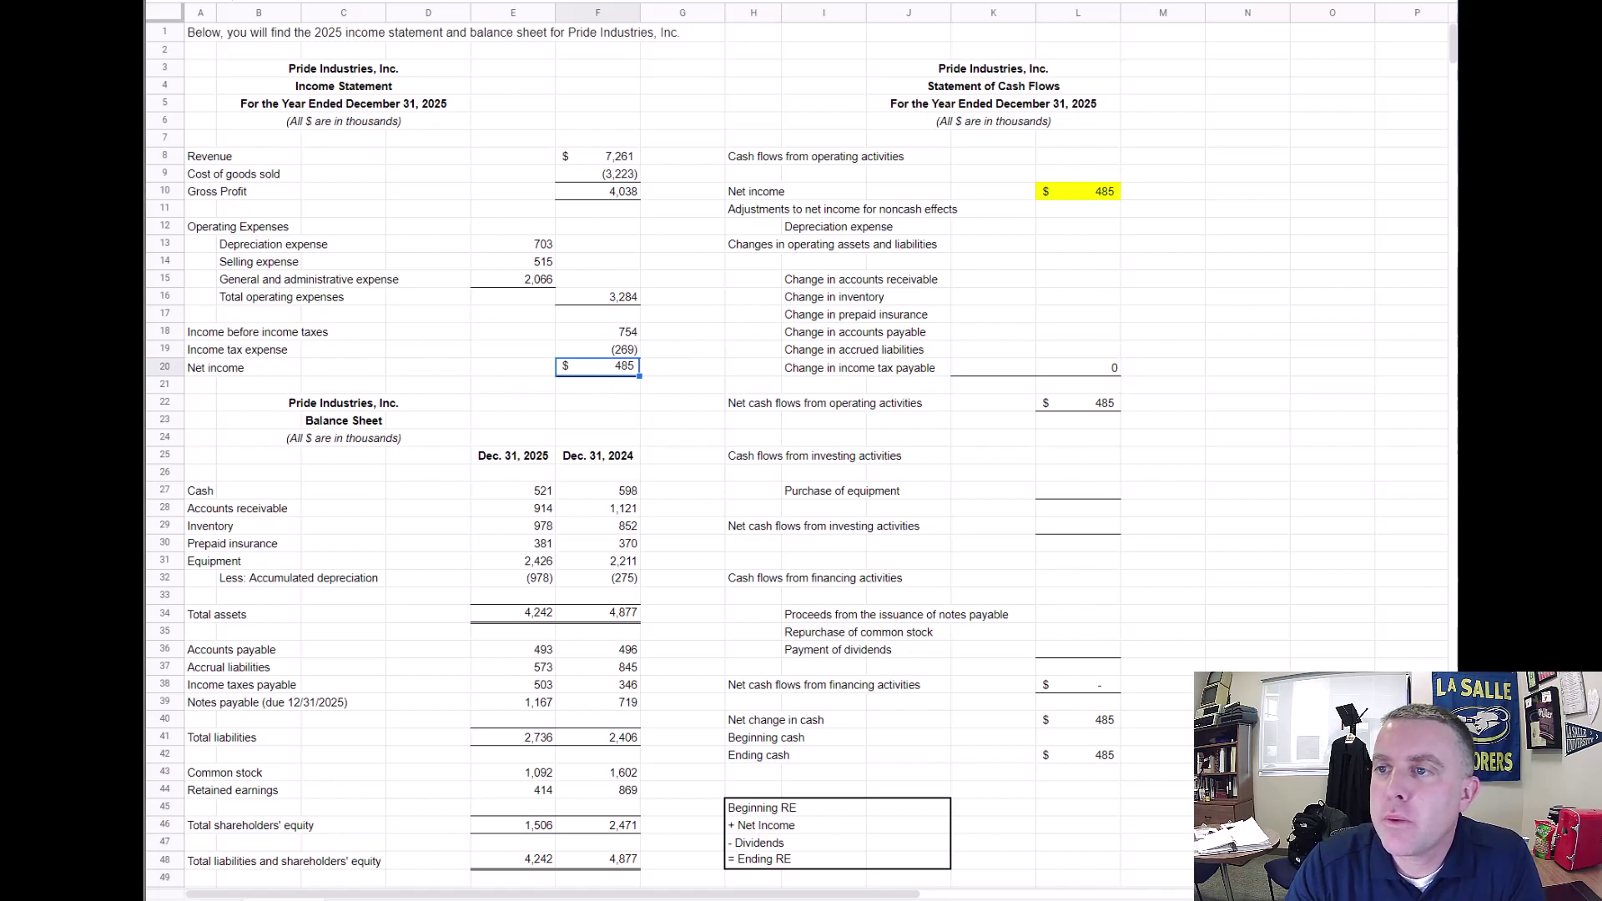
pyautogui.click(1030, 3)
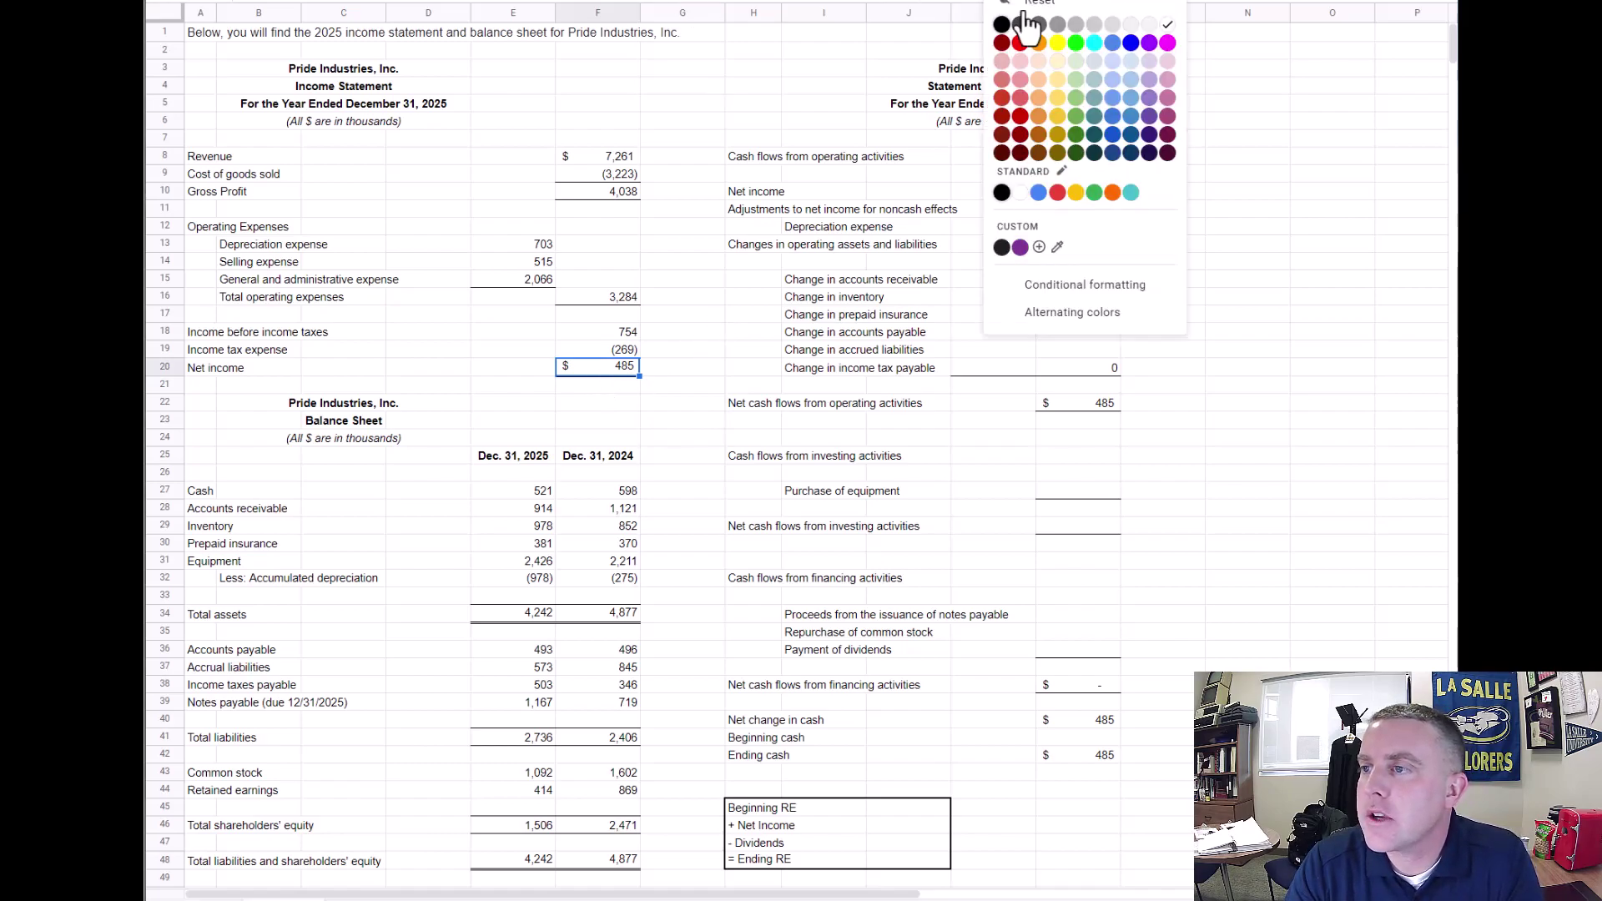
pyautogui.click(1058, 42)
pyautogui.click(1260, 507)
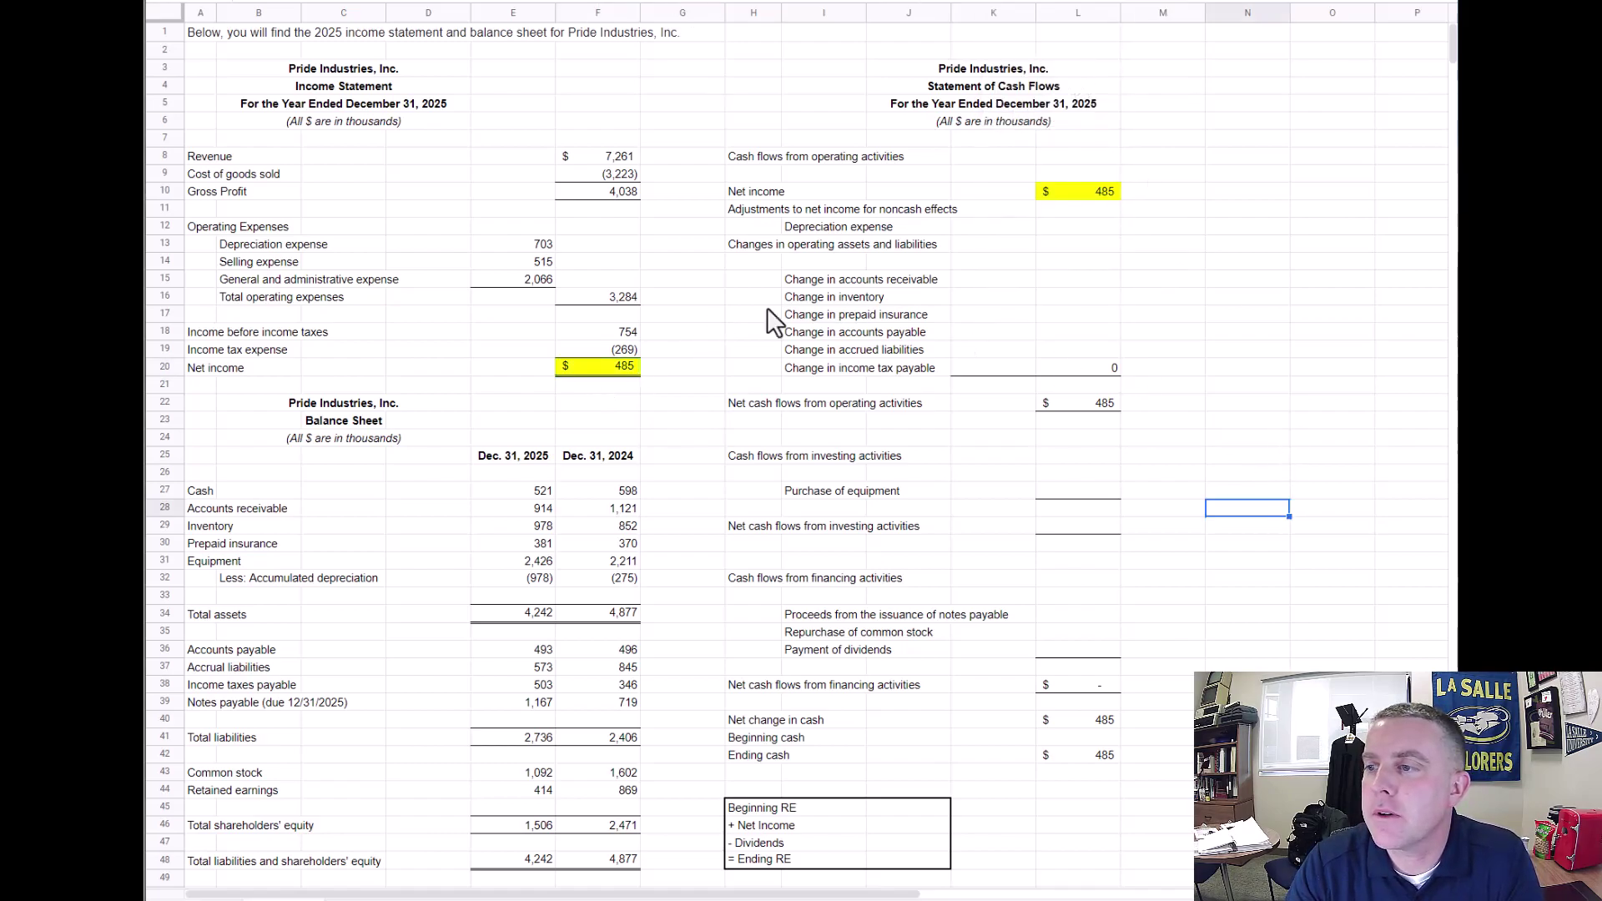
pyautogui.click(1096, 189)
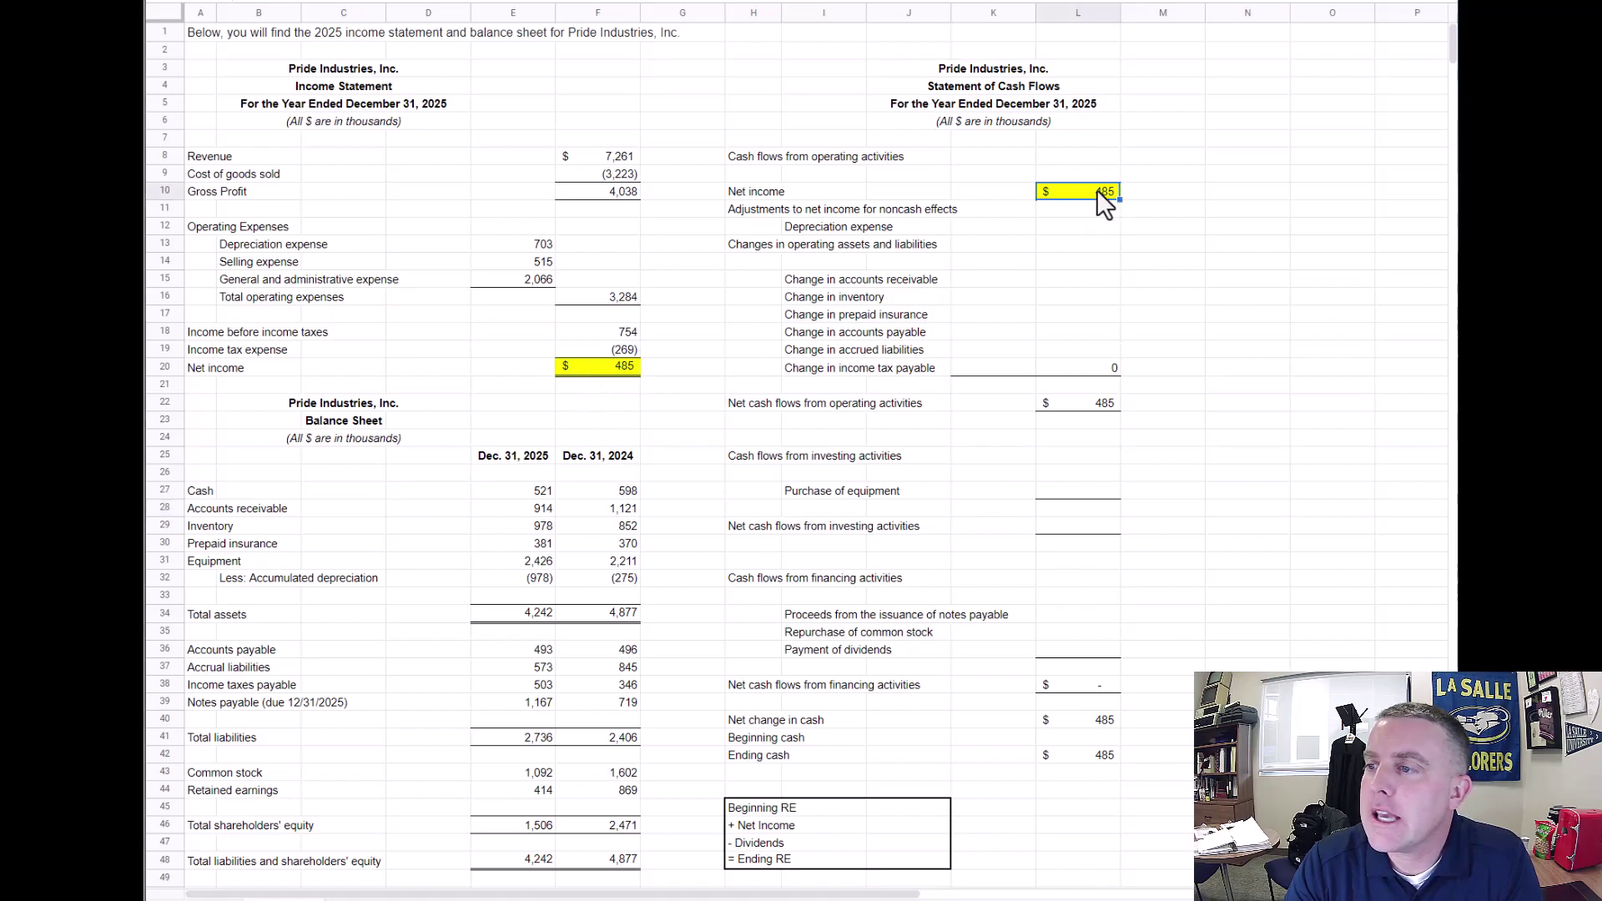
# Link the cash flow statement's depreciation expense in L12 to the income statement's depreciation expense in E13
pyautogui.click(634, 369)
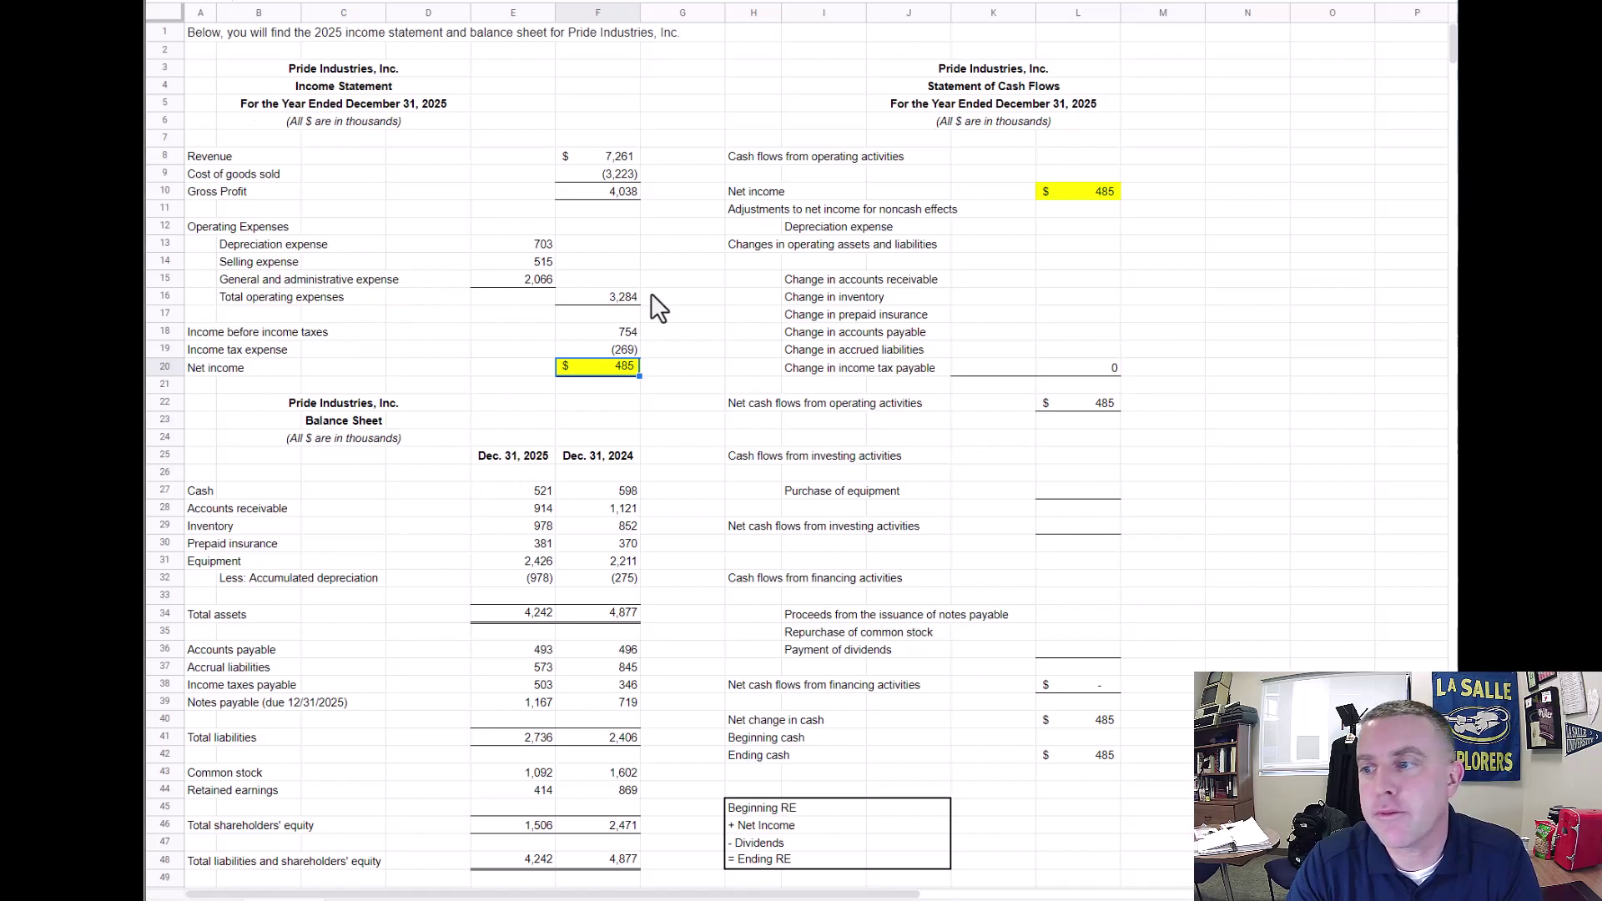
pyautogui.click(1099, 284)
pyautogui.click(1048, 229)
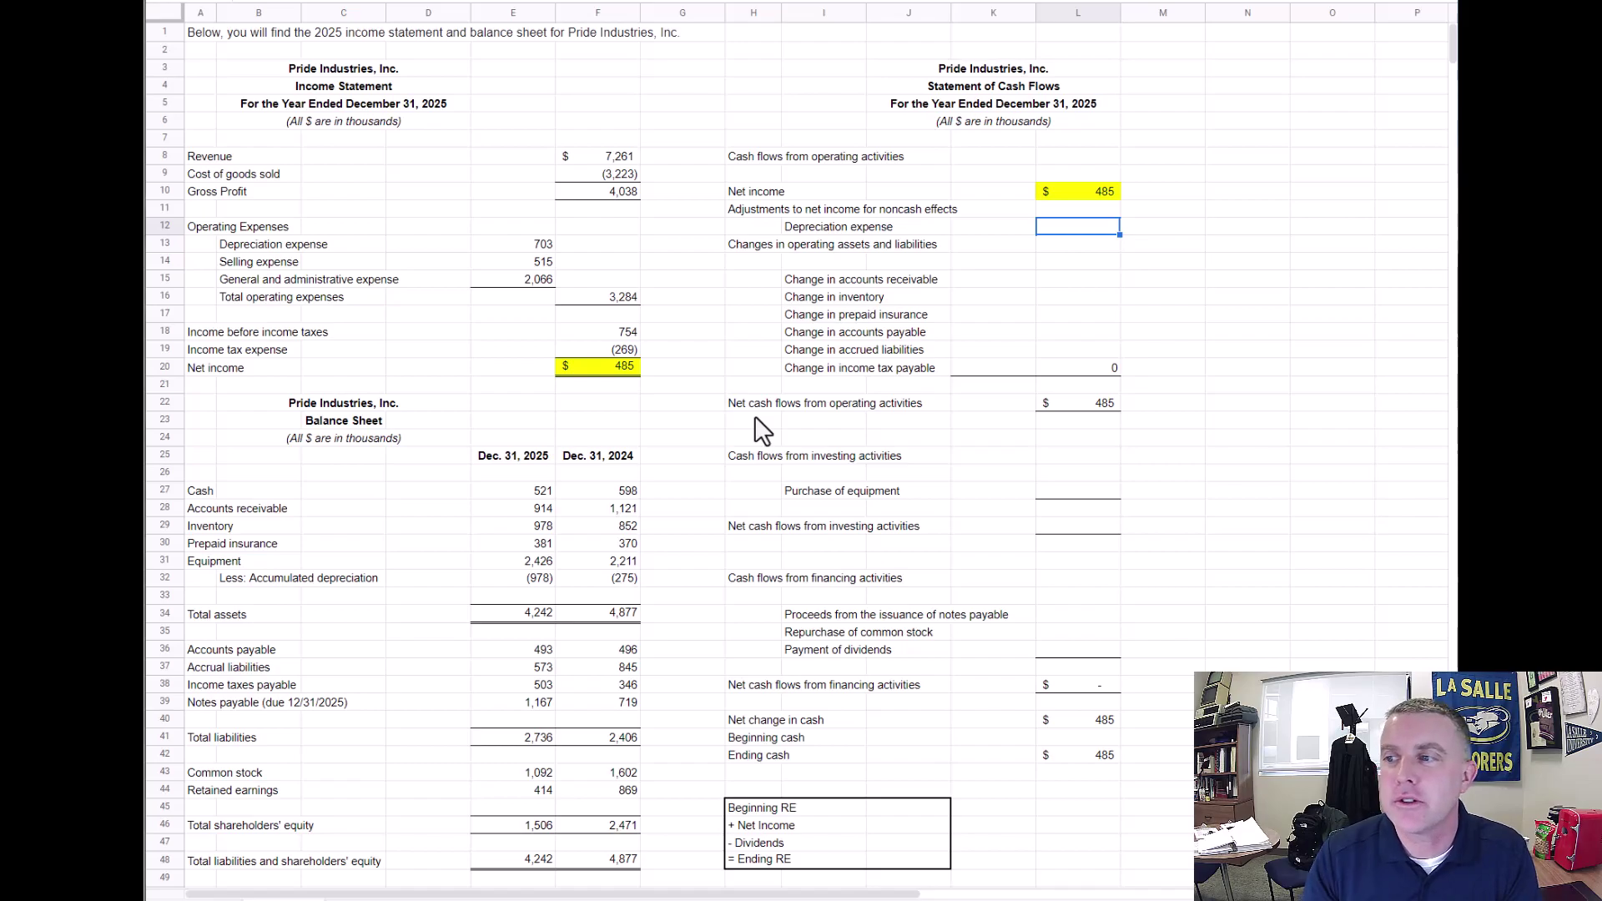
pyautogui.write('=')
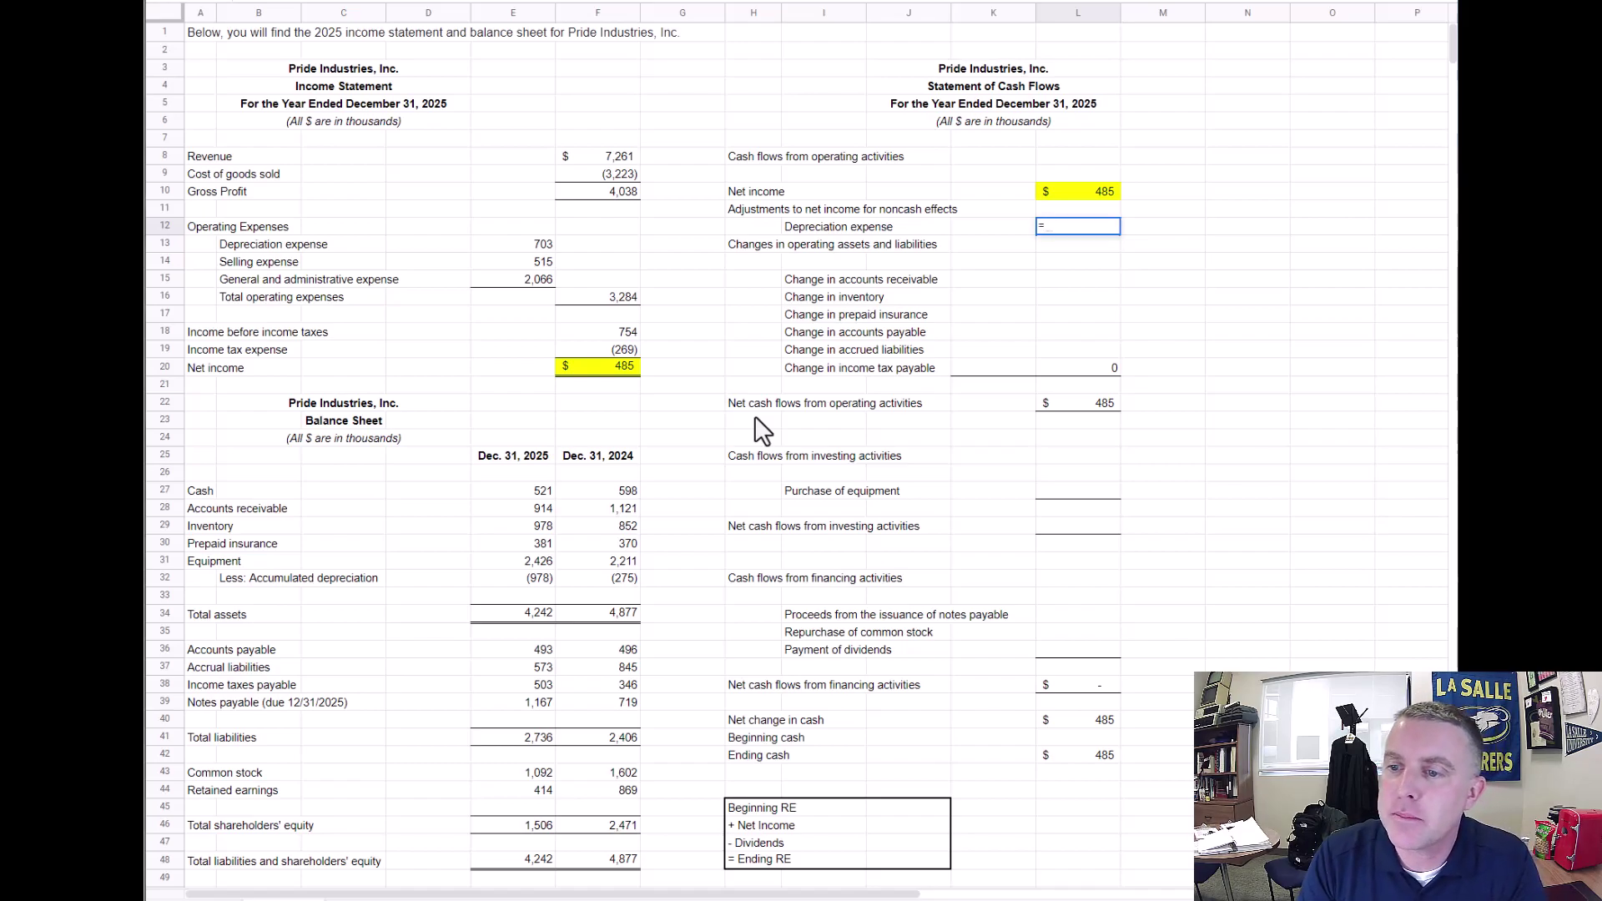
pyautogui.write('+')
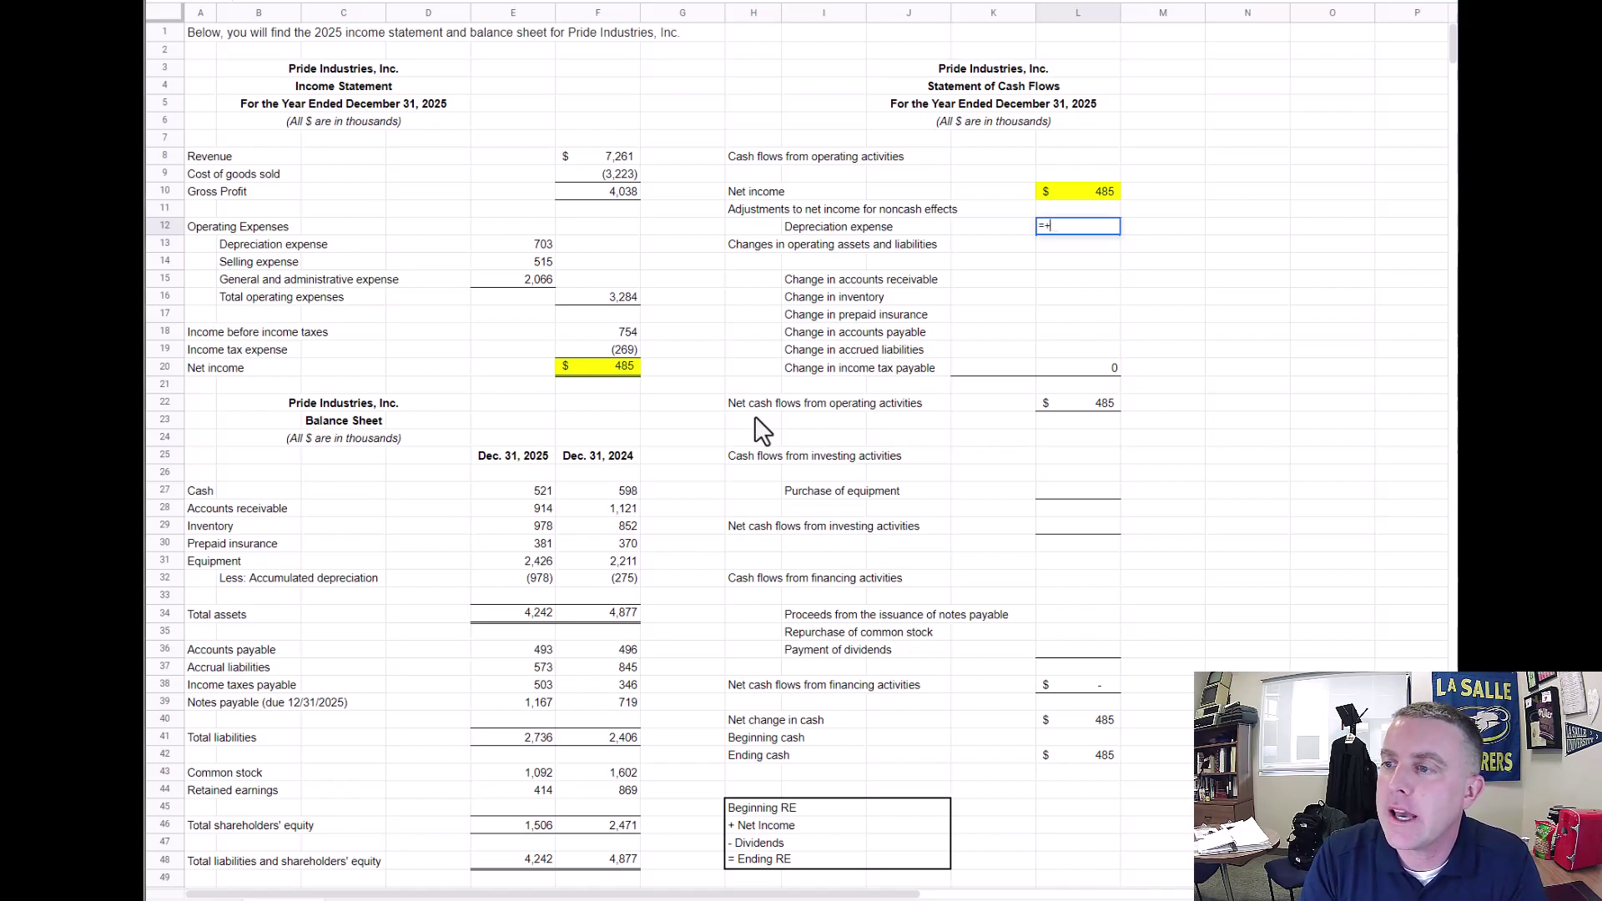
pyautogui.click(549, 246)
pyautogui.press('Return')
# Note the asset rules in N15:O16: "Assets Up" with "Subtract" and "Assets Down" with "Add"
pyautogui.press('Down')
pyautogui.press('Down')
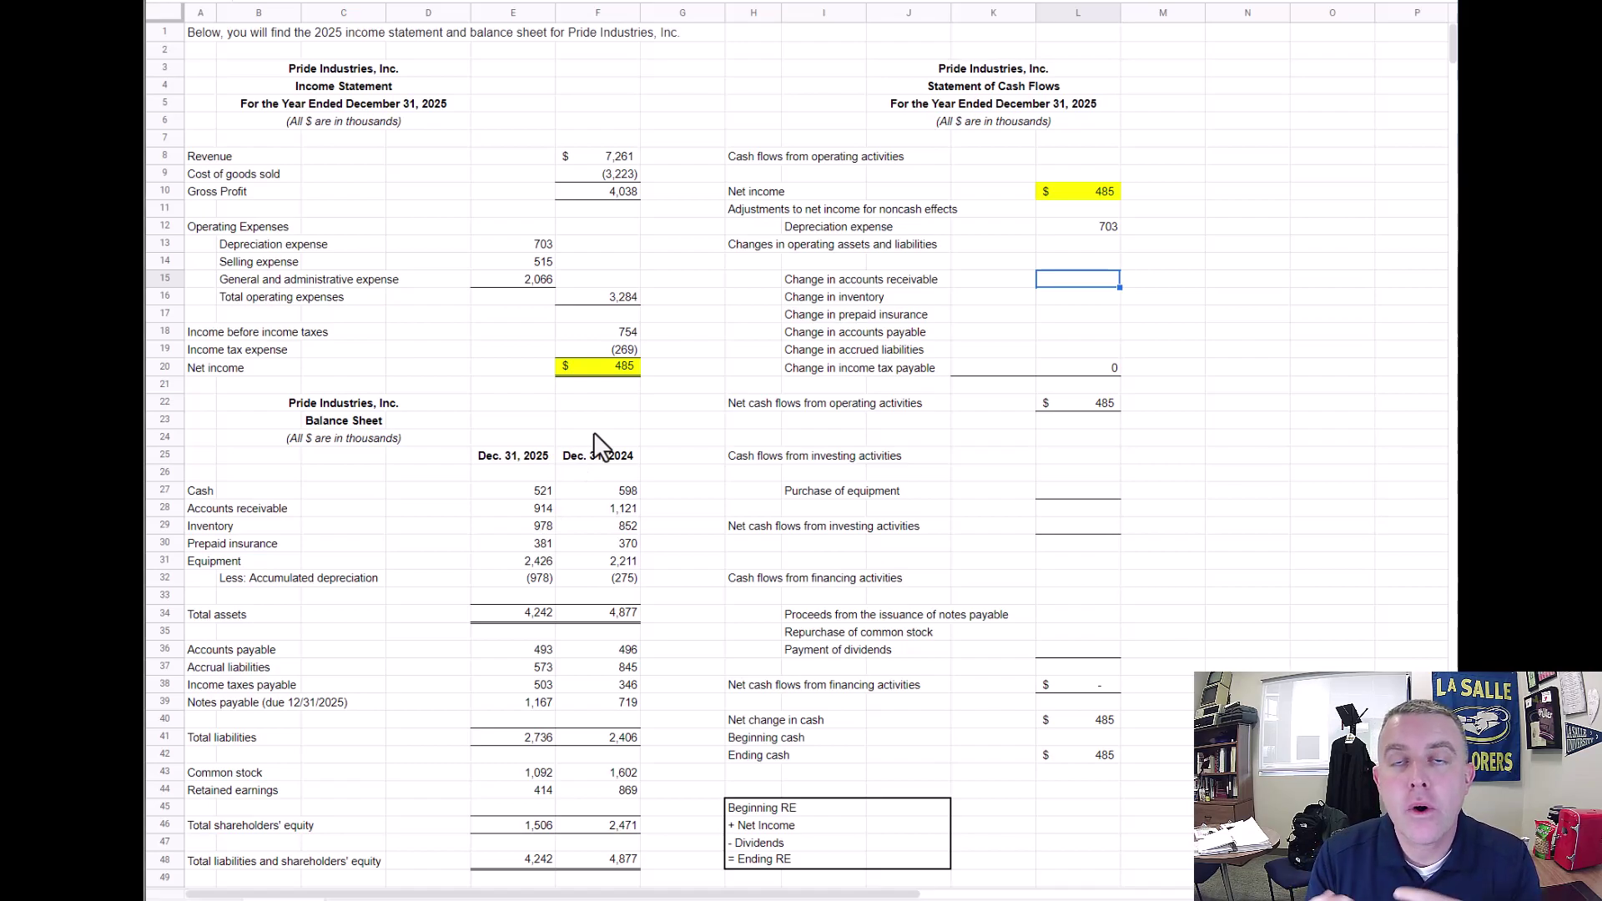
pyautogui.press('Right')
pyautogui.press('Right')
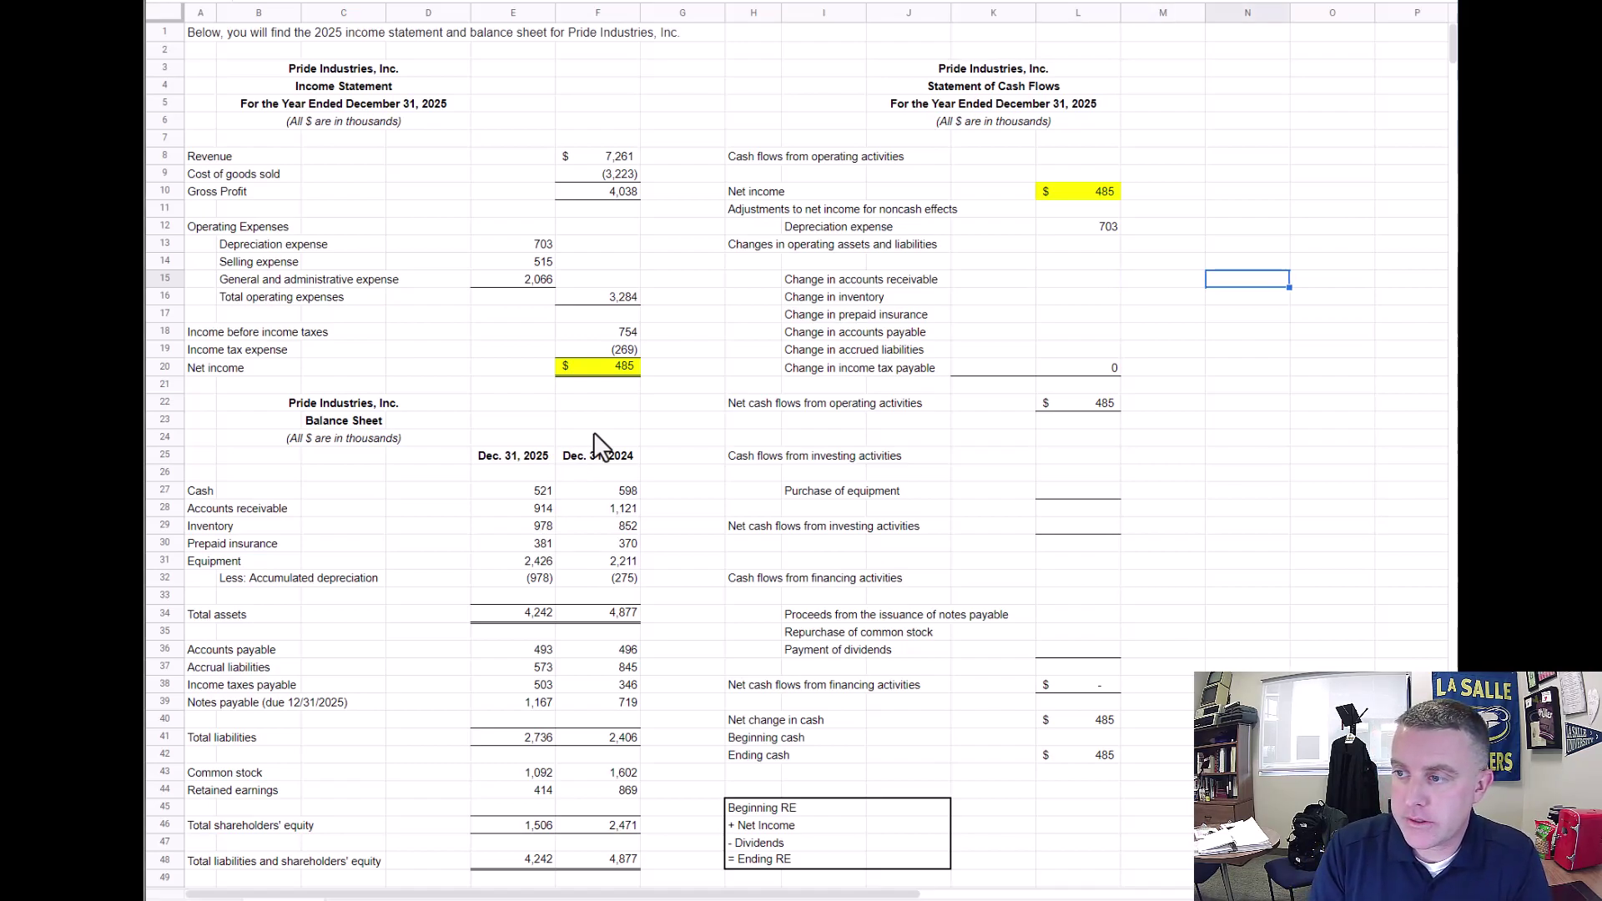
pyautogui.write('Assets Up')
pyautogui.press('Tab')
pyautogui.write('Subtract')
pyautogui.press('Return')
pyautogui.write('Assets')
pyautogui.write('n')
pyautogui.press('Tab')
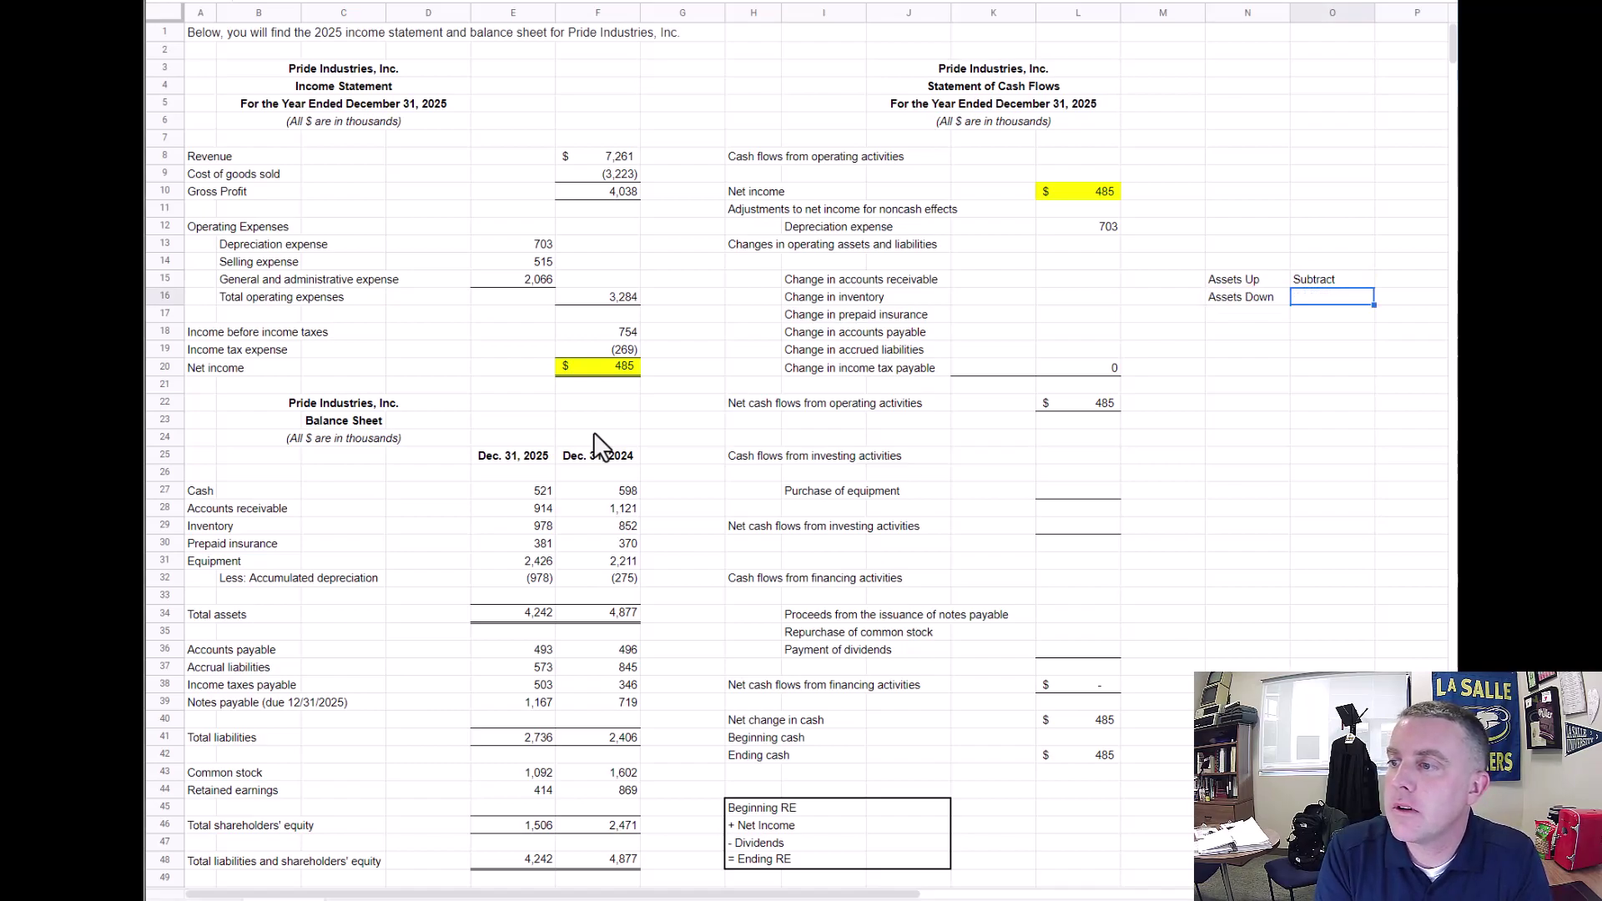
pyautogui.write('Add')
pyautogui.press('Return')
# Note the liability rules in N18:O19: "Liability Up" with "Add" and "Liability Down" with "Subtract"
pyautogui.press('Down')
pyautogui.write('Liability')
pyautogui.press('Tab')
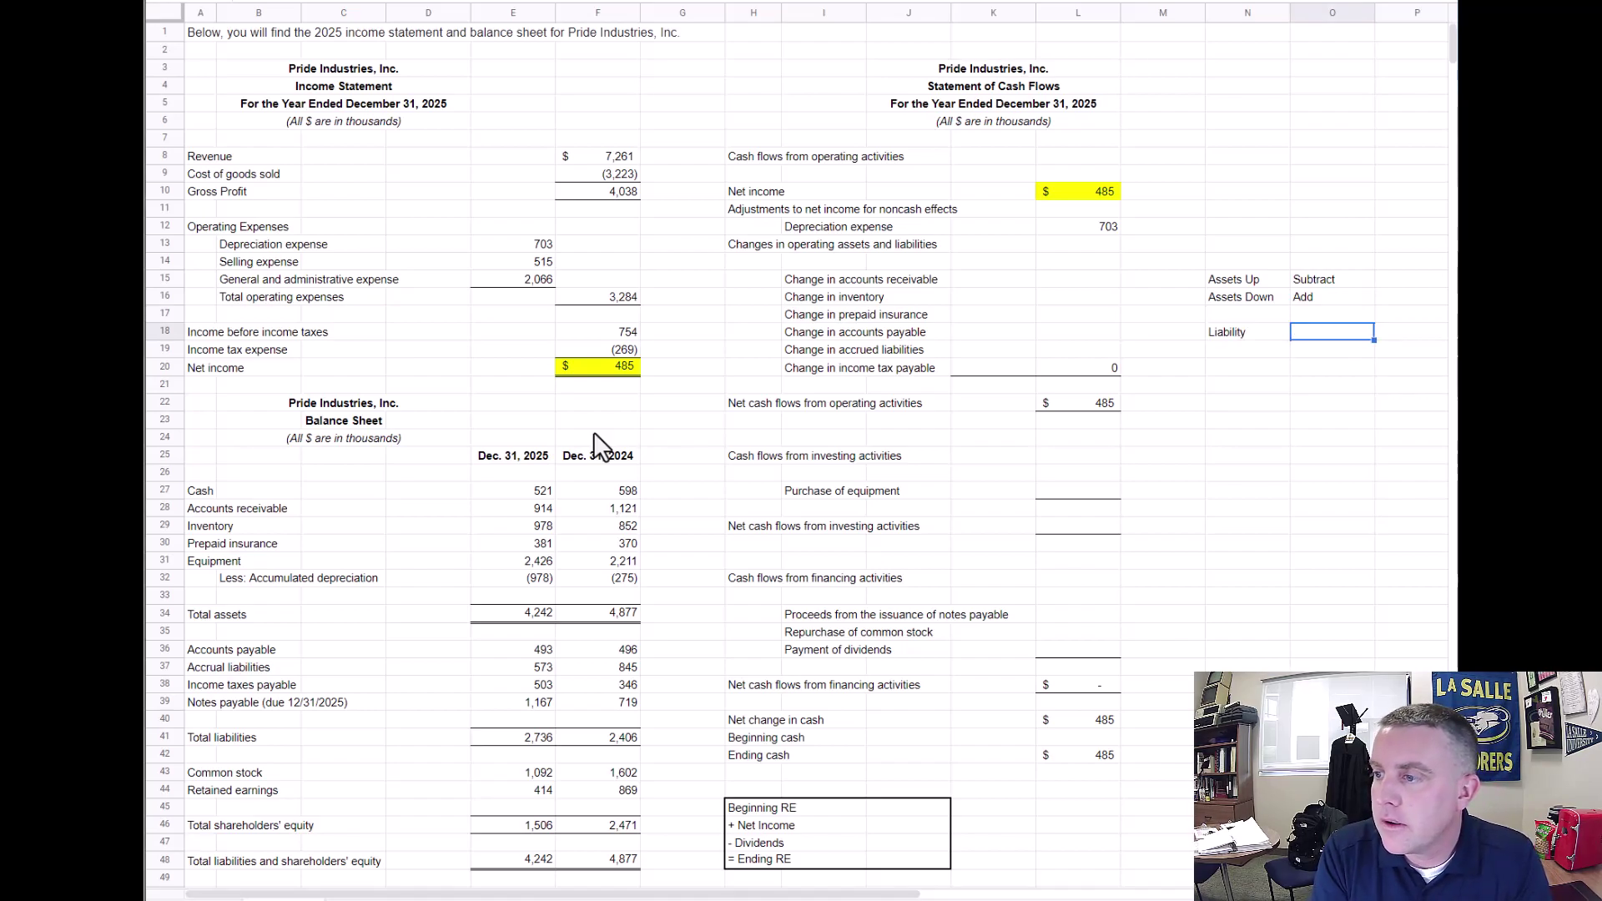
pyautogui.press('Left')
pyautogui.press('Return')
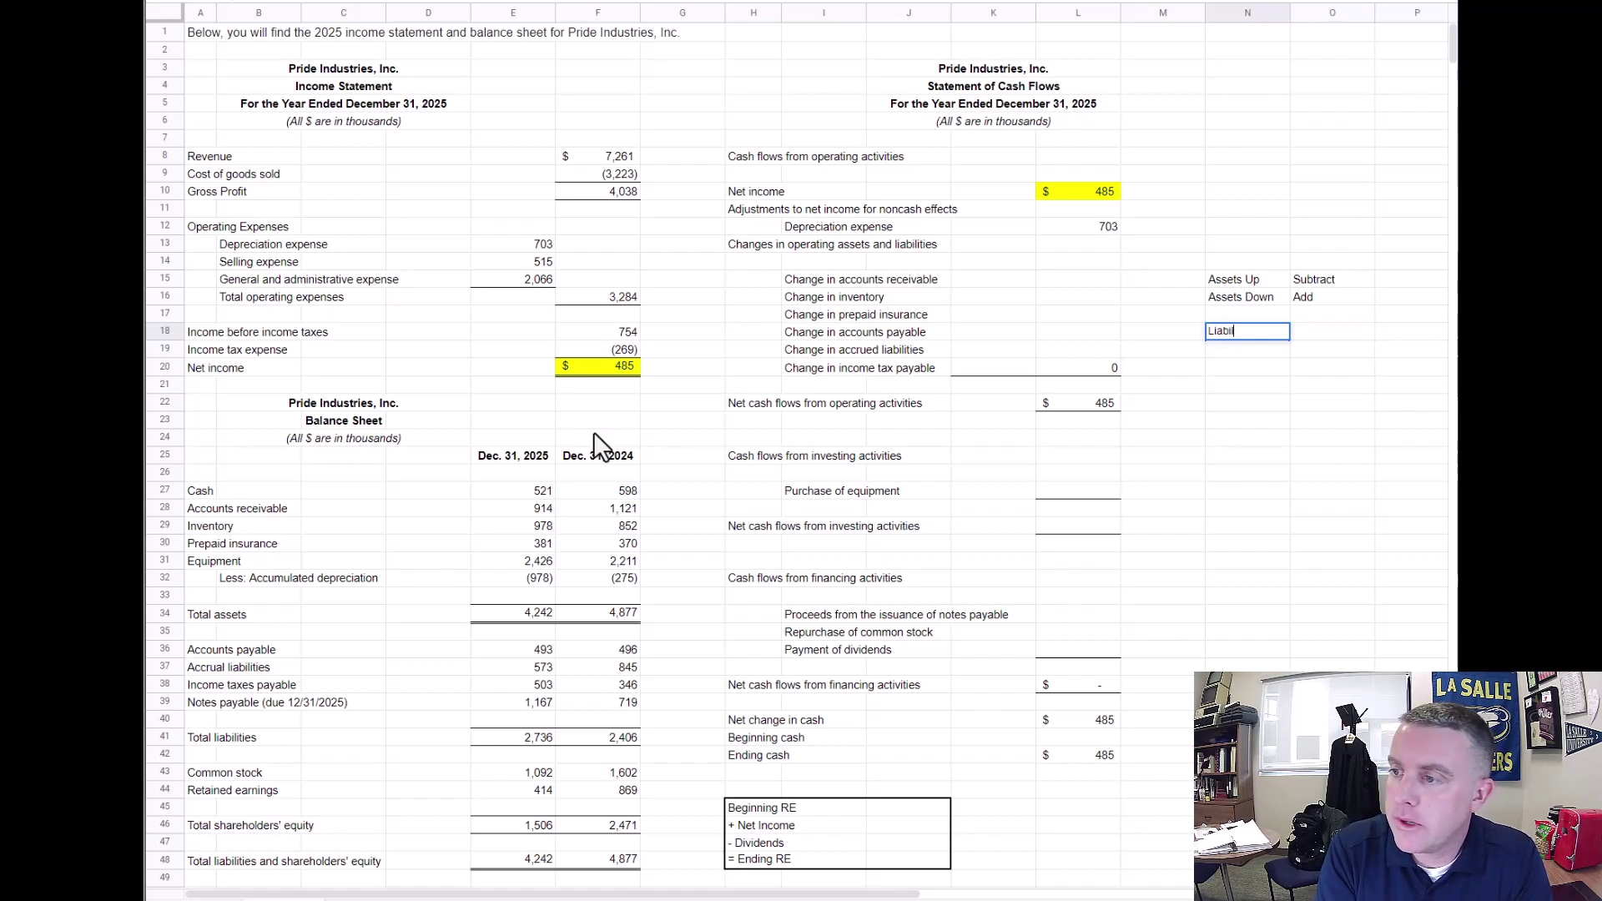
pyautogui.write('Up')
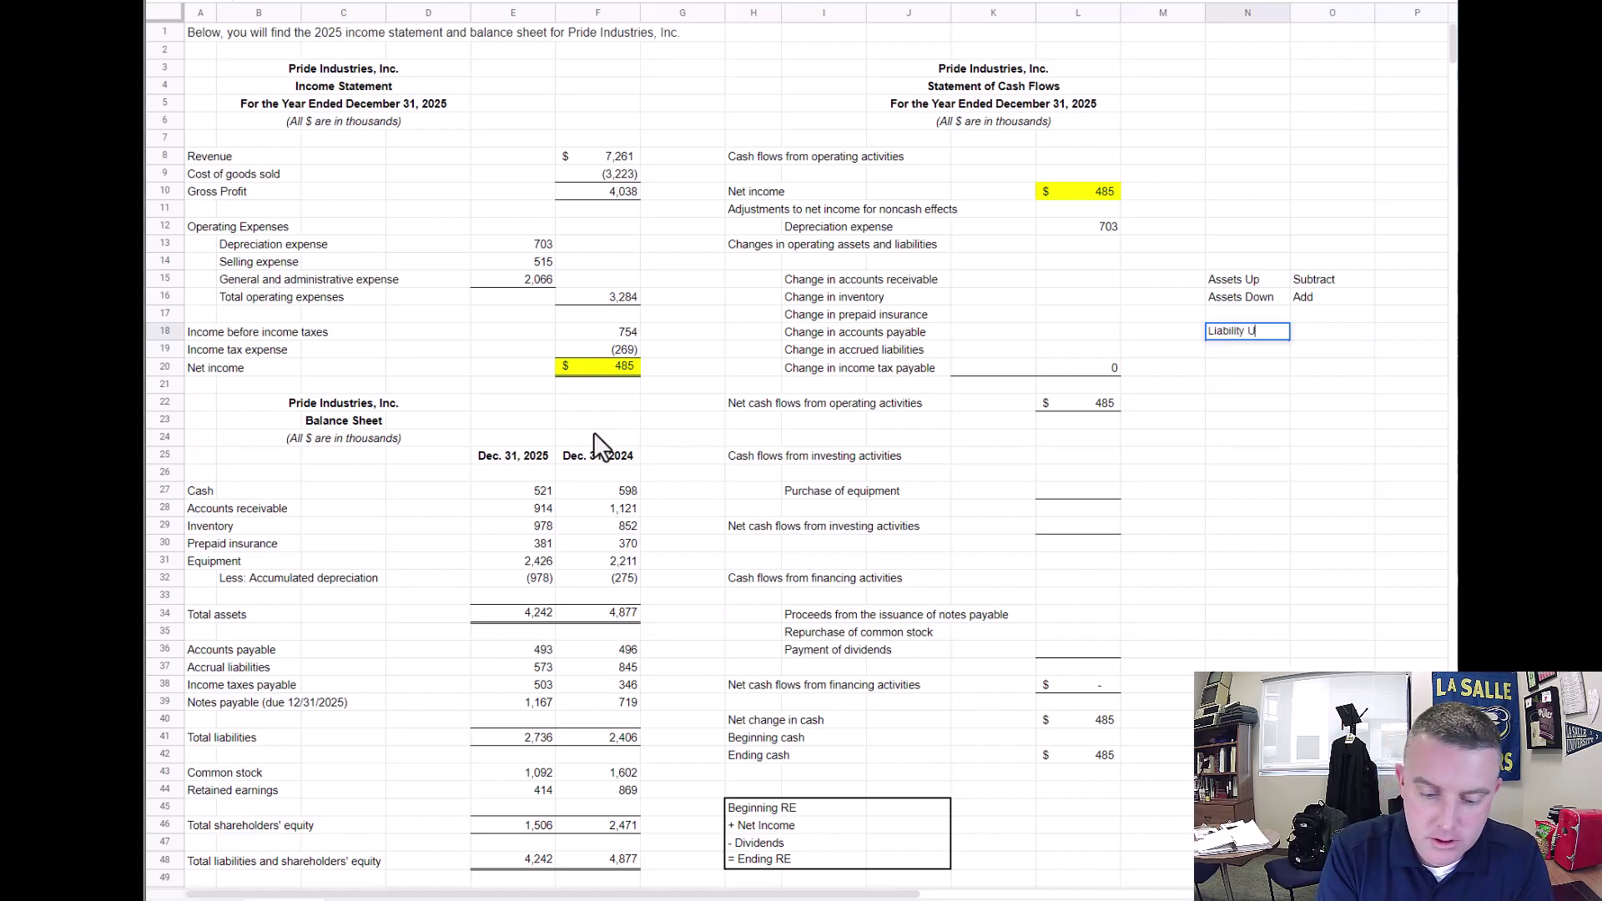
pyautogui.press('Tab')
pyautogui.write('Add')
pyautogui.press('Return')
pyautogui.write('Liability Down')
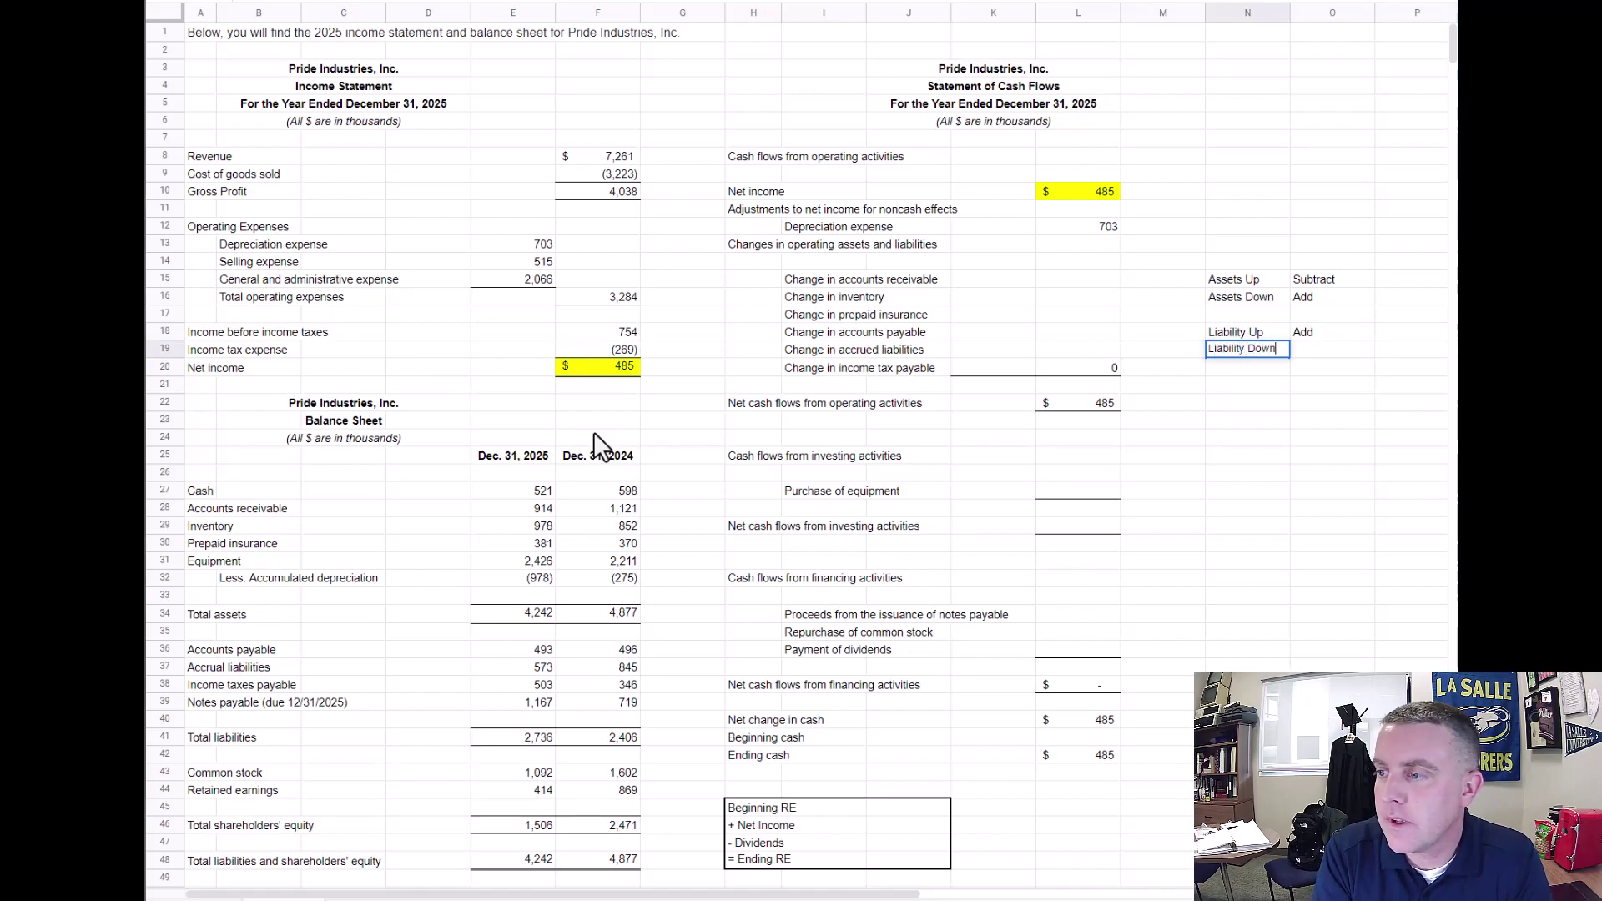
pyautogui.press('Tab')
pyautogui.write('Subtract')
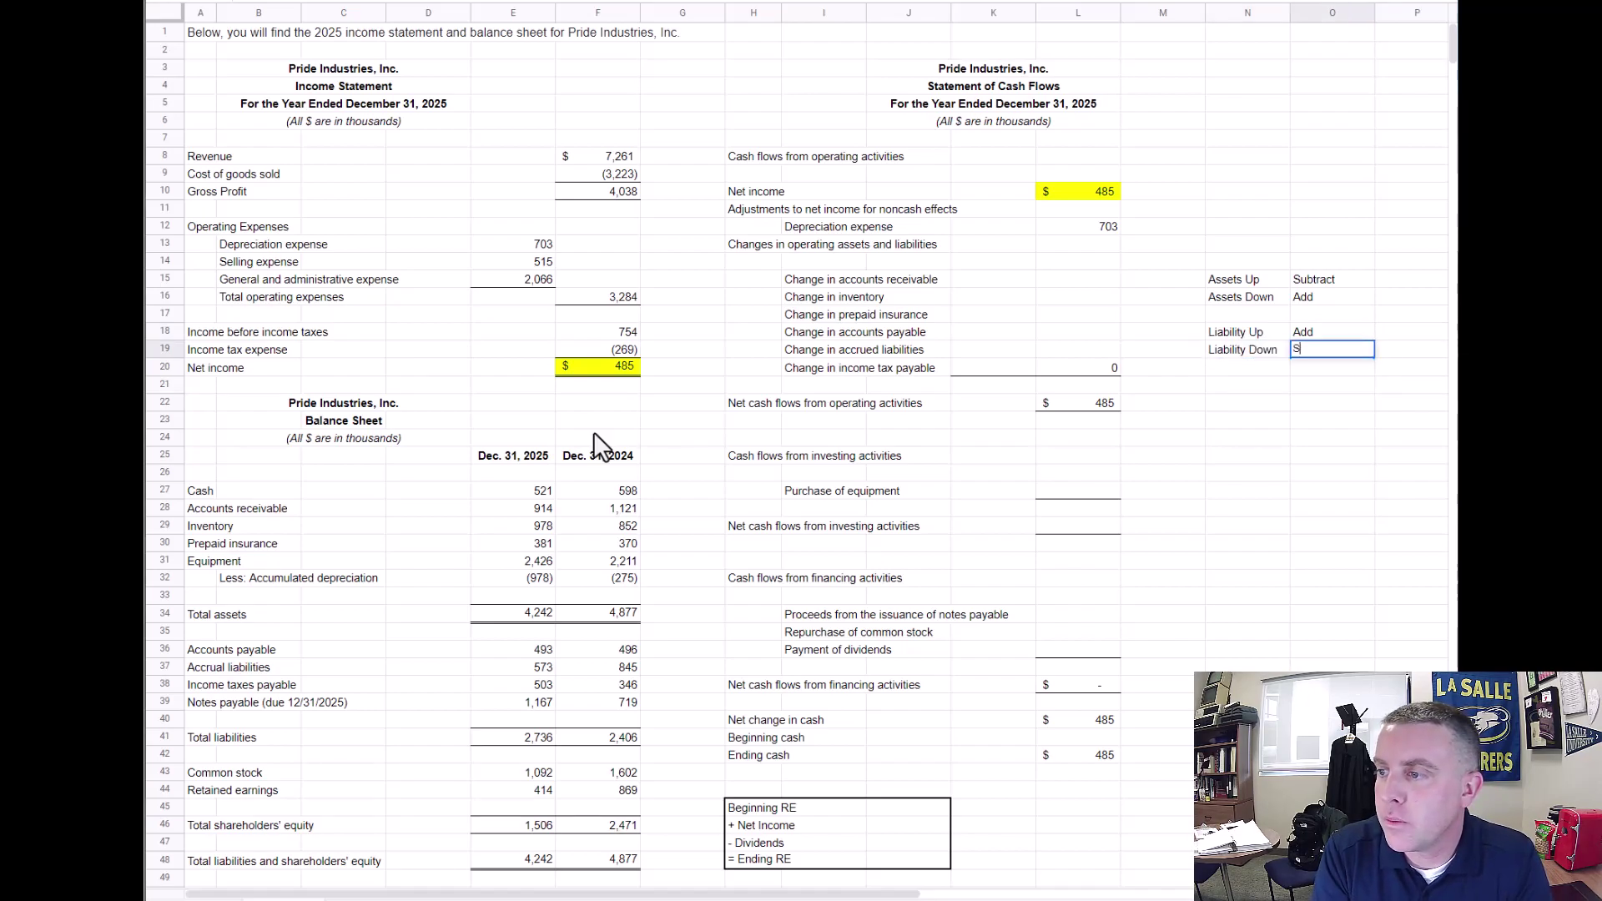
pyautogui.press('Return')
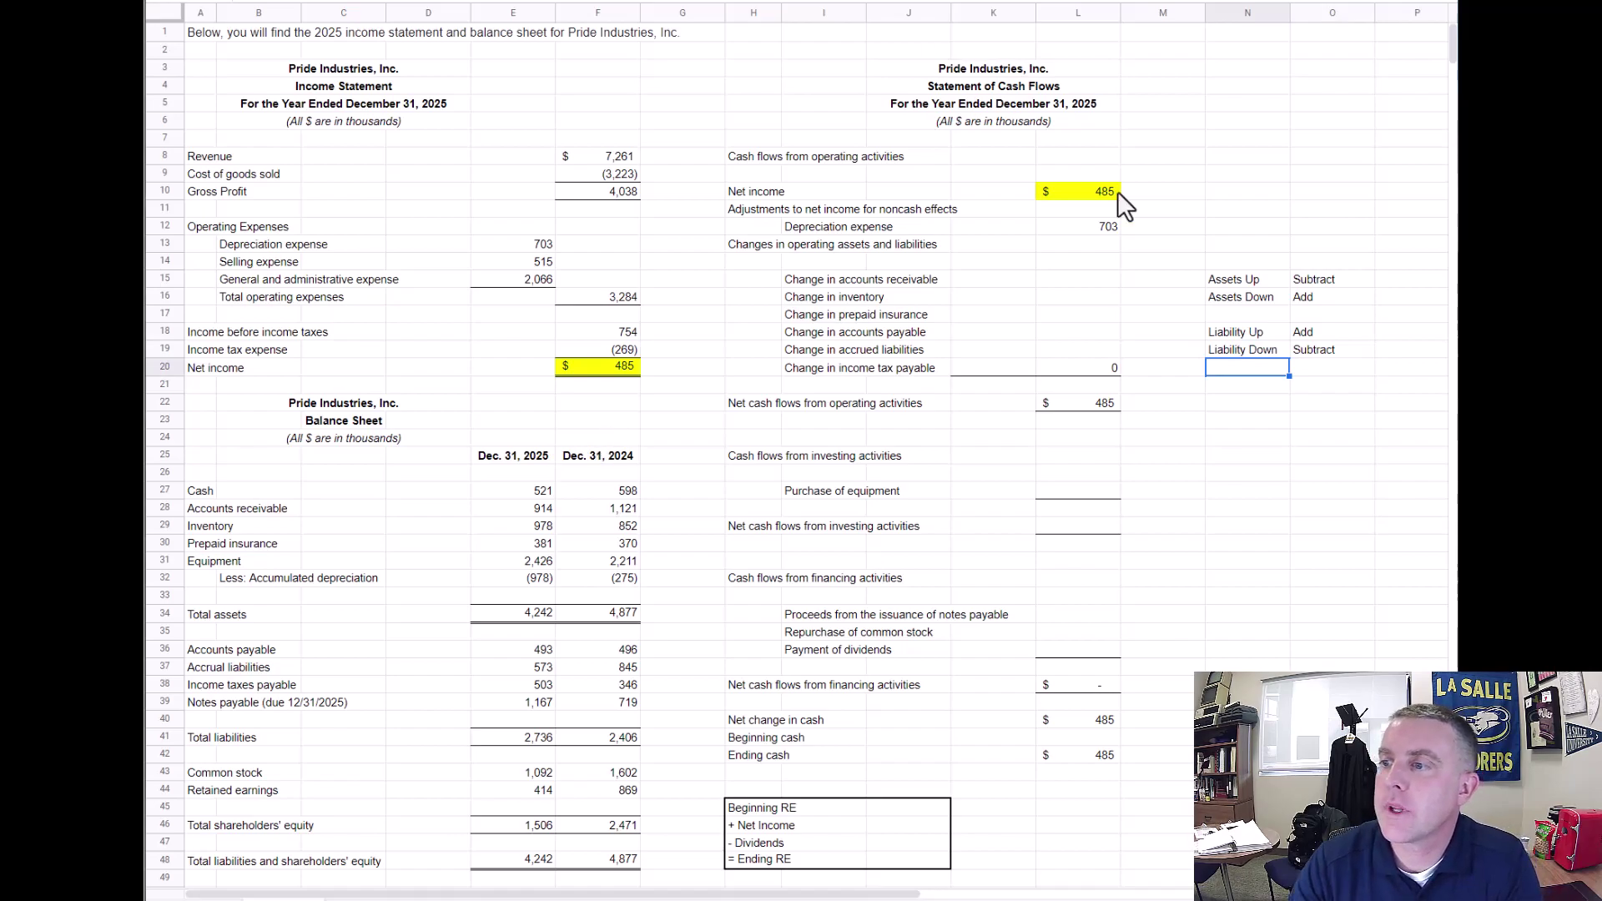
# Review the add and subtract rules, and compare the 2024 and 2025 accounts receivable balances on the balance sheet
pyautogui.click(1328, 262)
pyautogui.click(1317, 282)
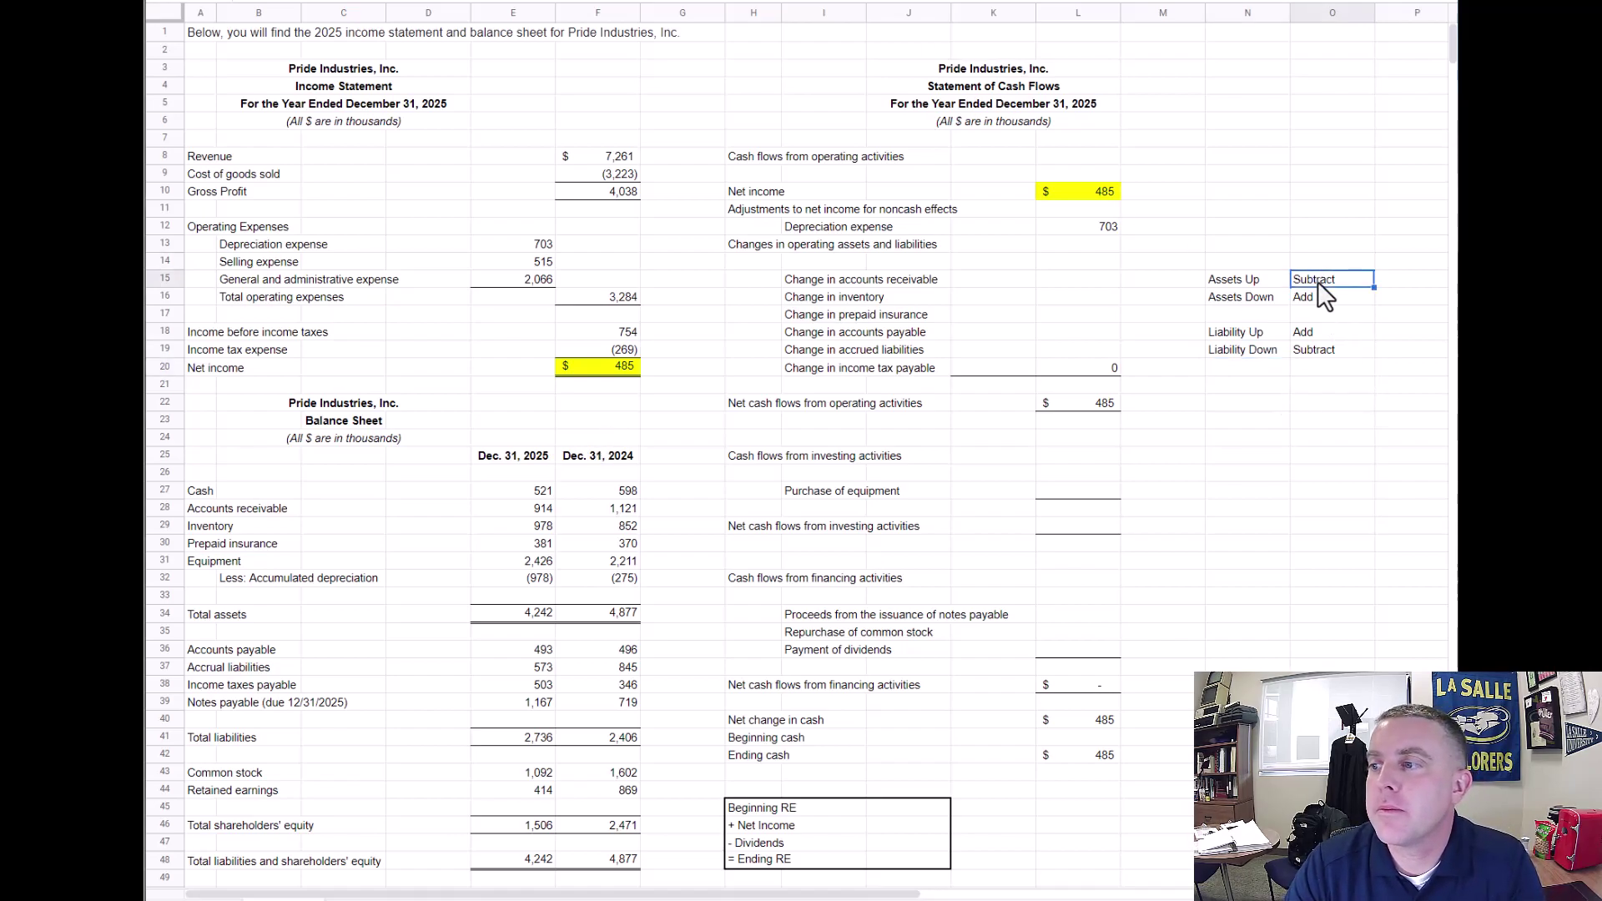
pyautogui.click(1315, 298)
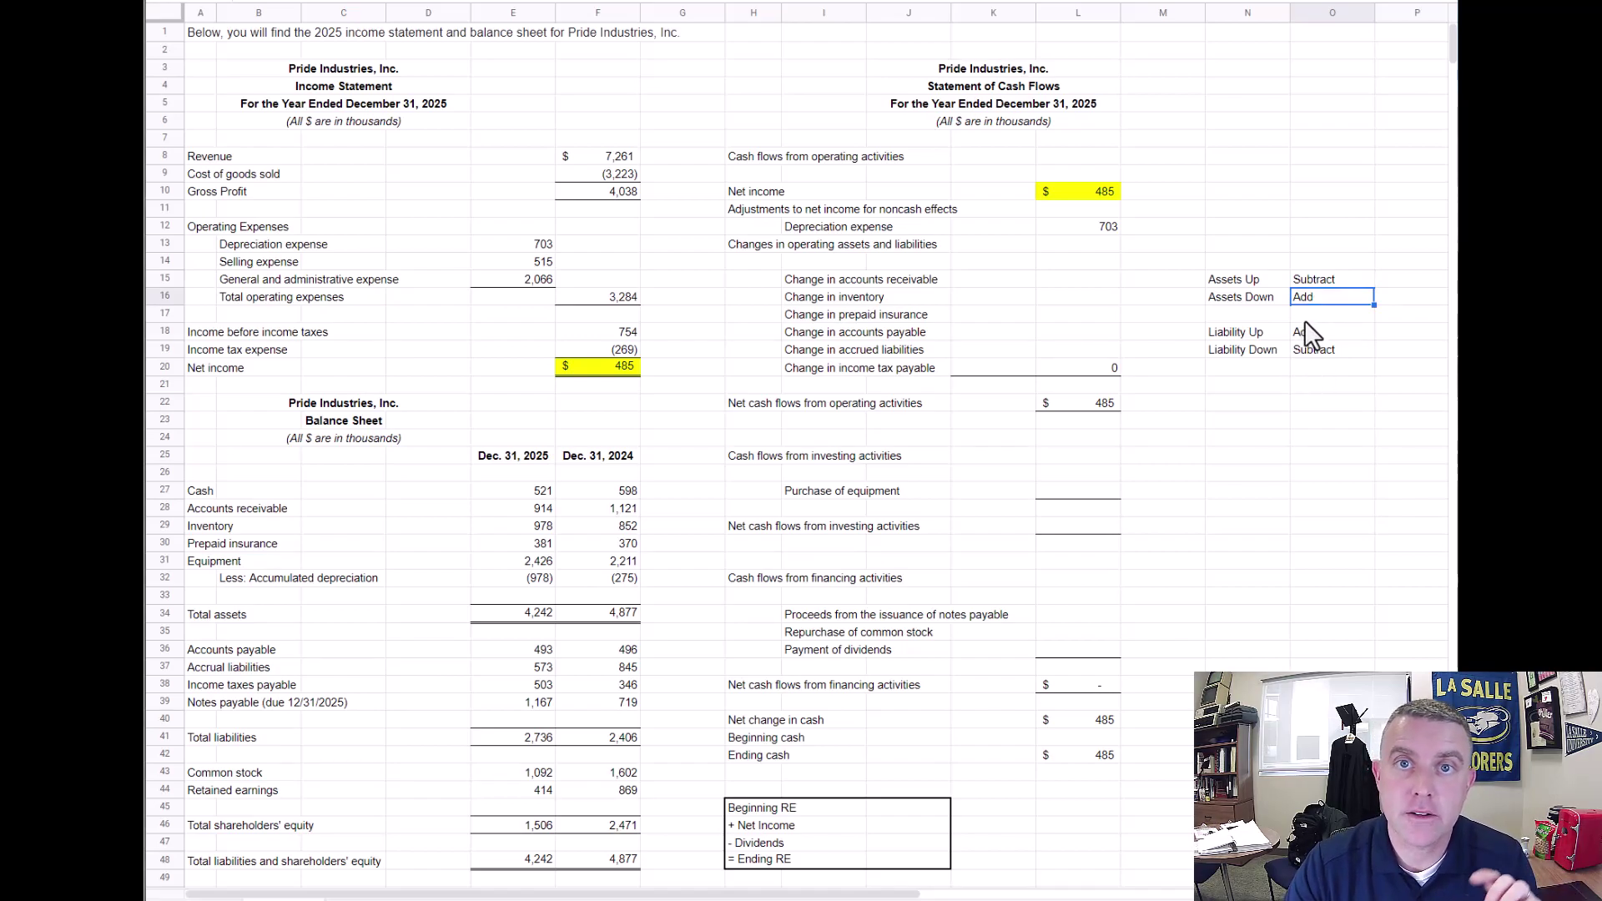
pyautogui.click(1278, 340)
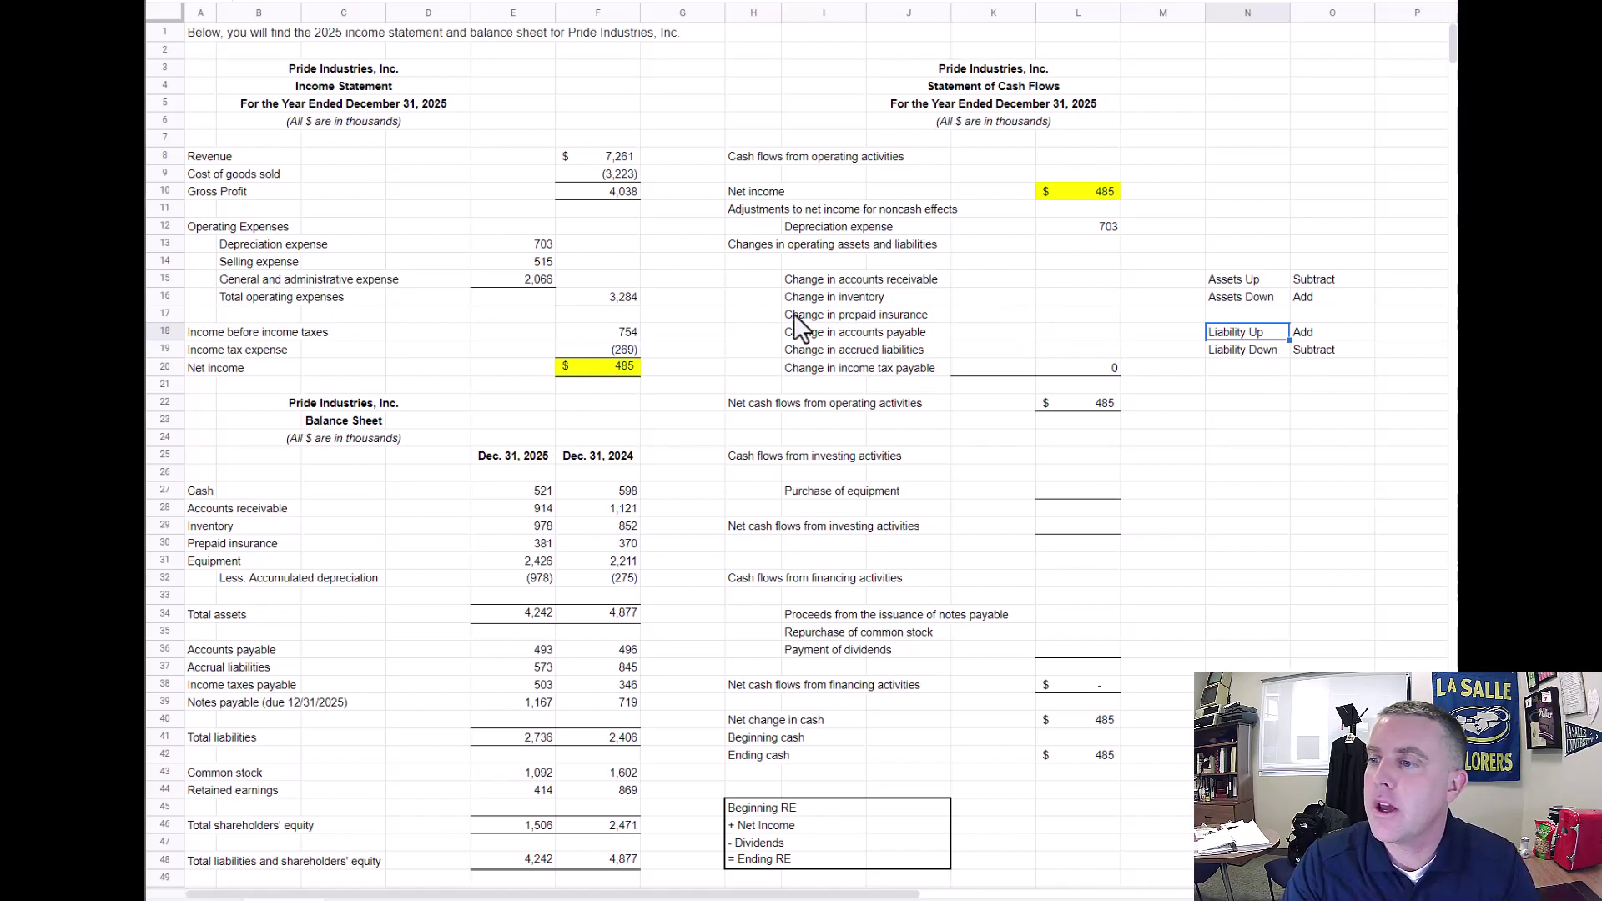
pyautogui.click(598, 512)
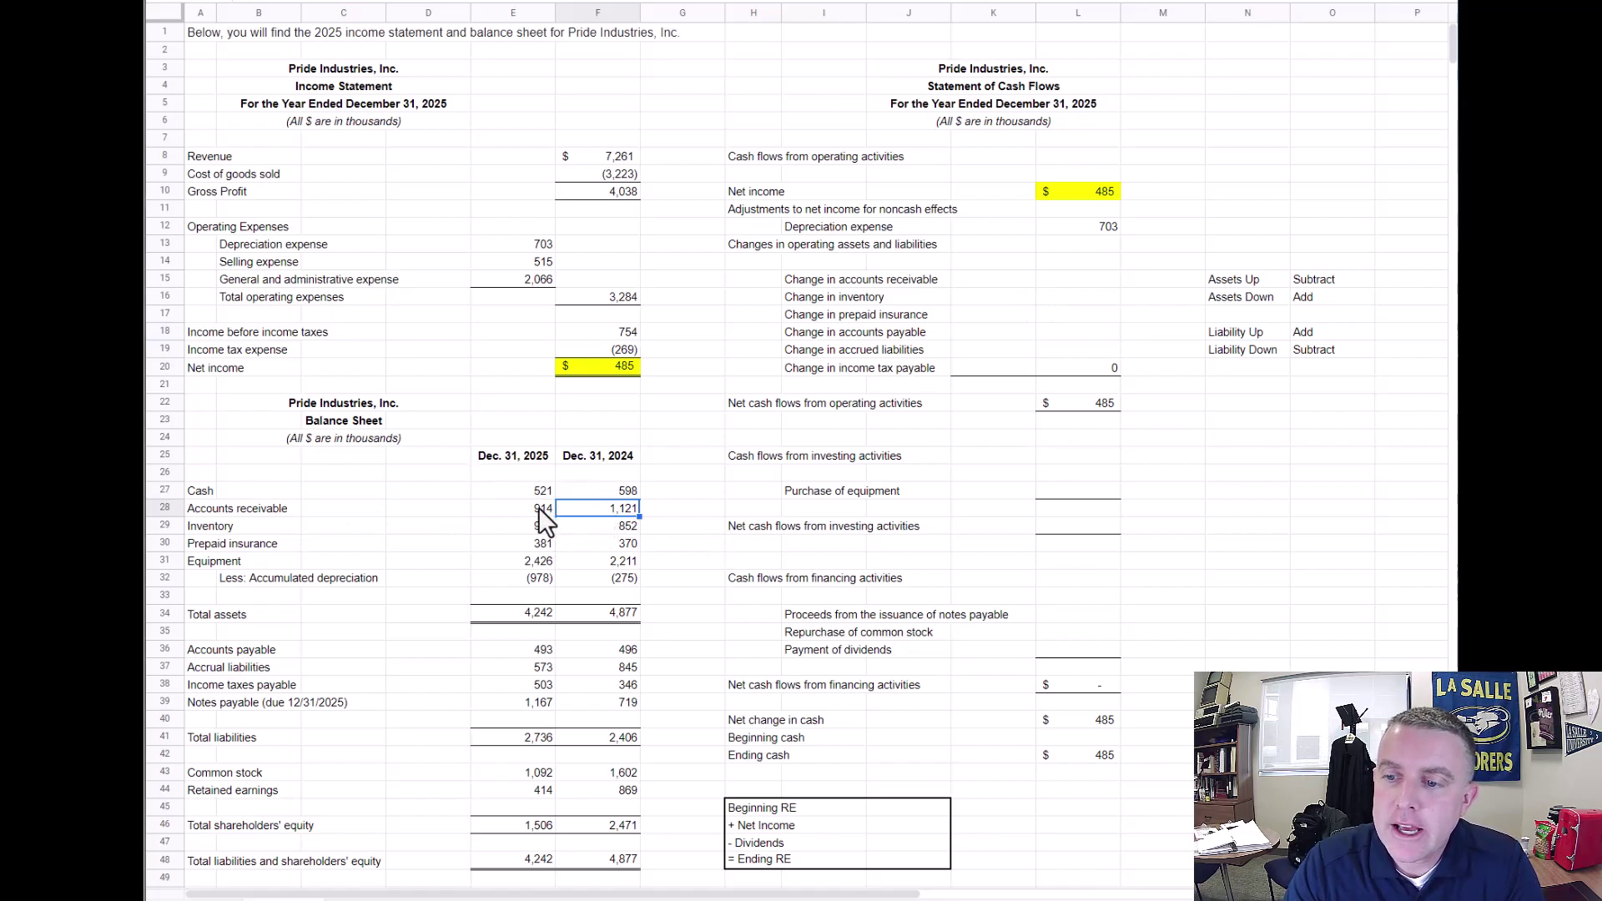
pyautogui.click(541, 511)
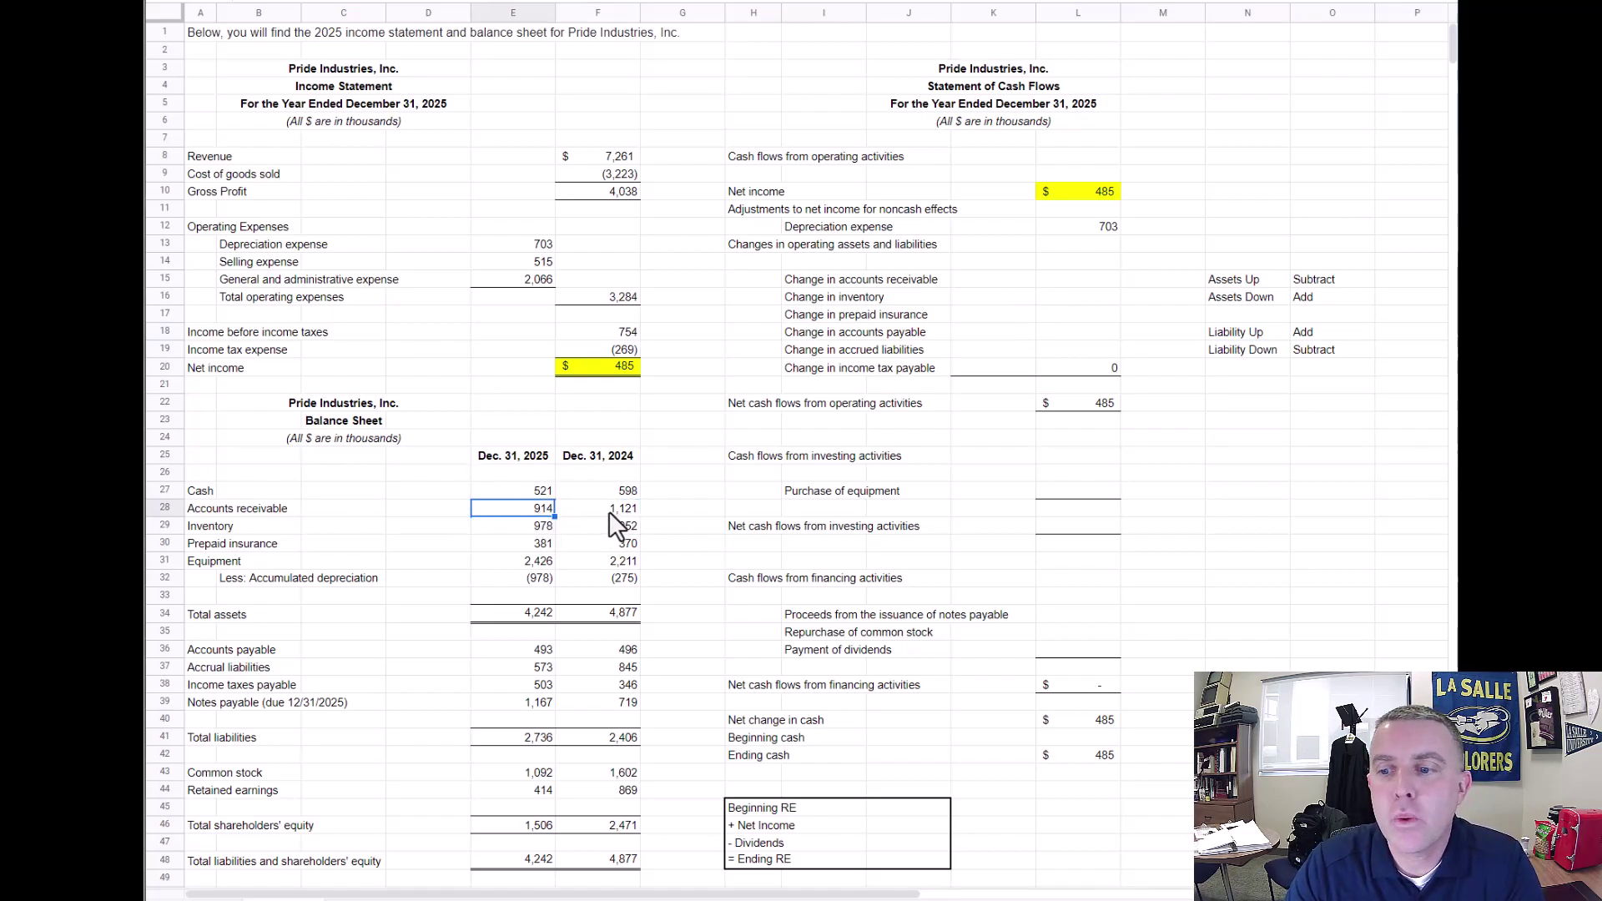
pyautogui.click(611, 509)
pyautogui.click(541, 512)
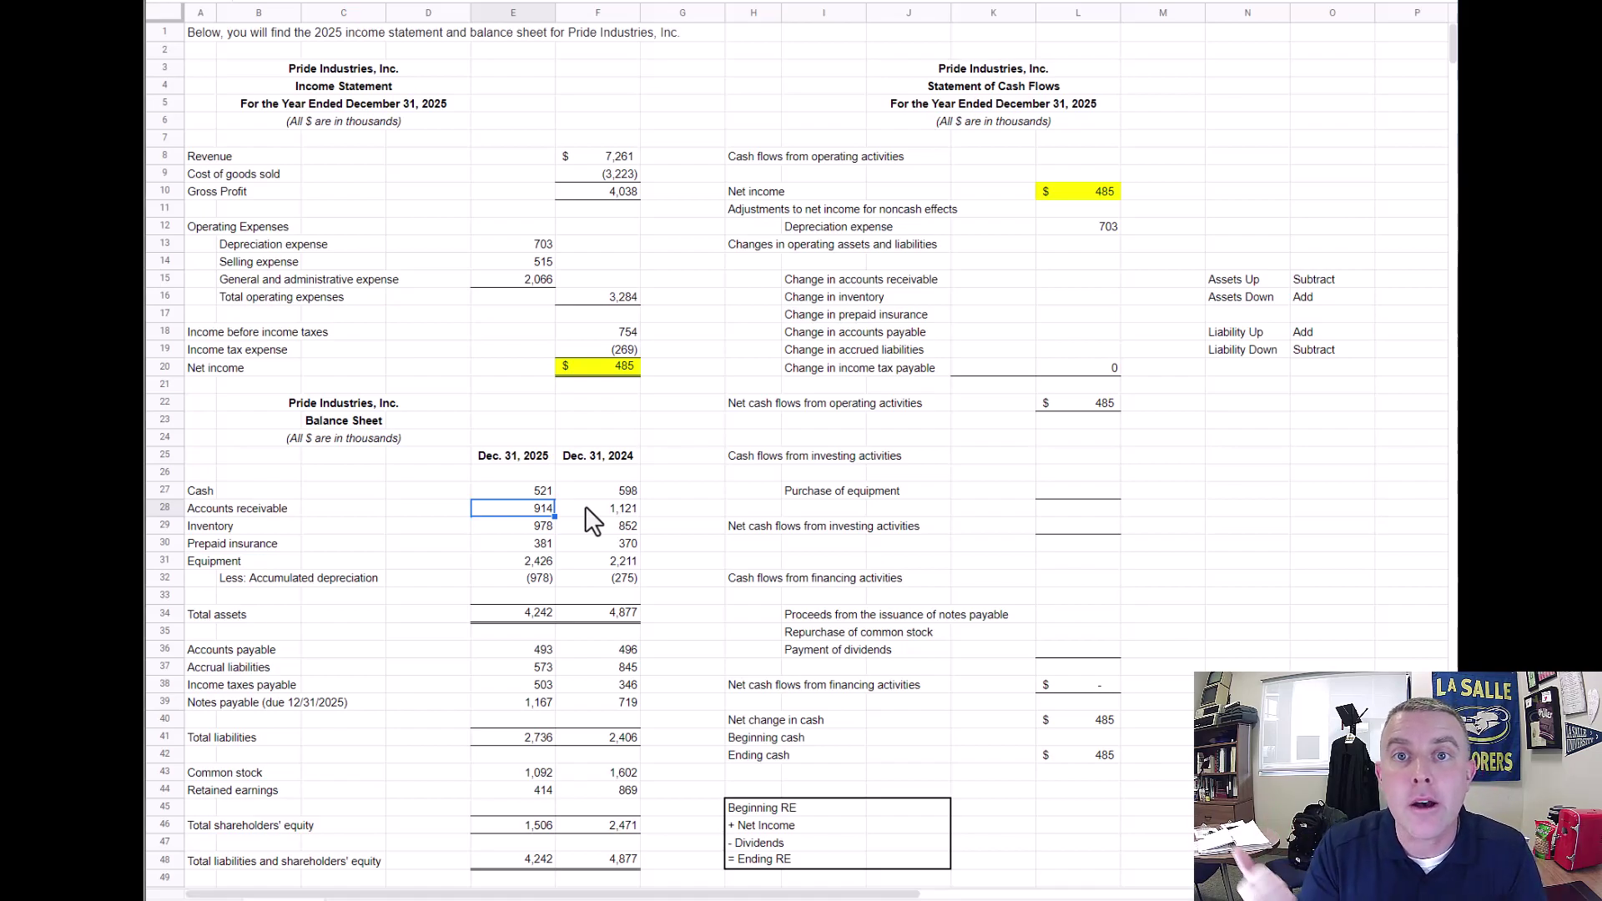
# Calculate the change in accounts receivable in L15 as the 2024 balance minus the 2025 balance, =F28-E28
pyautogui.click(1082, 282)
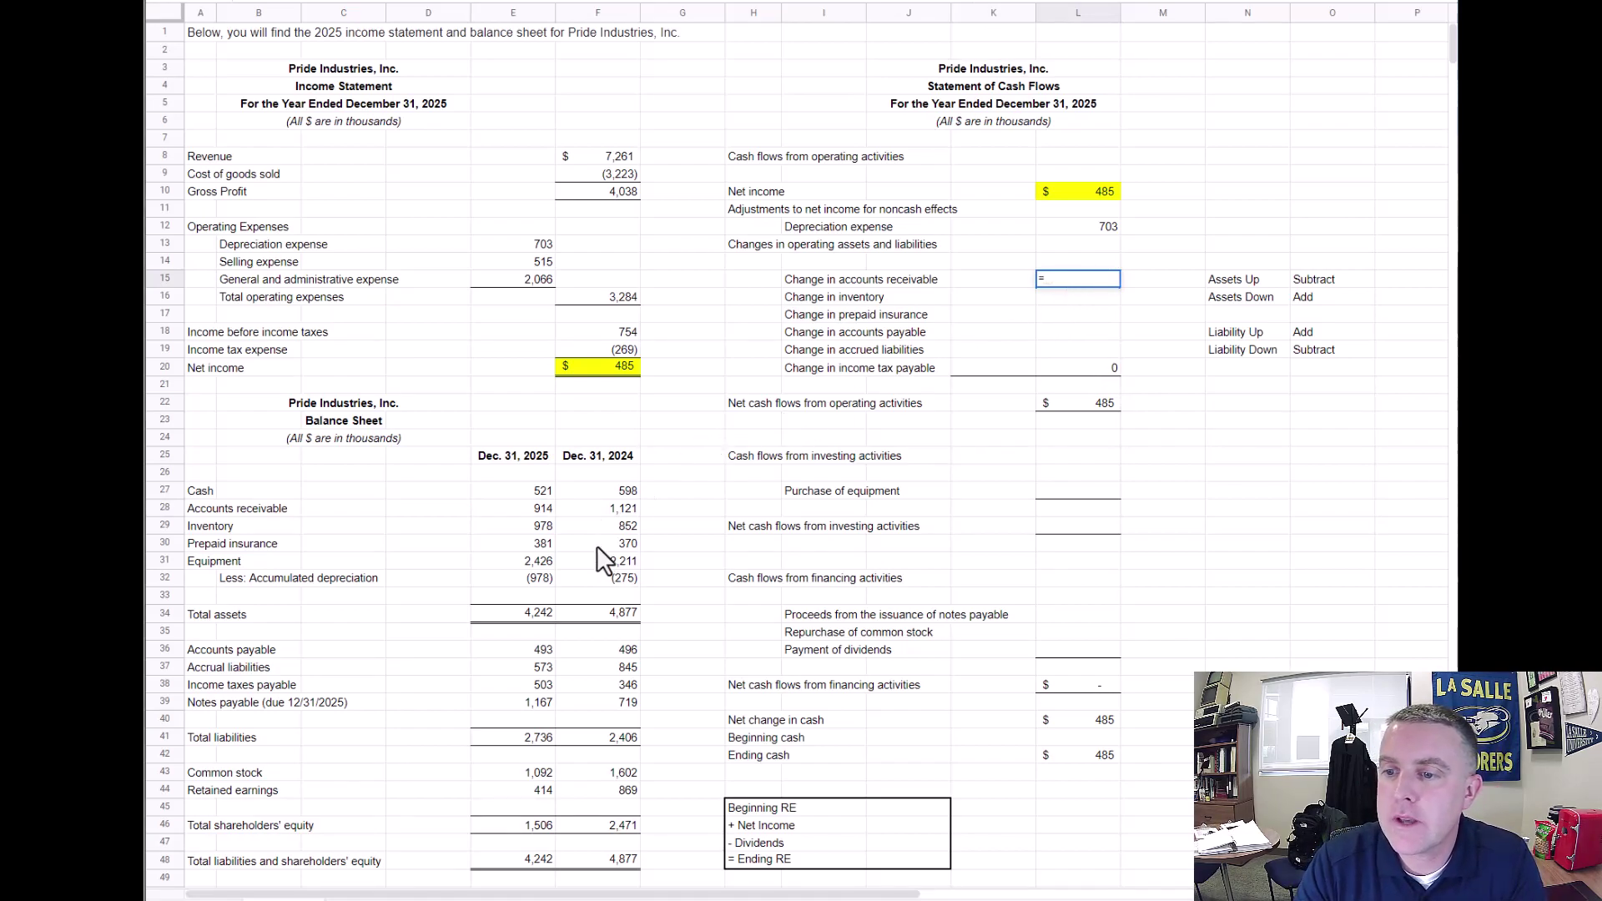
pyautogui.click(629, 507)
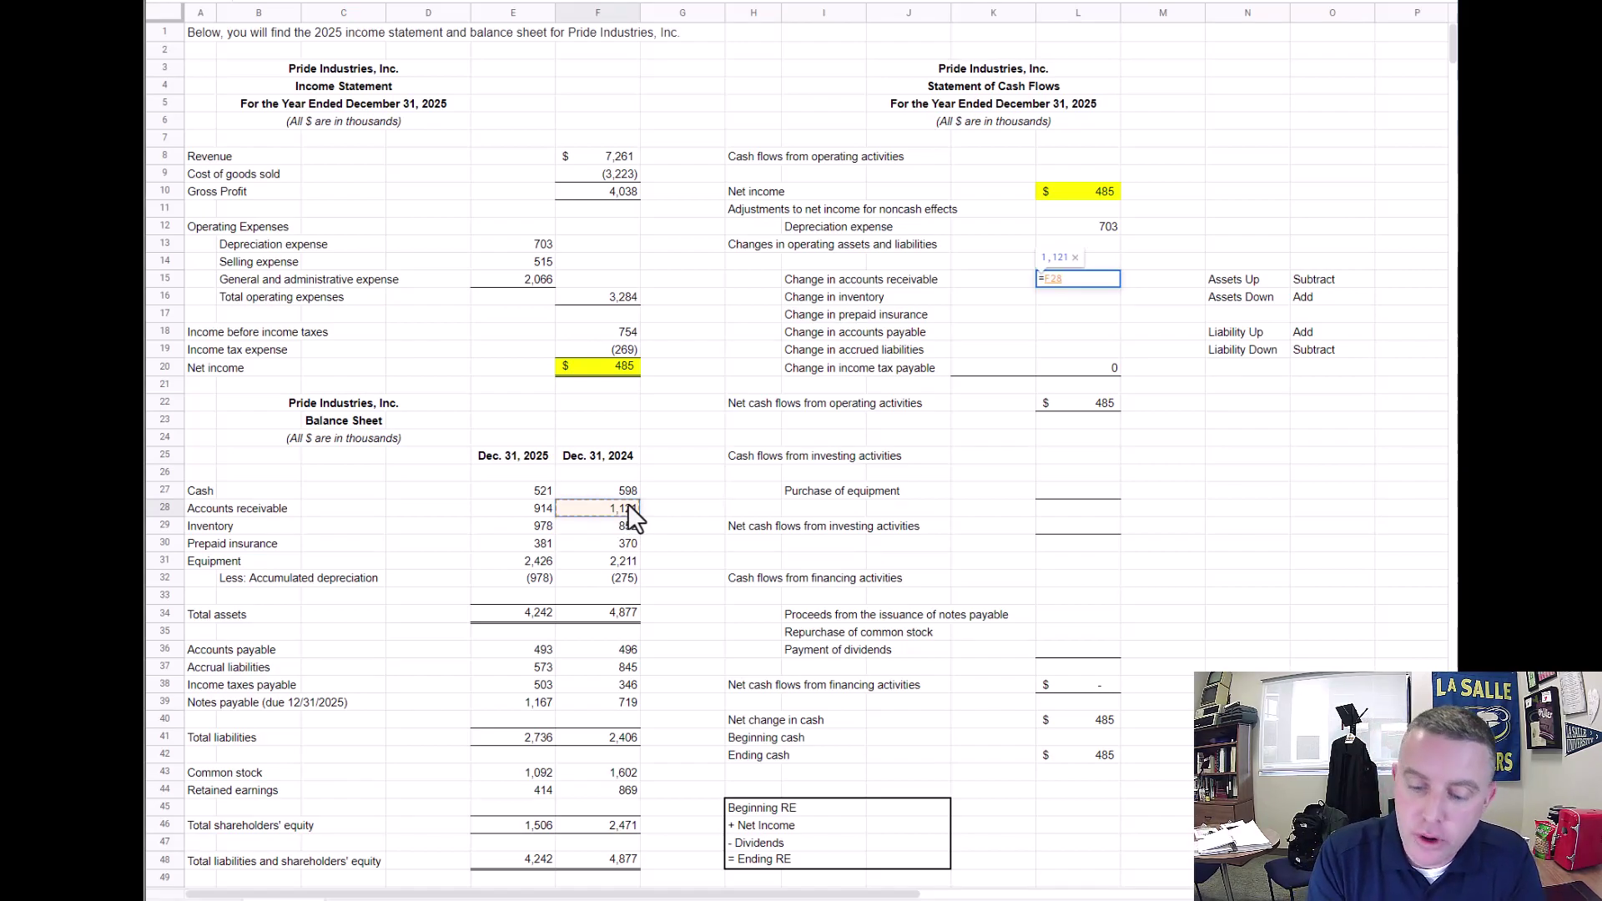
pyautogui.write('-')
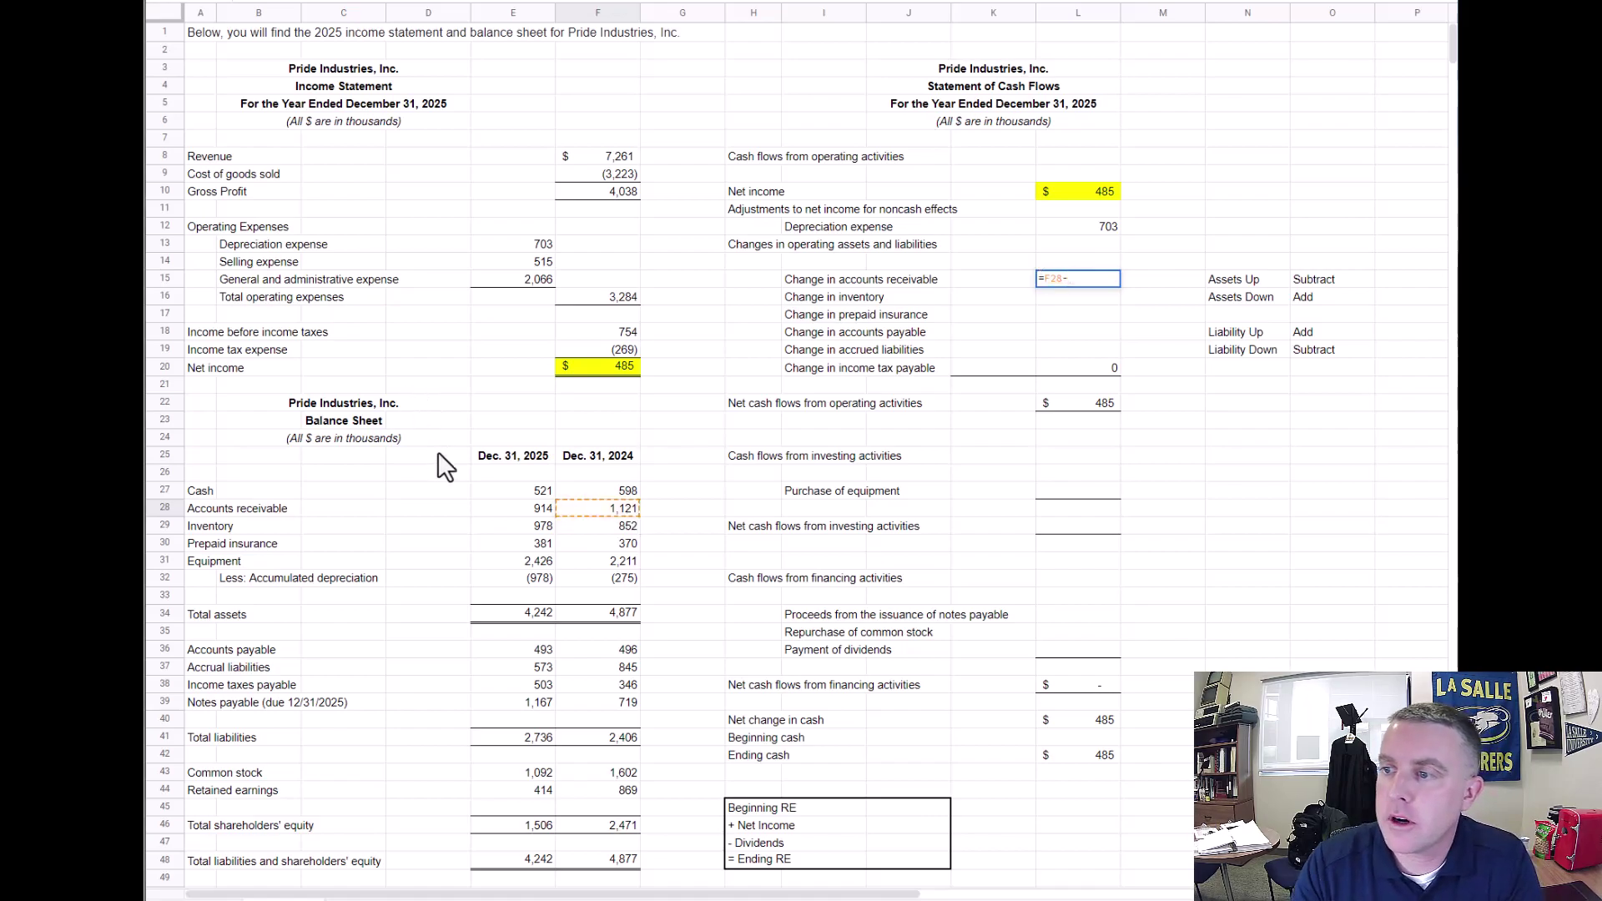
pyautogui.click(553, 511)
pyautogui.press('Return')
pyautogui.press('Up')
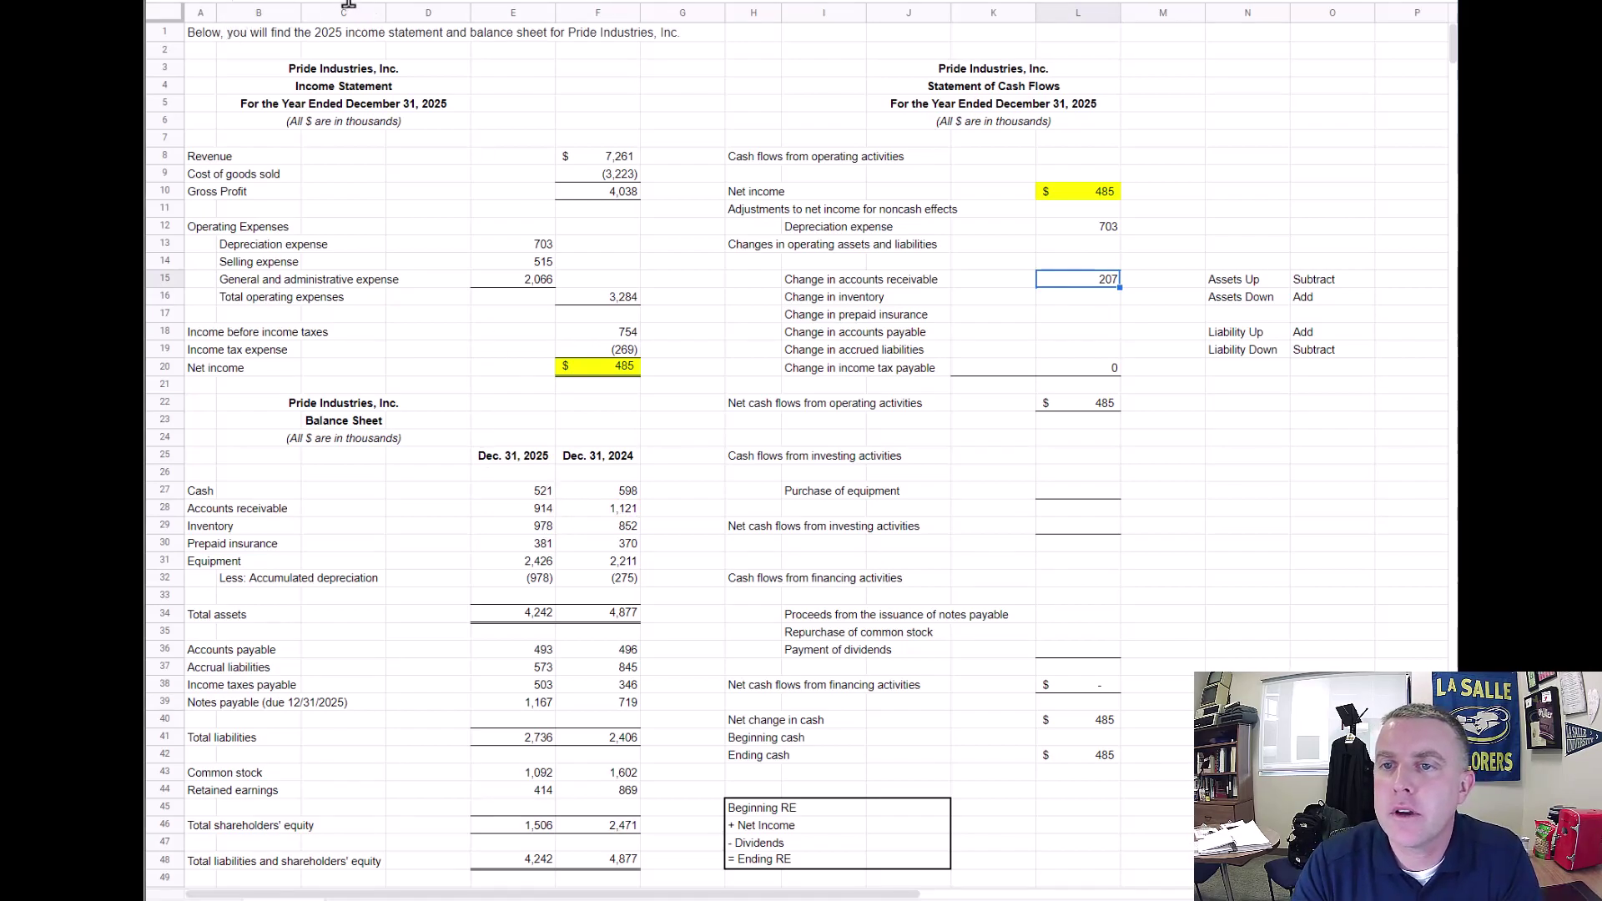
pyautogui.press('F2')
pyautogui.press('Escape')
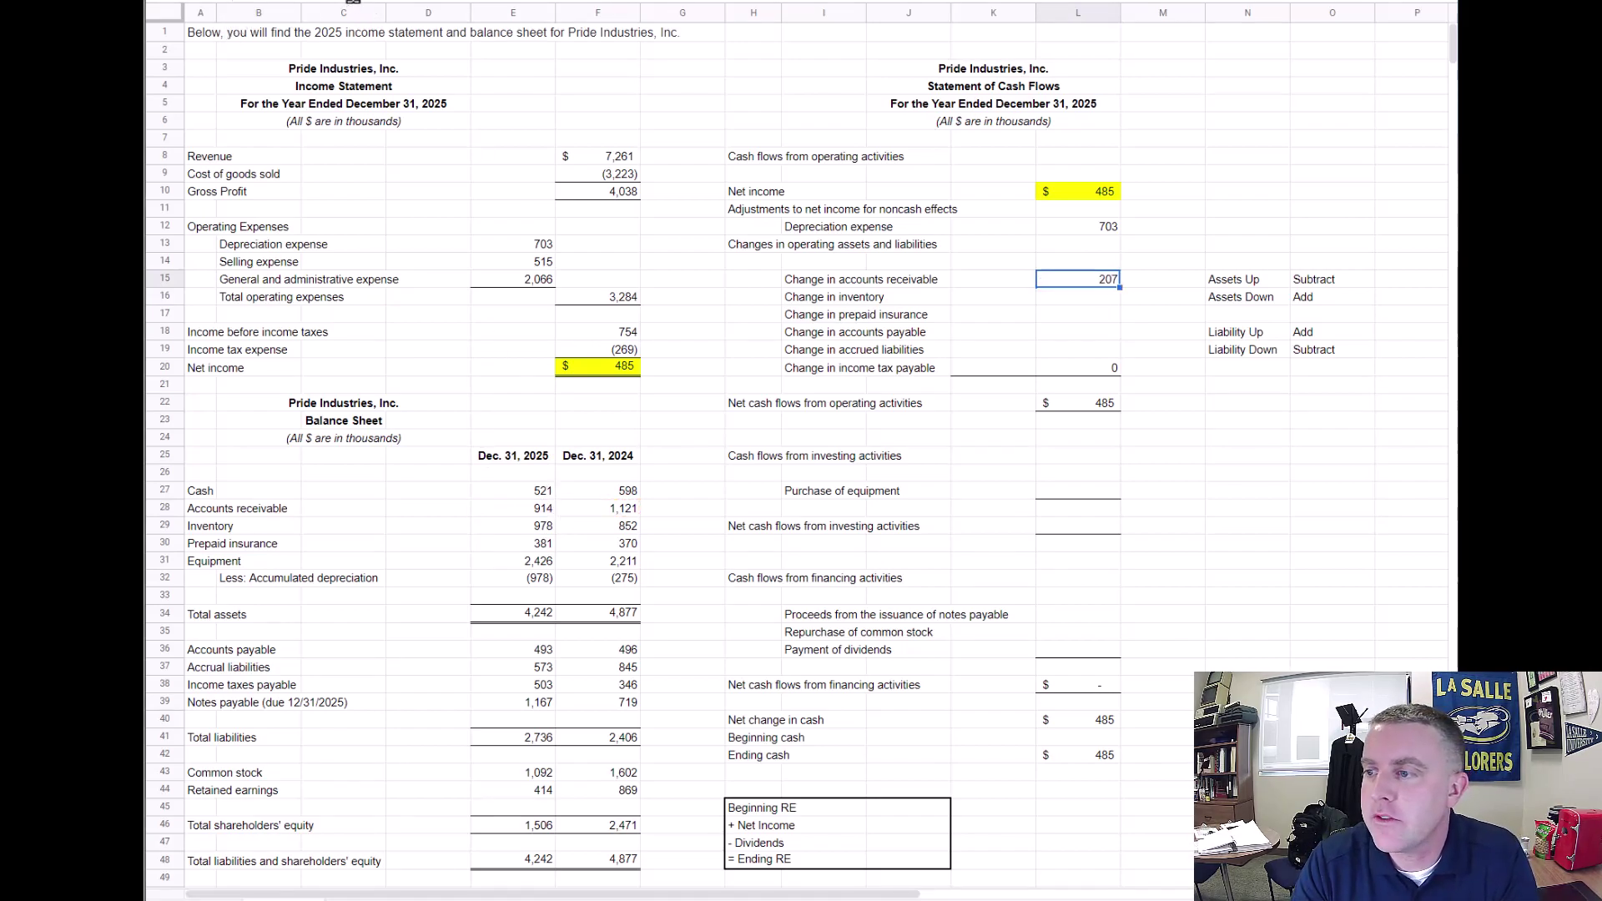
# Copy the accounts receivable formula to the changes in inventory (L16) and prepaid insurance (L17), checking the row references of each copy
pyautogui.press('Down')
pyautogui.write('(126)')
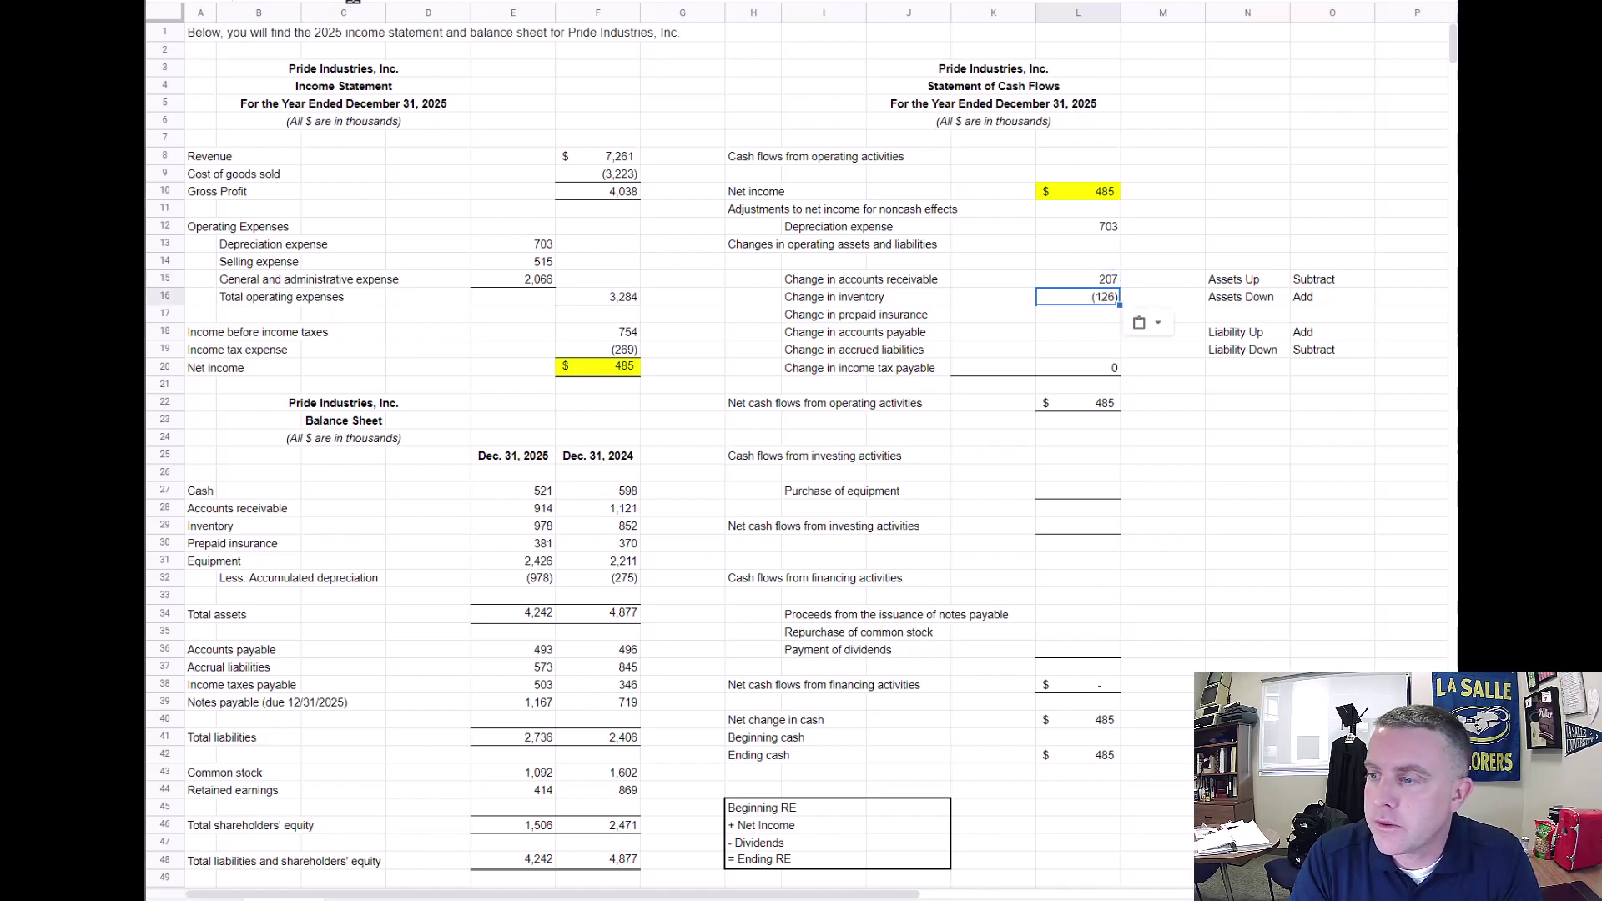
pyautogui.press('F2')
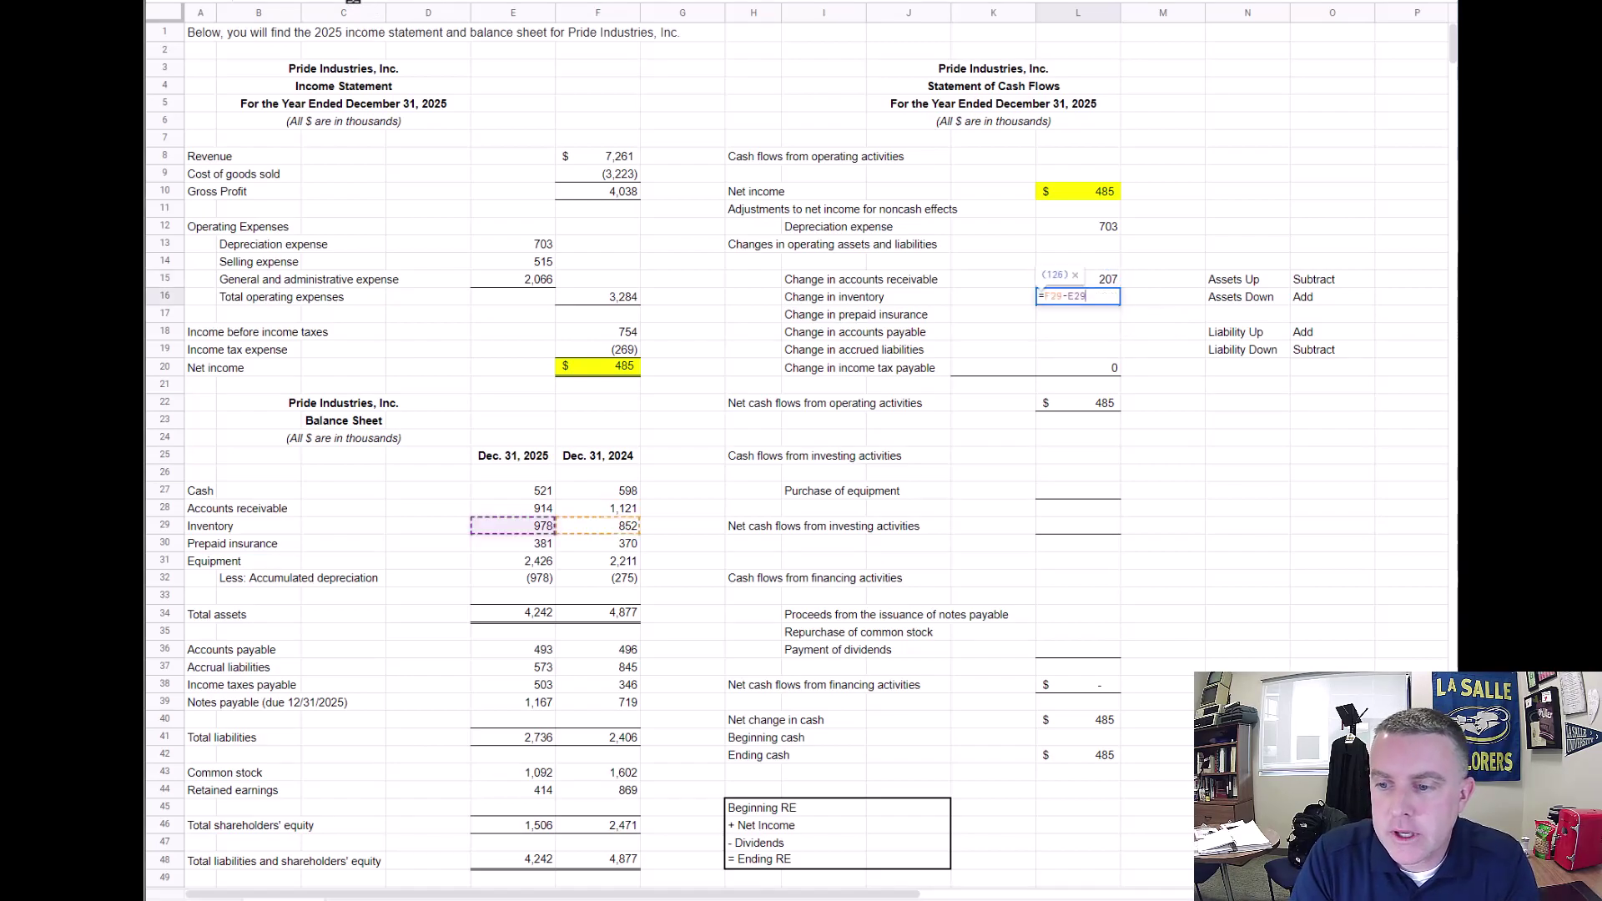
pyautogui.press('Escape')
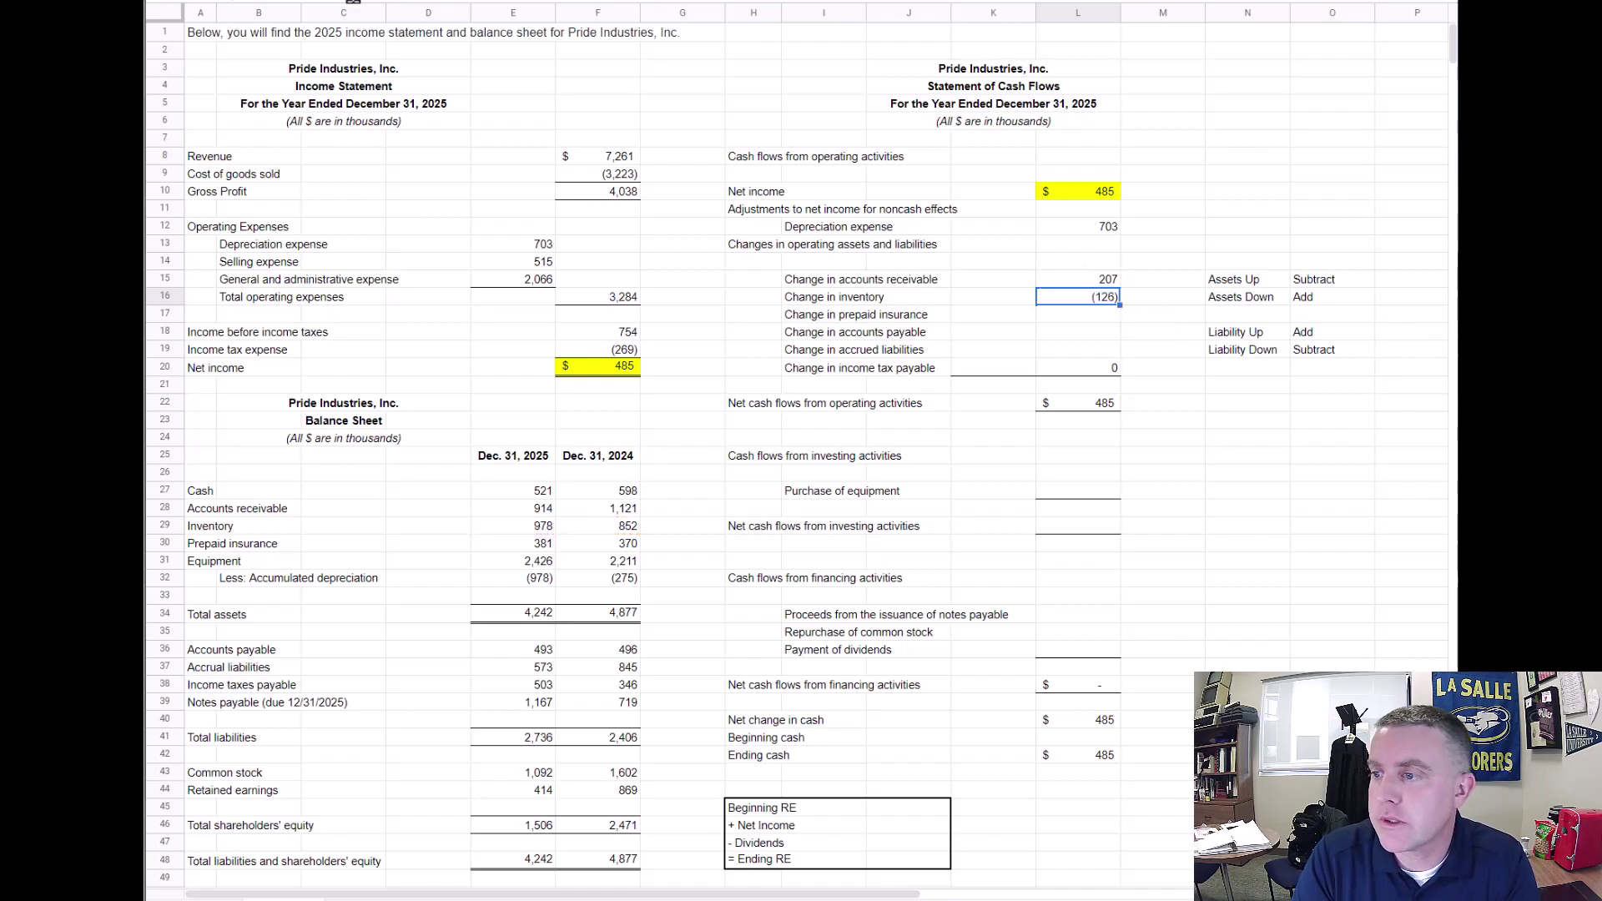
pyautogui.press('Down')
pyautogui.hotkey('ctrl', 'v')
pyautogui.press('F2')
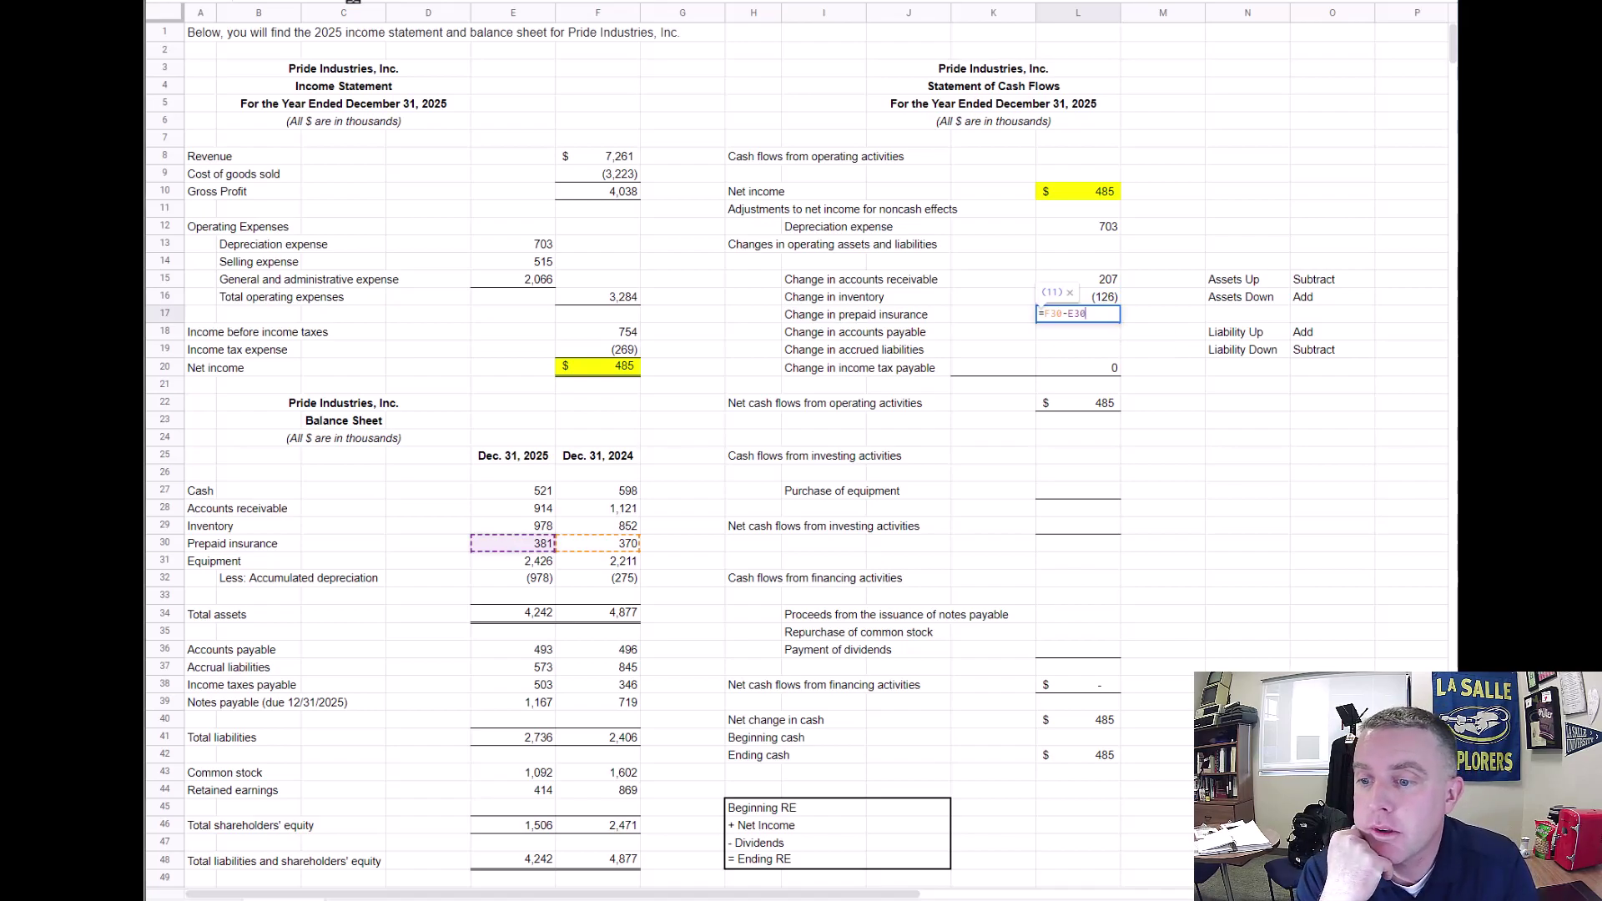
pyautogui.press('Escape')
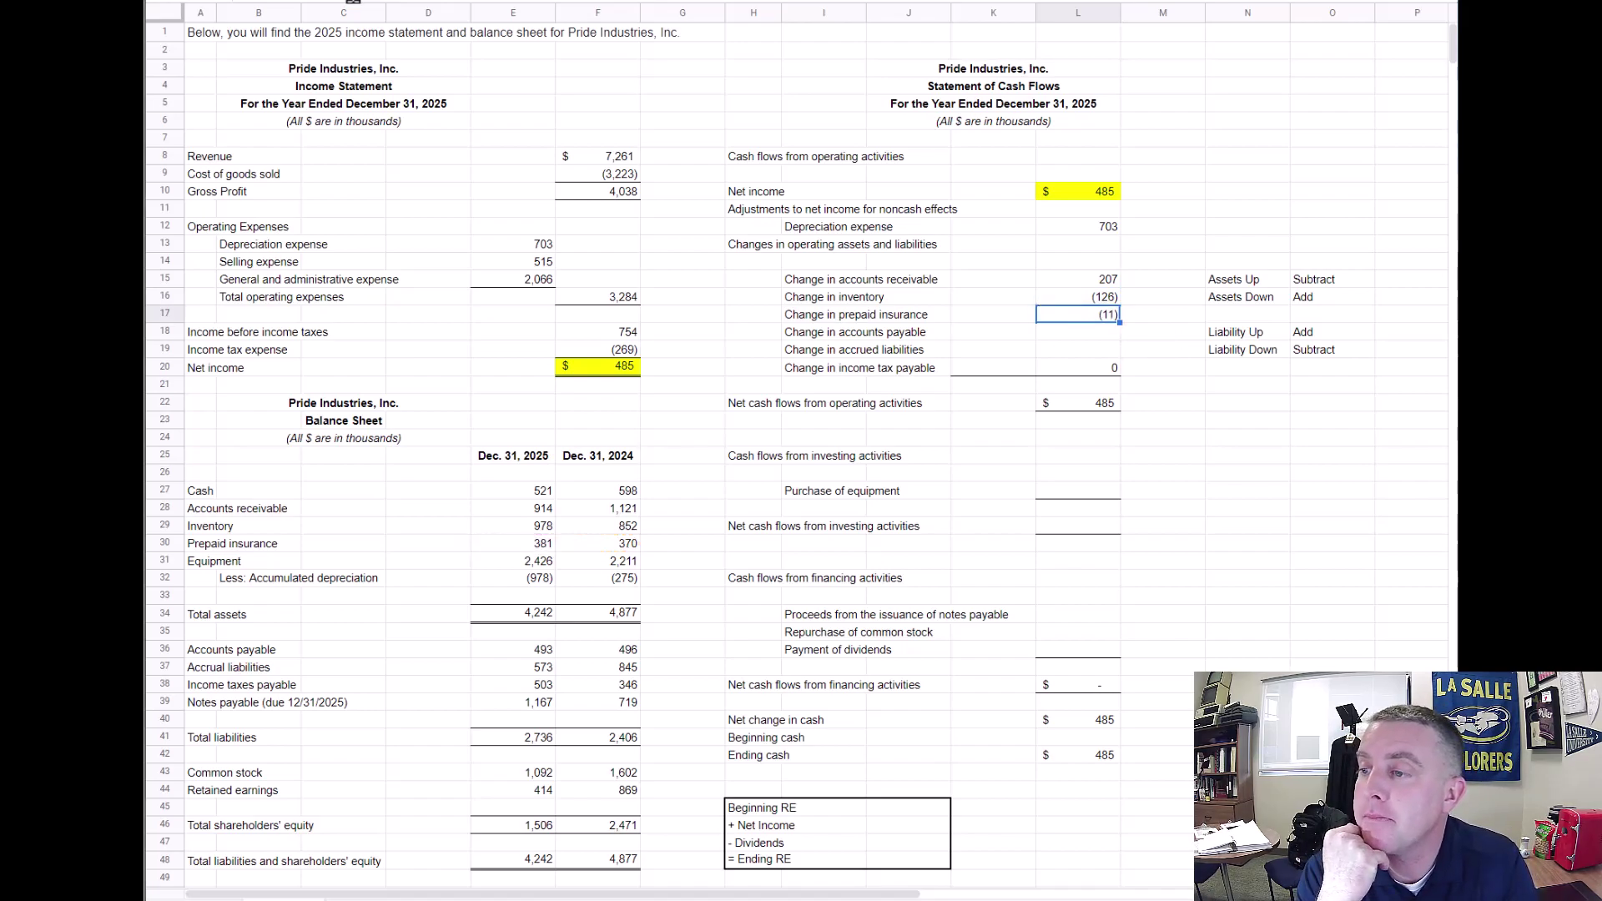
# Calculate the change in accounts payable in L18 as =E36-F36 and copy the formula to accrued liabilities in L19
pyautogui.click(1077, 332)
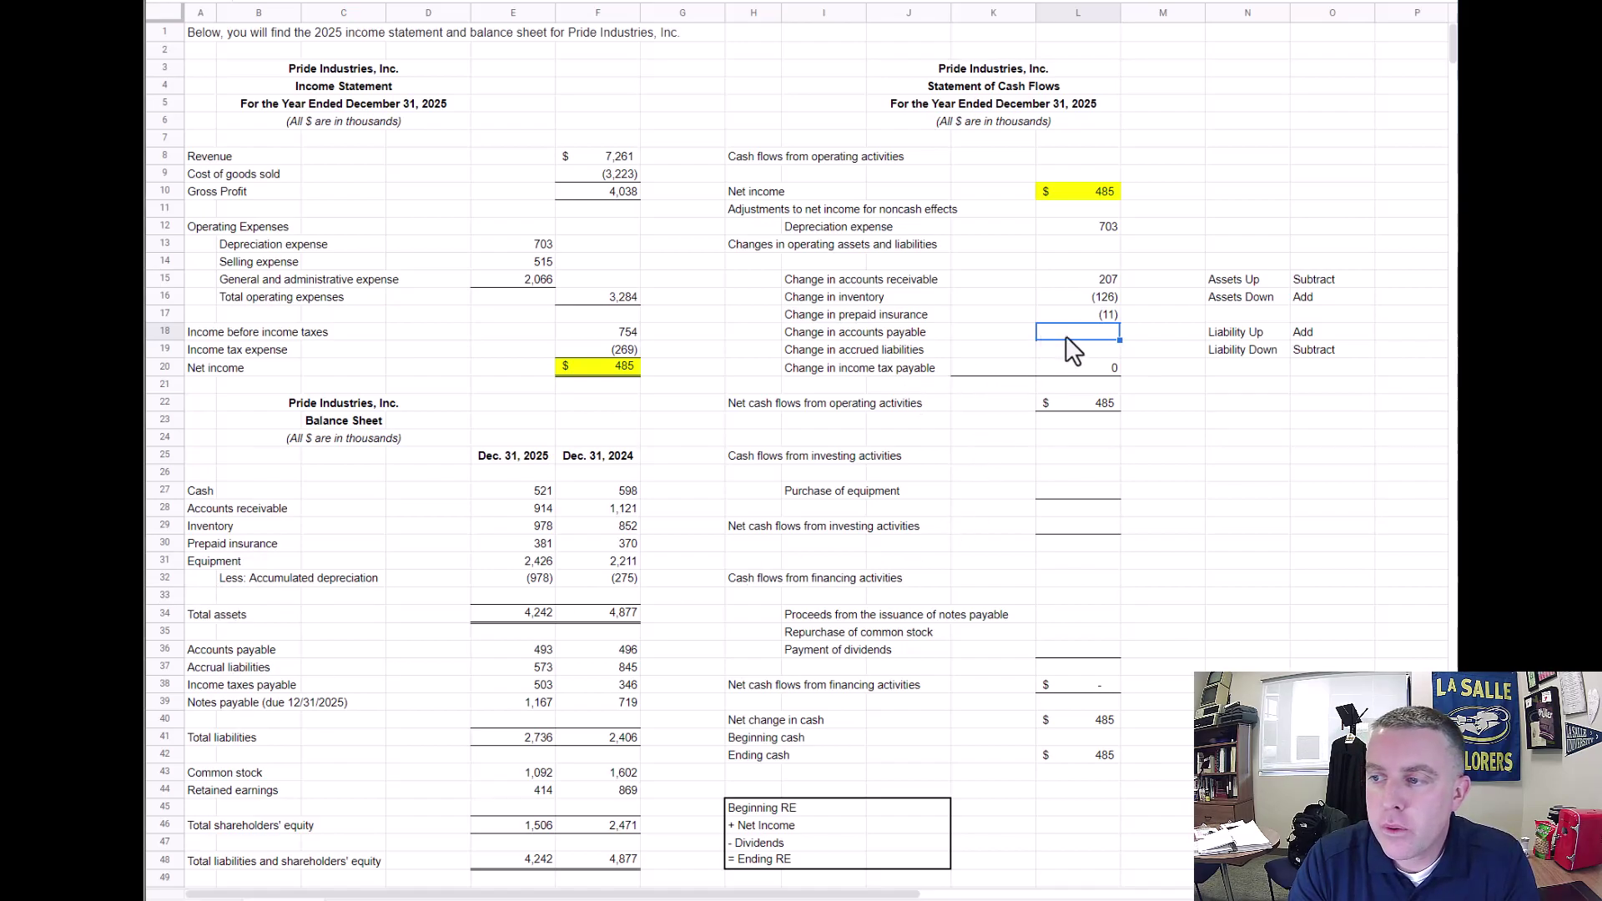
pyautogui.write('=')
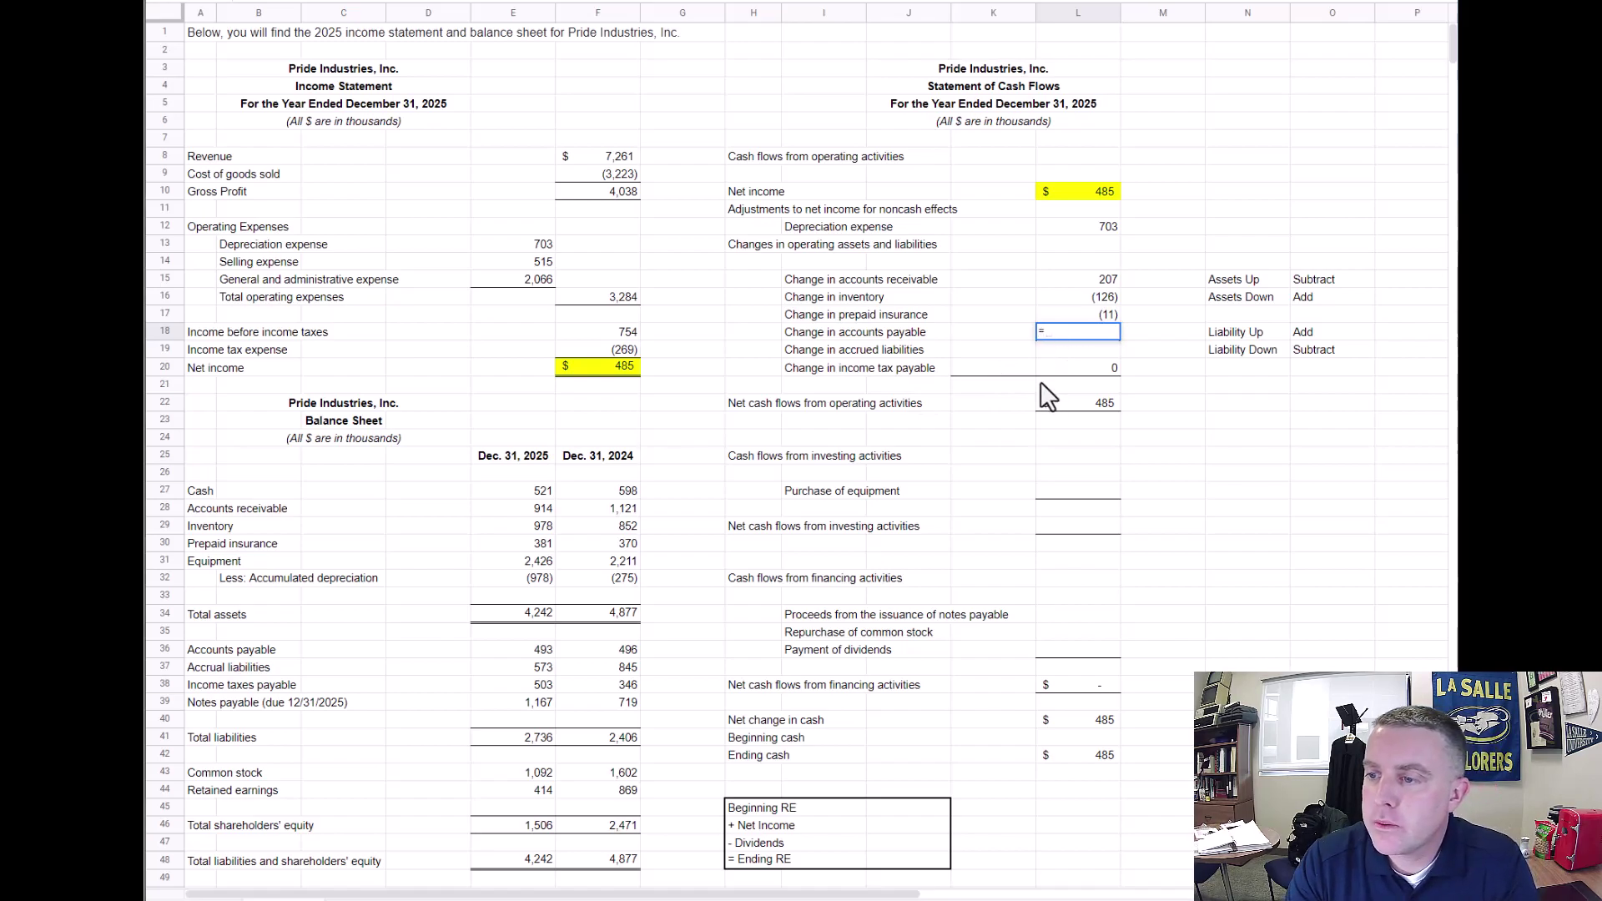
pyautogui.click(536, 651)
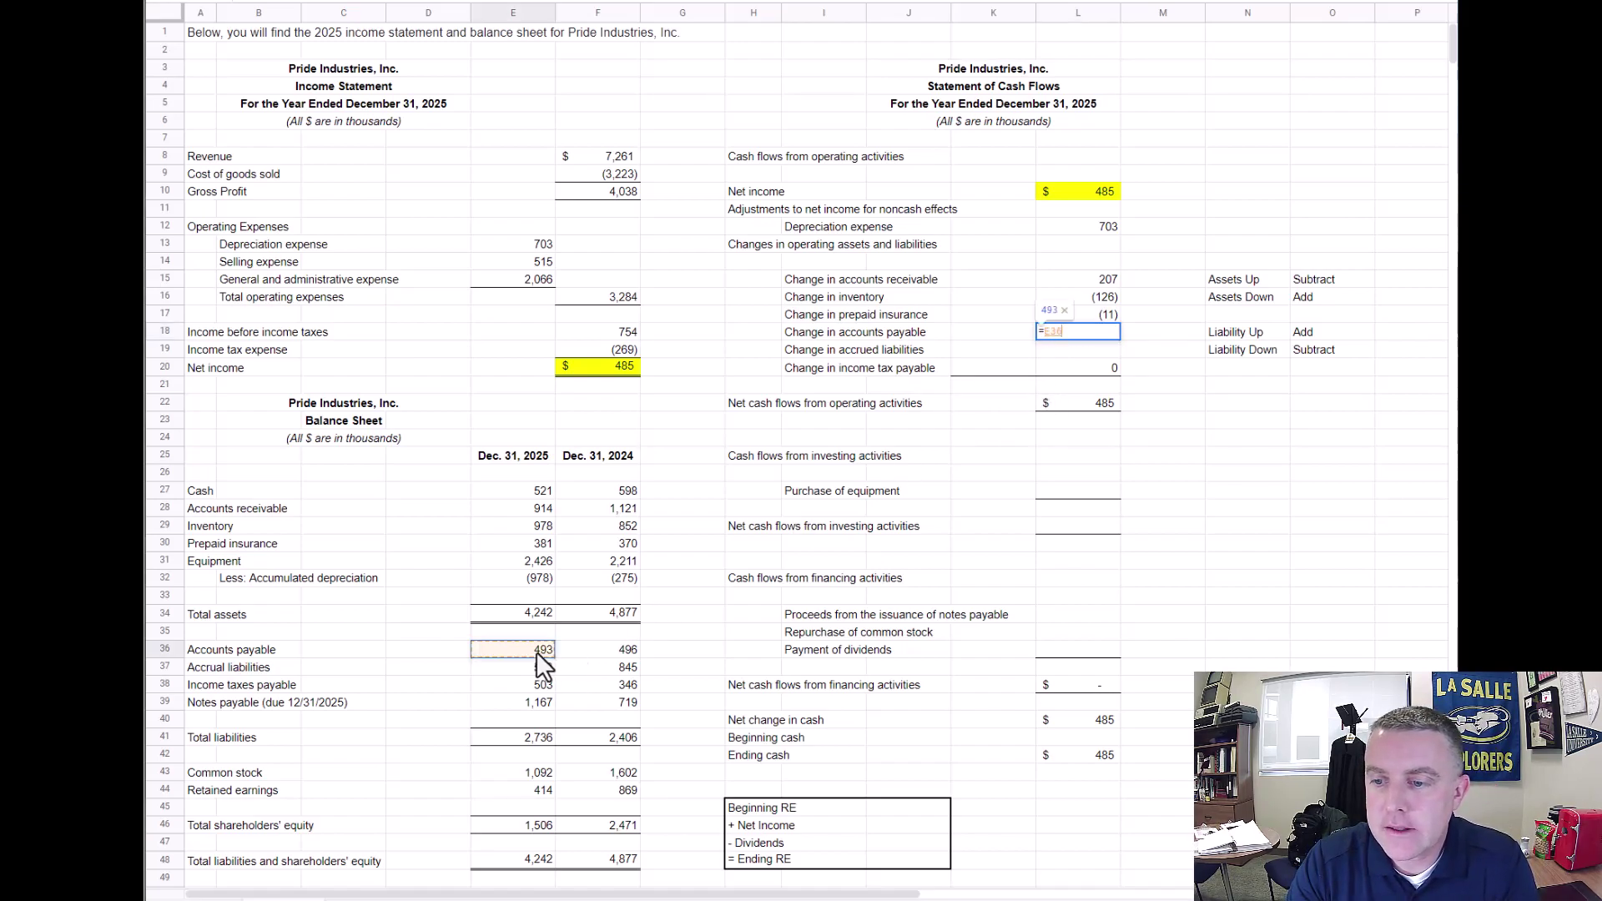
pyautogui.write('-')
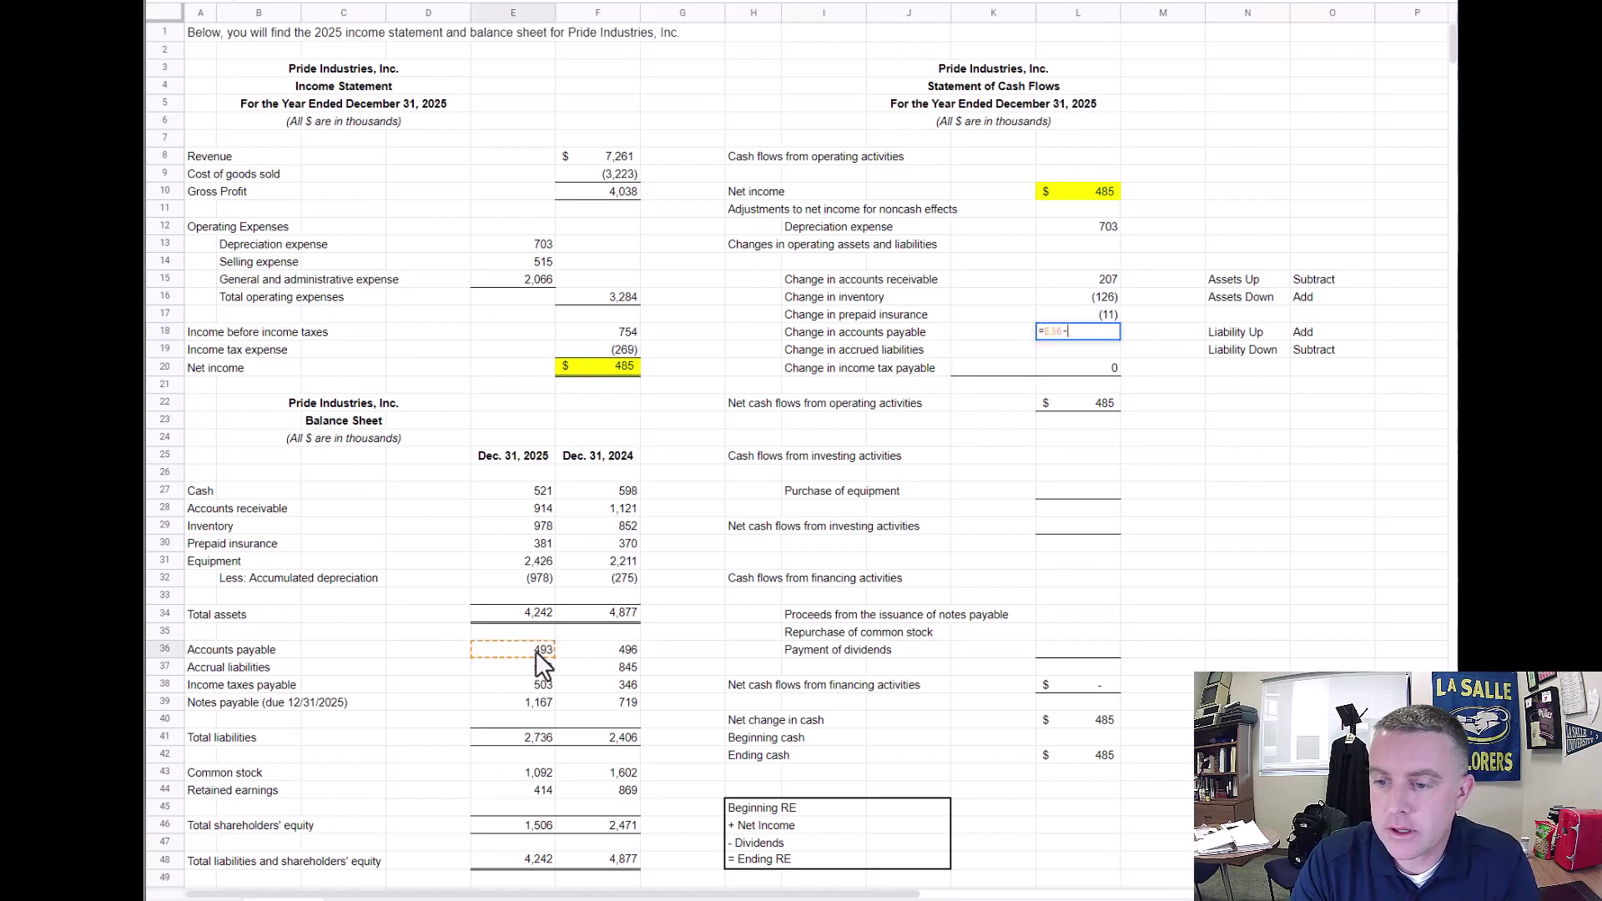
pyautogui.click(604, 654)
pyautogui.press('Return')
pyautogui.press('Up')
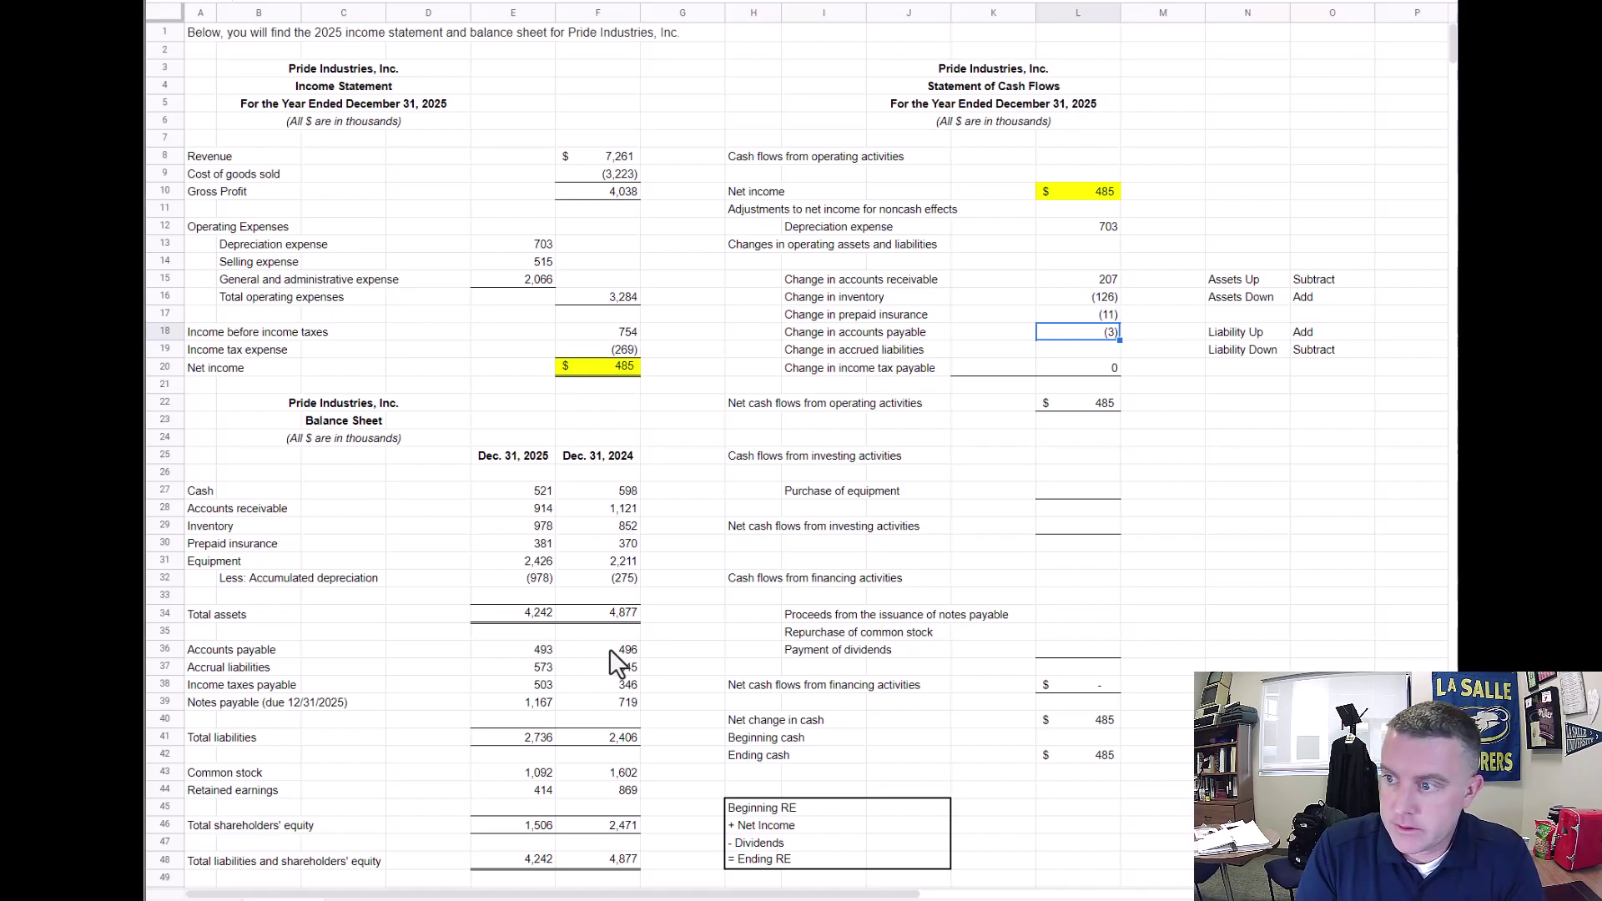
pyautogui.press('Down')
pyautogui.write('(272)')
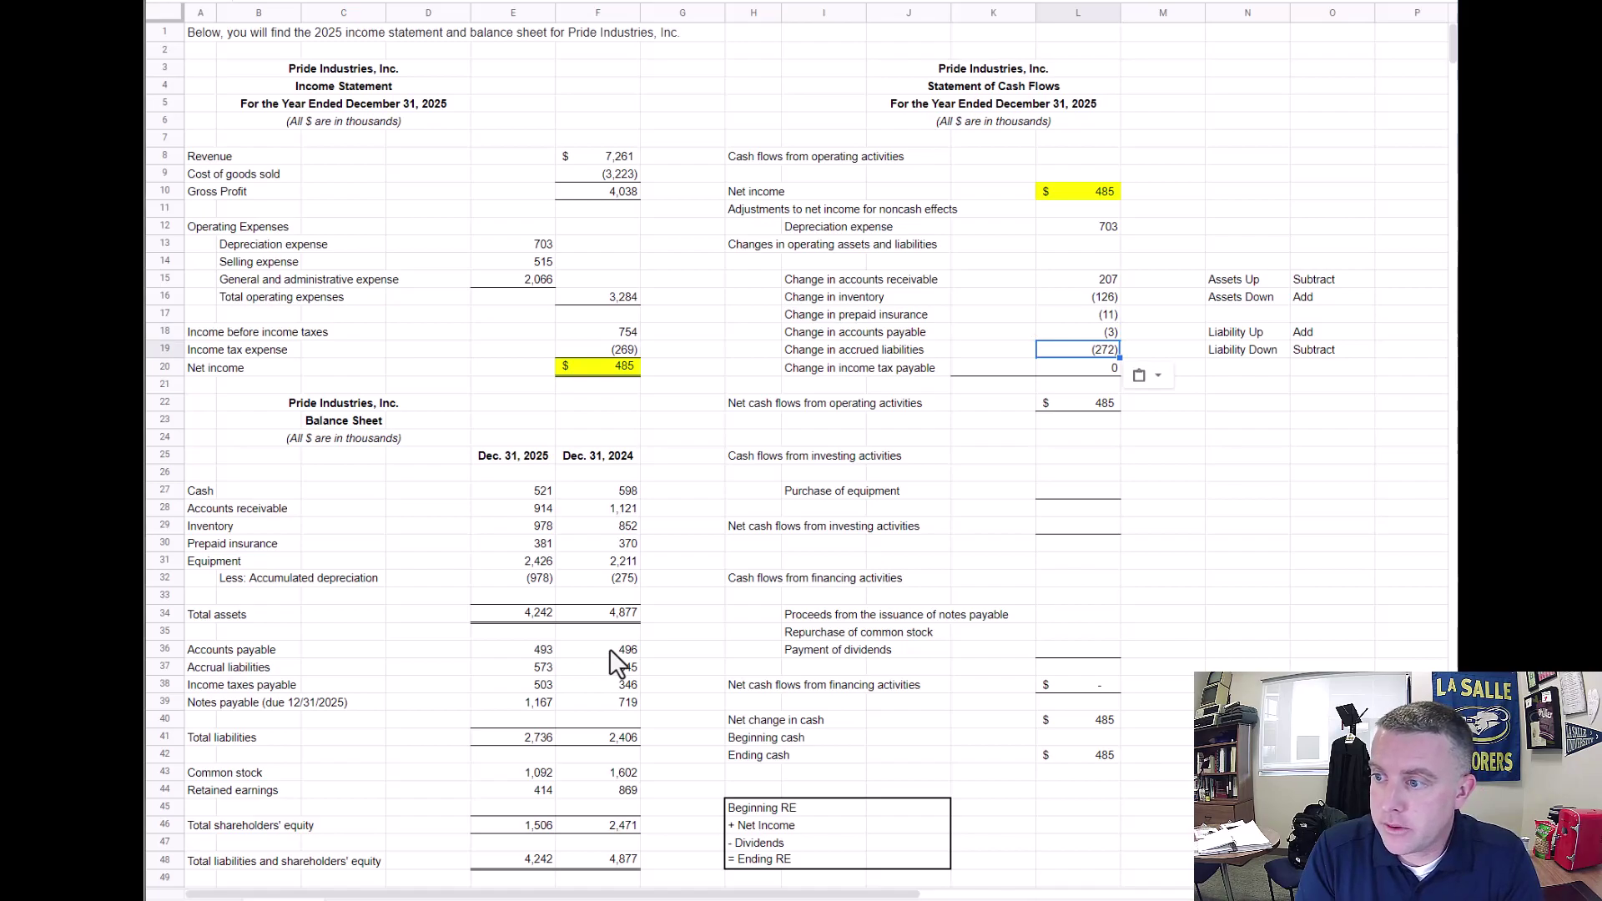
# Check the accrued liabilities formula, and calculate the change in income tax payable in L20 as =E38-F38, verifying its references
pyautogui.press('F2')
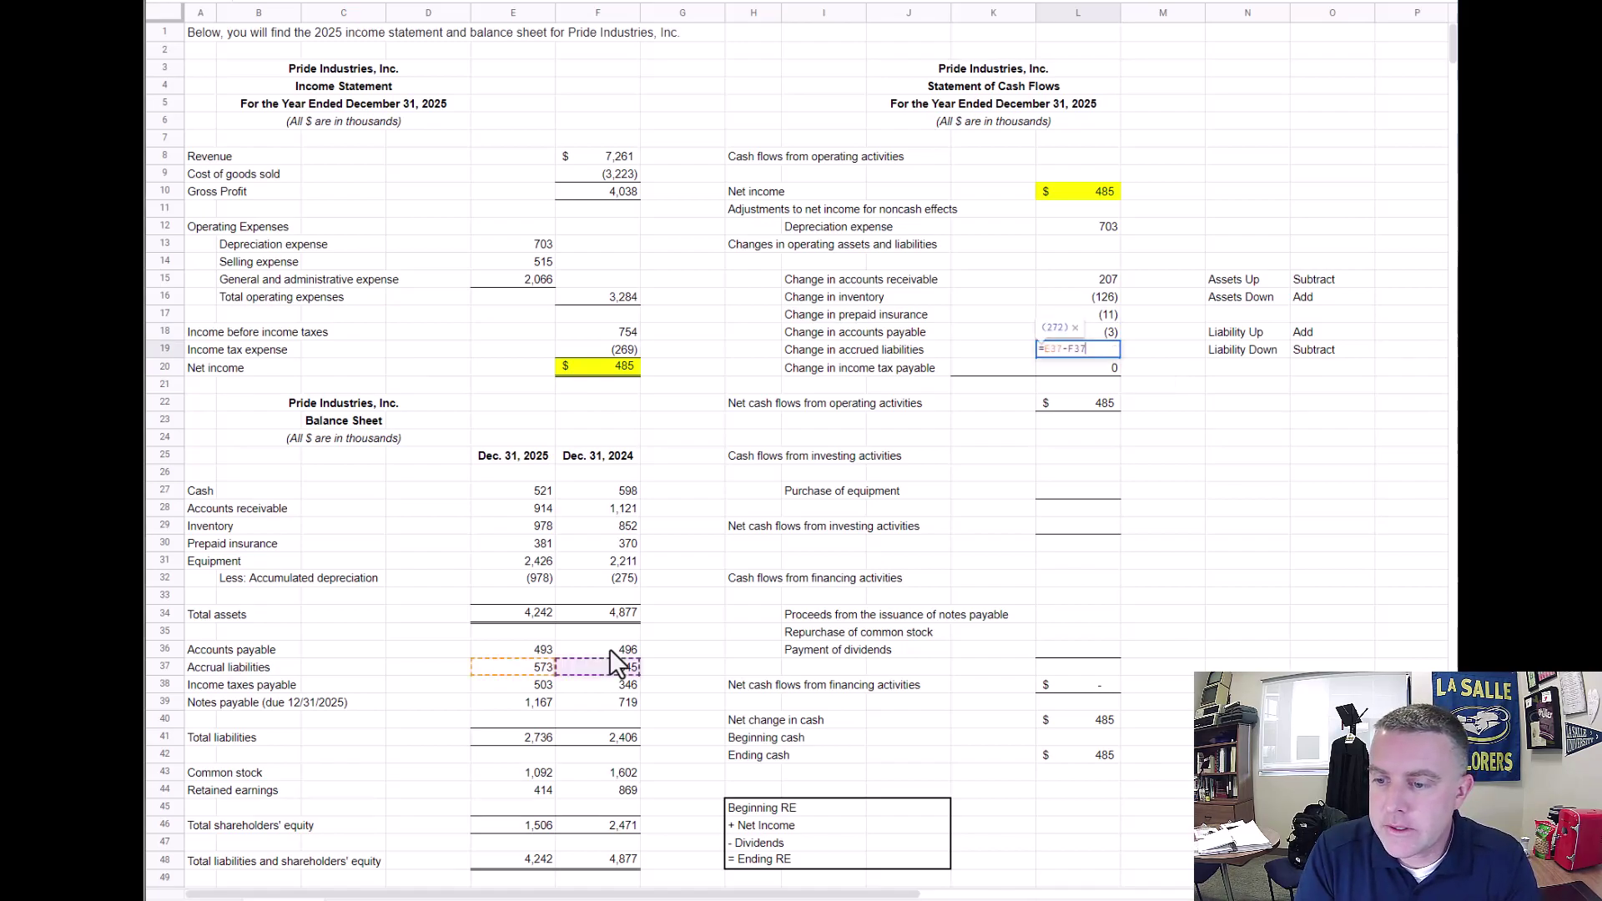
pyautogui.press('Escape')
pyautogui.press('Down')
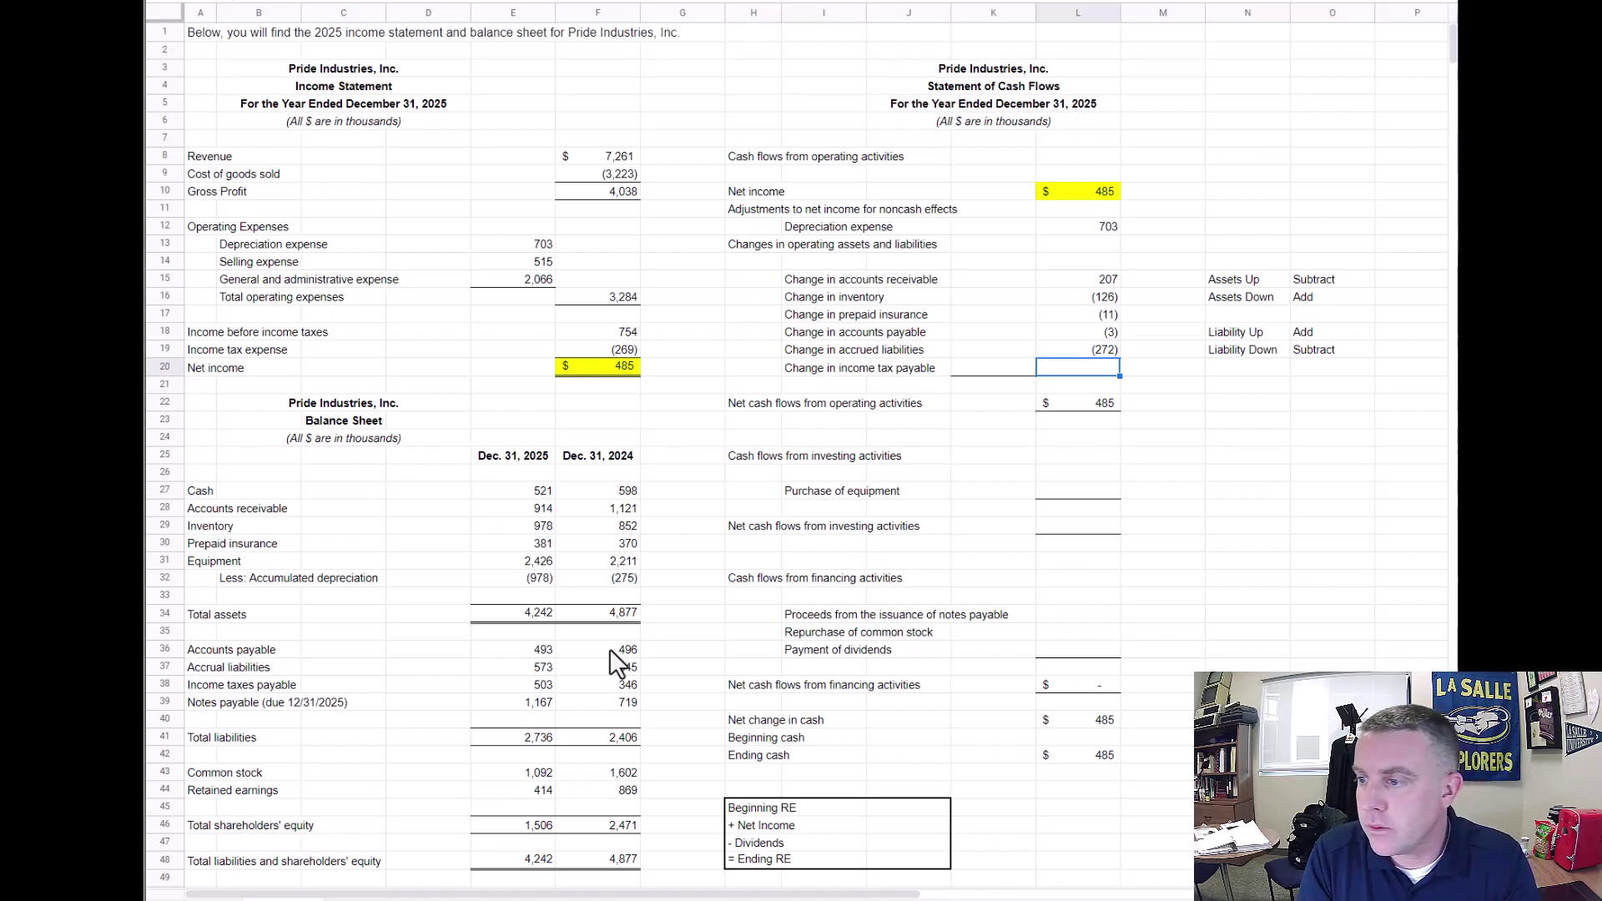
pyautogui.write('=E38-F38')
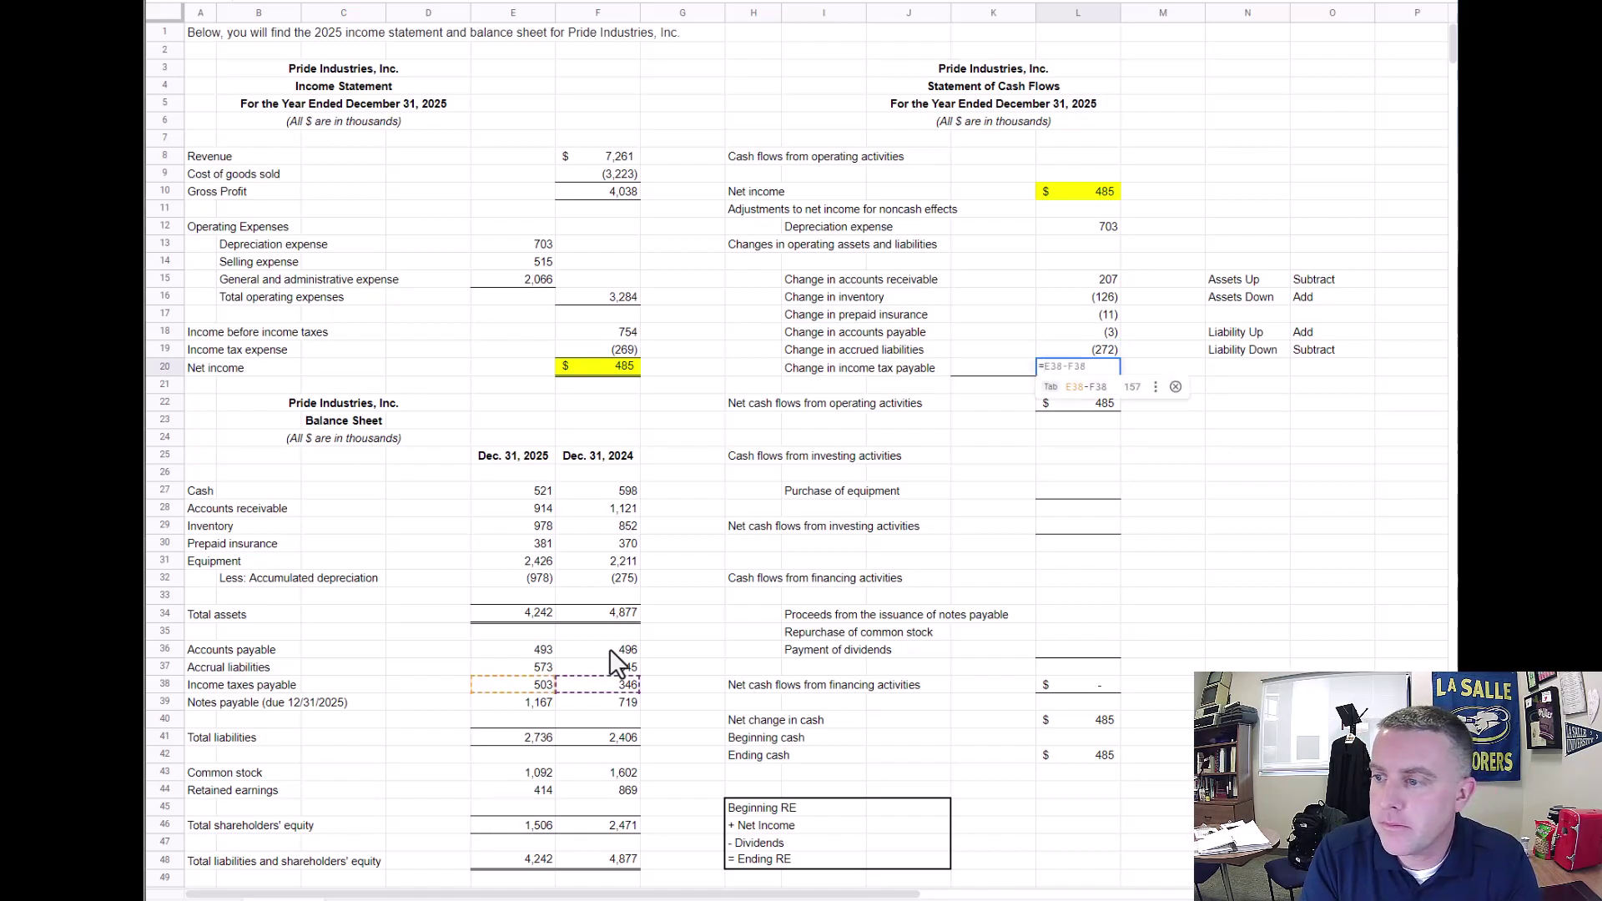
pyautogui.hotkey('ctrl', 'Return')
pyautogui.hotkey('shift', 'Up')
pyautogui.hotkey('shift', 'Down')
pyautogui.press('F2')
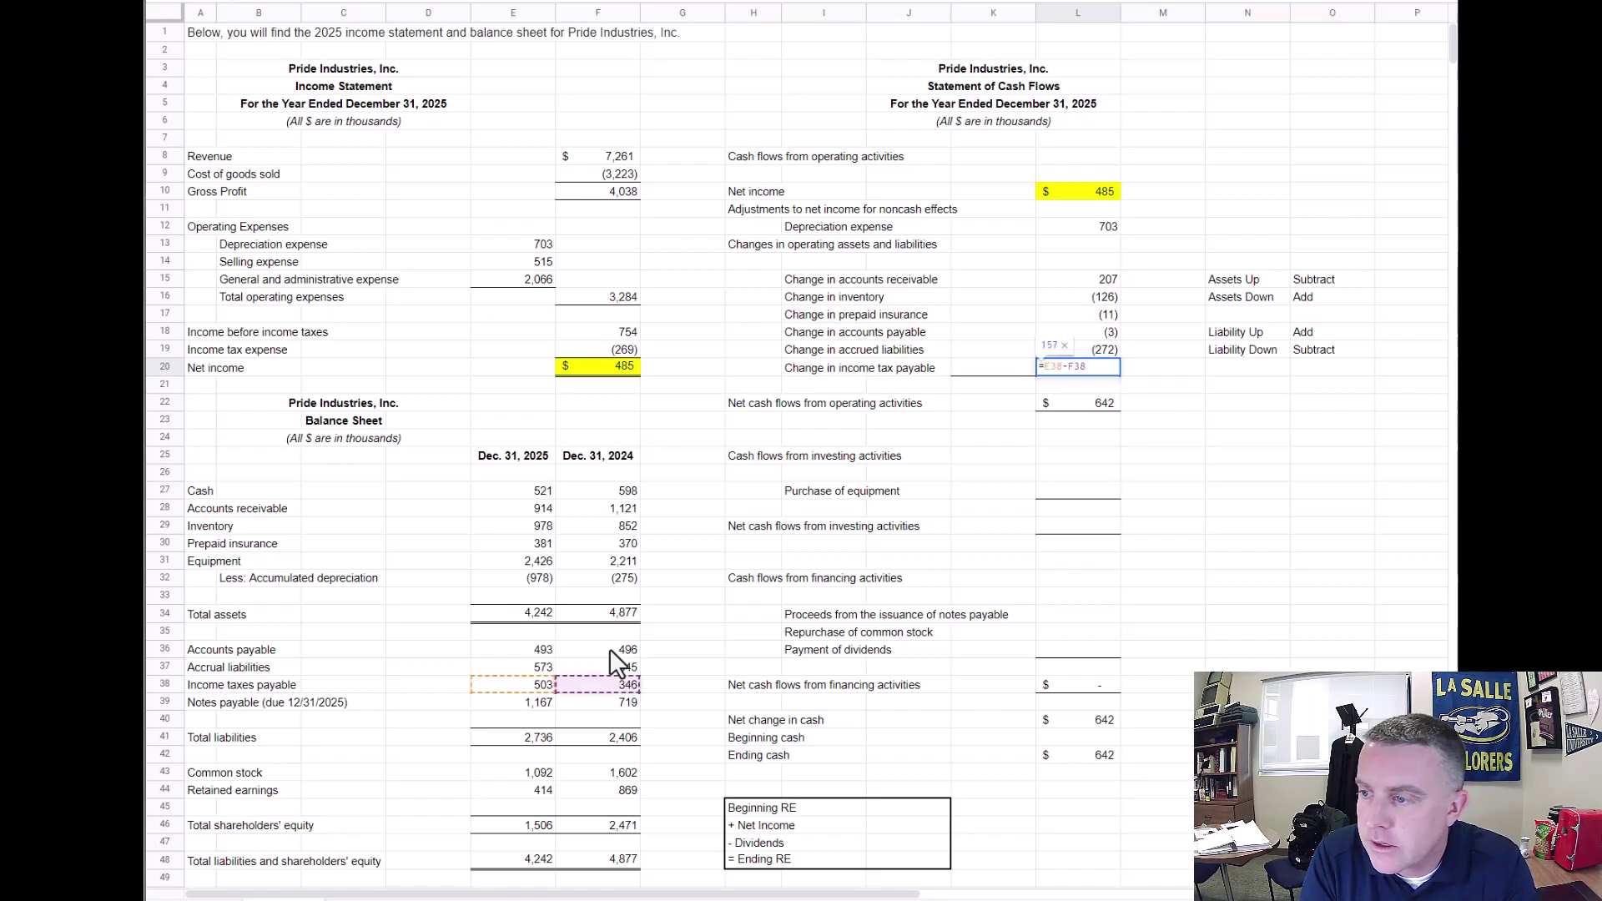
pyautogui.press('Escape')
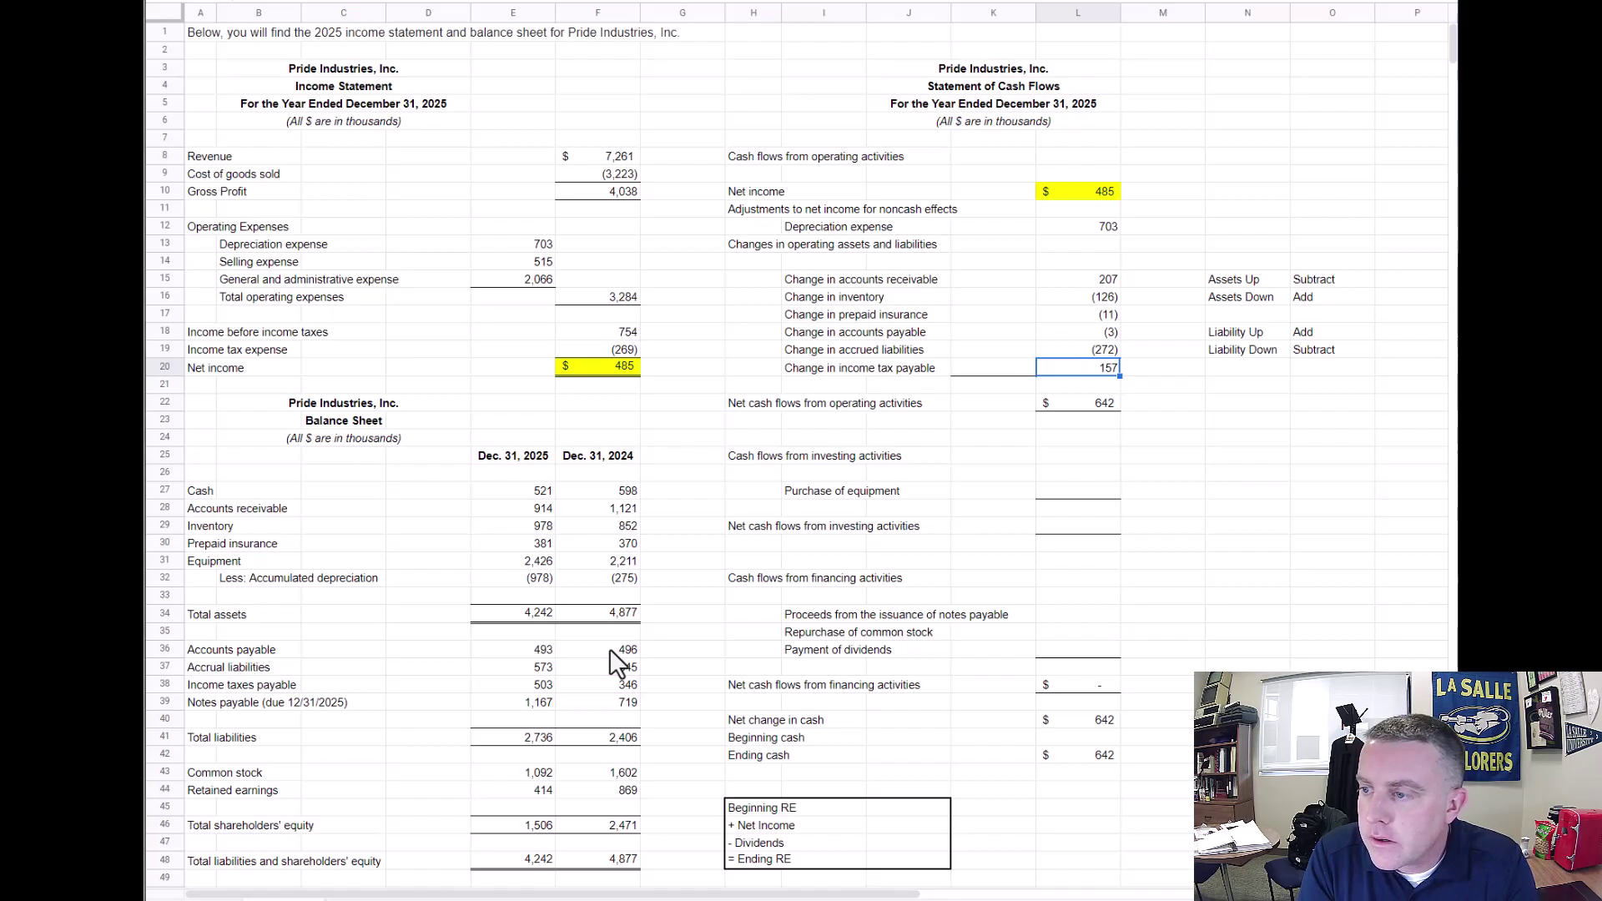
pyautogui.press('F2')
pyautogui.press('Escape')
pyautogui.press('F2')
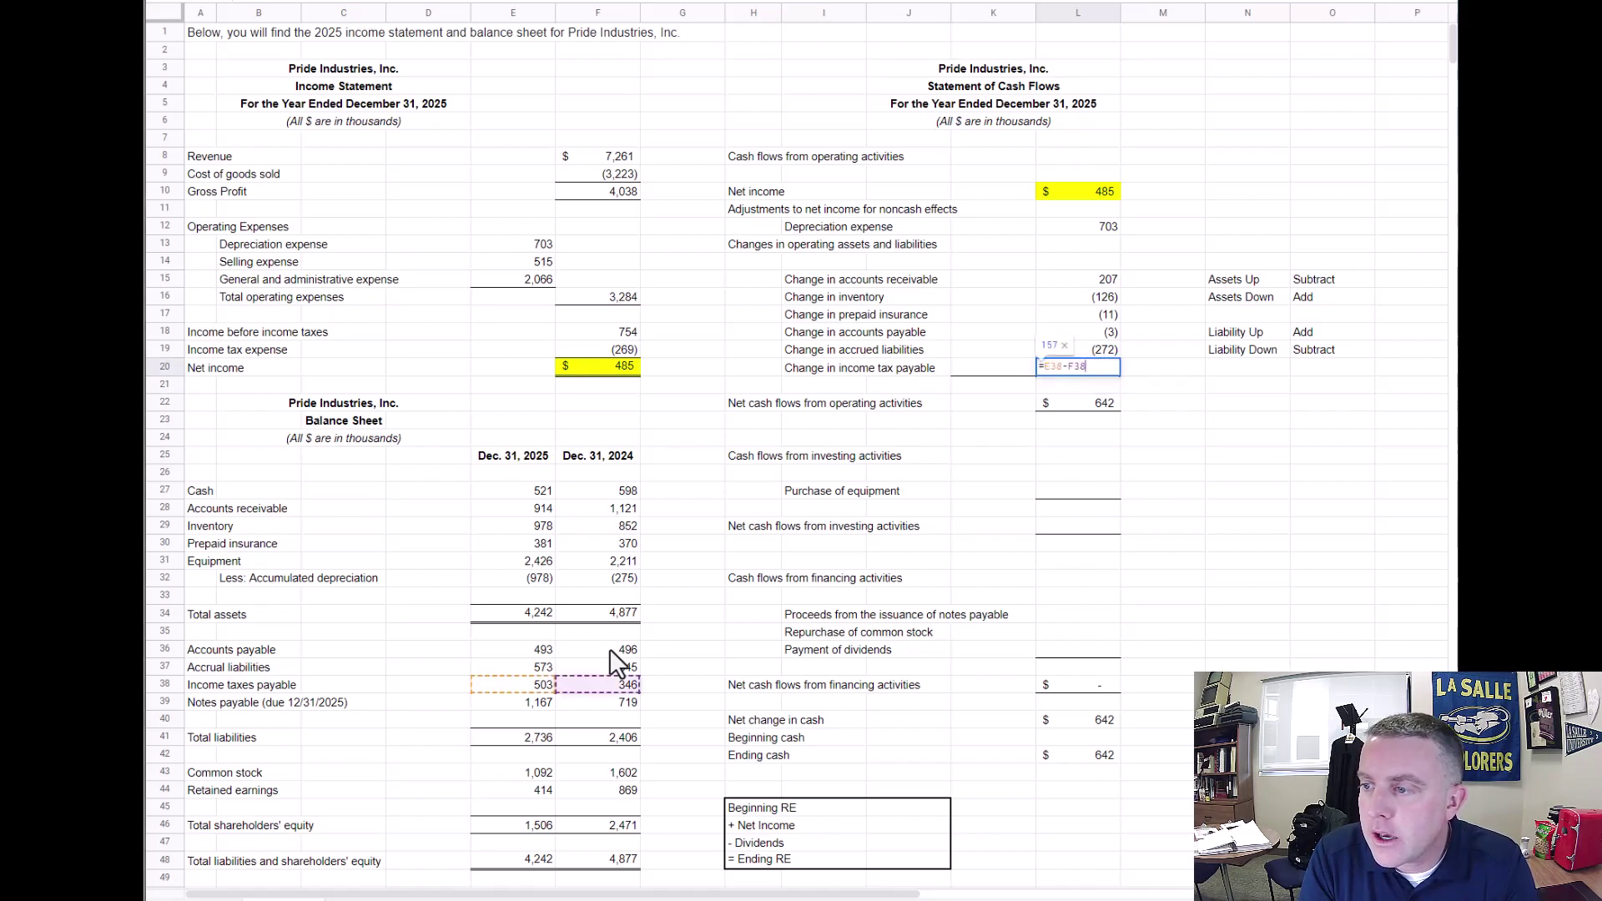
pyautogui.press('Escape')
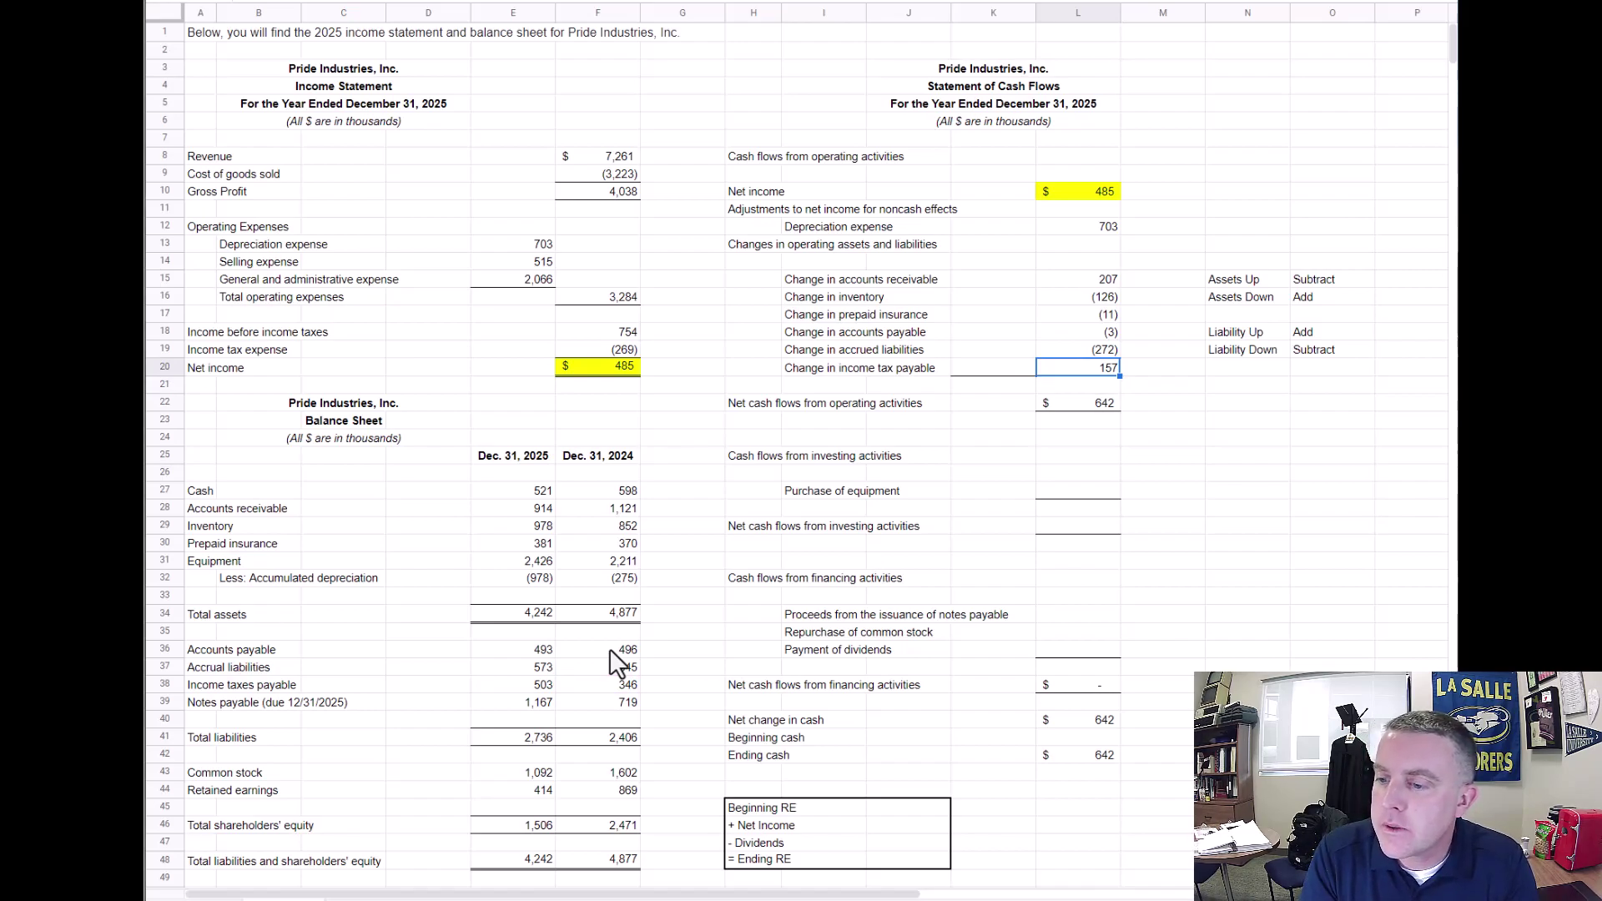
# Review the changes in operating assets and liabilities down to net cash flows from operating activities in L22
pyautogui.press('Up')
pyautogui.press('Up')
pyautogui.press('Up')
pyautogui.press('Up')
pyautogui.press('Up')
pyautogui.press('Up')
pyautogui.press('Down')
pyautogui.press('Down')
pyautogui.press('Down')
pyautogui.press('Down')
pyautogui.press('Down')
pyautogui.press('Down')
pyautogui.press('Down')
pyautogui.press('Down')
pyautogui.press('Up')
pyautogui.press('Up')
pyautogui.press('Up')
pyautogui.press('Up')
pyautogui.press('Up')
pyautogui.press('Up')
pyautogui.press('Up')
pyautogui.press('Up')
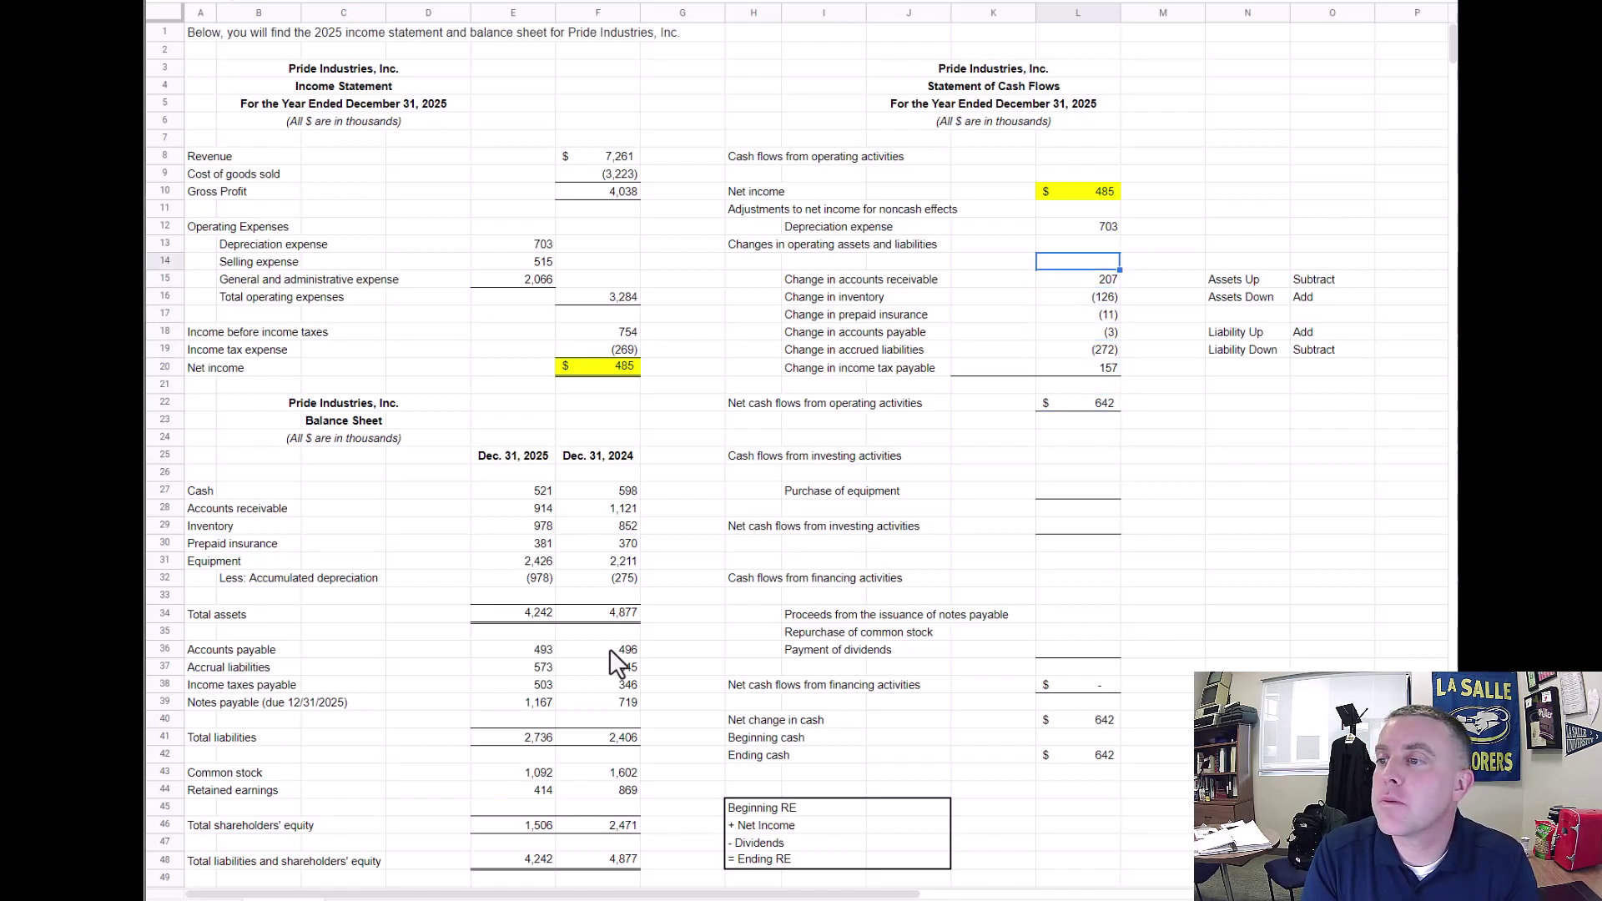
pyautogui.press('Down')
pyautogui.press('Down')
pyautogui.press('Down')
pyautogui.press('Down')
pyautogui.press('Down')
pyautogui.press('Down')
pyautogui.press('Down')
pyautogui.press('Down')
pyautogui.press('Down')
pyautogui.press('Down')
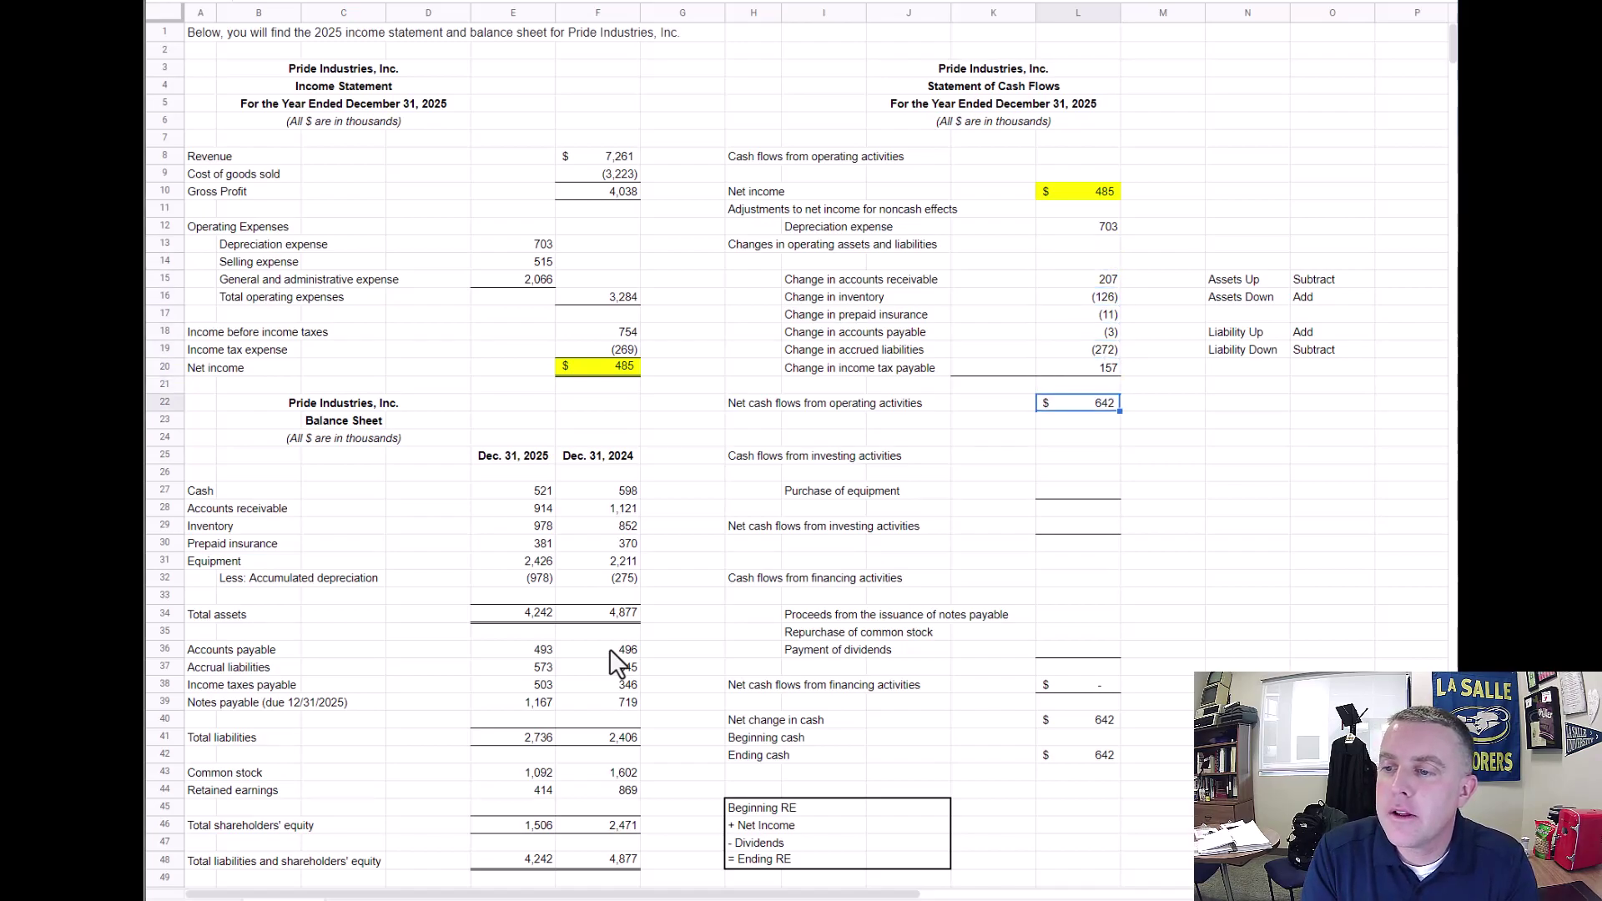
# Compare the 2024 and 2025 equipment balances and calculate the purchase of equipment in L27 as =F31-E31
pyautogui.press('Down')
pyautogui.press('Down')
pyautogui.press('Down')
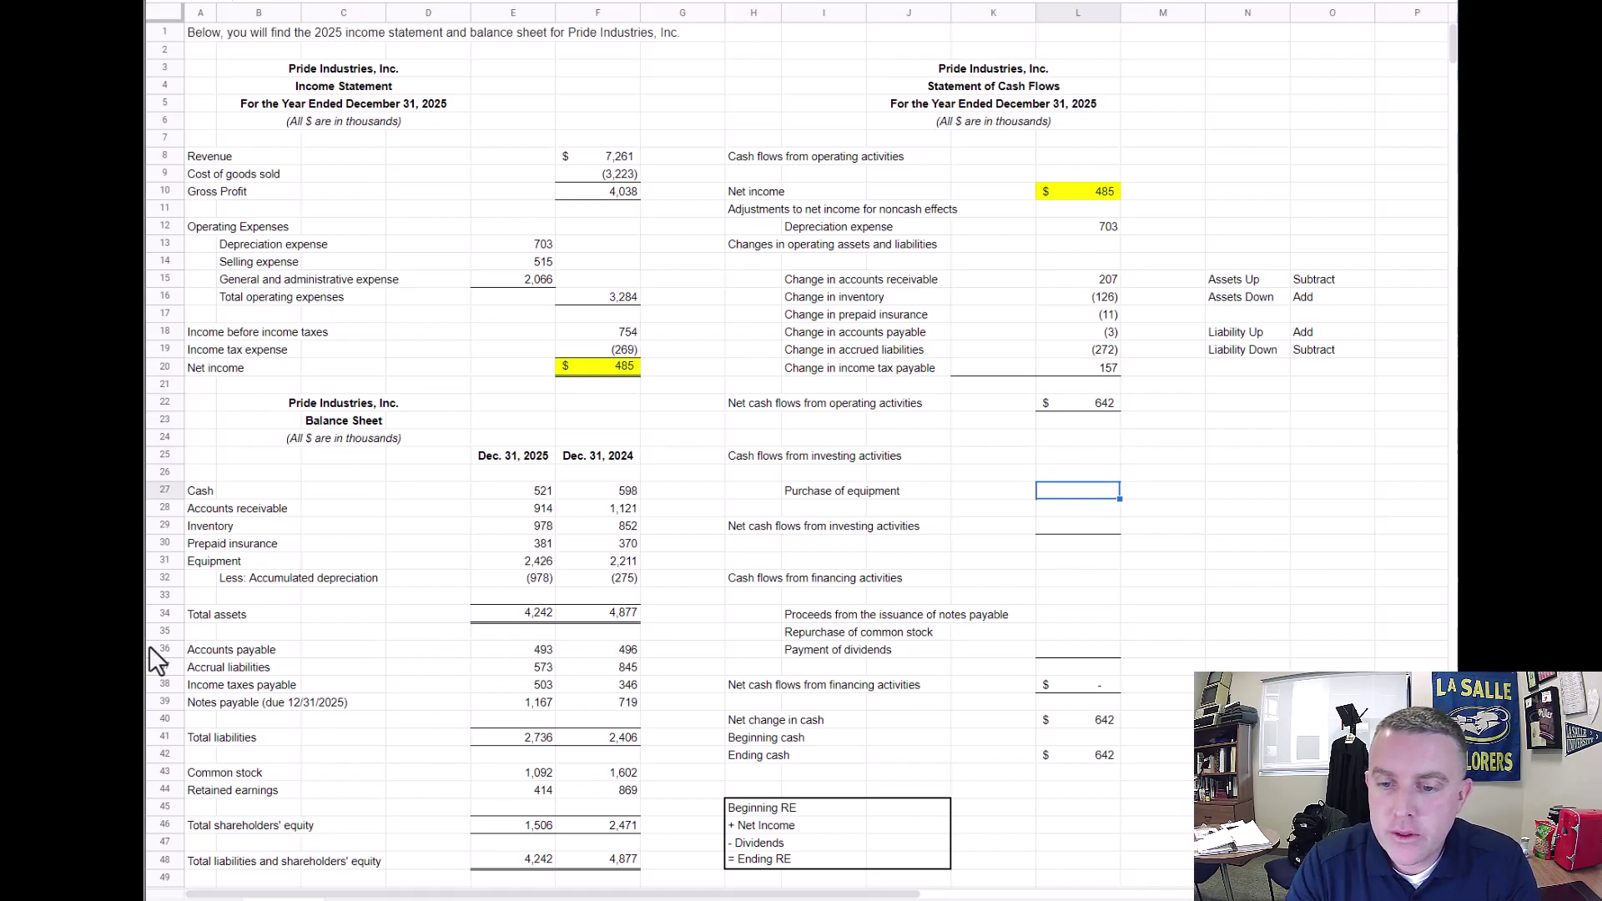
pyautogui.click(616, 562)
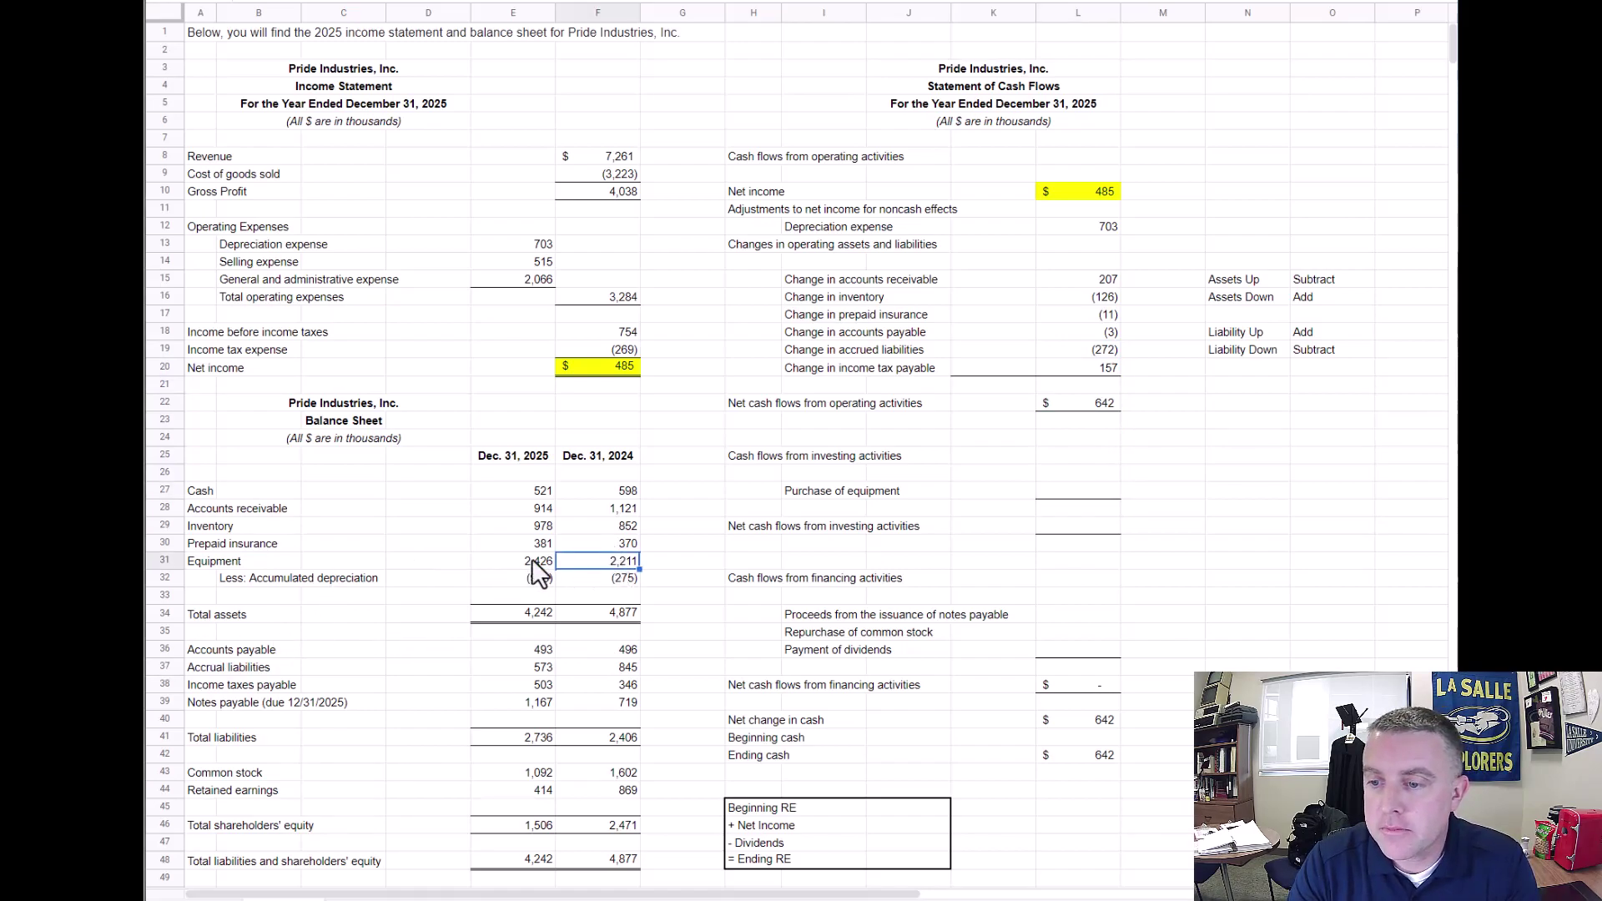
pyautogui.click(541, 564)
pyautogui.click(618, 564)
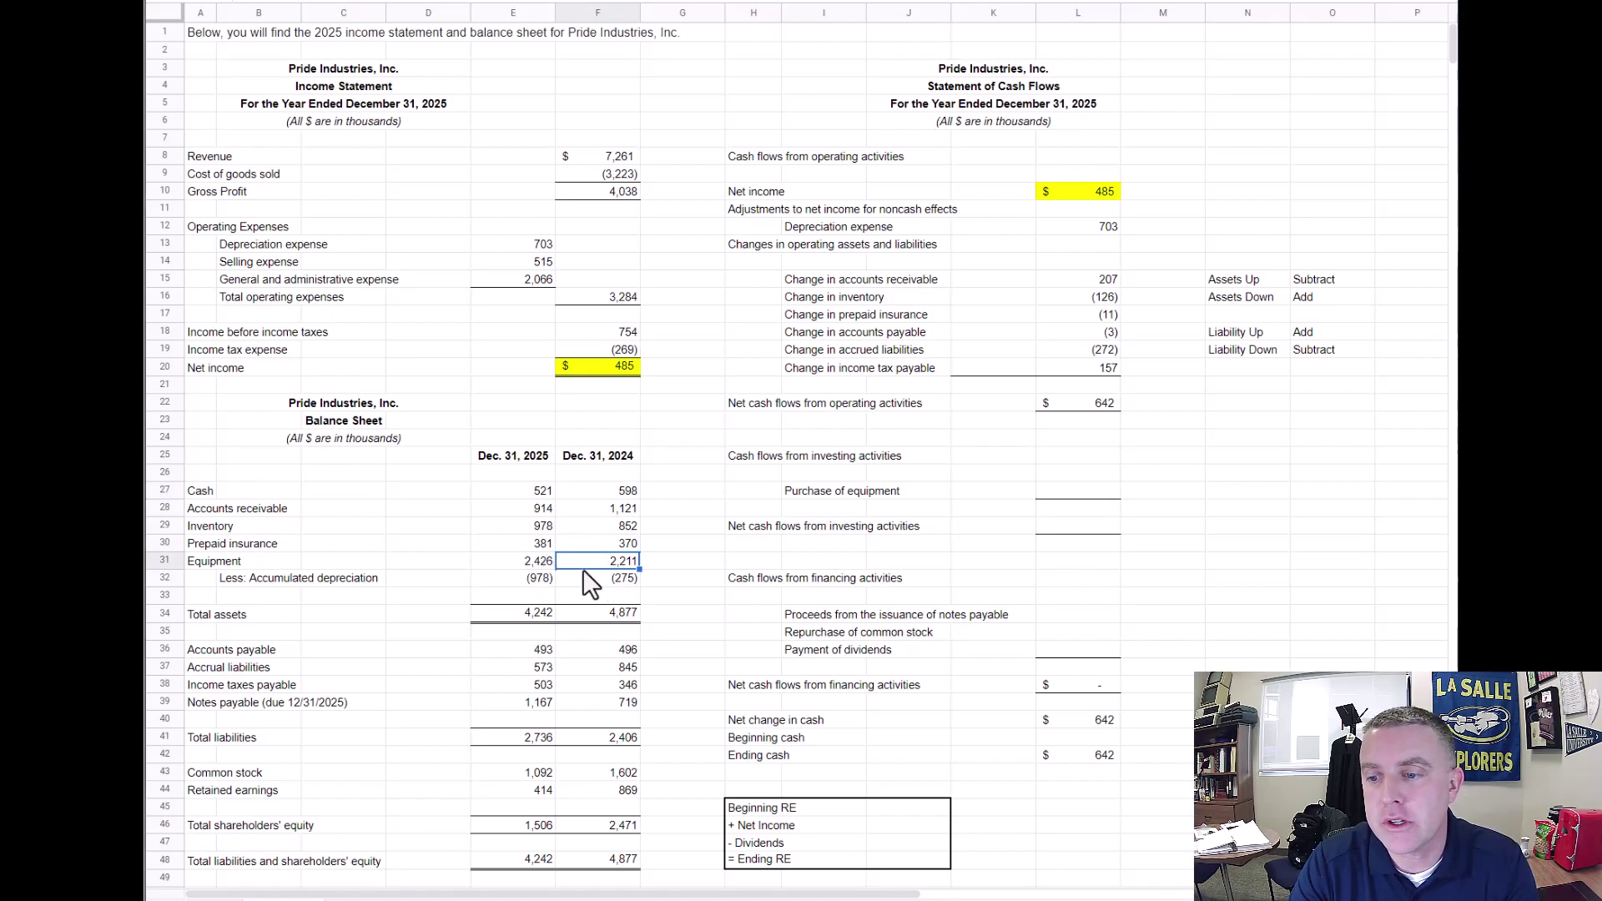
pyautogui.click(534, 562)
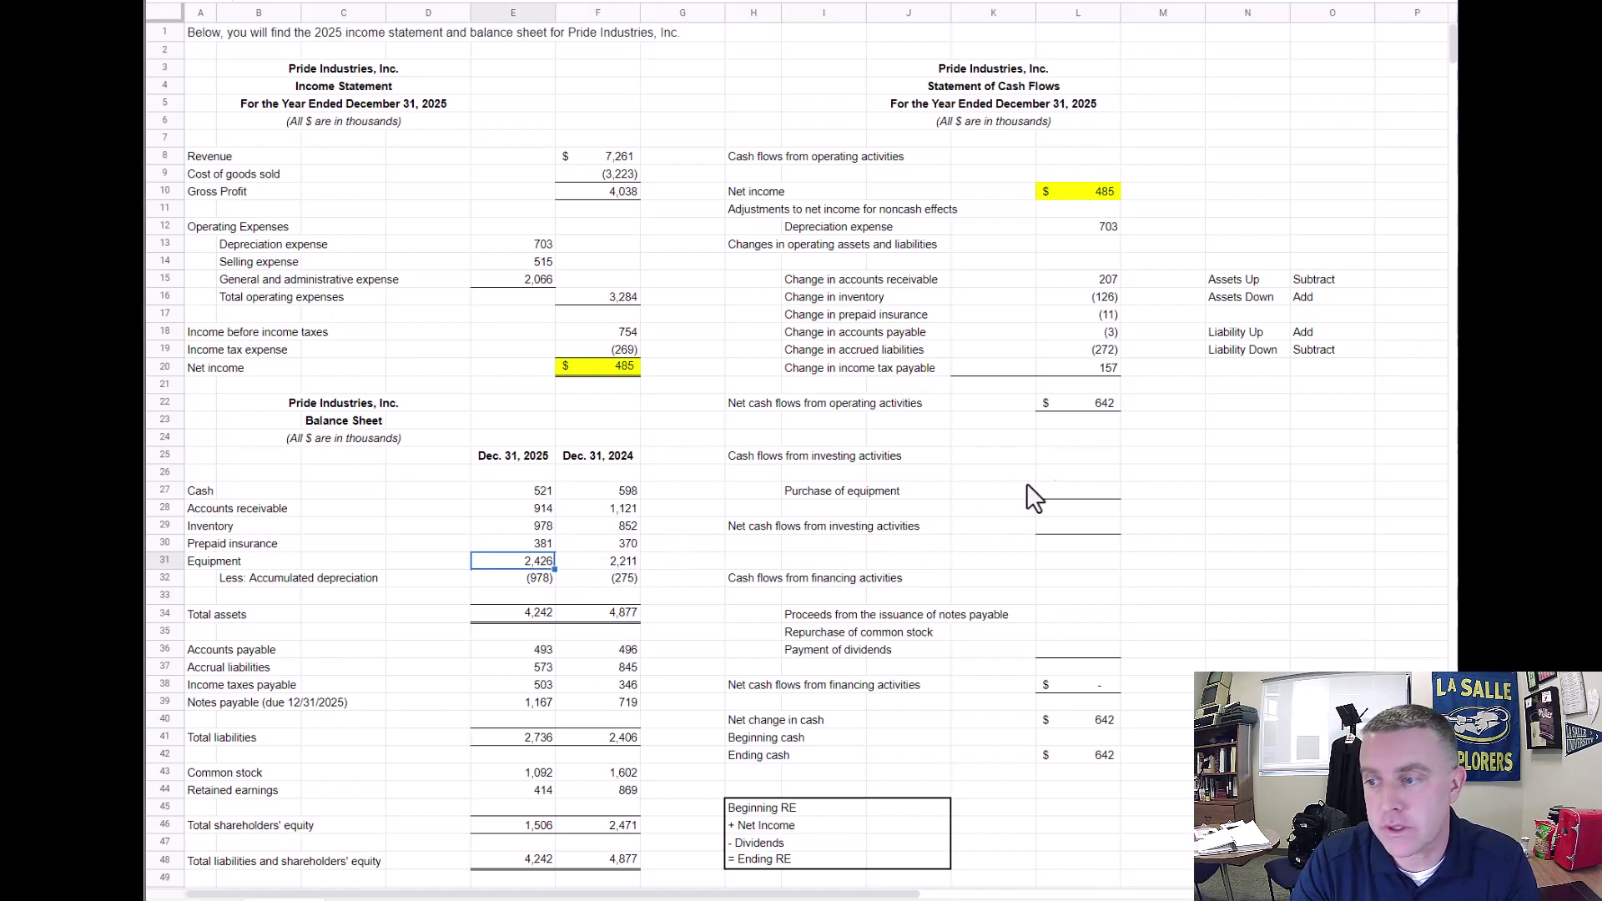
pyautogui.click(1076, 495)
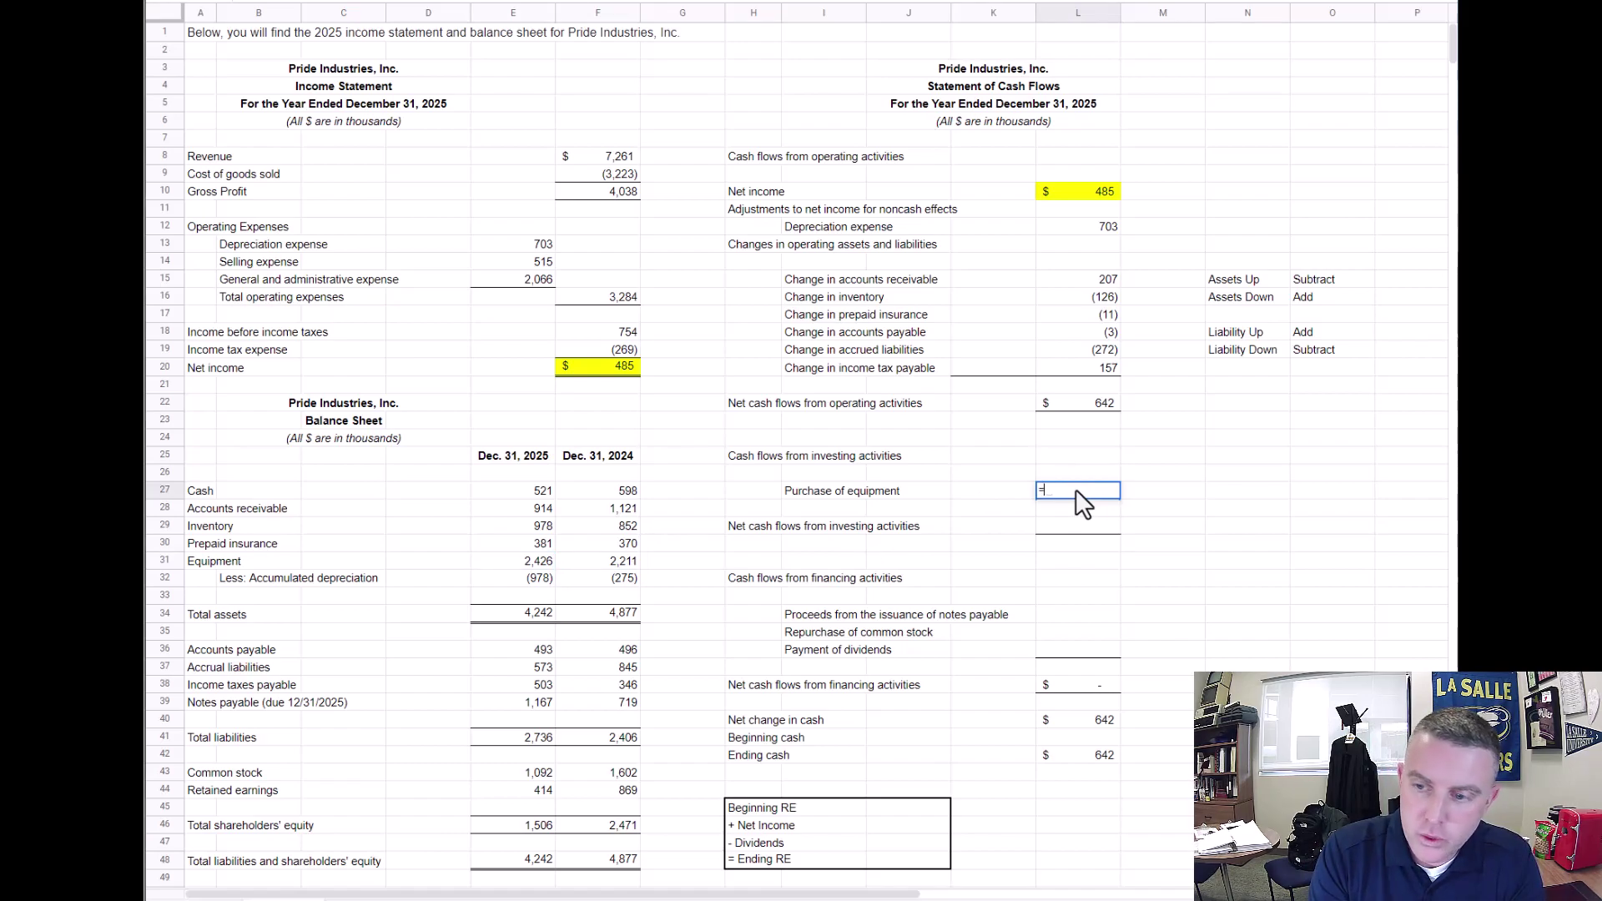
pyautogui.click(594, 558)
pyautogui.write('-')
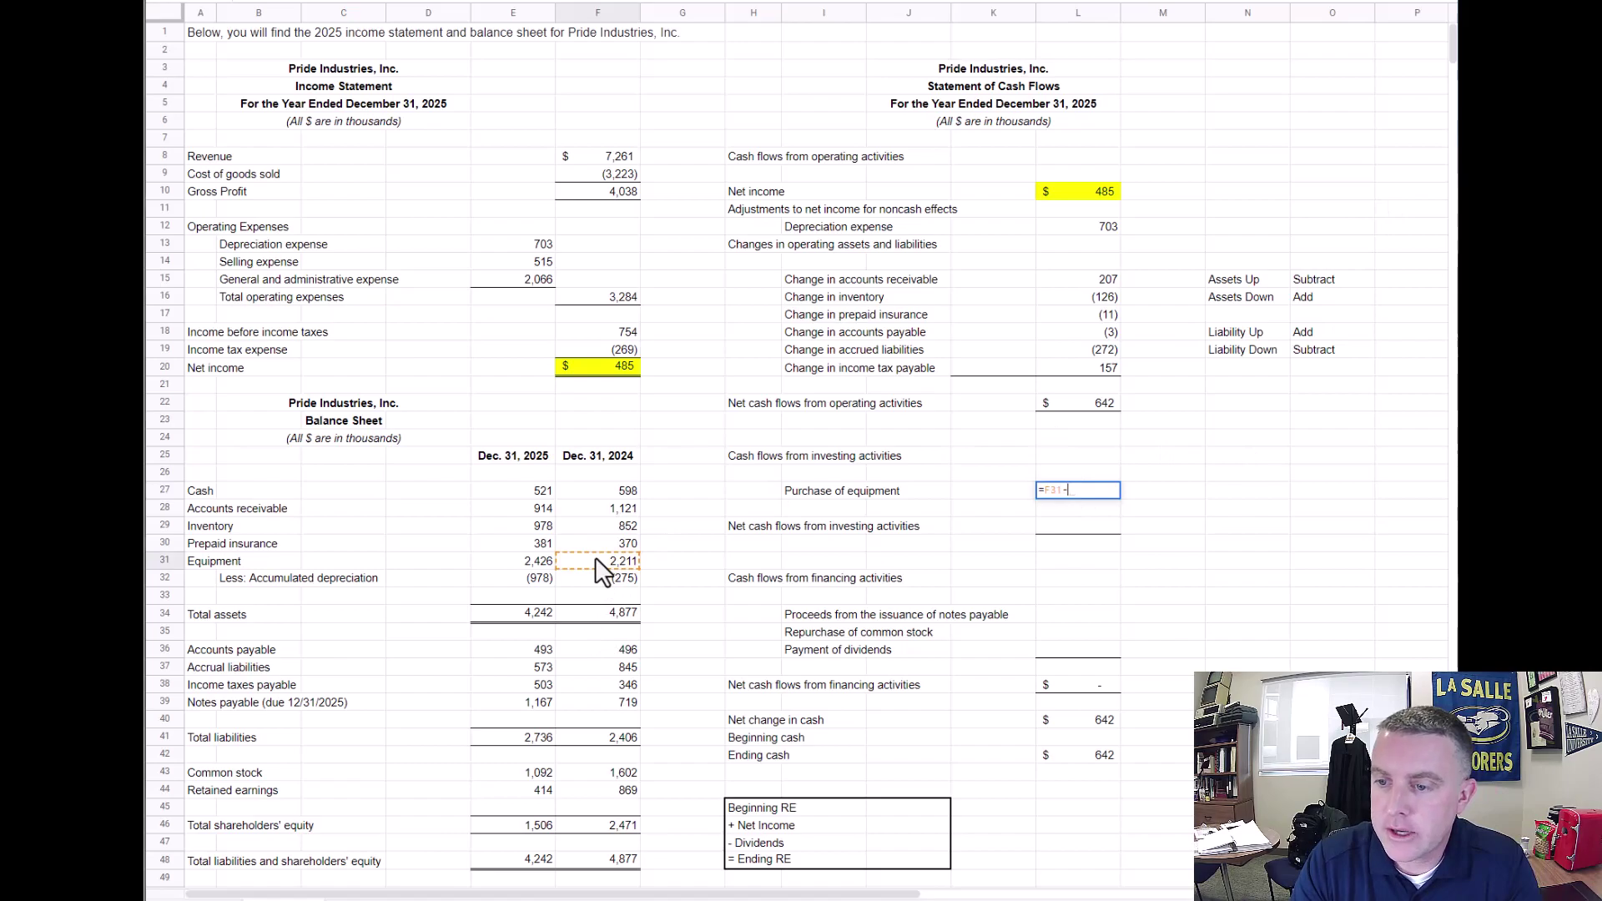
pyautogui.click(512, 562)
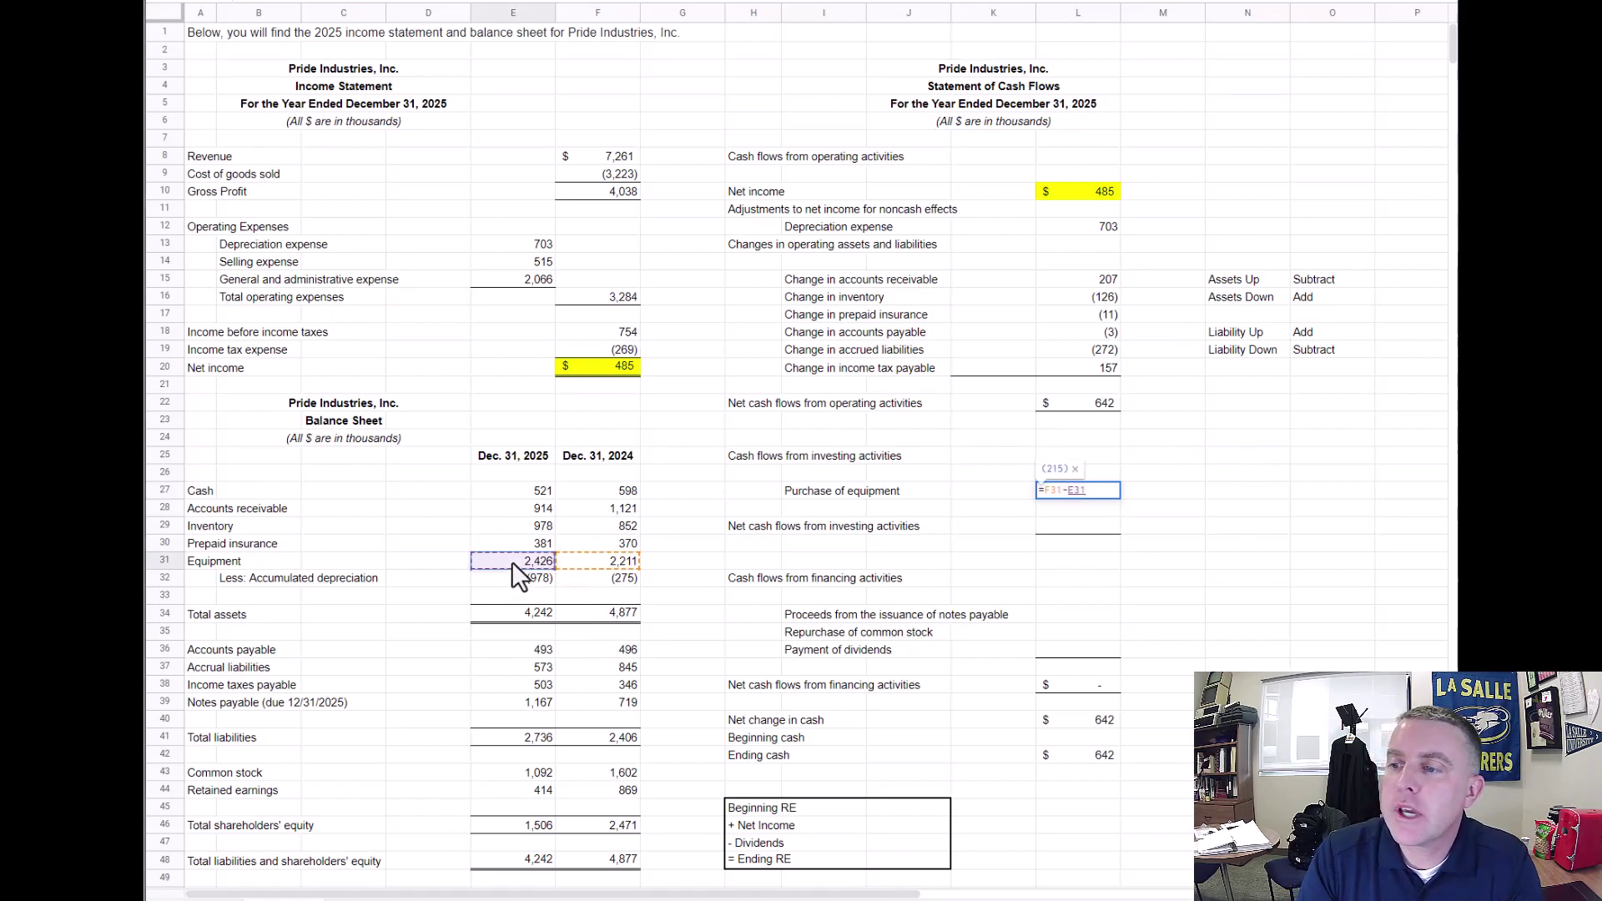
pyautogui.press('Return')
pyautogui.press('Up')
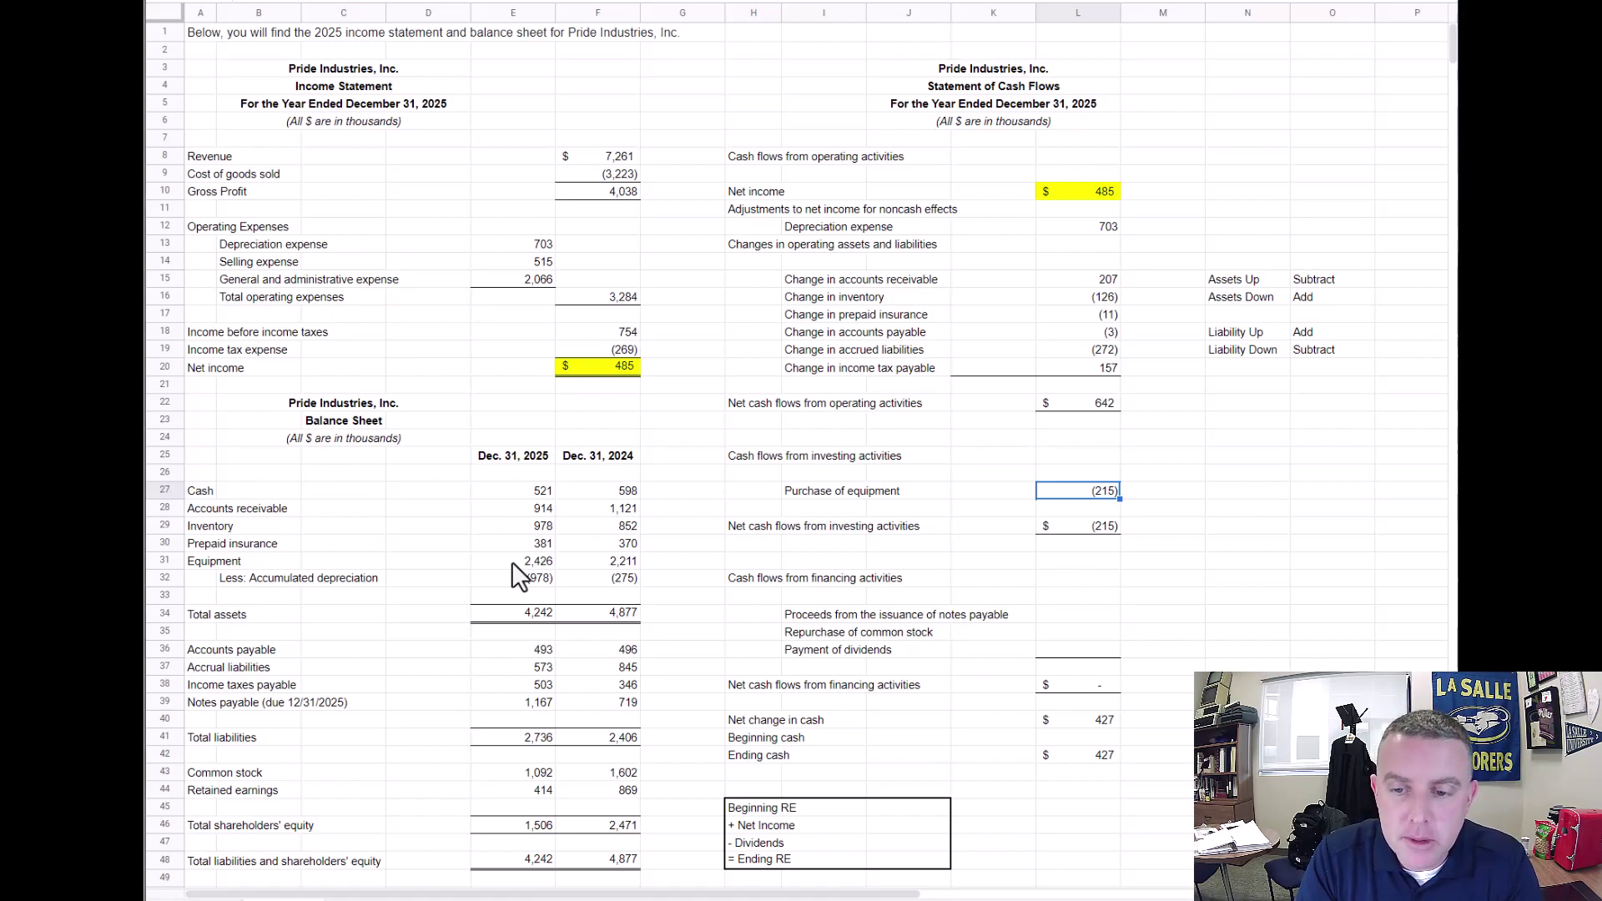
# Calculate the proceeds from the issuance of notes payable in L34 as the 2025 balance minus the 2024 balance, =E39-F39
pyautogui.press('Down')
pyautogui.press('Down')
pyautogui.press('Down')
pyautogui.press('Down')
pyautogui.press('Down')
pyautogui.press('Down')
pyautogui.press('Down')
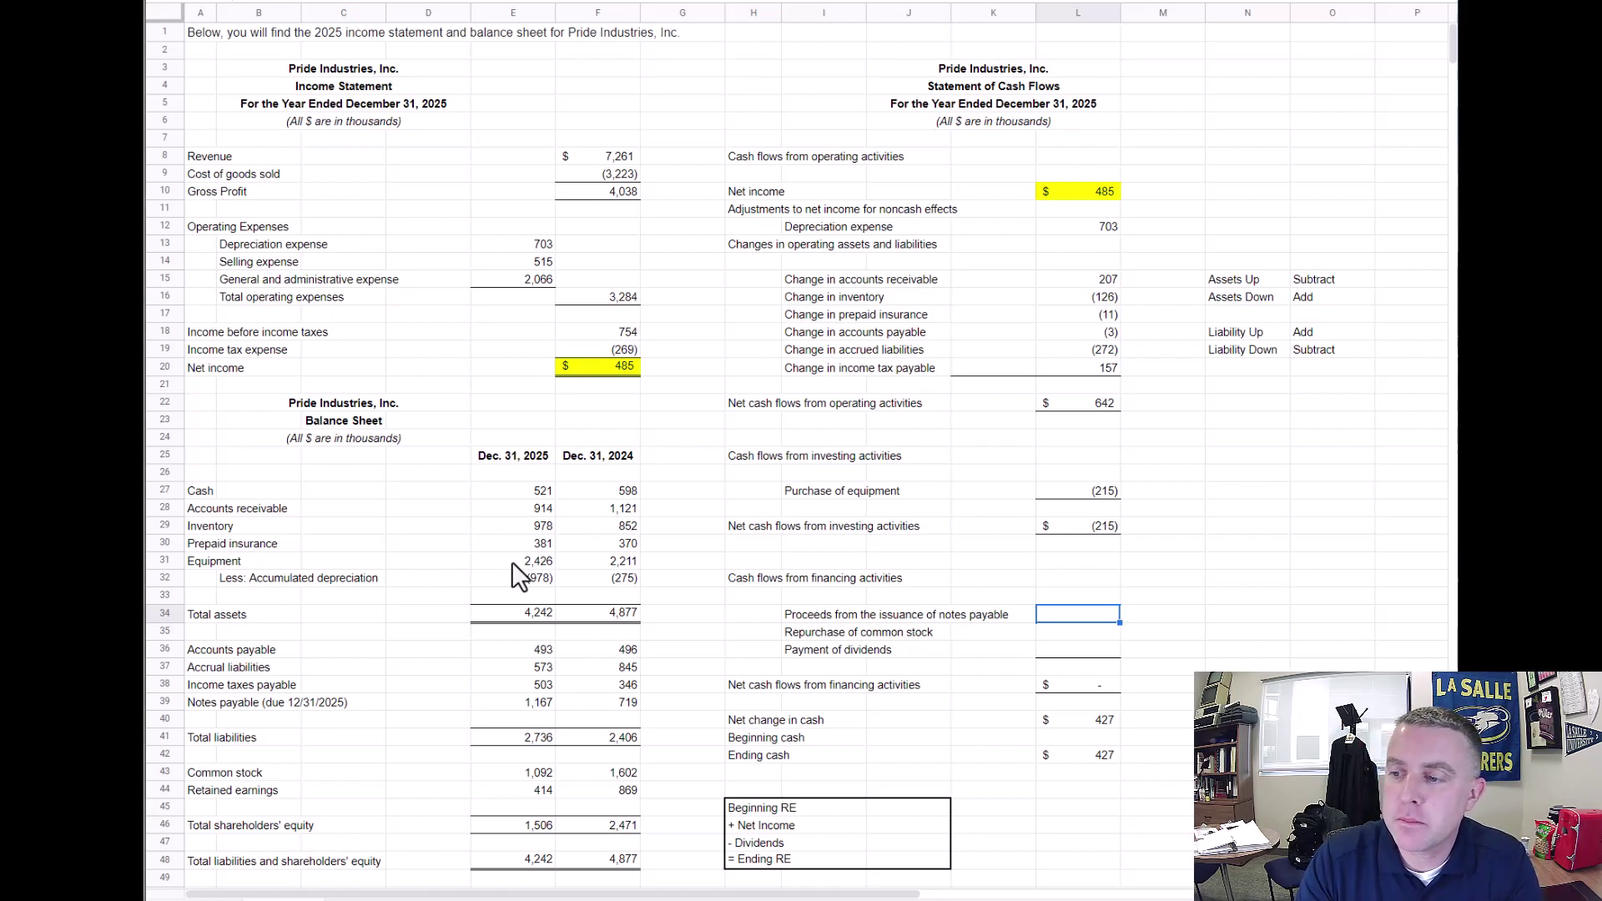
pyautogui.write('=')
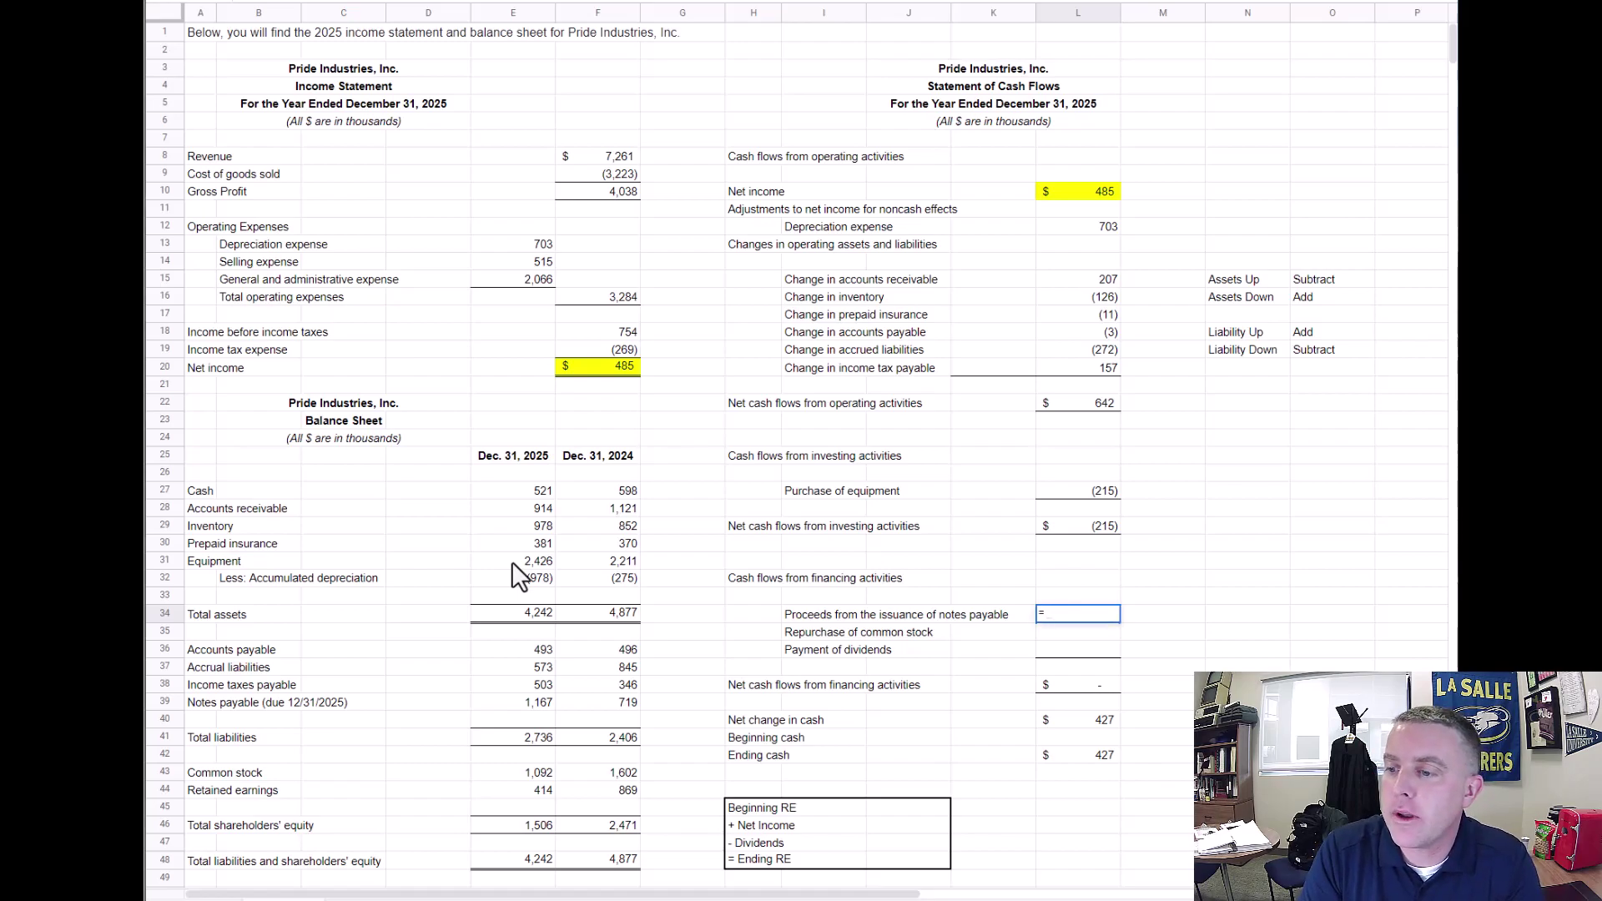
pyautogui.press('Left')
pyautogui.press('Left')
pyautogui.press('Left')
pyautogui.press('Left')
pyautogui.press('Left')
pyautogui.press('Left')
pyautogui.press('Left')
pyautogui.press('Down')
pyautogui.press('Down')
pyautogui.press('Down')
pyautogui.press('Down')
pyautogui.press('Down')
pyautogui.write('-')
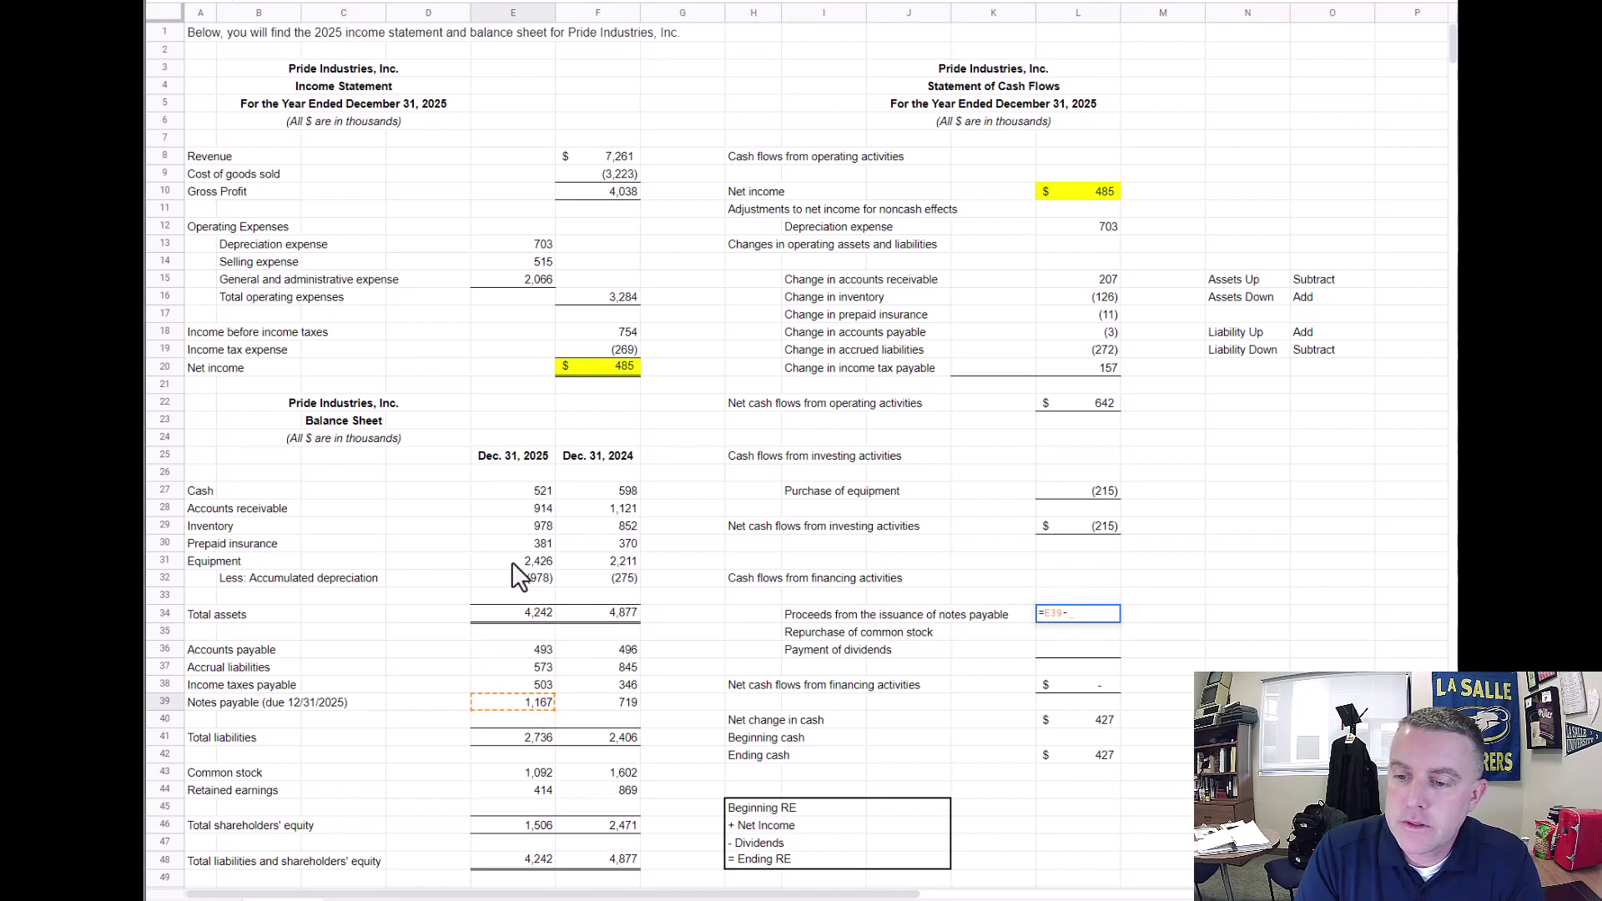
pyautogui.click(623, 704)
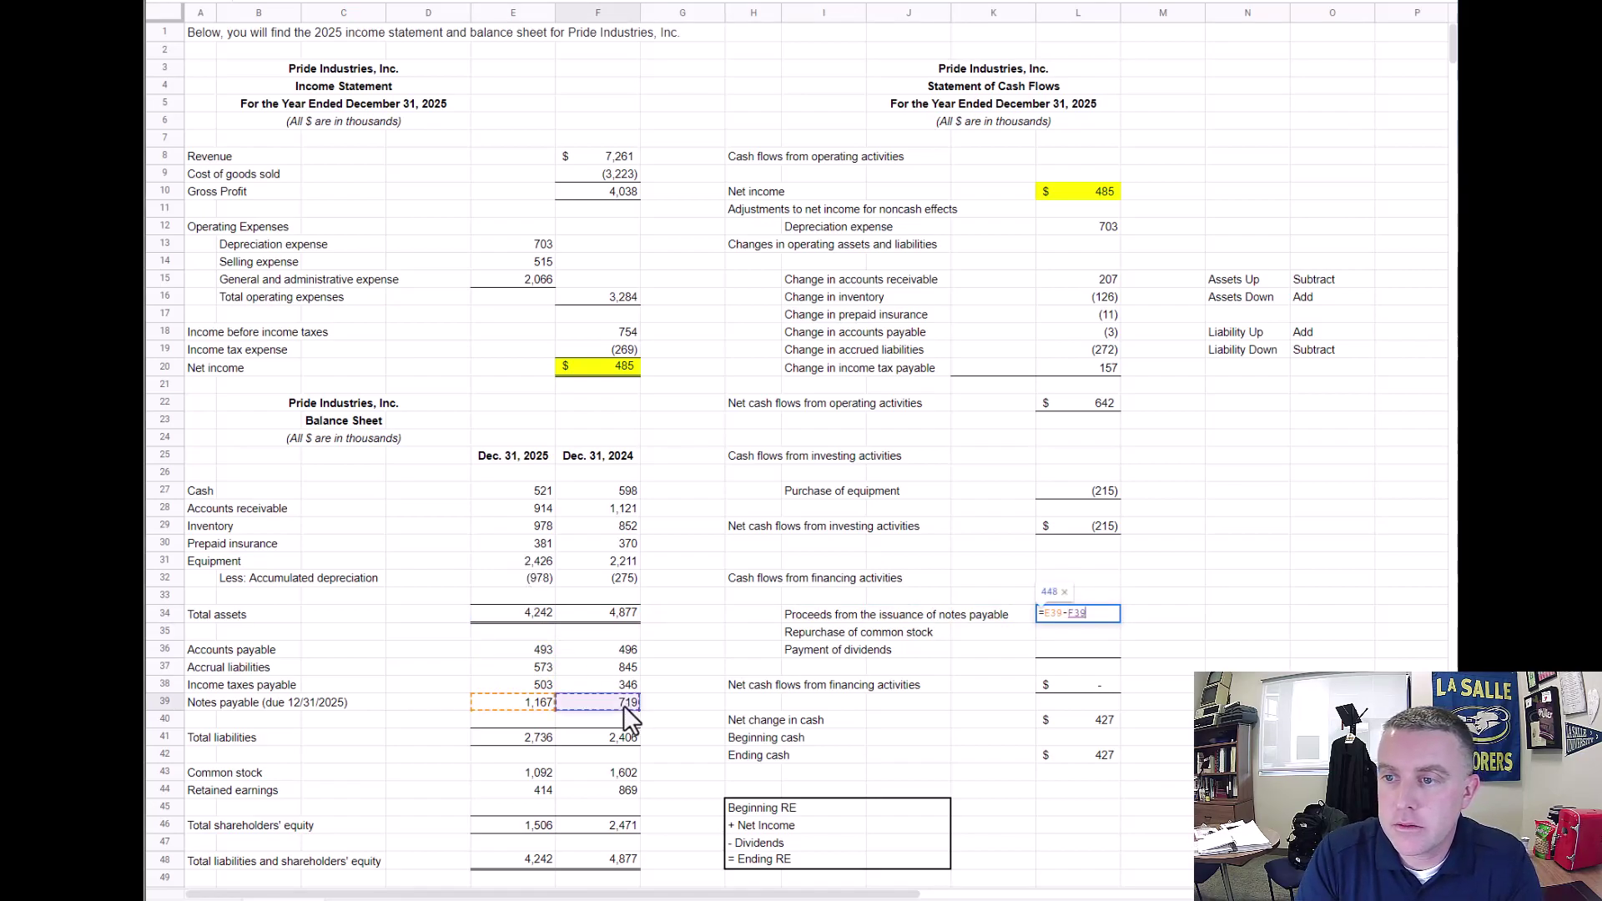
pyautogui.press('Return')
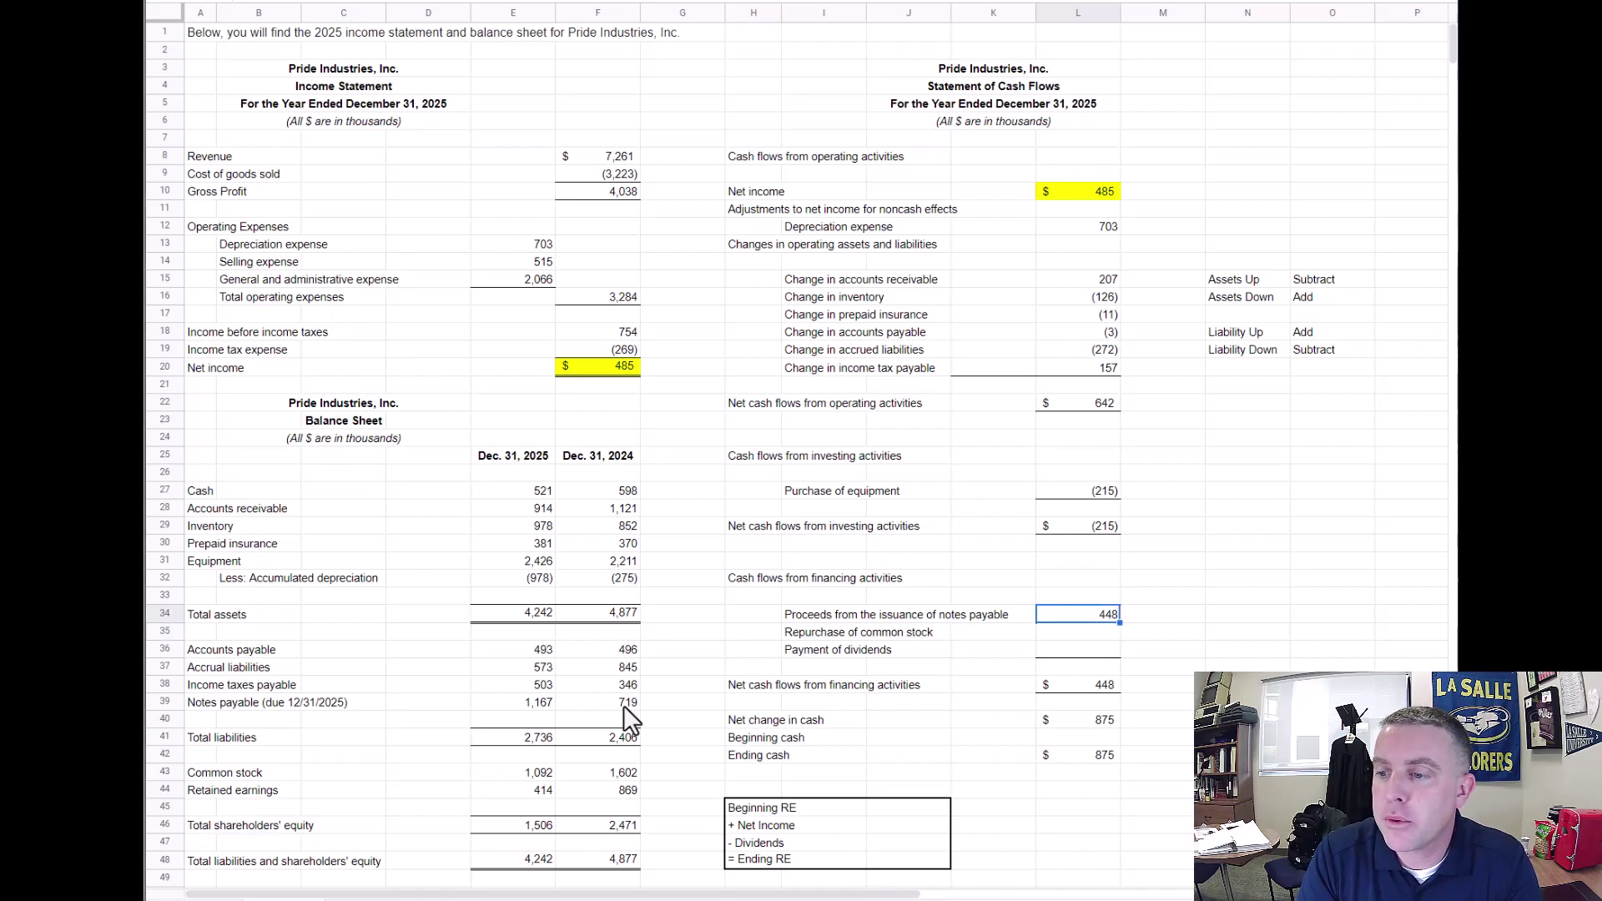
# Compare the 2024 and 2025 common stock balances and calculate the repurchase of common stock in L35 as =E43-F43
pyautogui.press('Down')
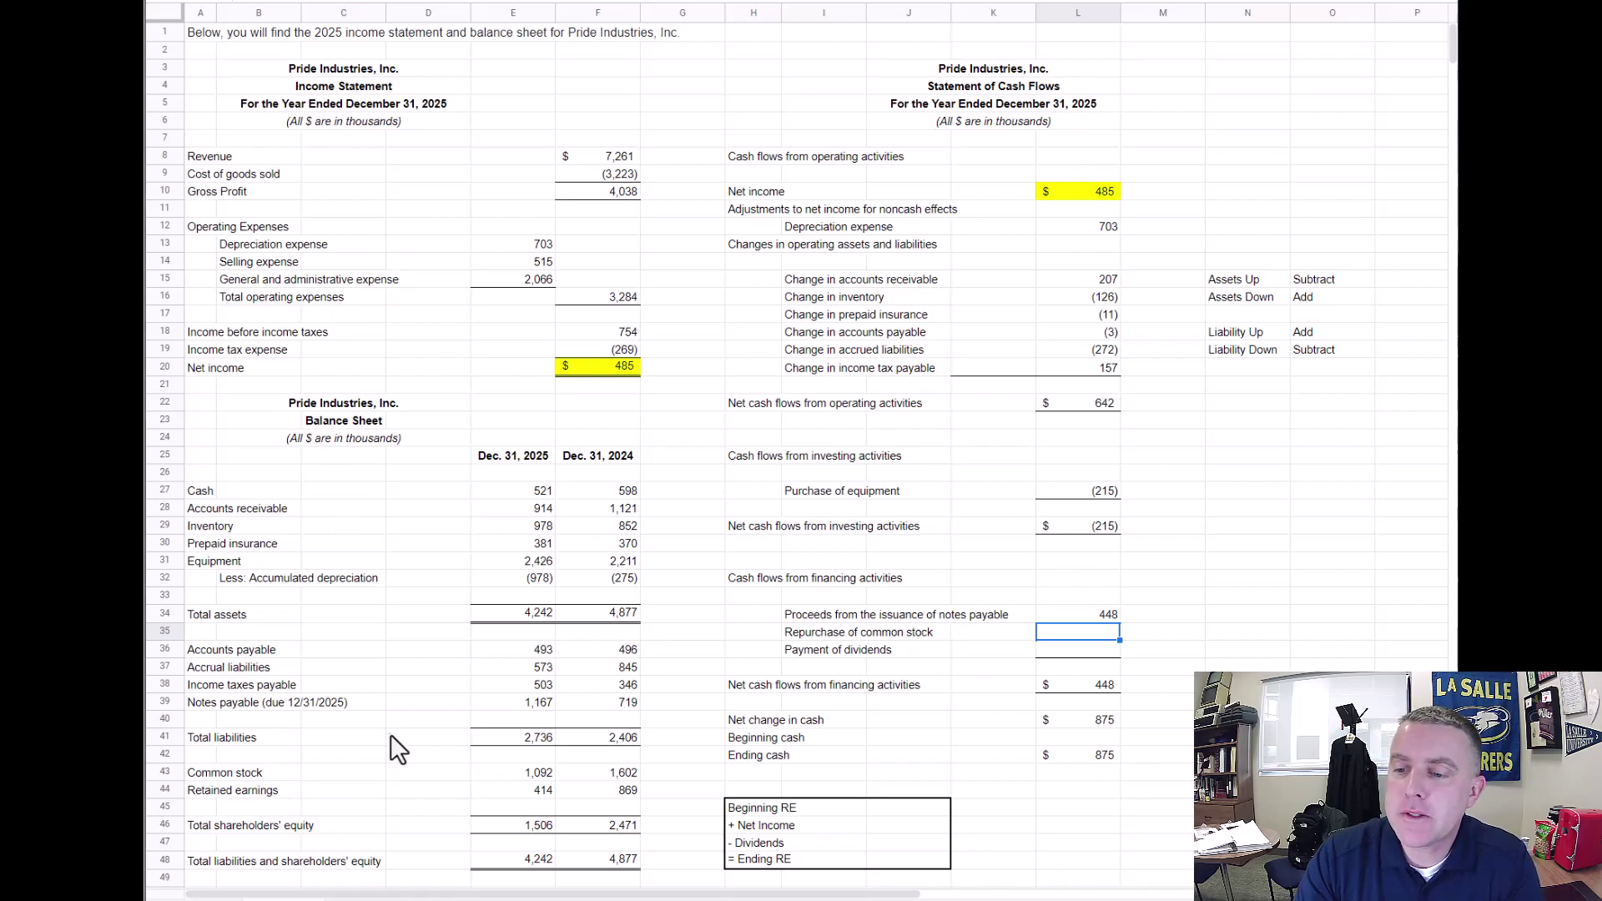
pyautogui.click(622, 774)
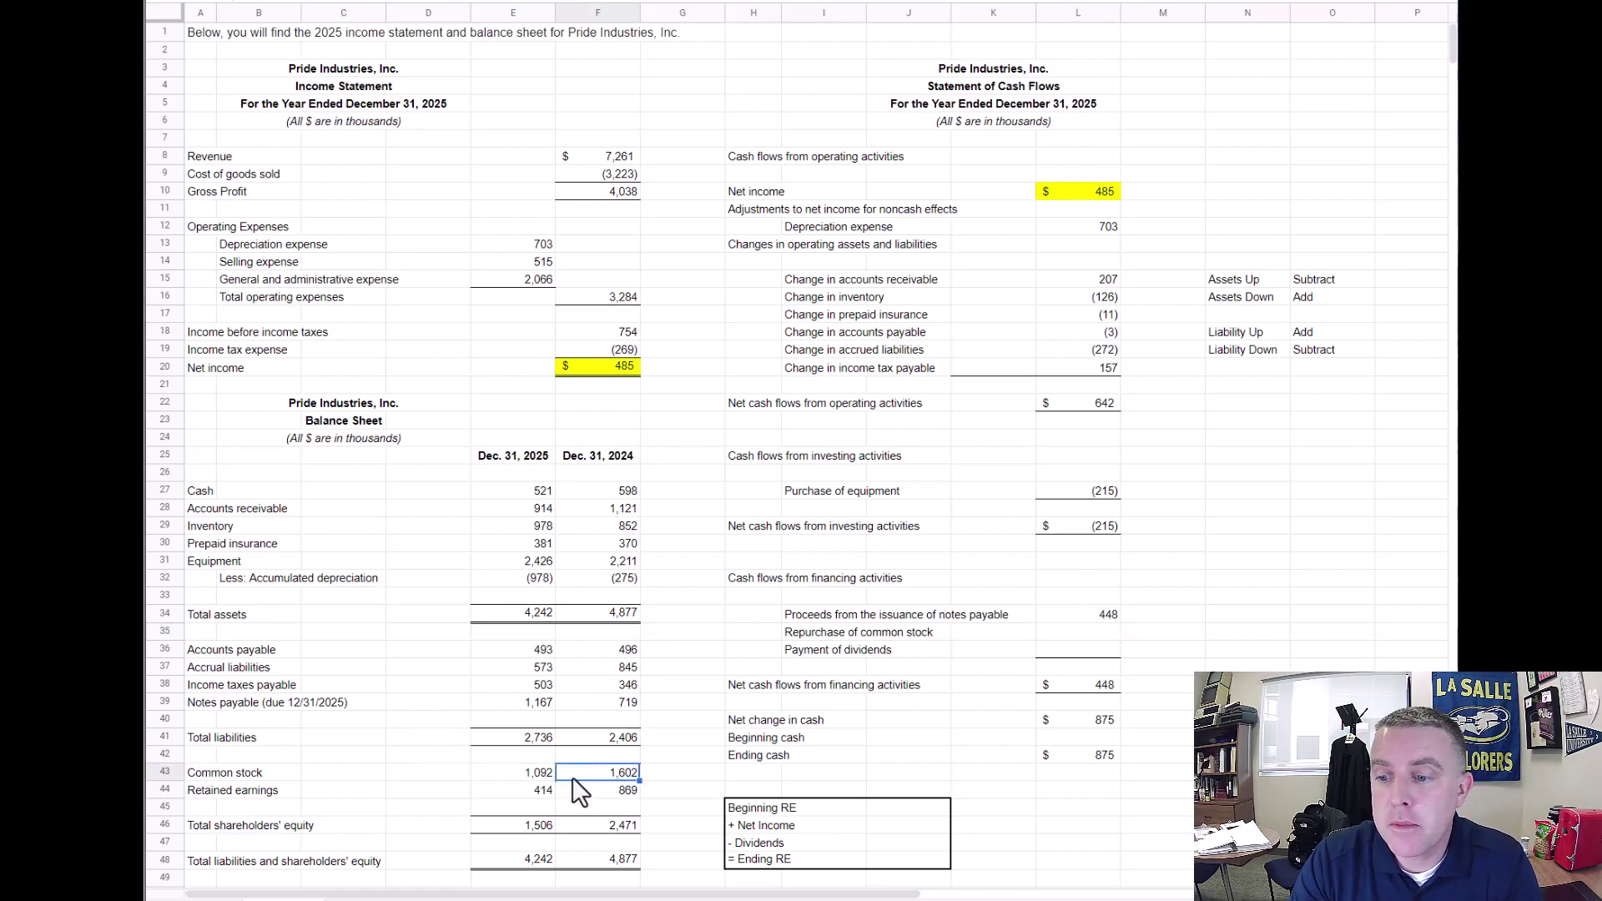
pyautogui.click(537, 774)
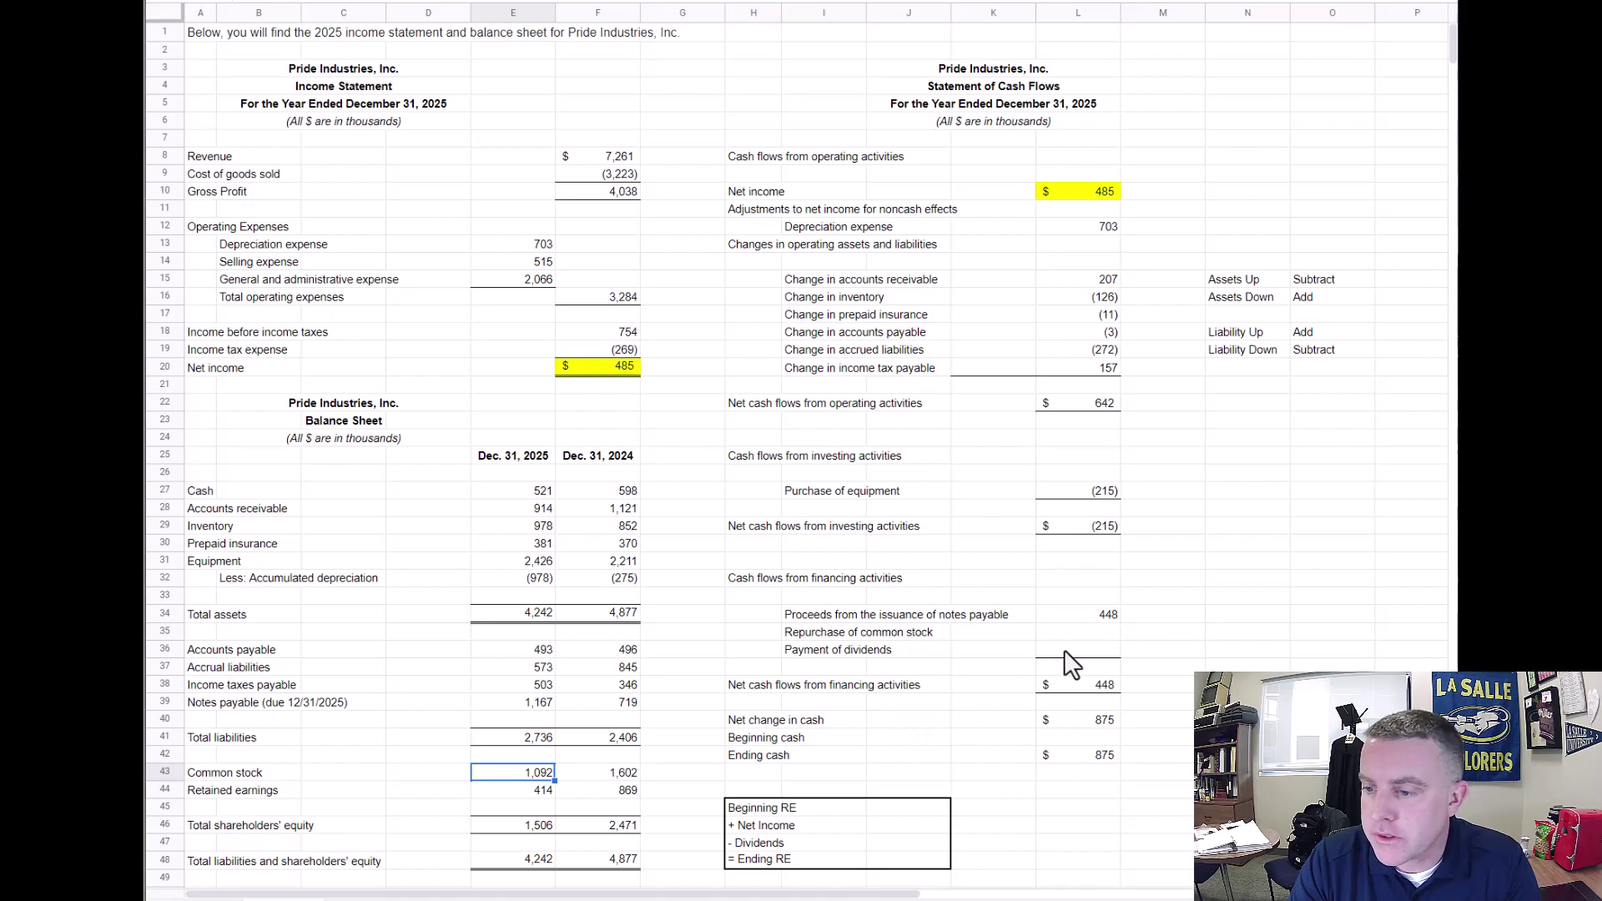
pyautogui.click(1087, 636)
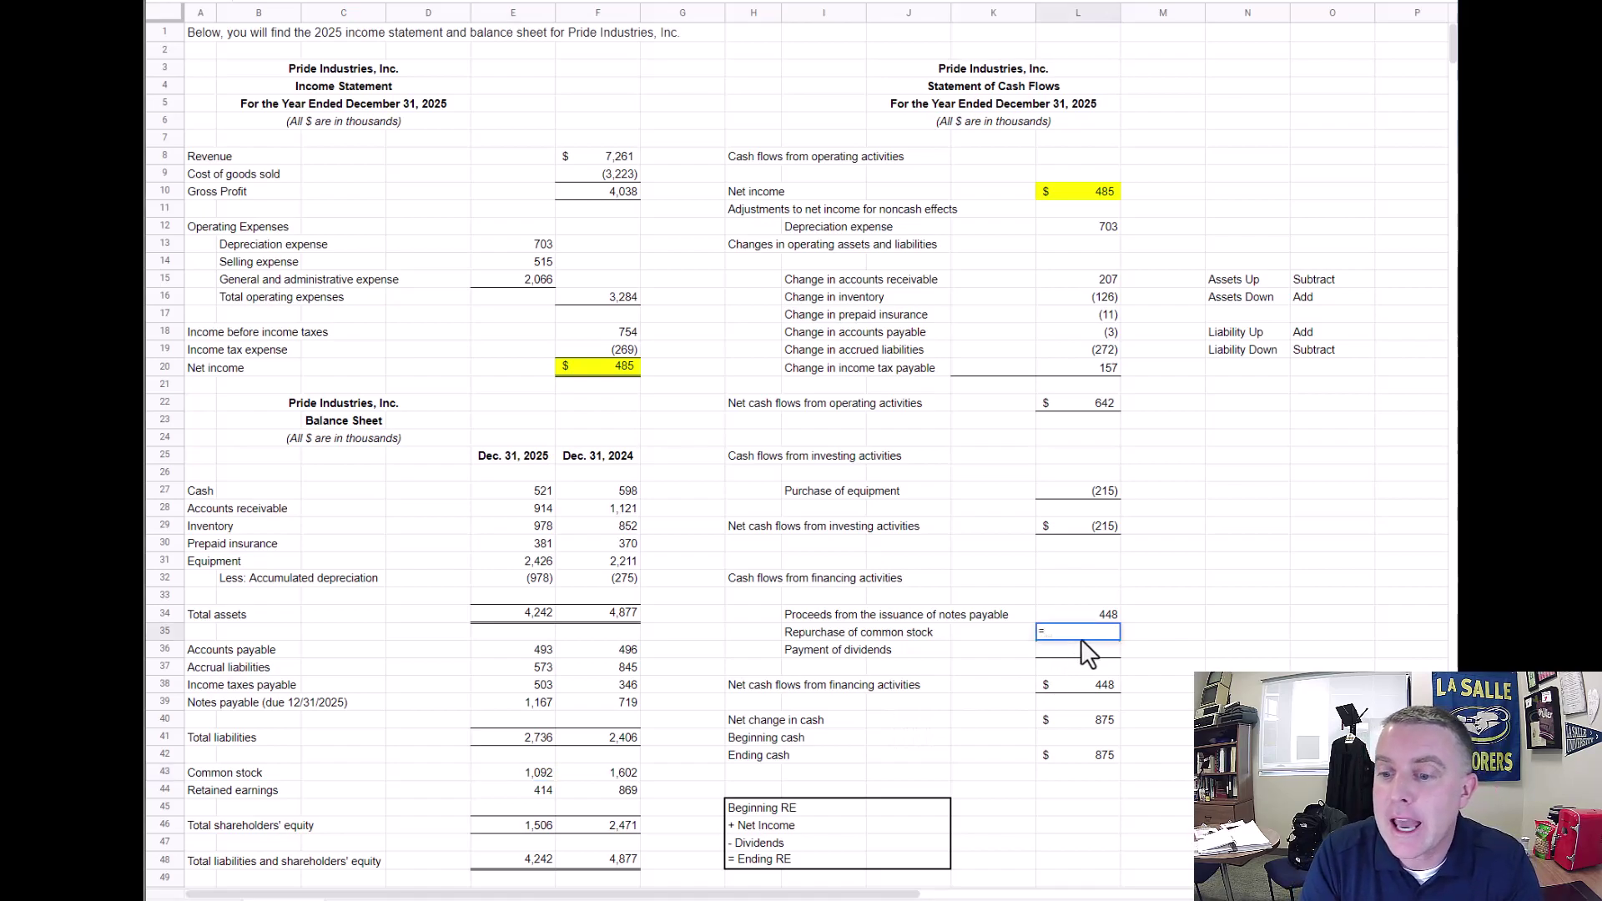
pyautogui.write('=')
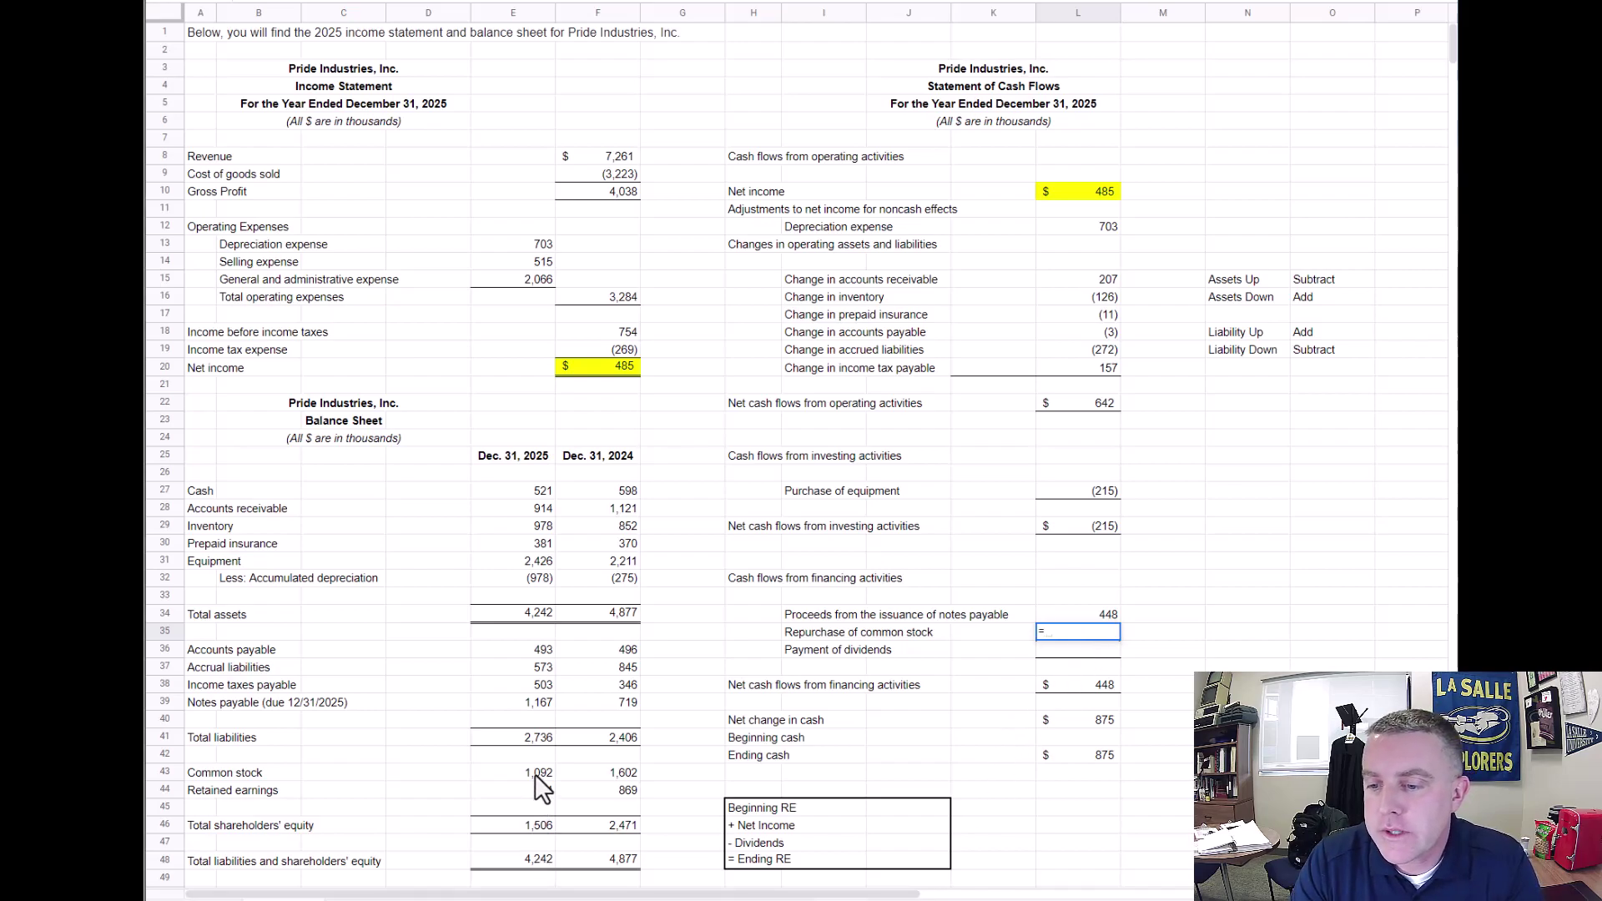
pyautogui.click(535, 773)
pyautogui.write('-')
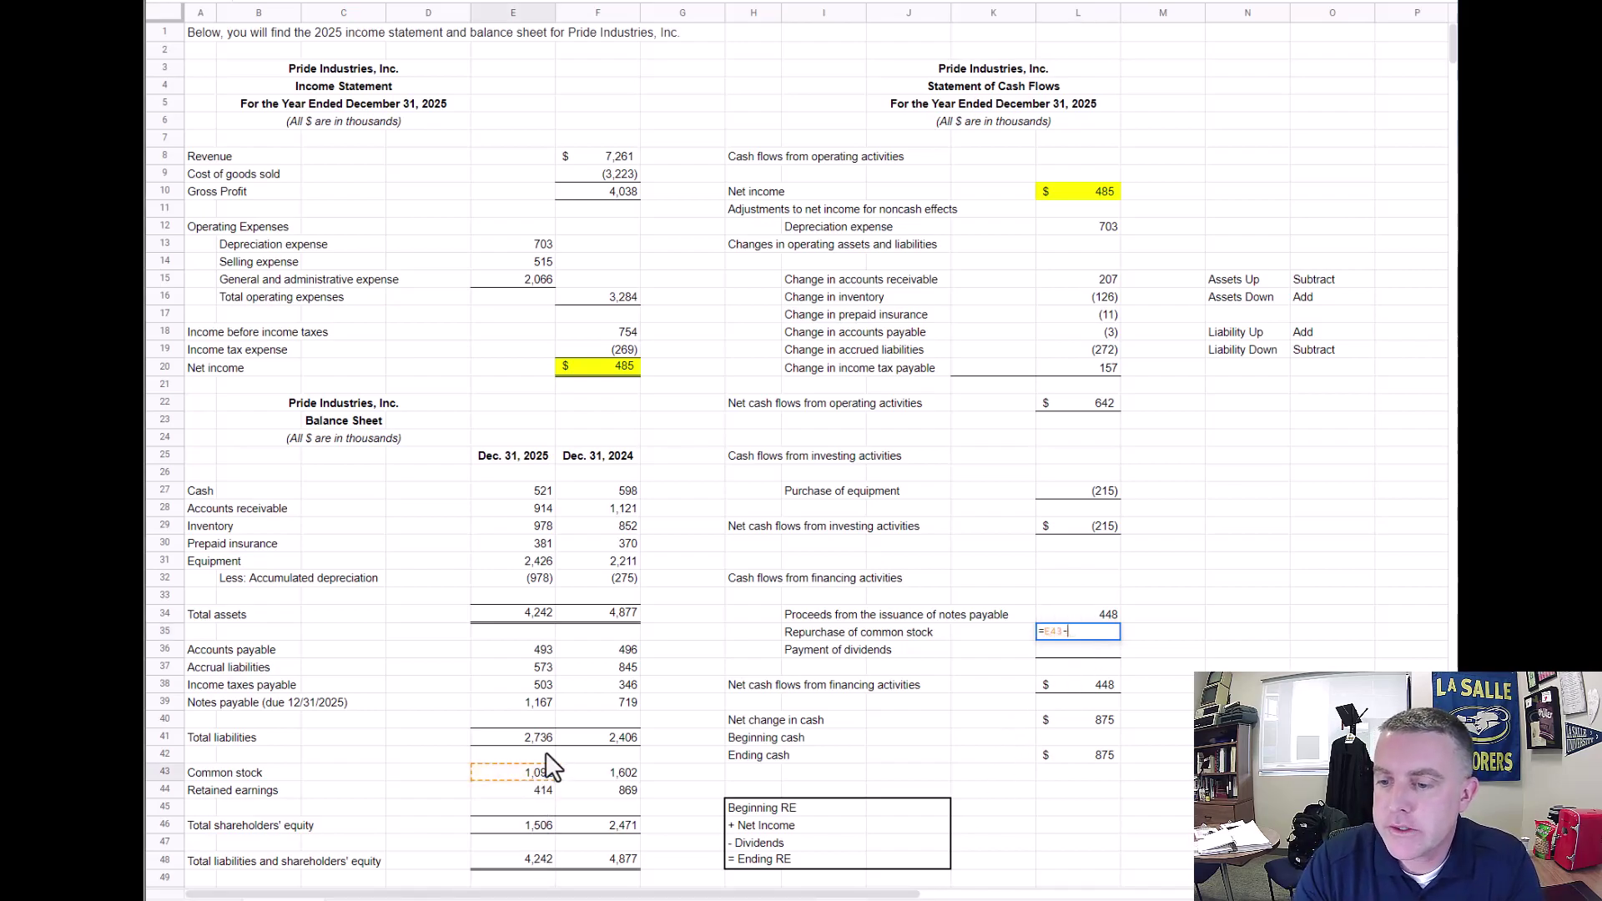
pyautogui.click(603, 771)
pyautogui.press('Return')
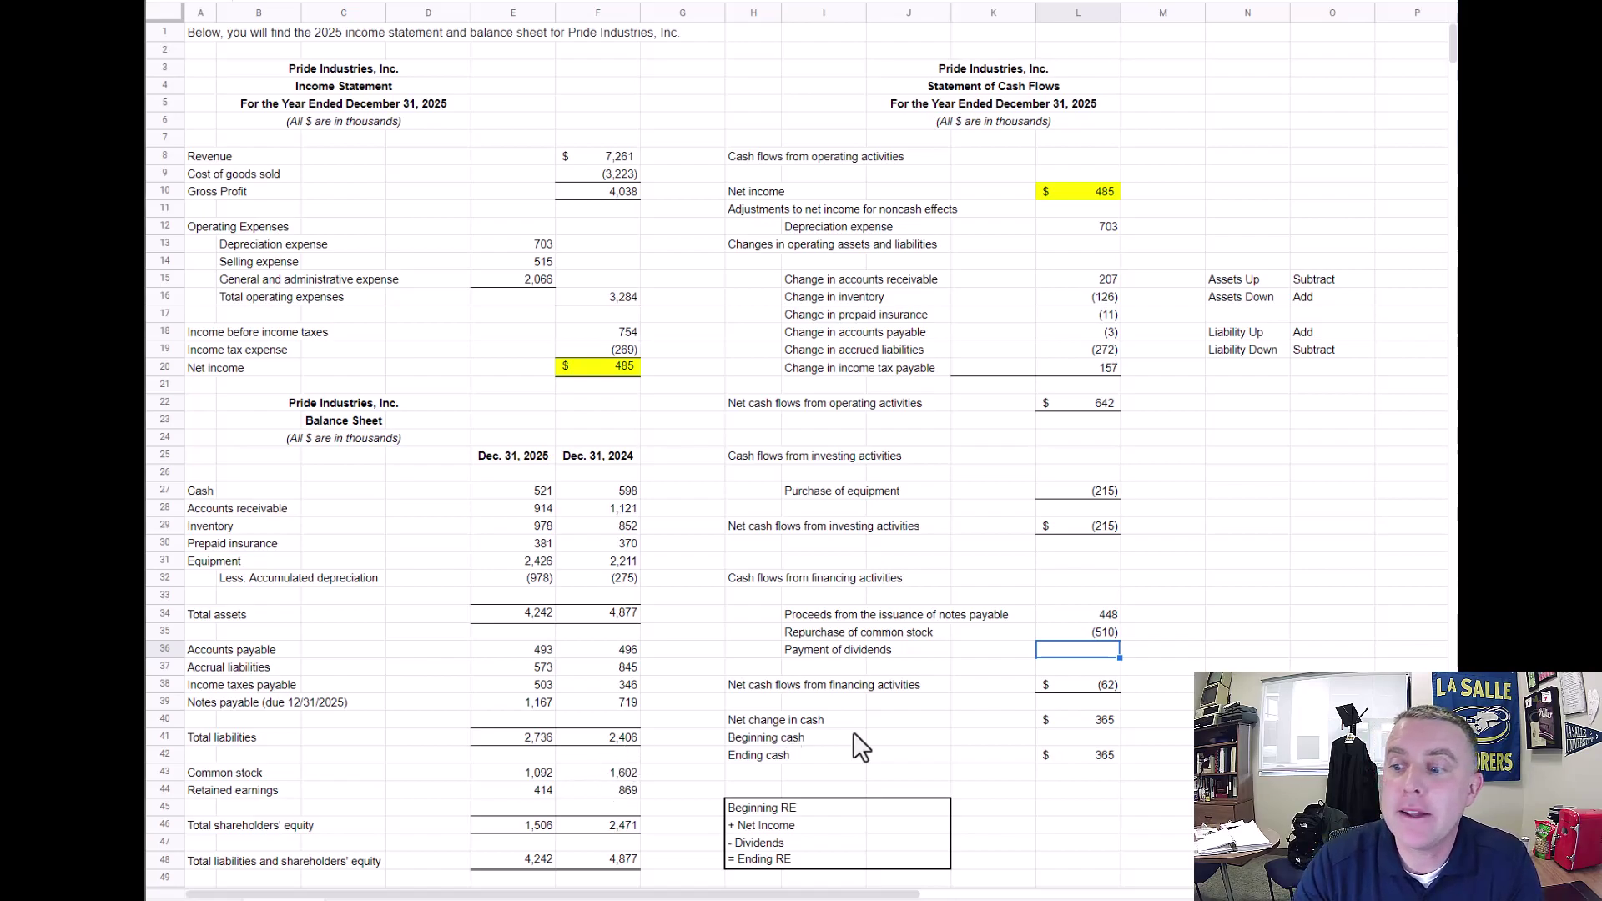
# In the retained earnings box, link Beginning RE in J45 to the 2024 balance (=F44) and Ending RE in J48 to the 2025 balance (=E44)
pyautogui.click(1163, 822)
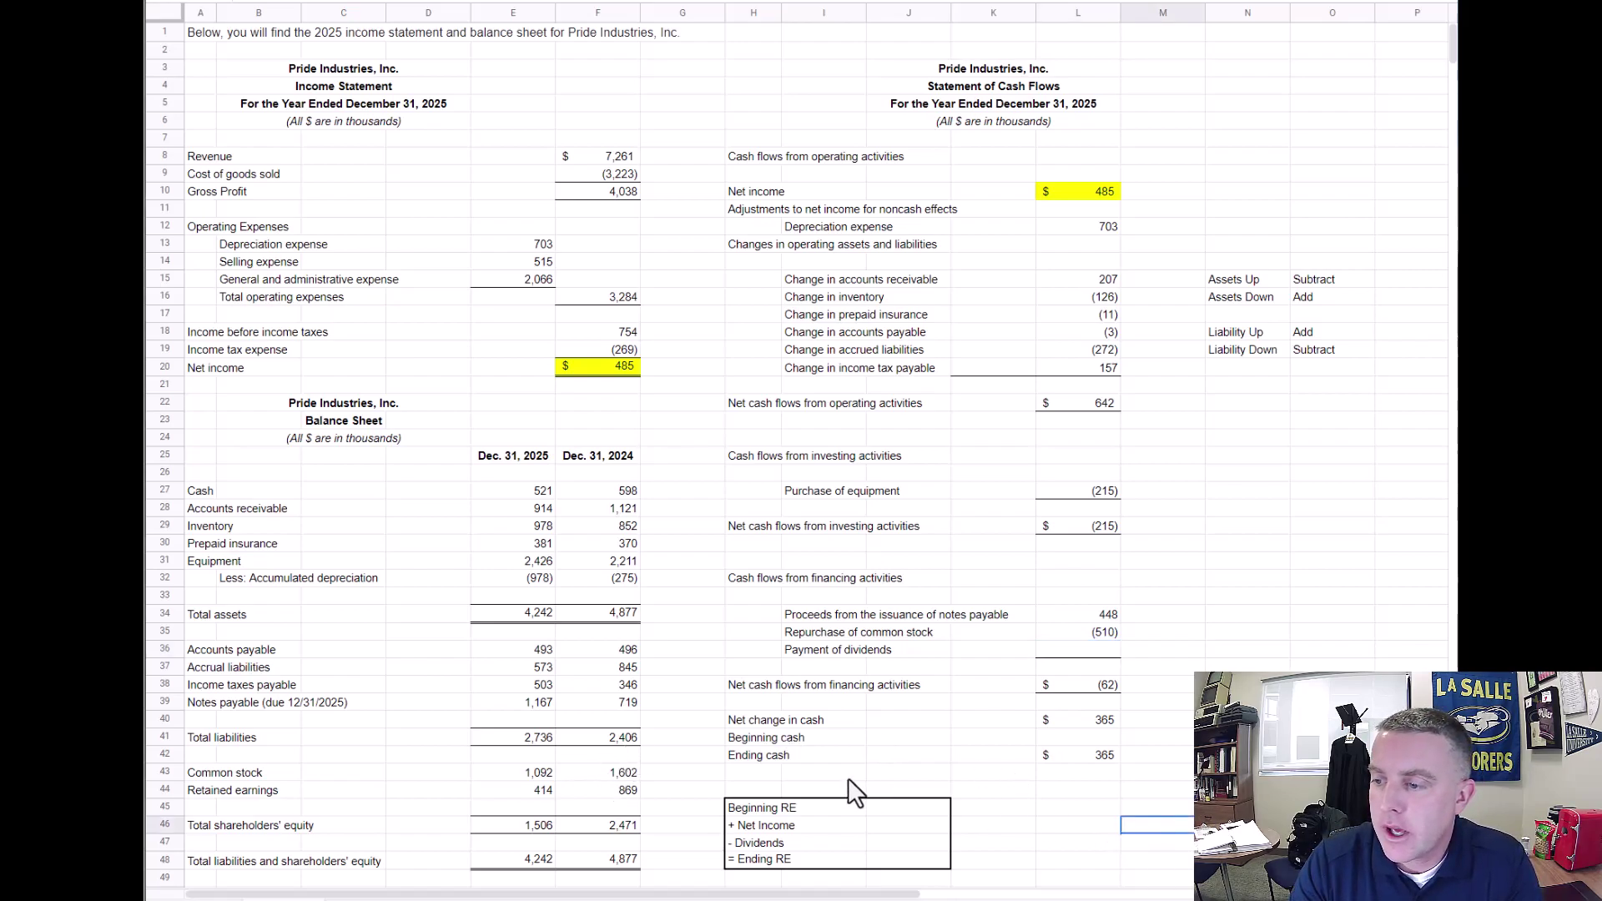
pyautogui.click(1086, 652)
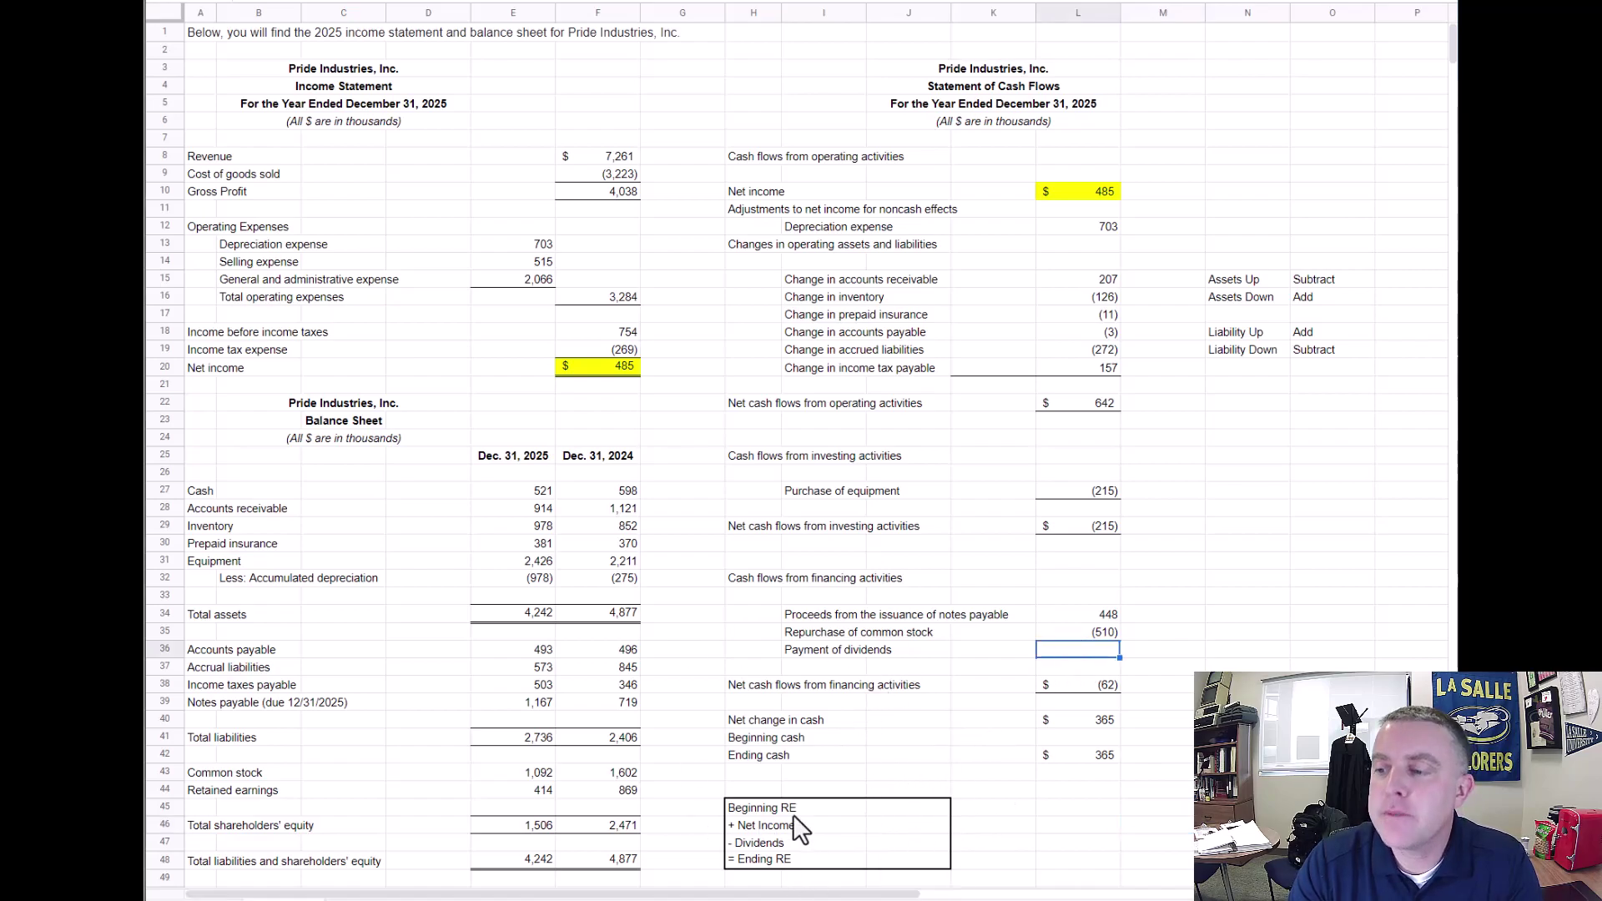
pyautogui.click(893, 810)
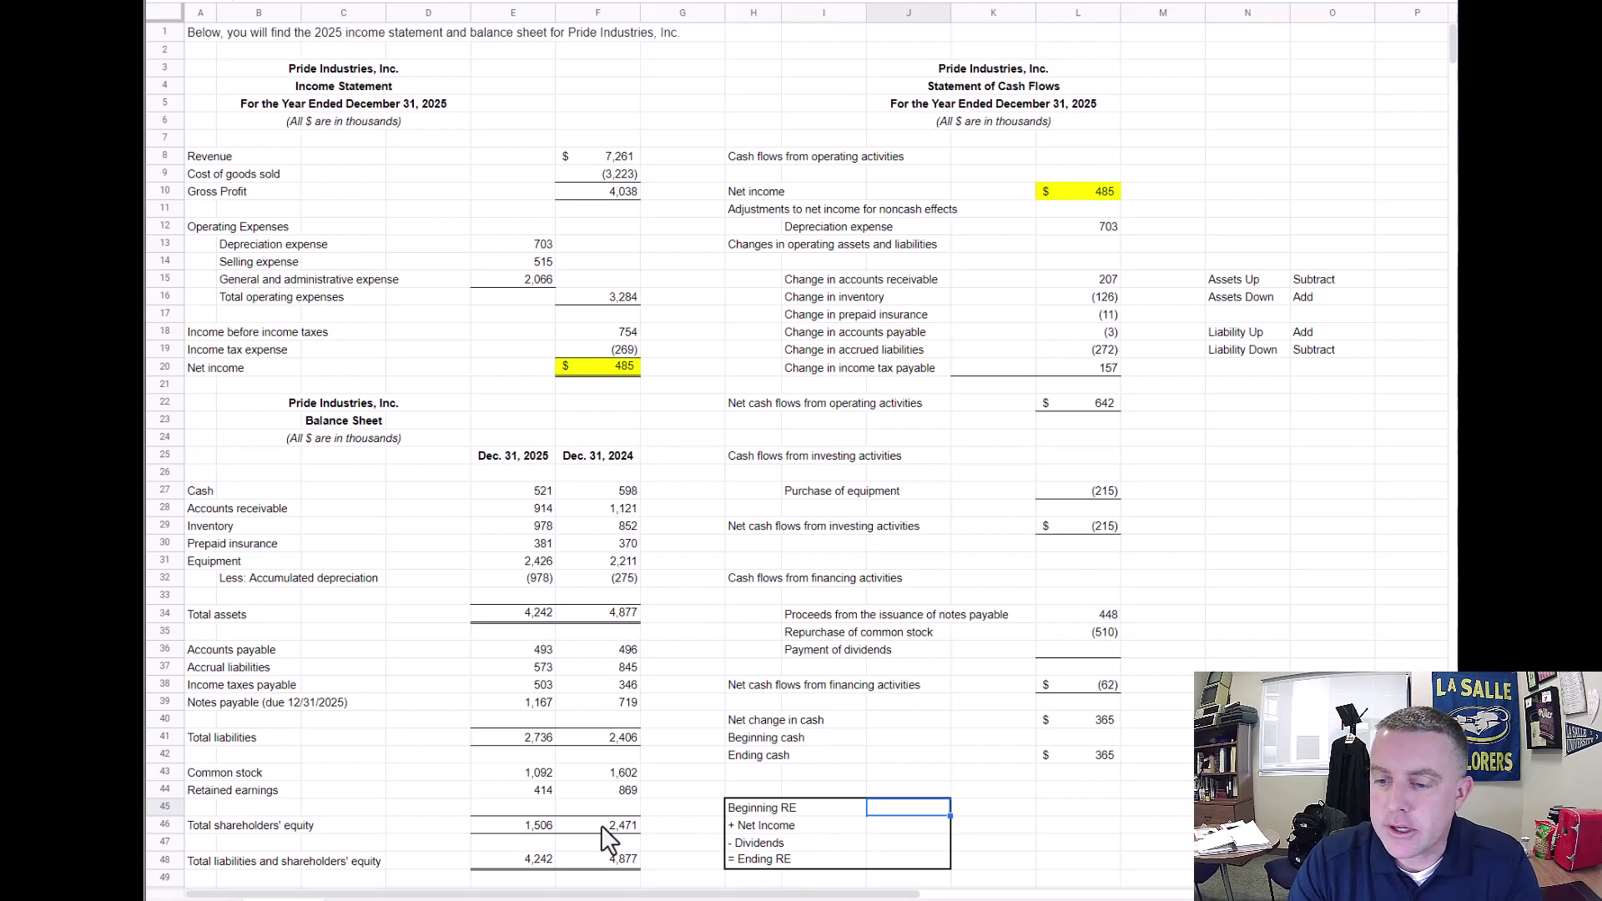
pyautogui.write('=')
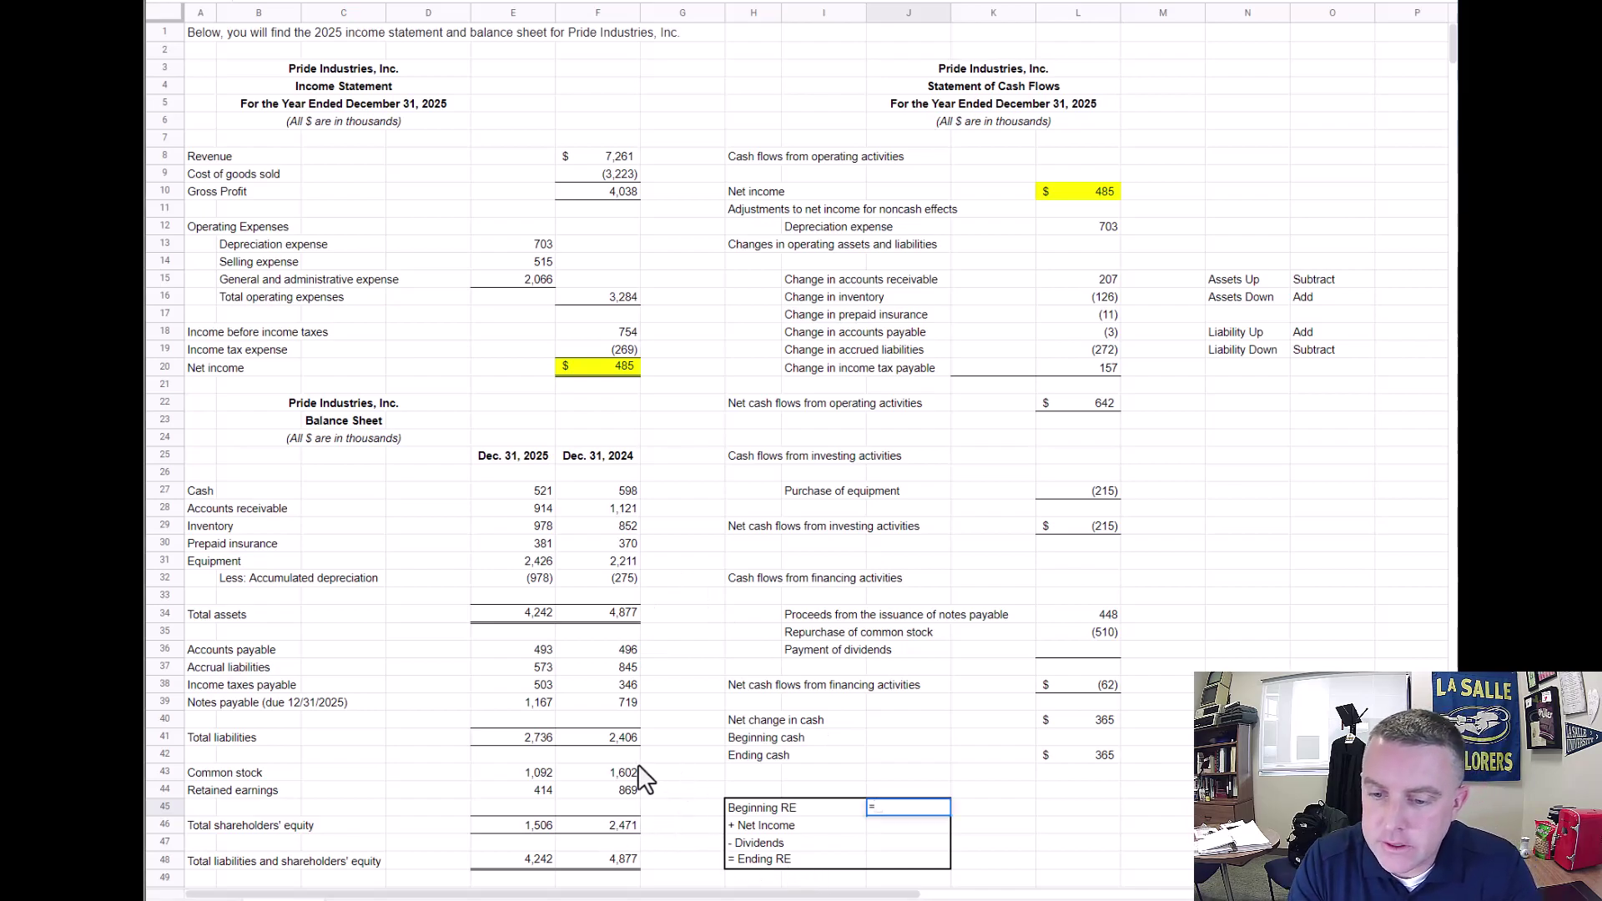
pyautogui.click(618, 791)
pyautogui.press('Return')
pyautogui.press('Down')
pyautogui.press('Down')
pyautogui.write('=')
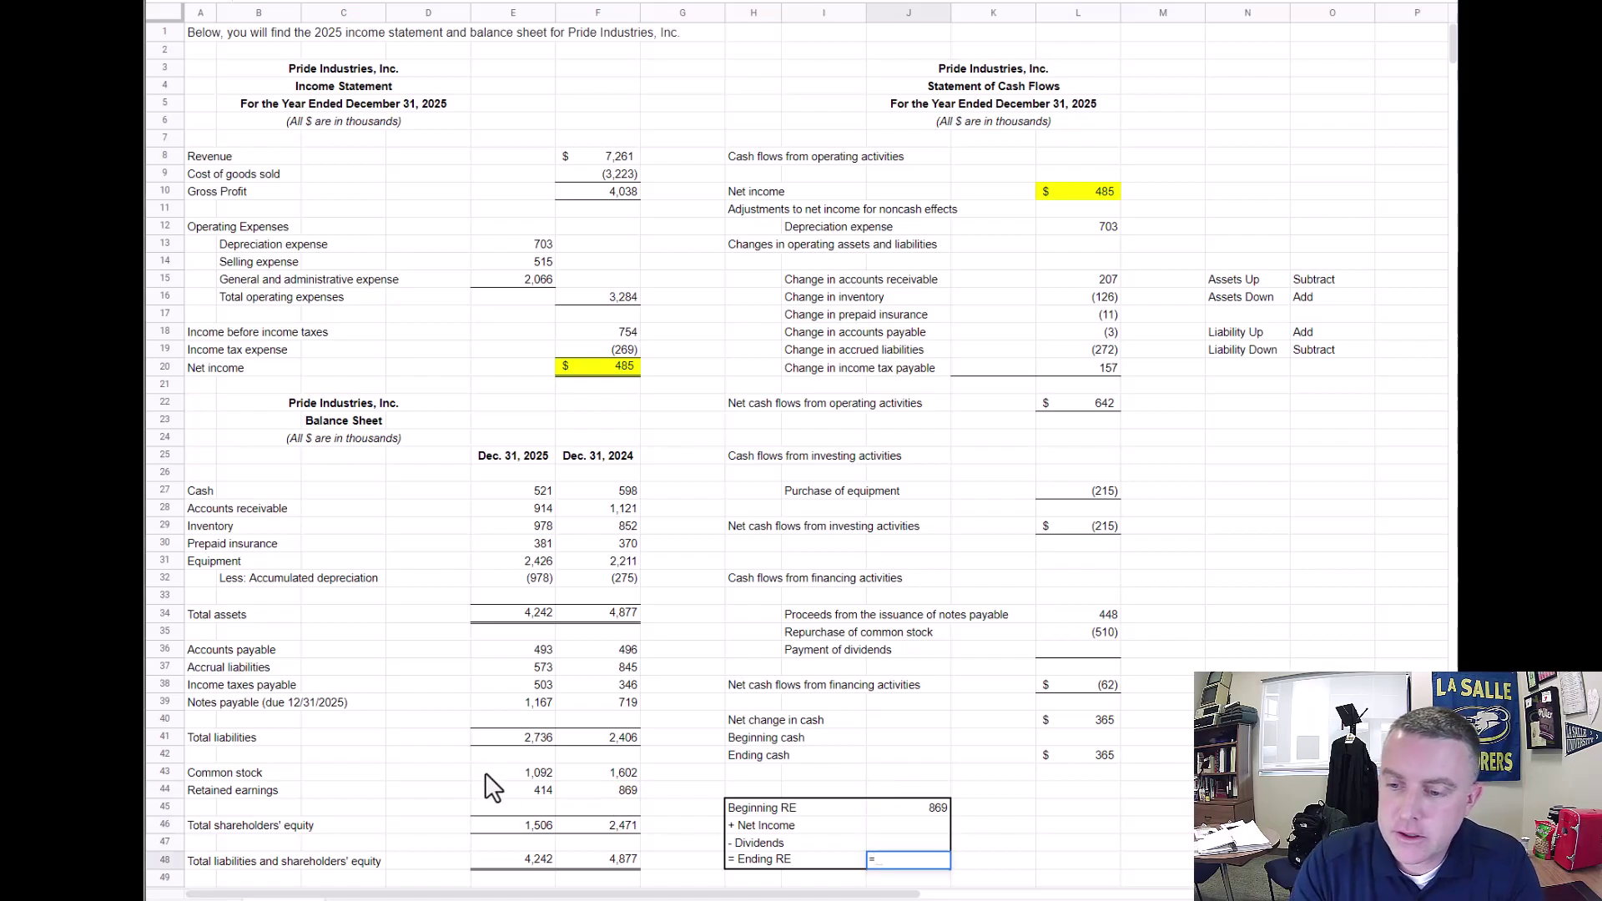
pyautogui.click(528, 794)
pyautogui.press('Return')
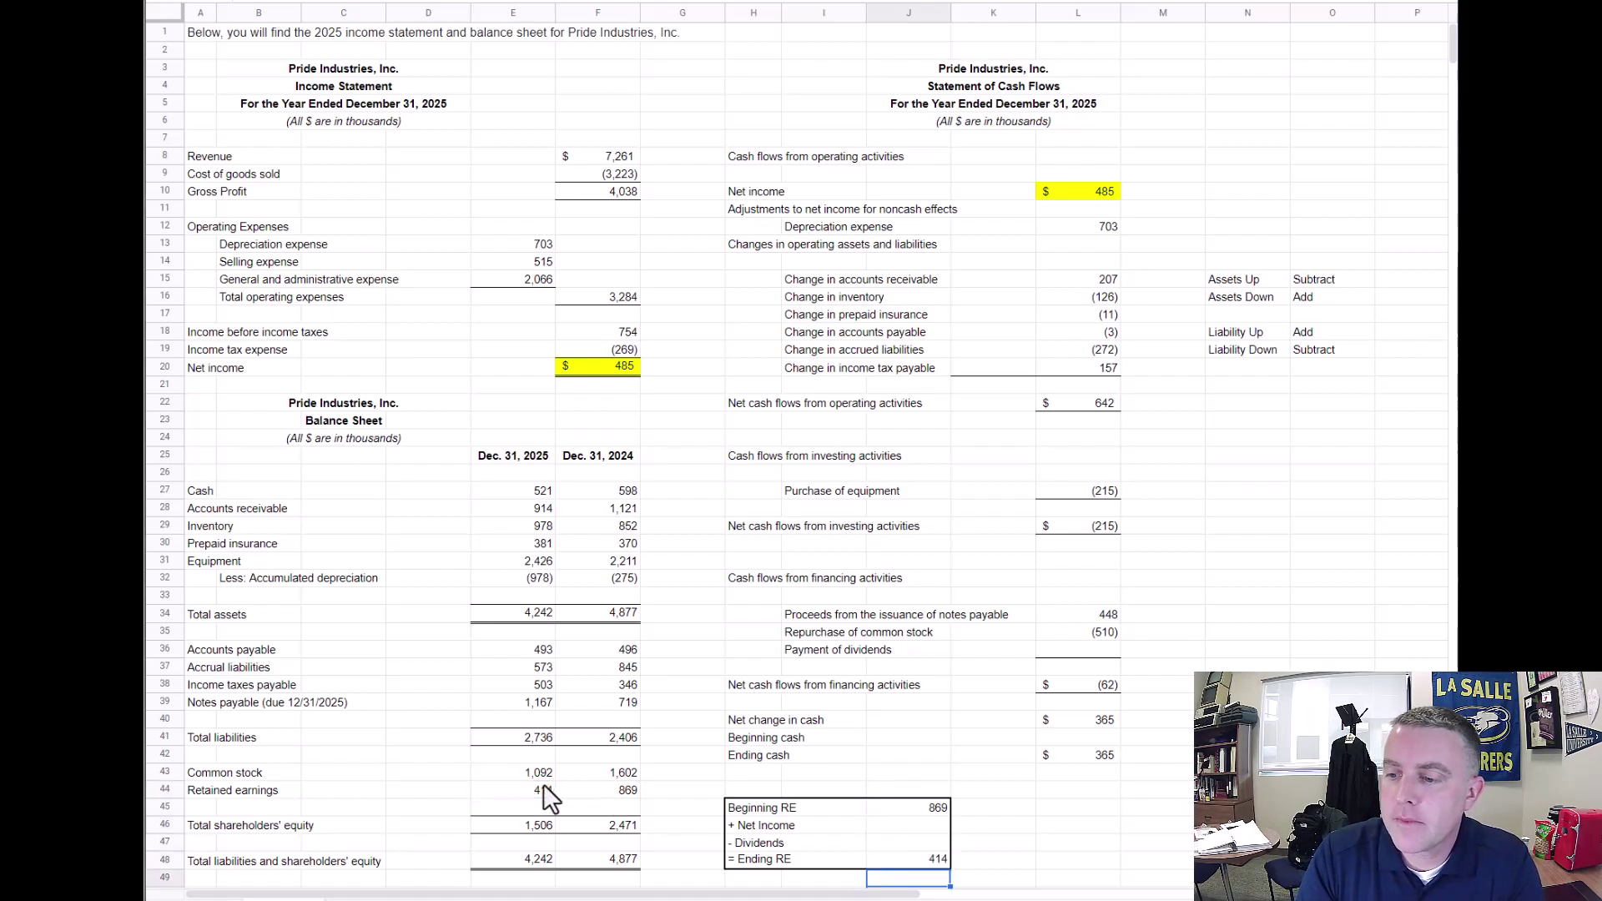
# Link + Net Income in J46 of the retained earnings box to the income statement's net income with =F20
pyautogui.press('Up')
pyautogui.press('Up')
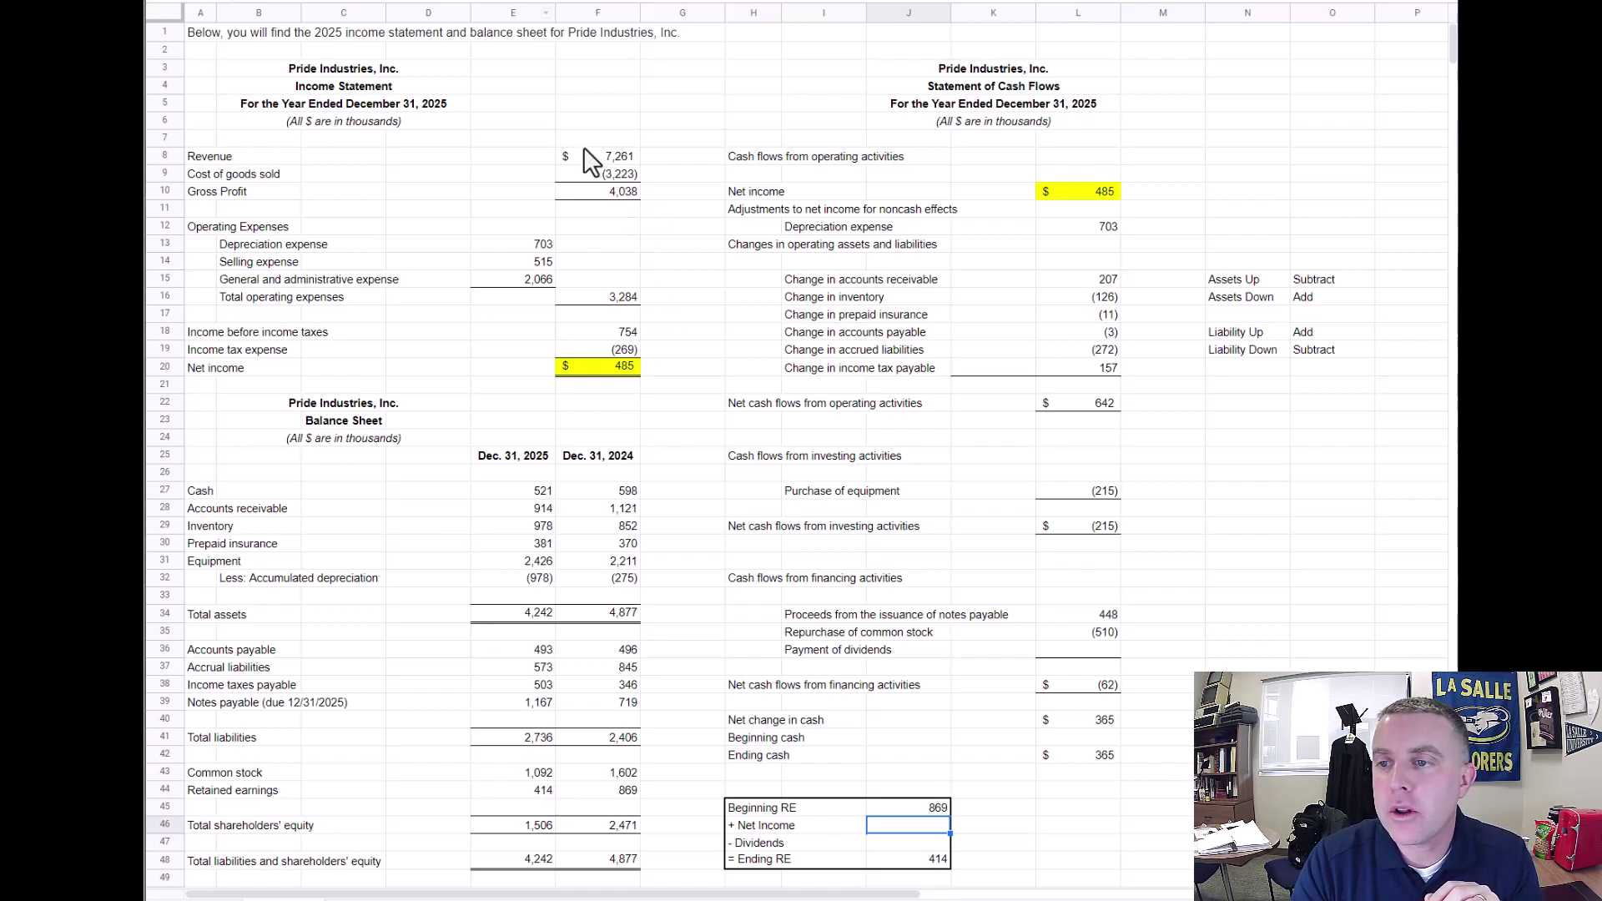
pyautogui.click(452, 158)
pyautogui.click(649, 197)
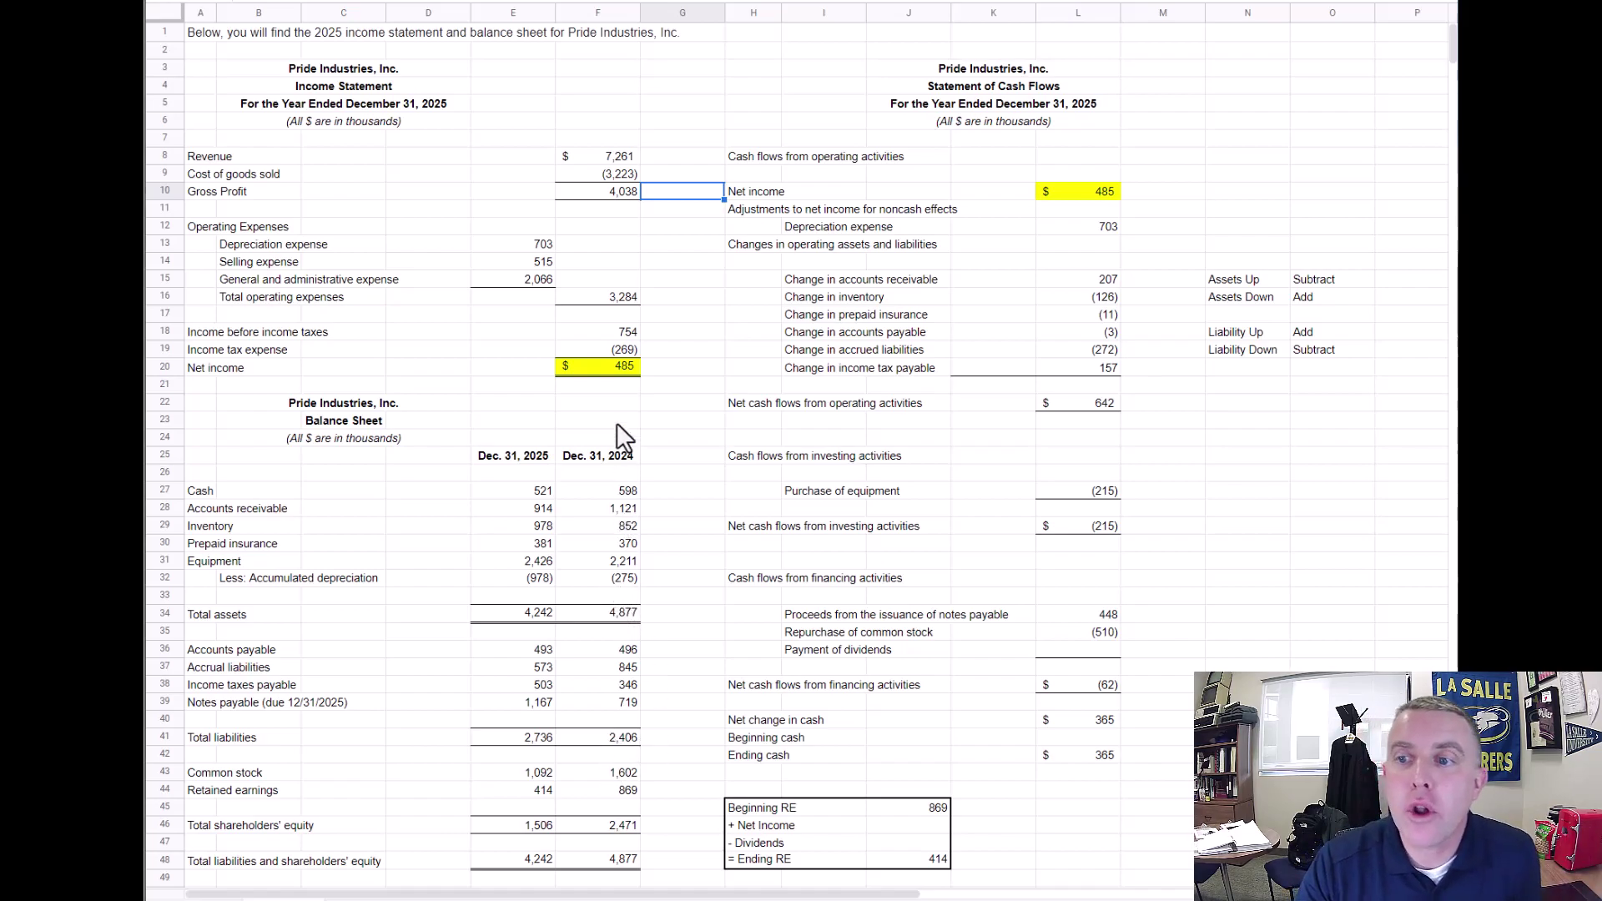
pyautogui.click(626, 365)
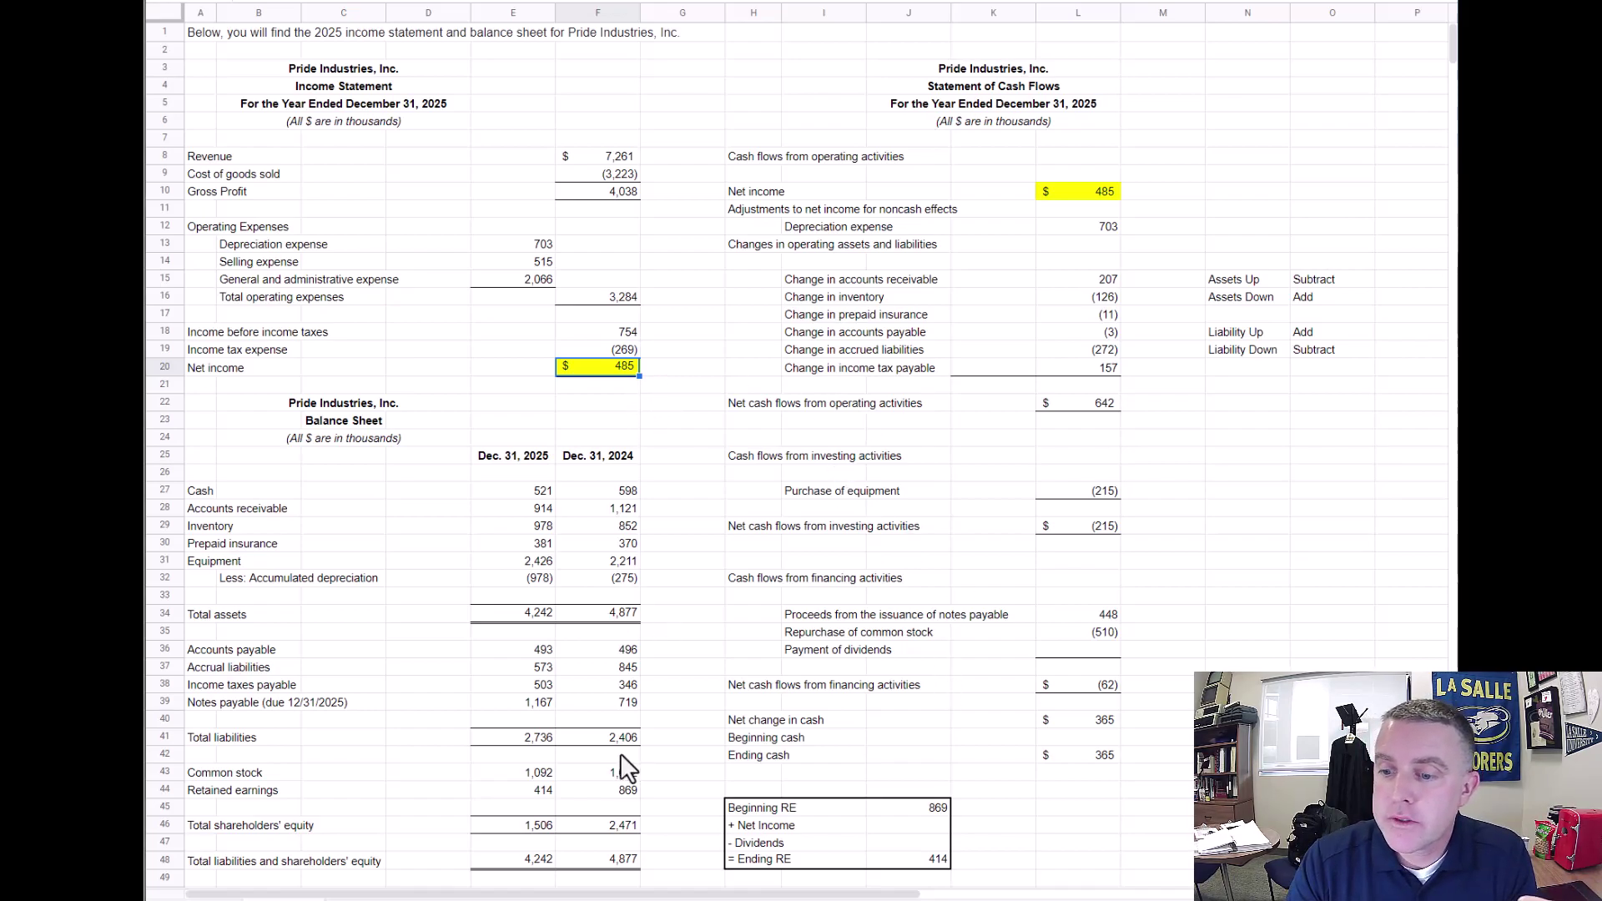
pyautogui.click(944, 811)
pyautogui.click(935, 863)
pyautogui.click(622, 376)
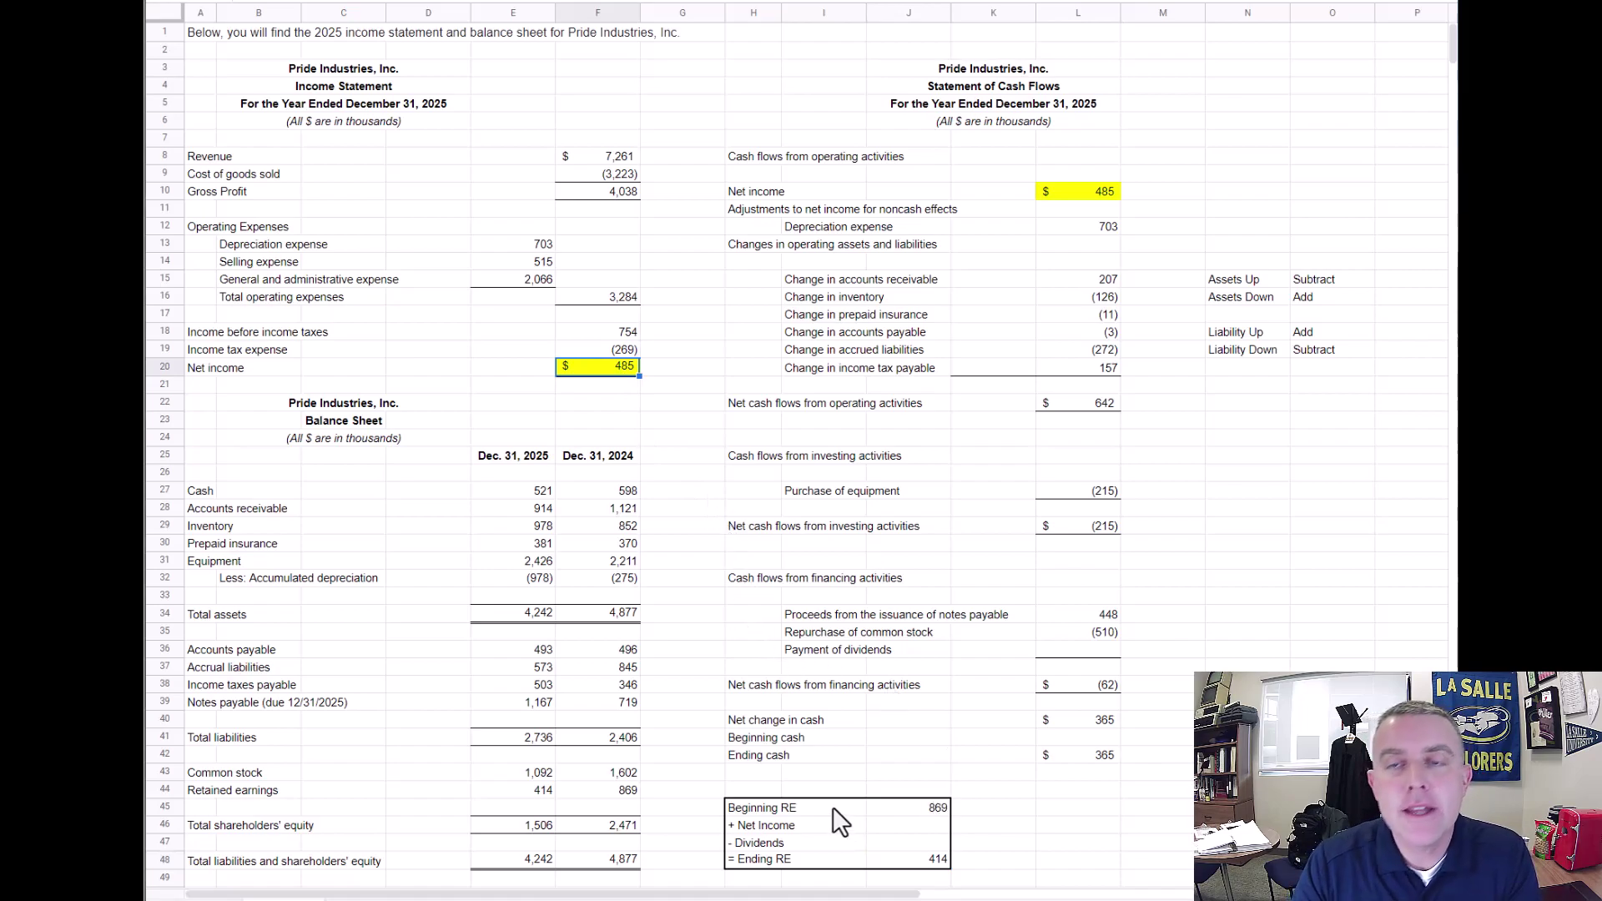
pyautogui.click(938, 823)
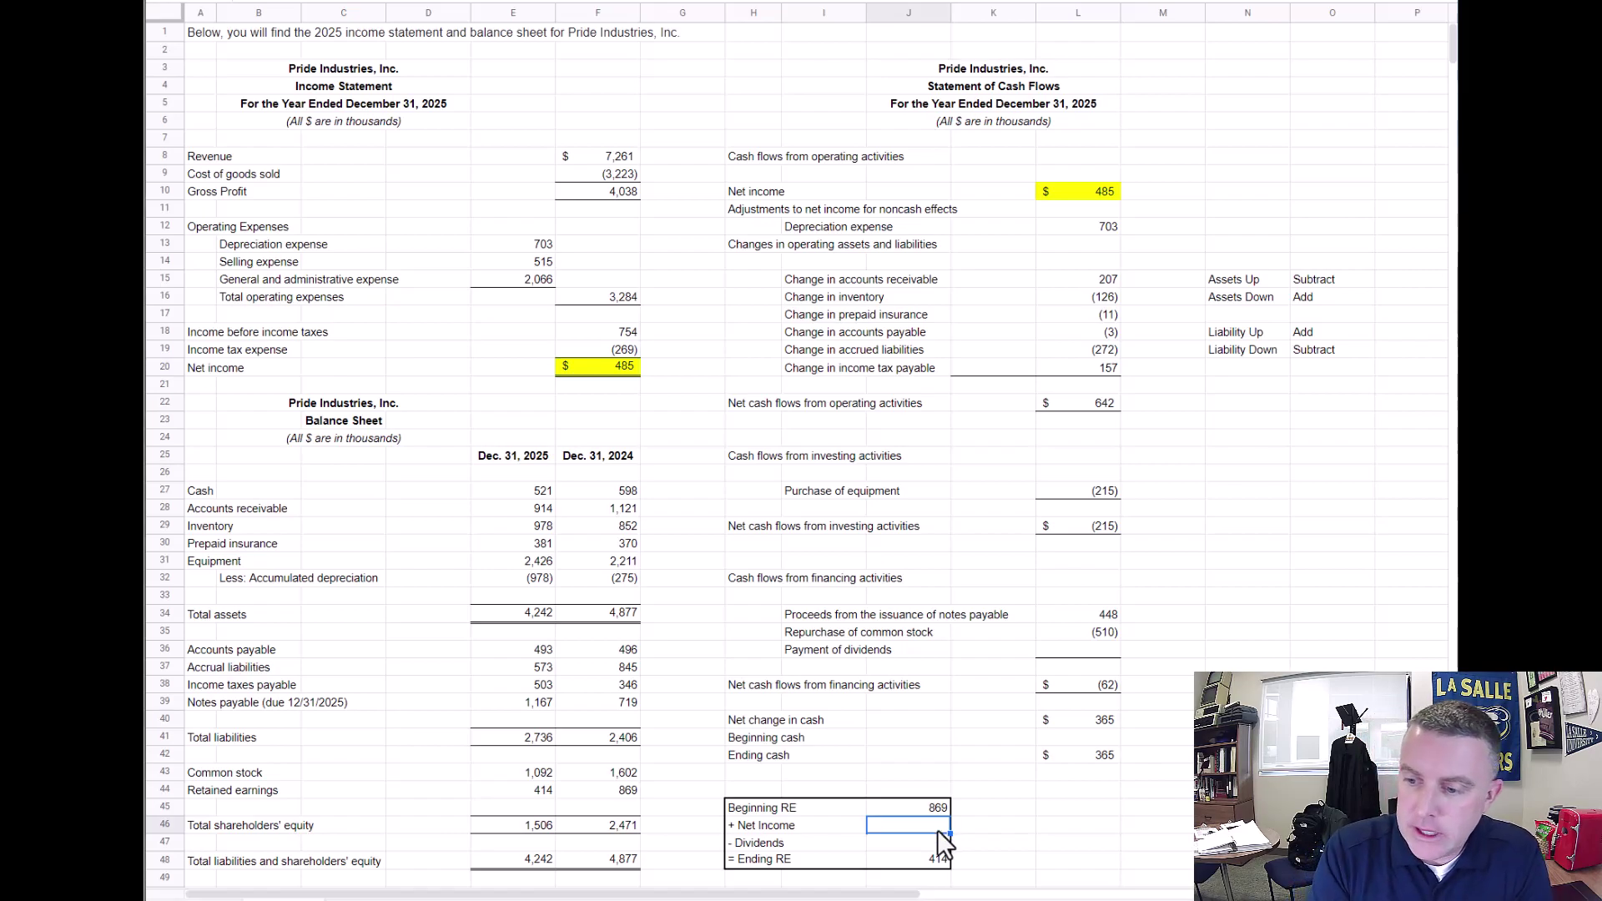
pyautogui.write('=')
pyautogui.click(582, 368)
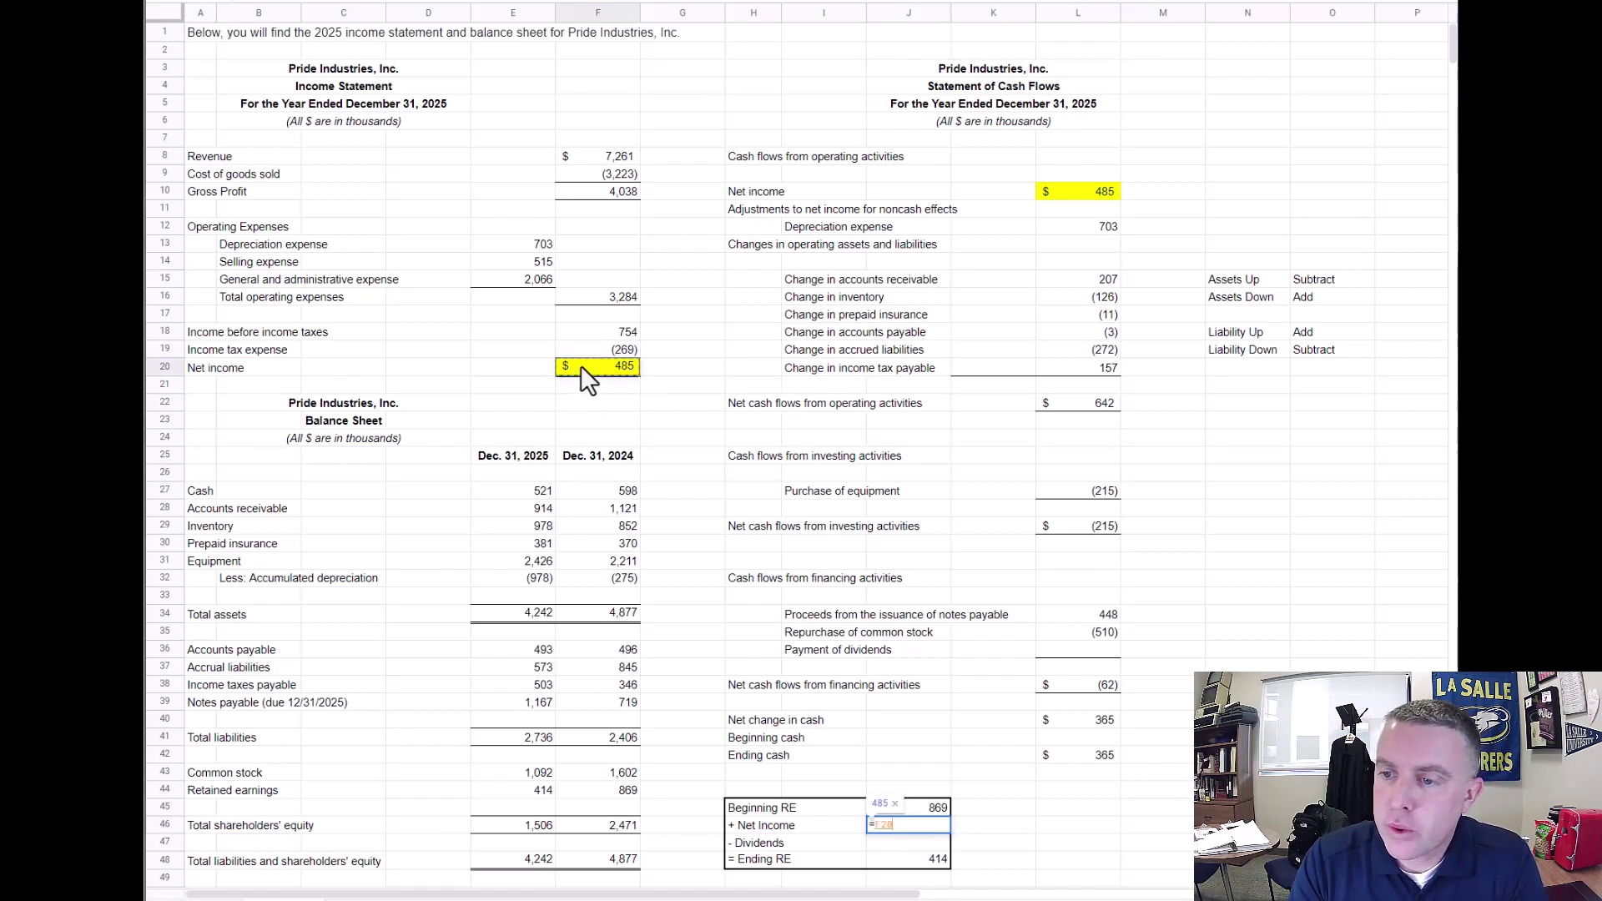
pyautogui.press('Return')
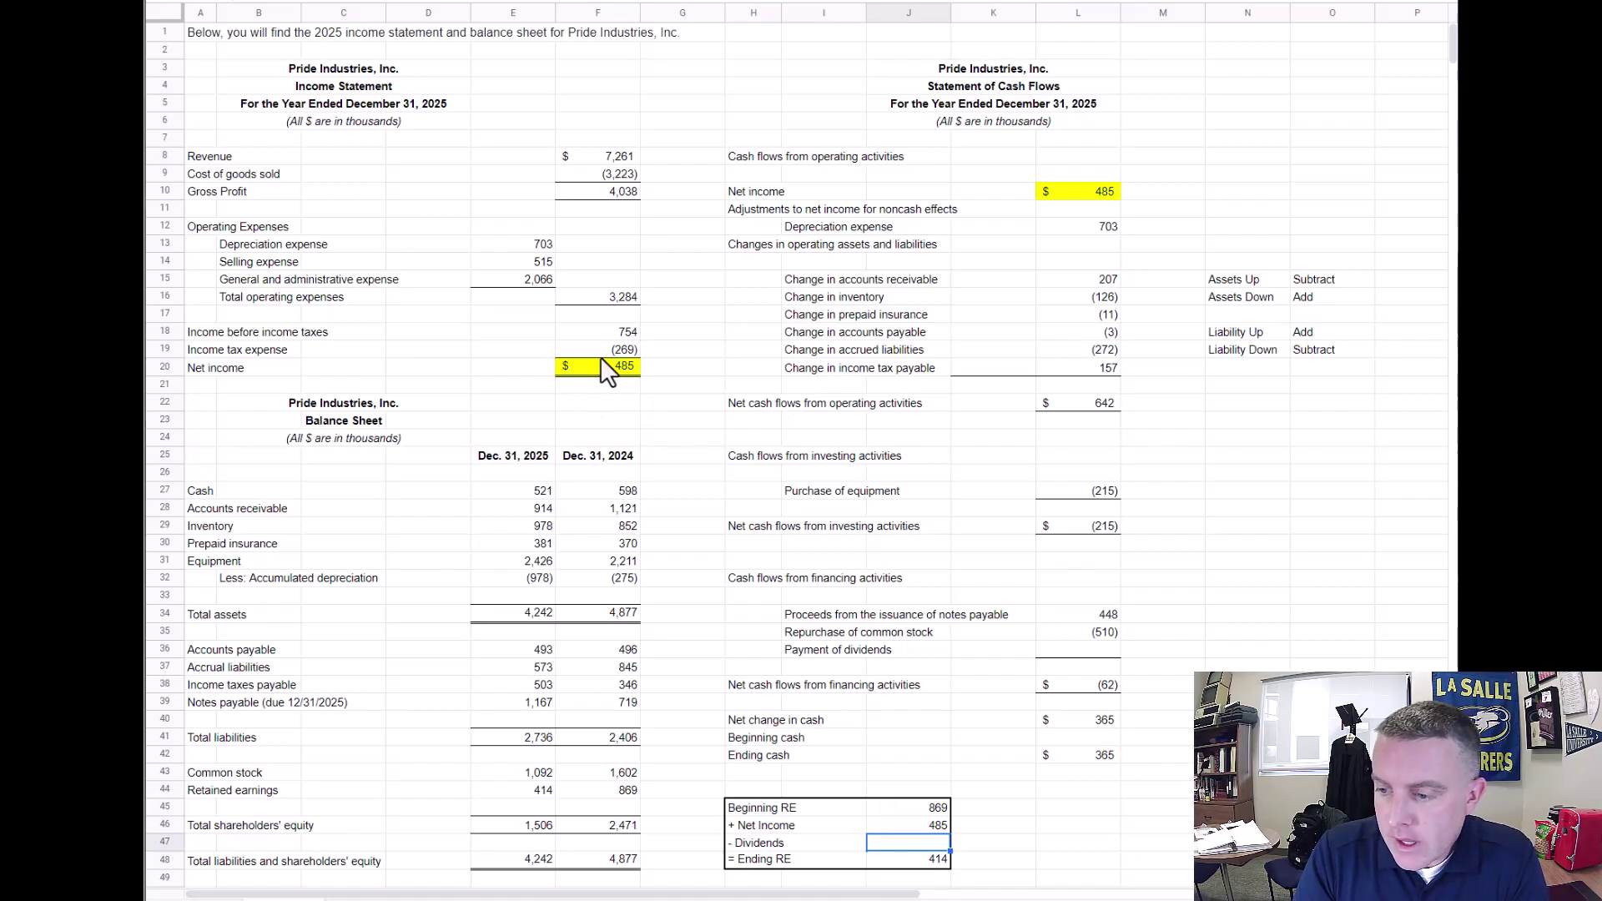
# Calculate Dividends in J47 as ending retained earnings minus the sum of beginning retained earnings and net income, =J48-(SUM(J45:J46))
pyautogui.write('=')
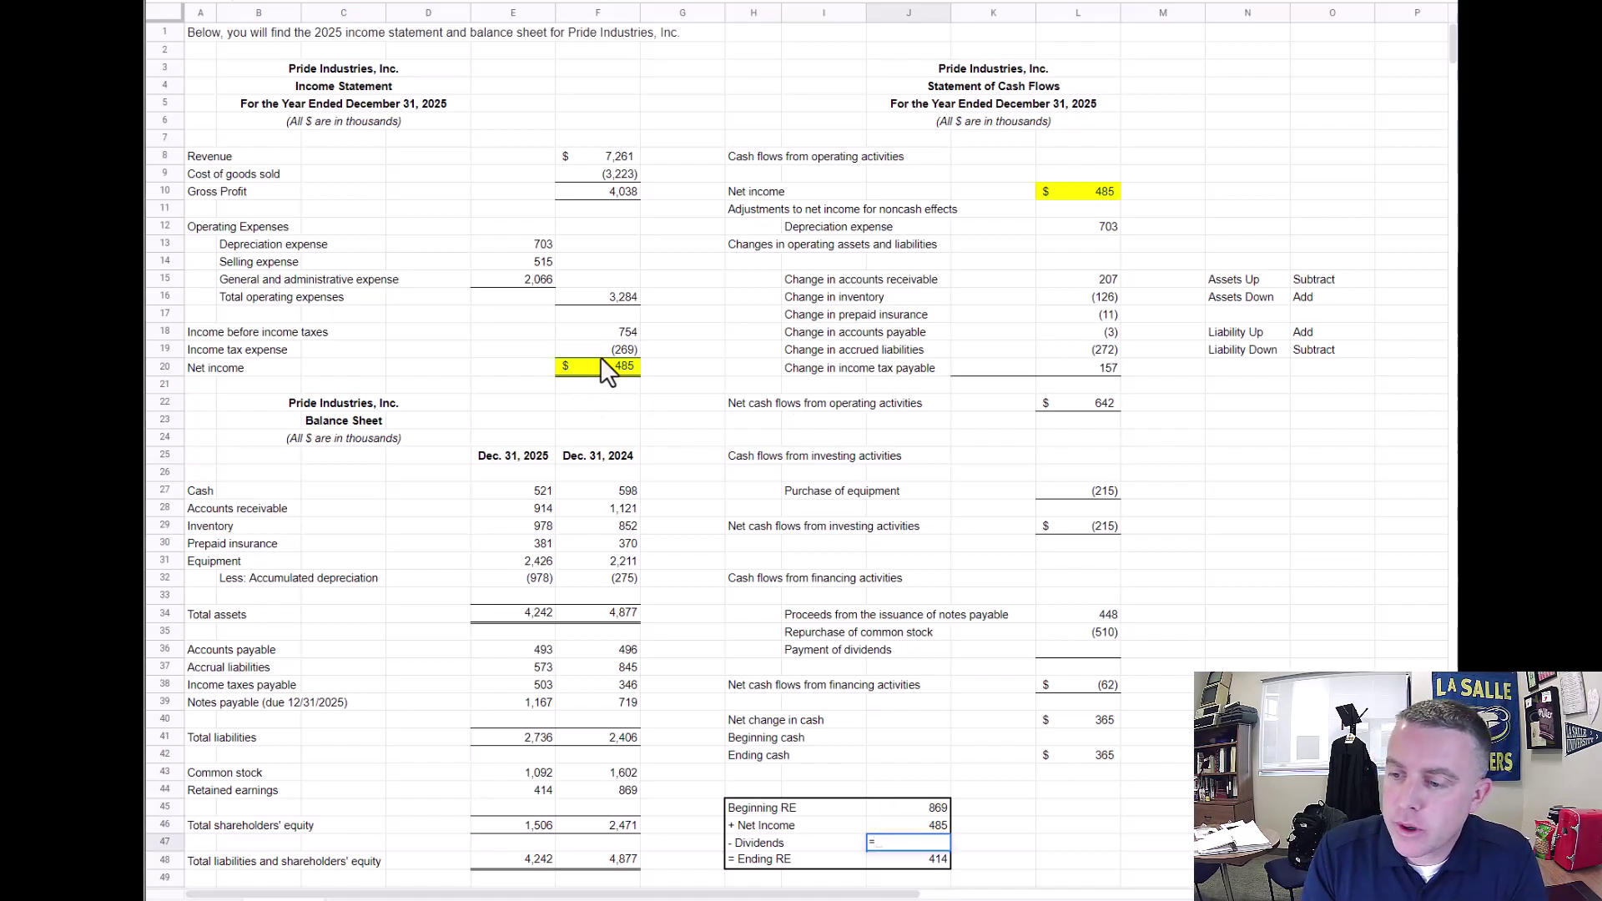
pyautogui.press('Down')
pyautogui.write('-')
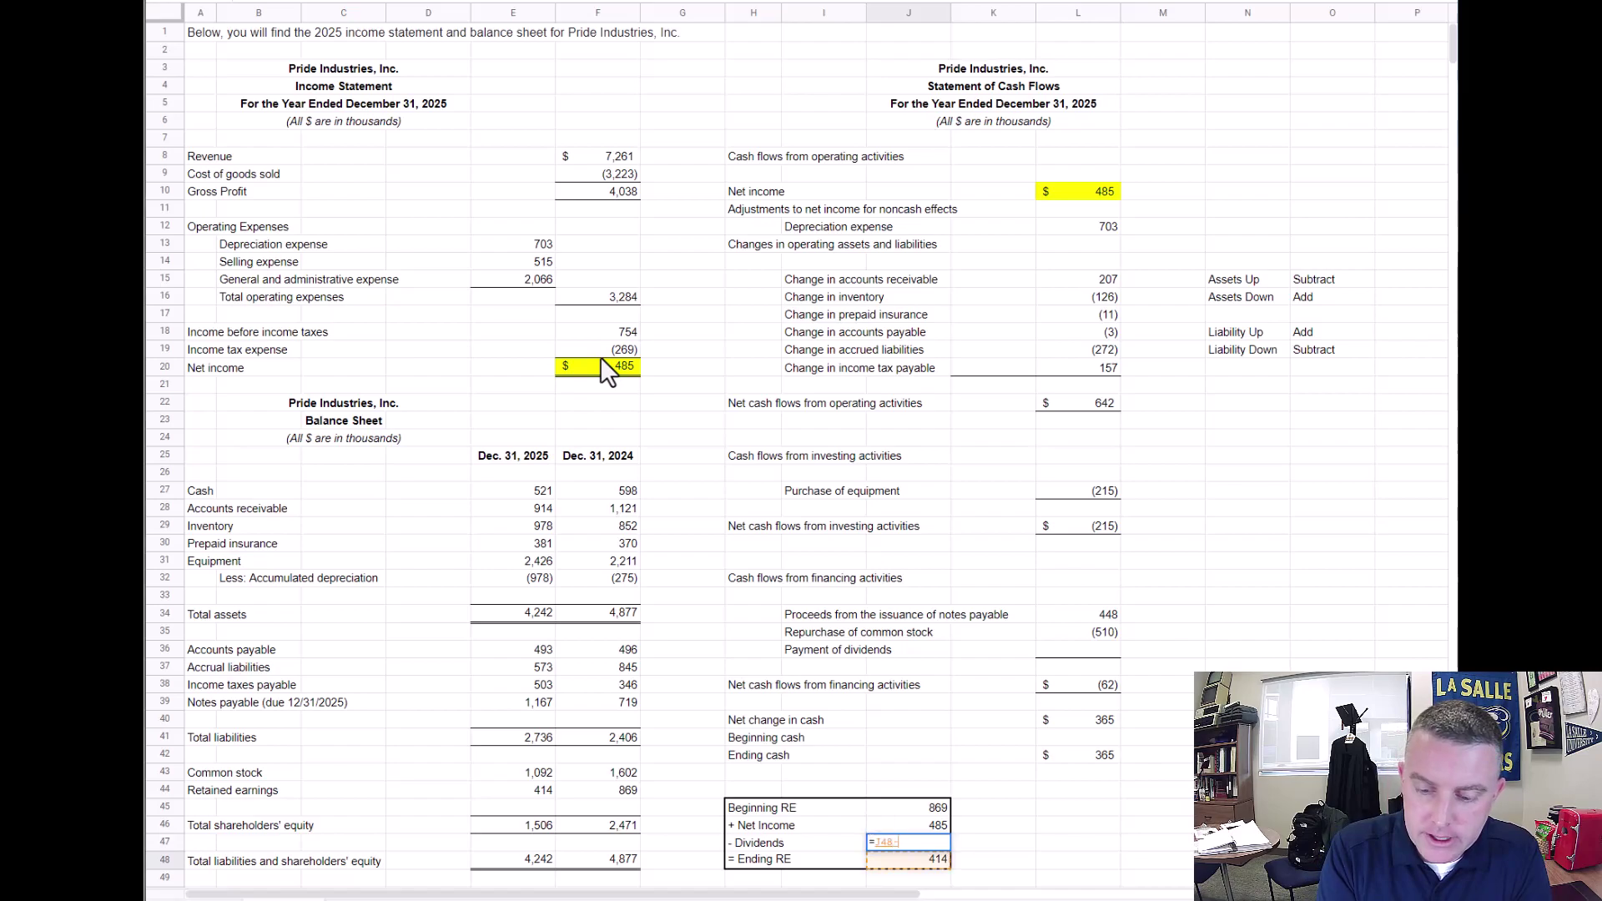
pyautogui.write('(su')
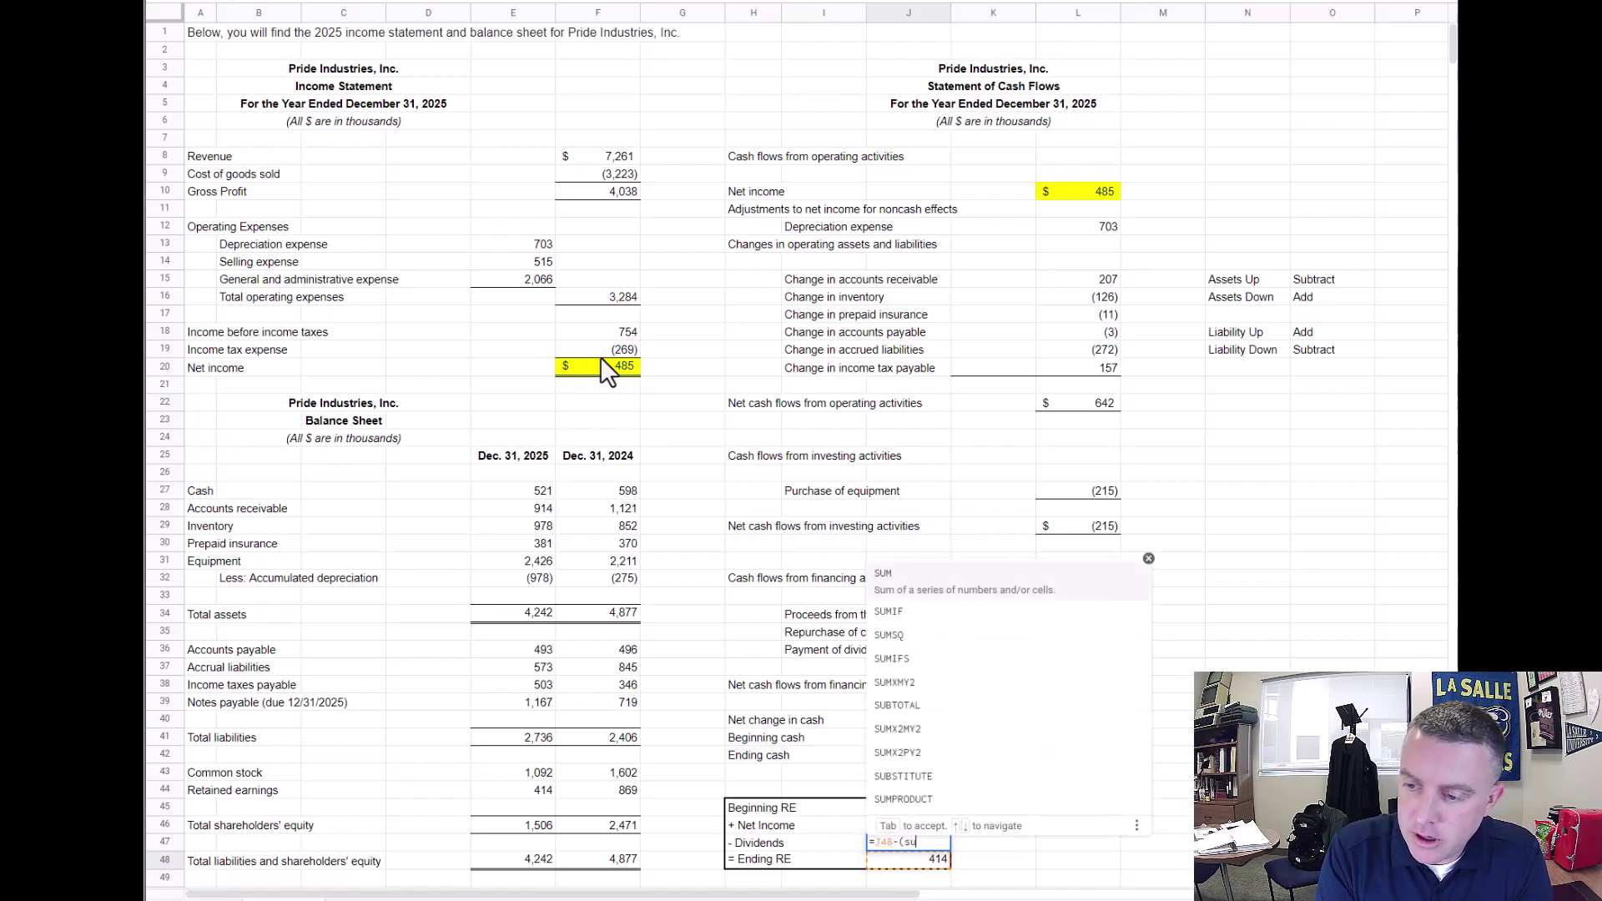
pyautogui.write('m')
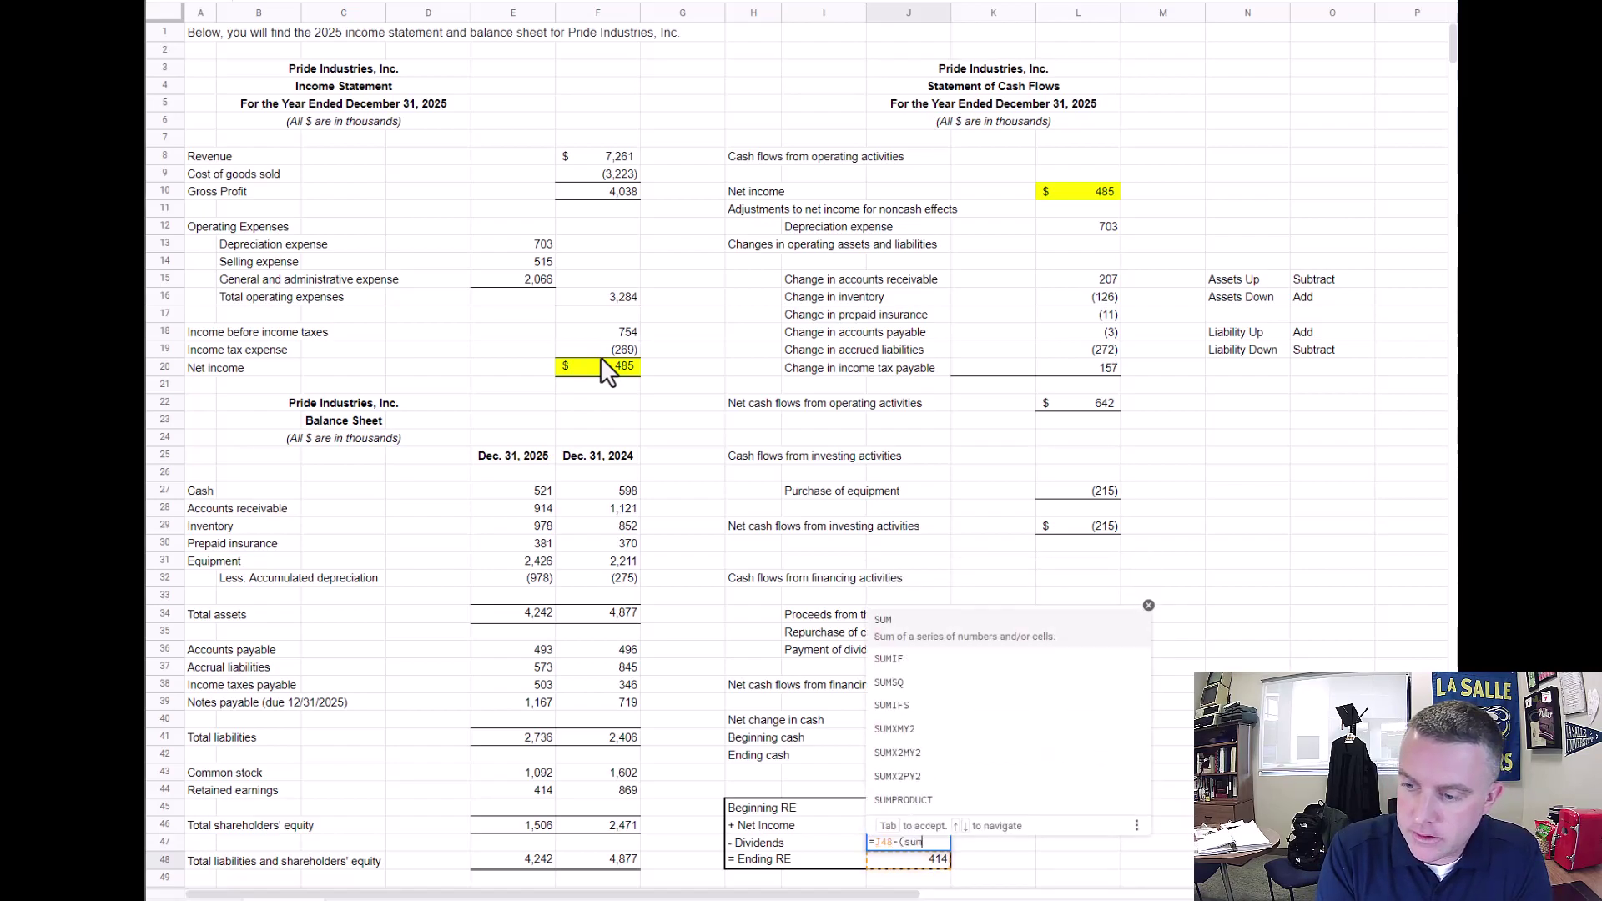
pyautogui.write('(')
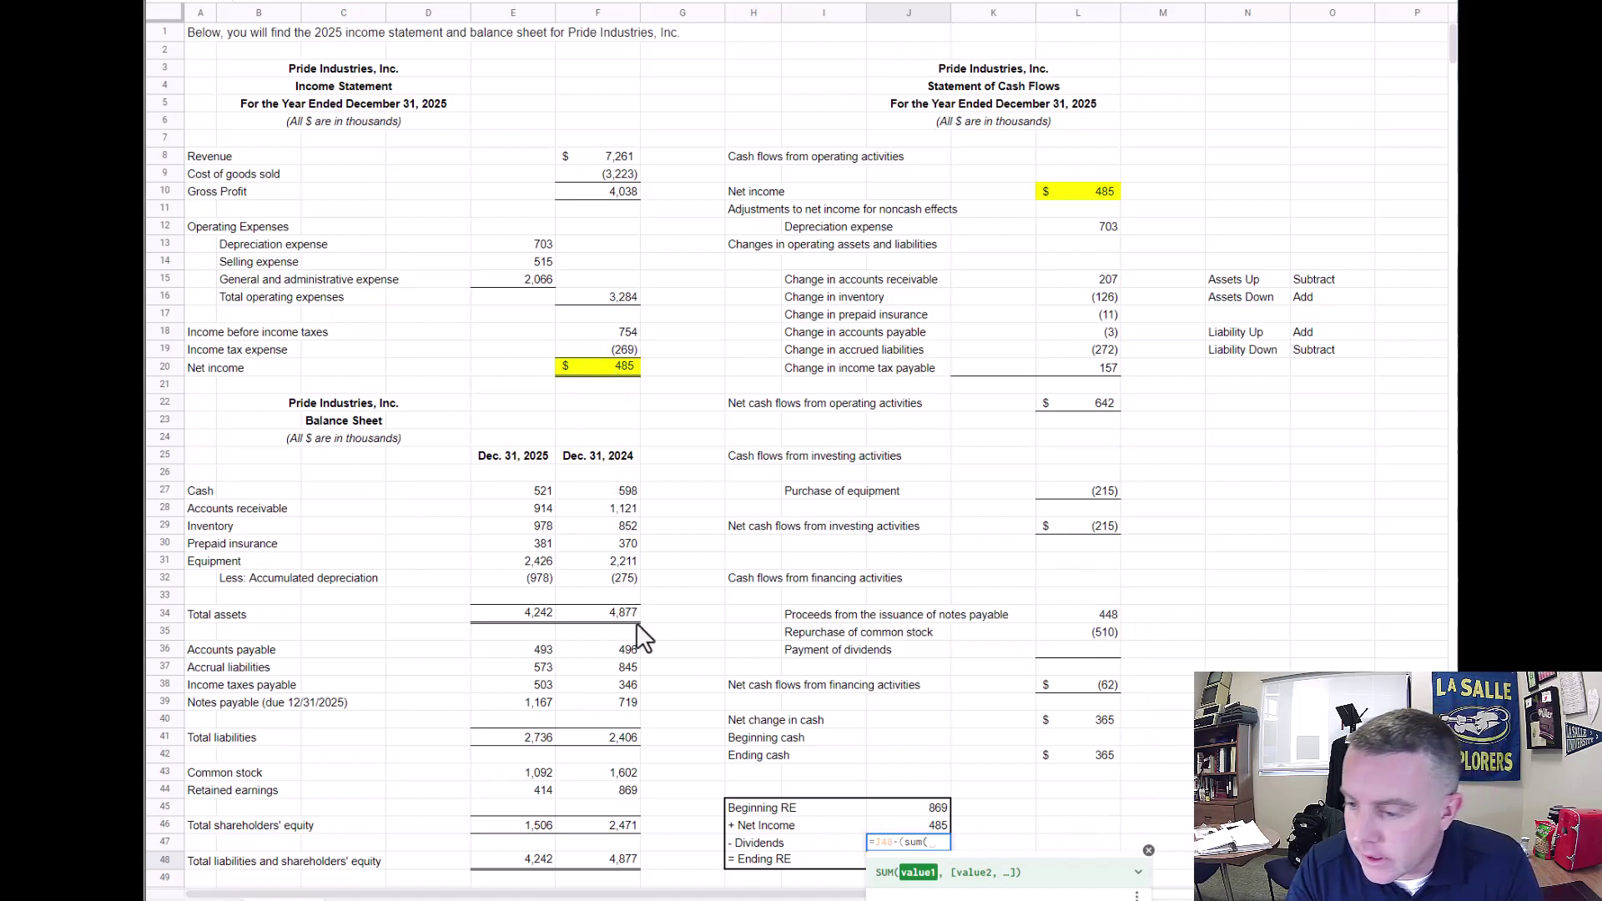
pyautogui.moveTo(899, 804); pyautogui.dragTo(901, 819)
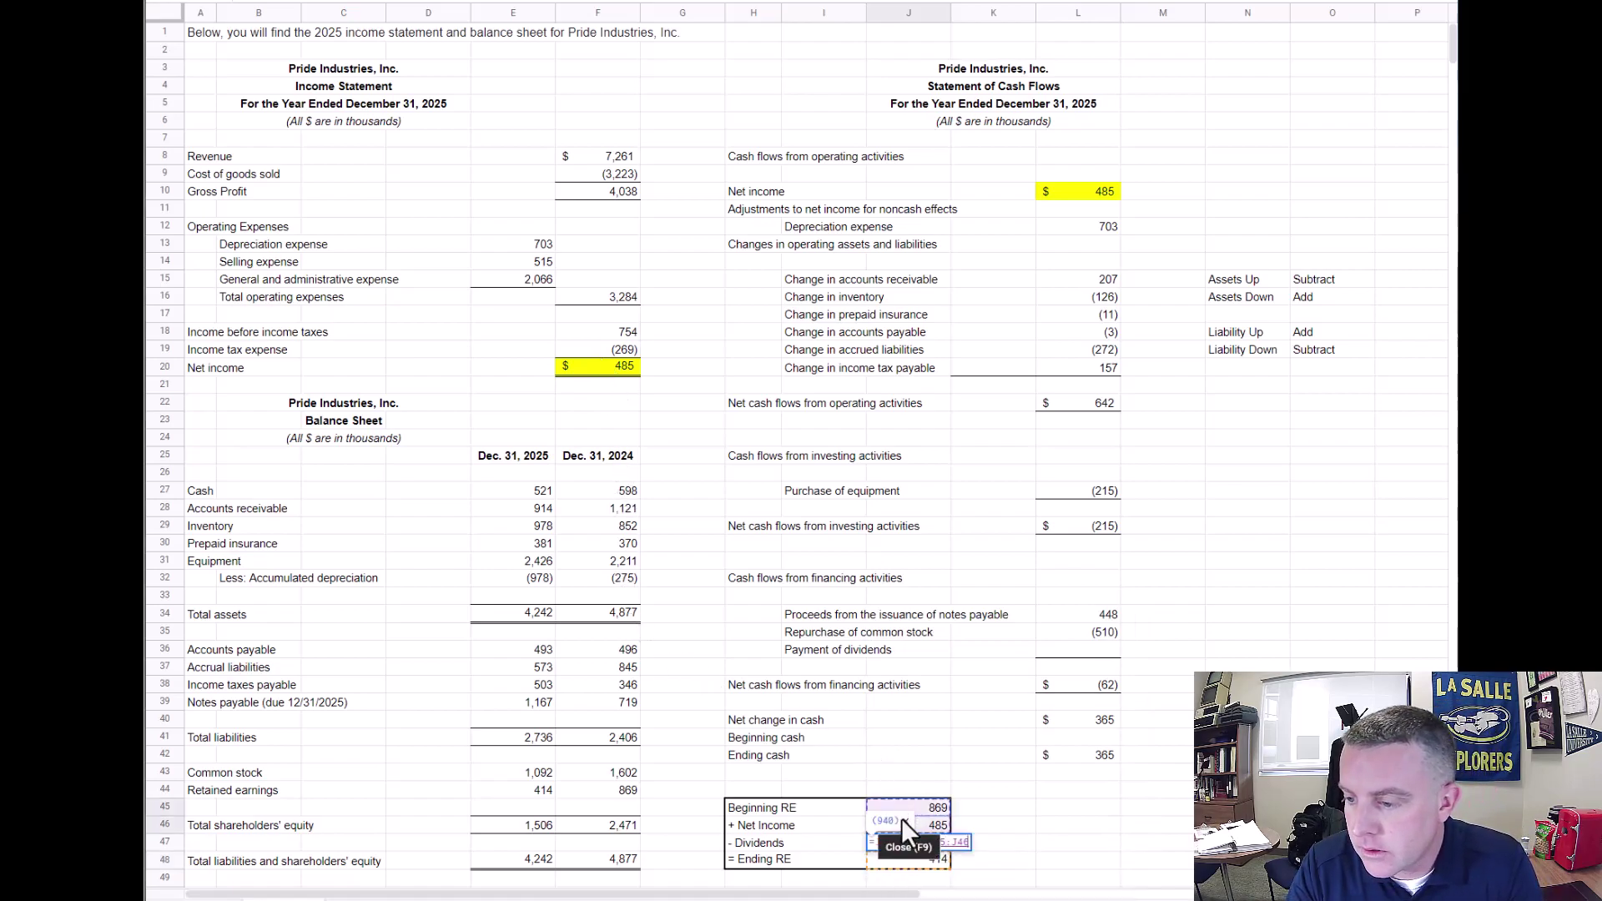
pyautogui.write(')')
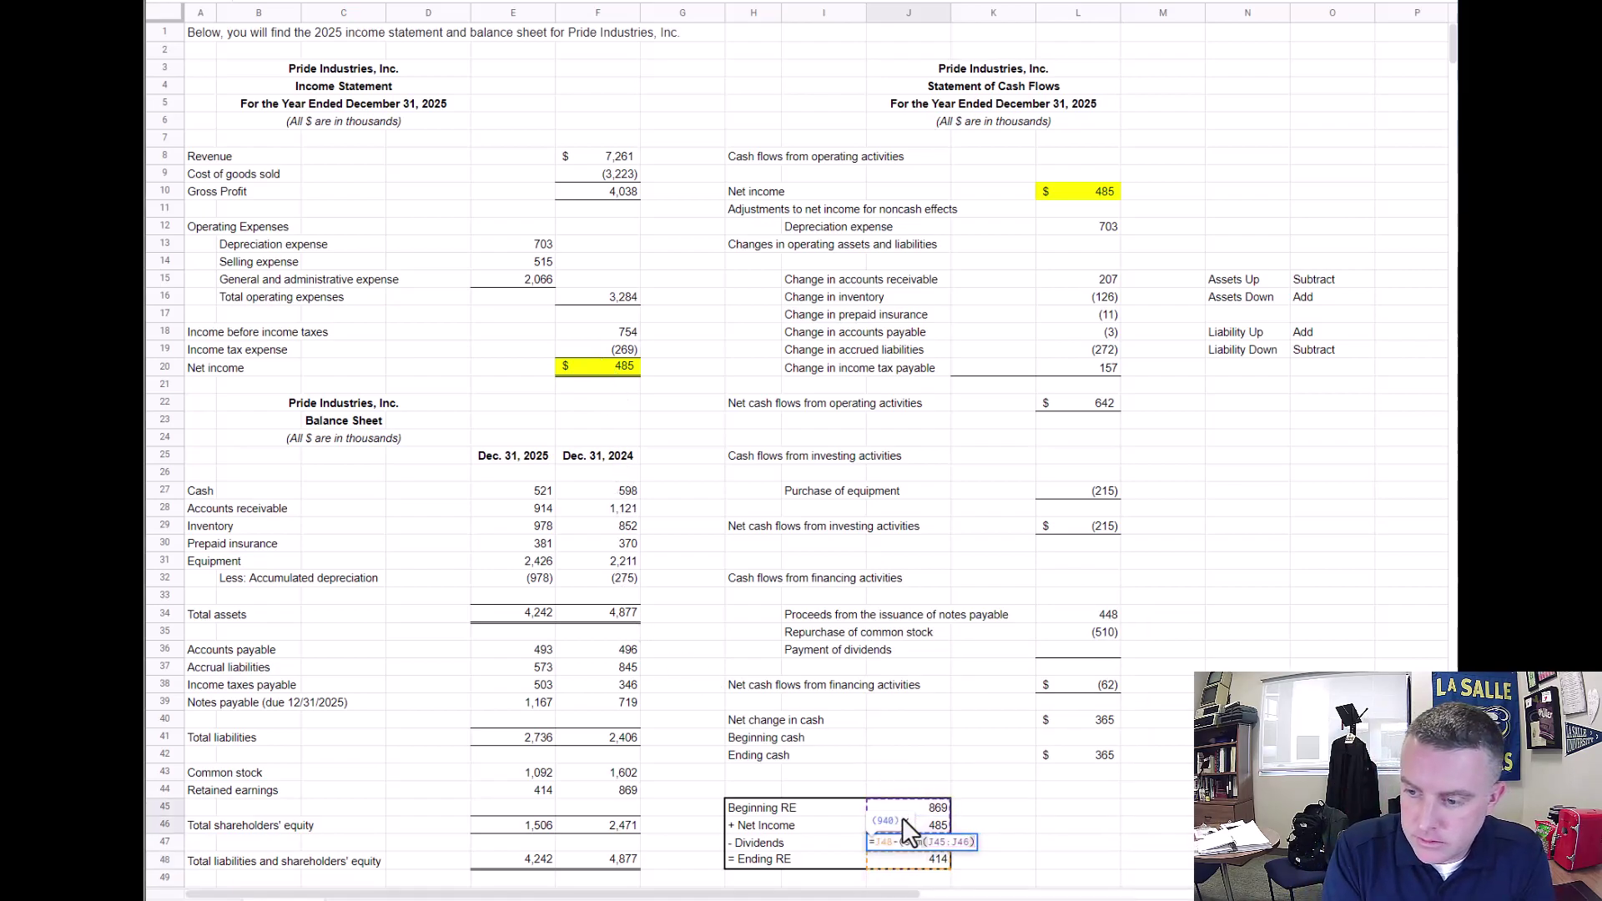
pyautogui.write(')')
pyautogui.press('Return')
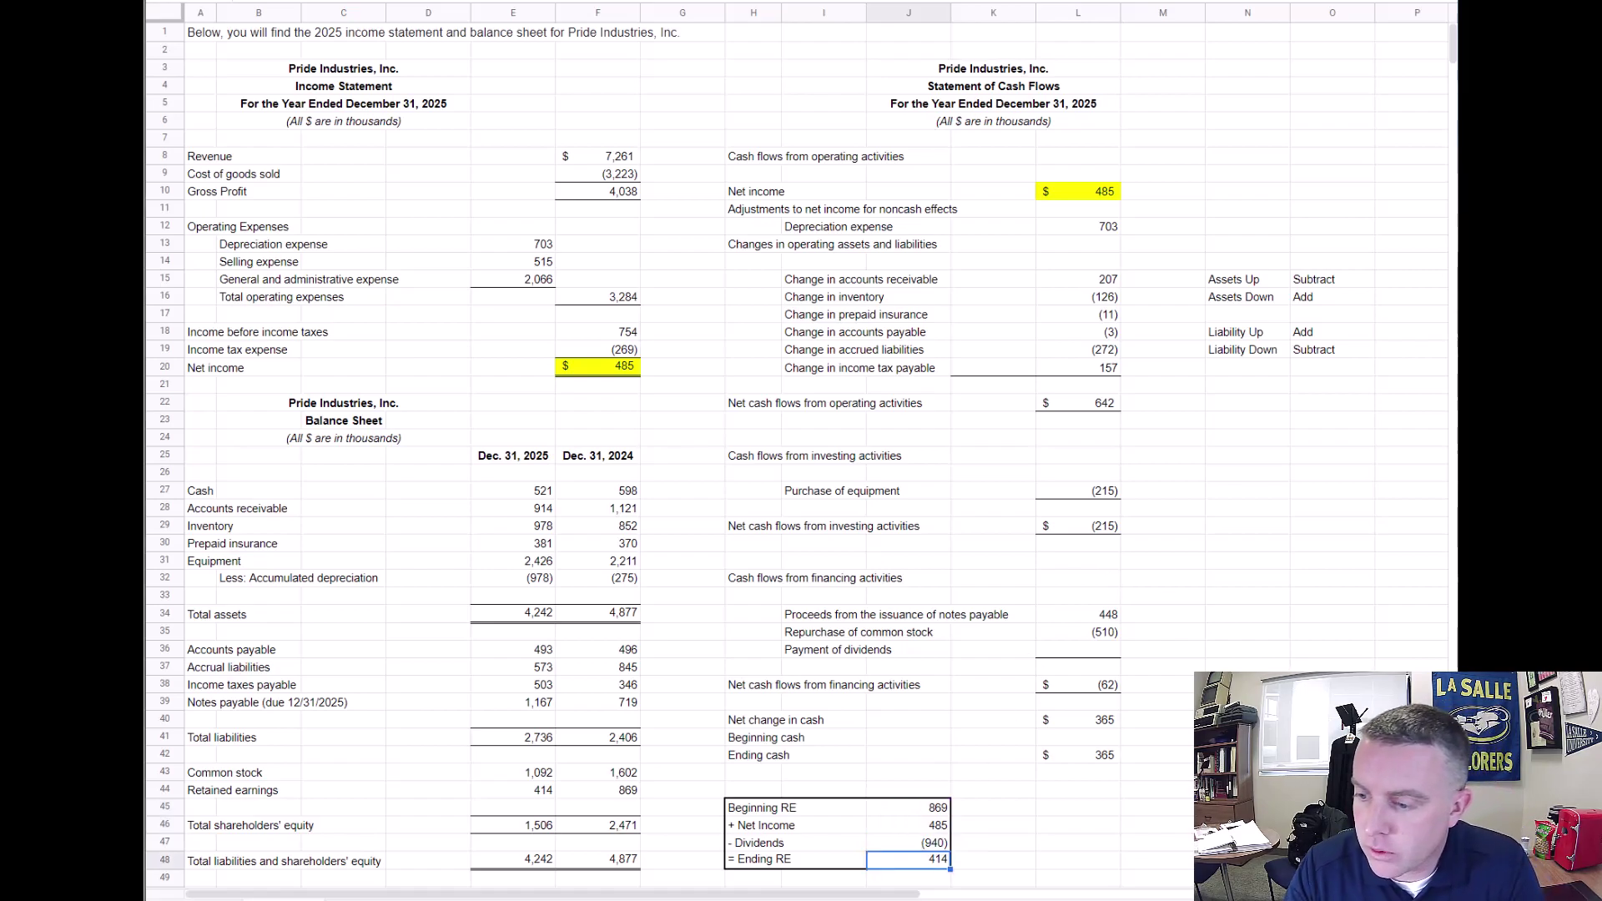
# Link Payment of dividends in L36 to the dividends figure in the retained earnings box with =J47
pyautogui.click(1097, 651)
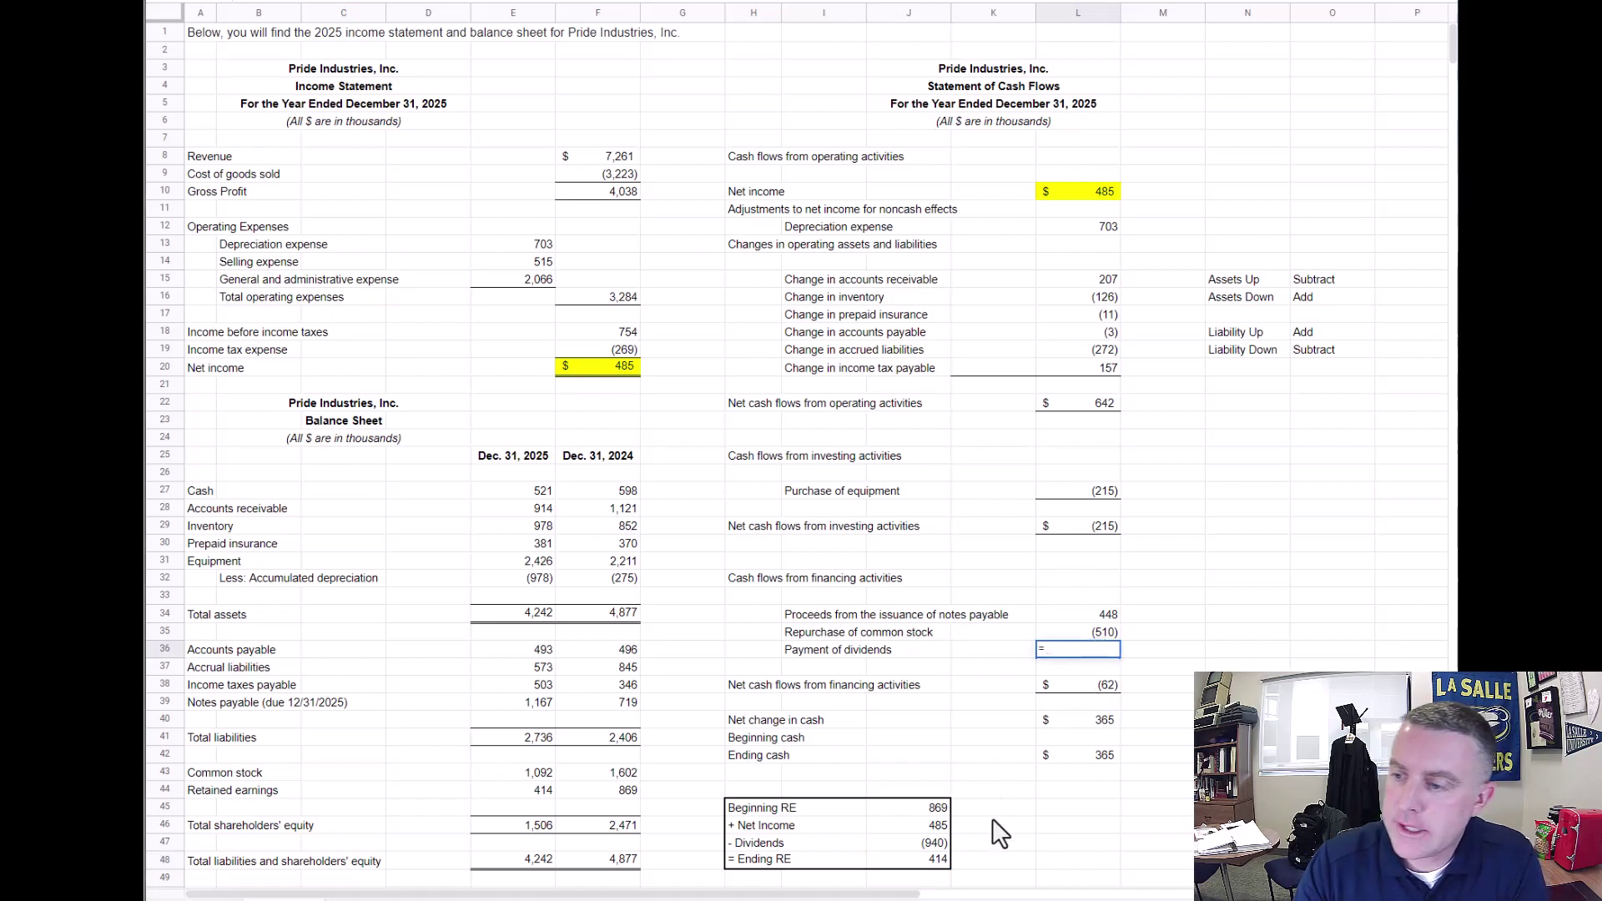
pyautogui.write('=')
pyautogui.click(937, 846)
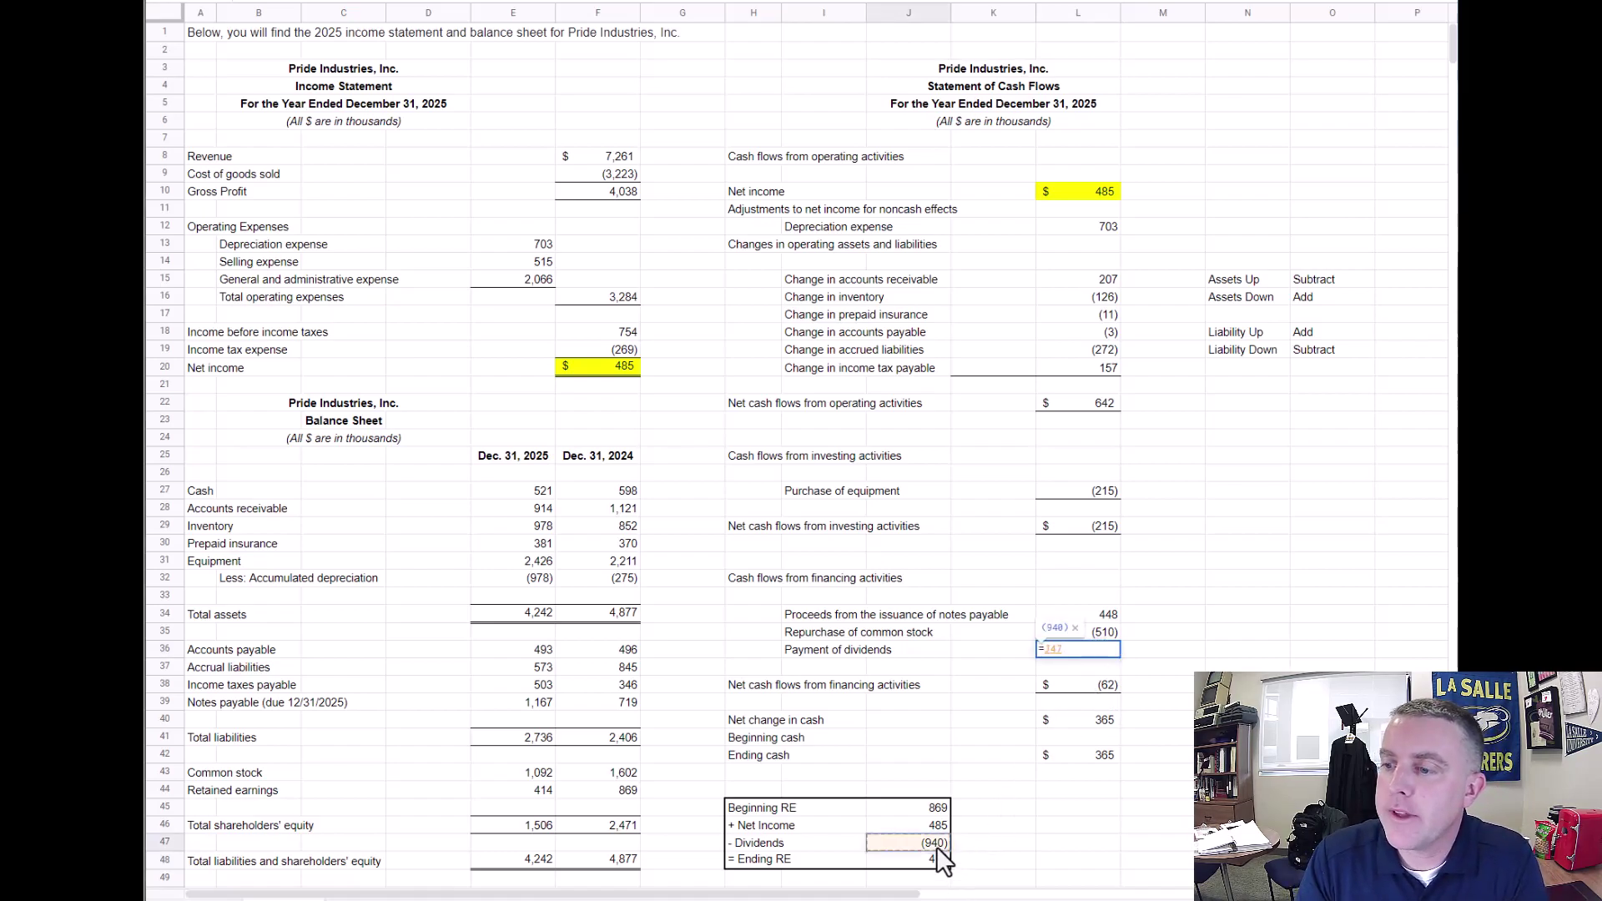
pyautogui.press('Return')
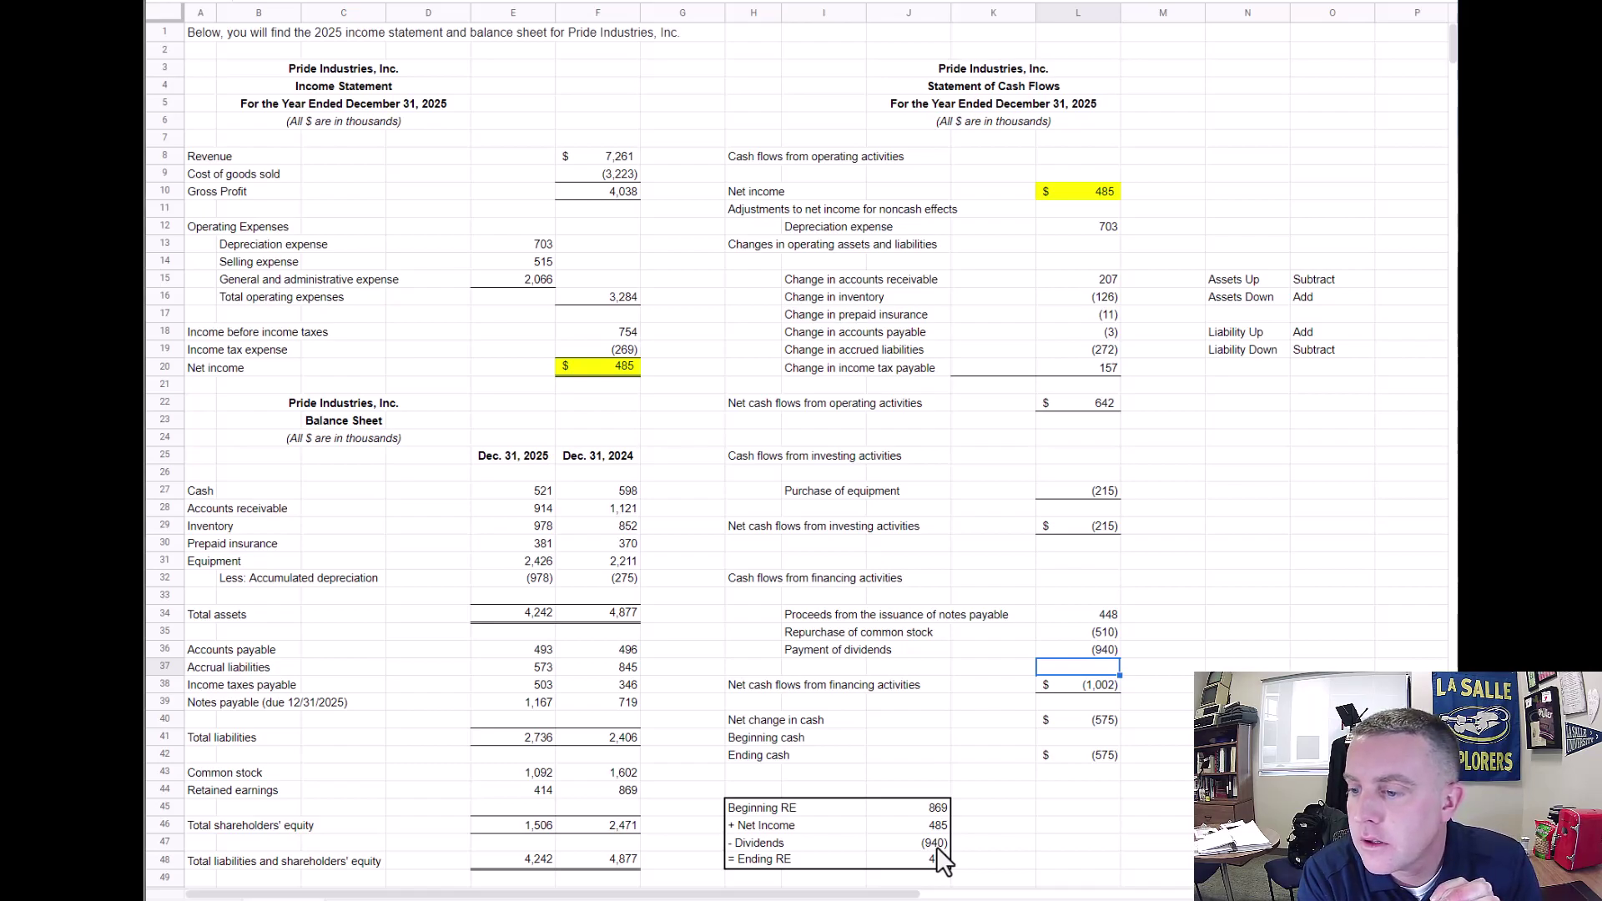
# Review the financing total and net change in cash, and inspect the formula behind net cash flows from operating activities in L22
pyautogui.press('Down')
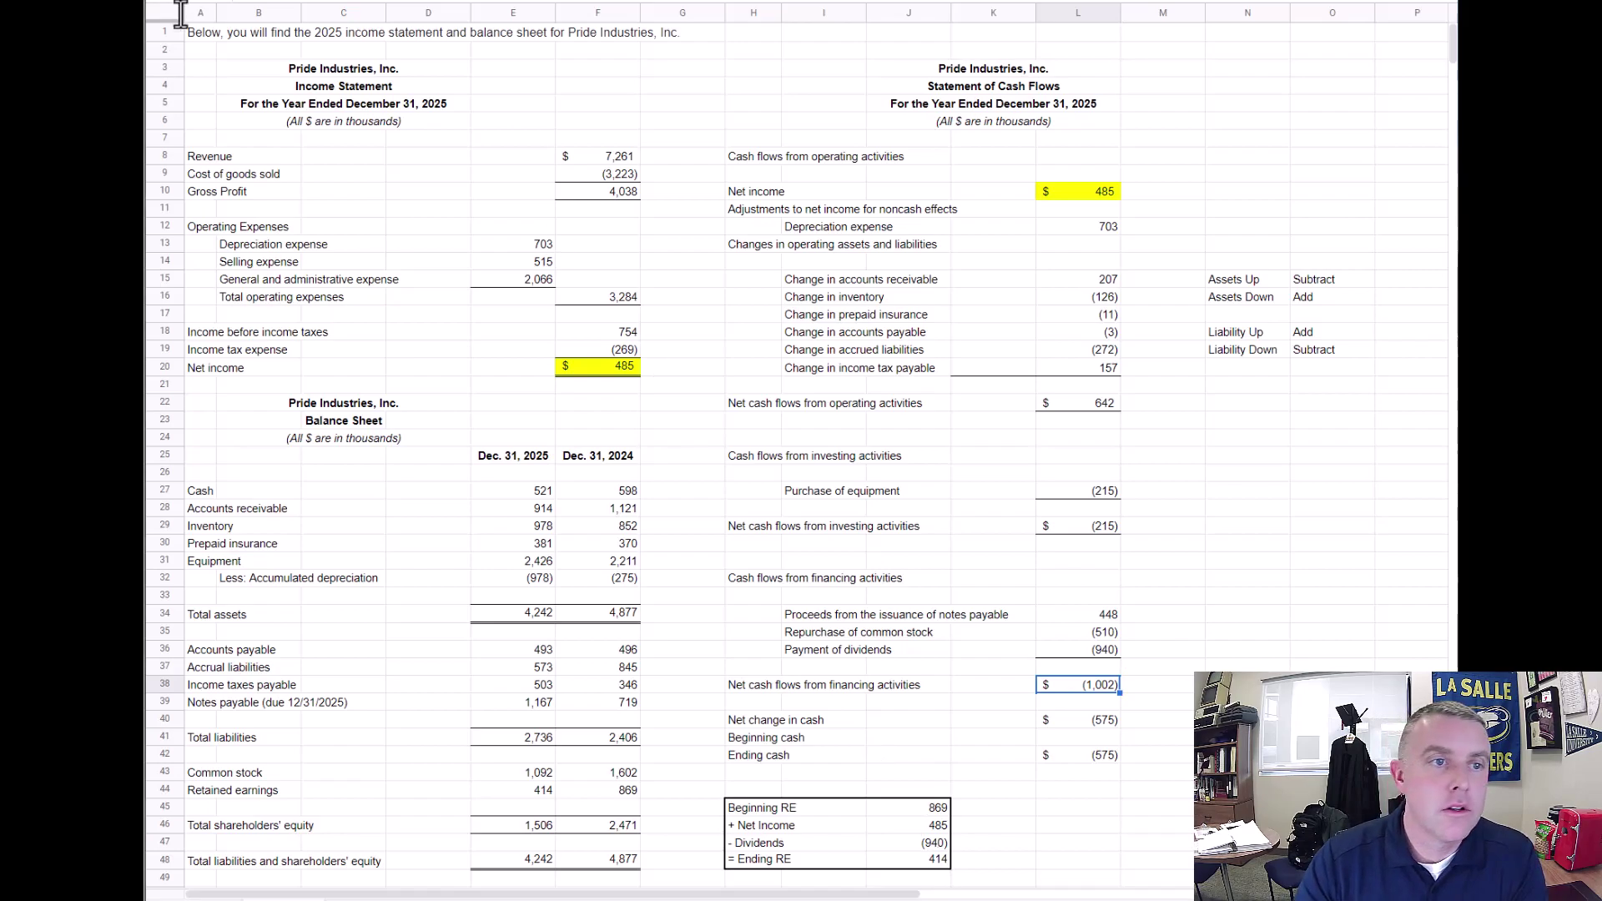
pyautogui.click(1158, 737)
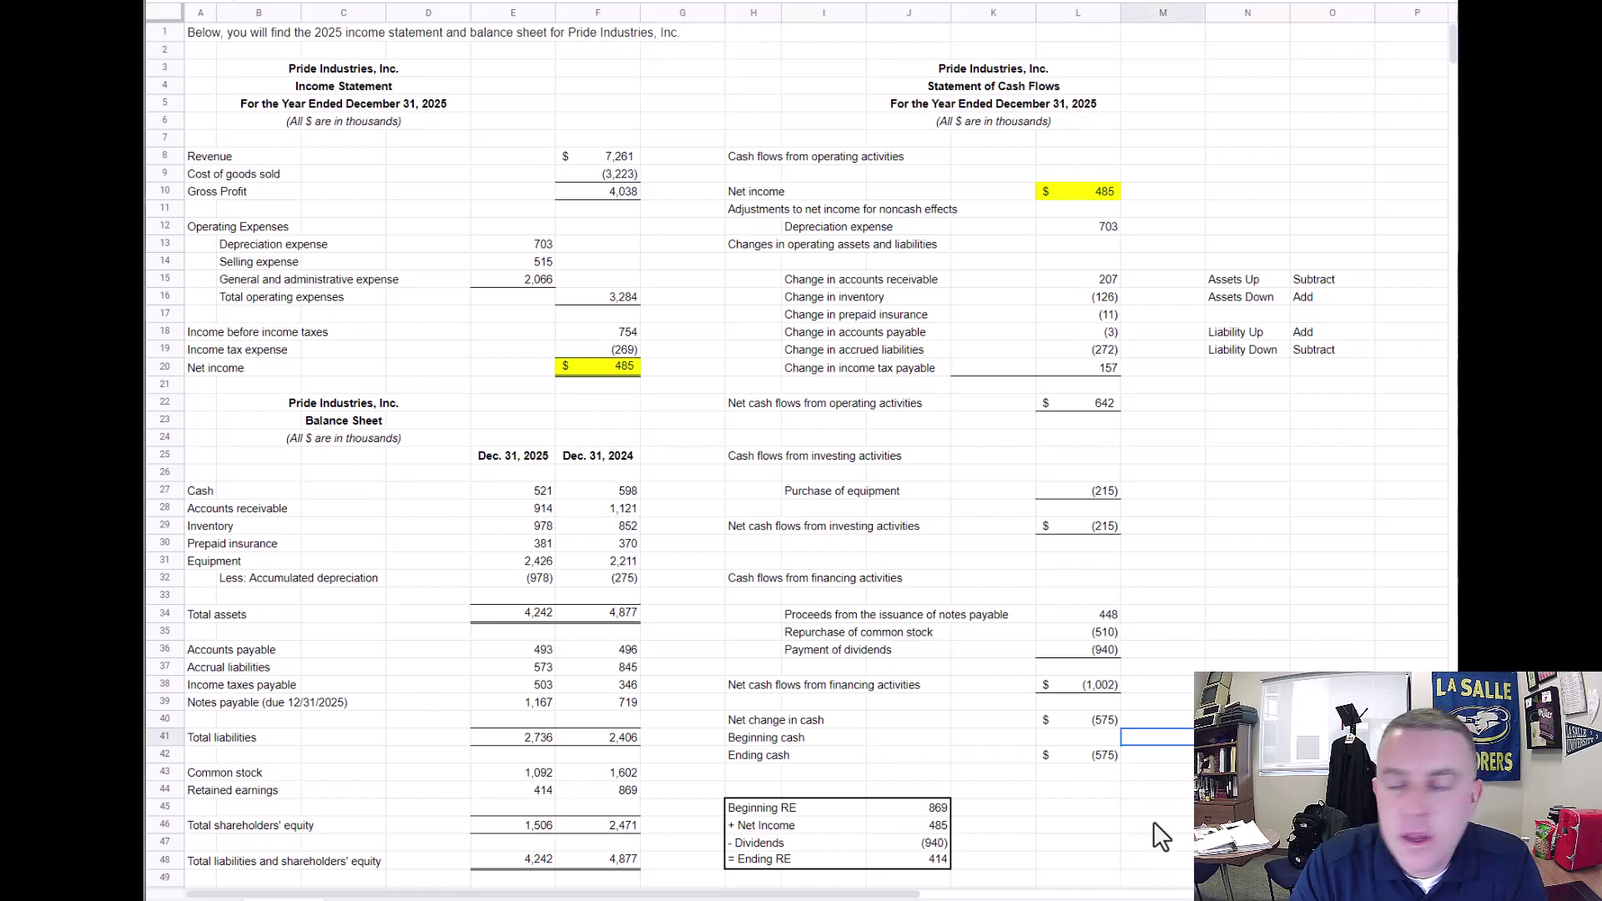
pyautogui.click(1165, 632)
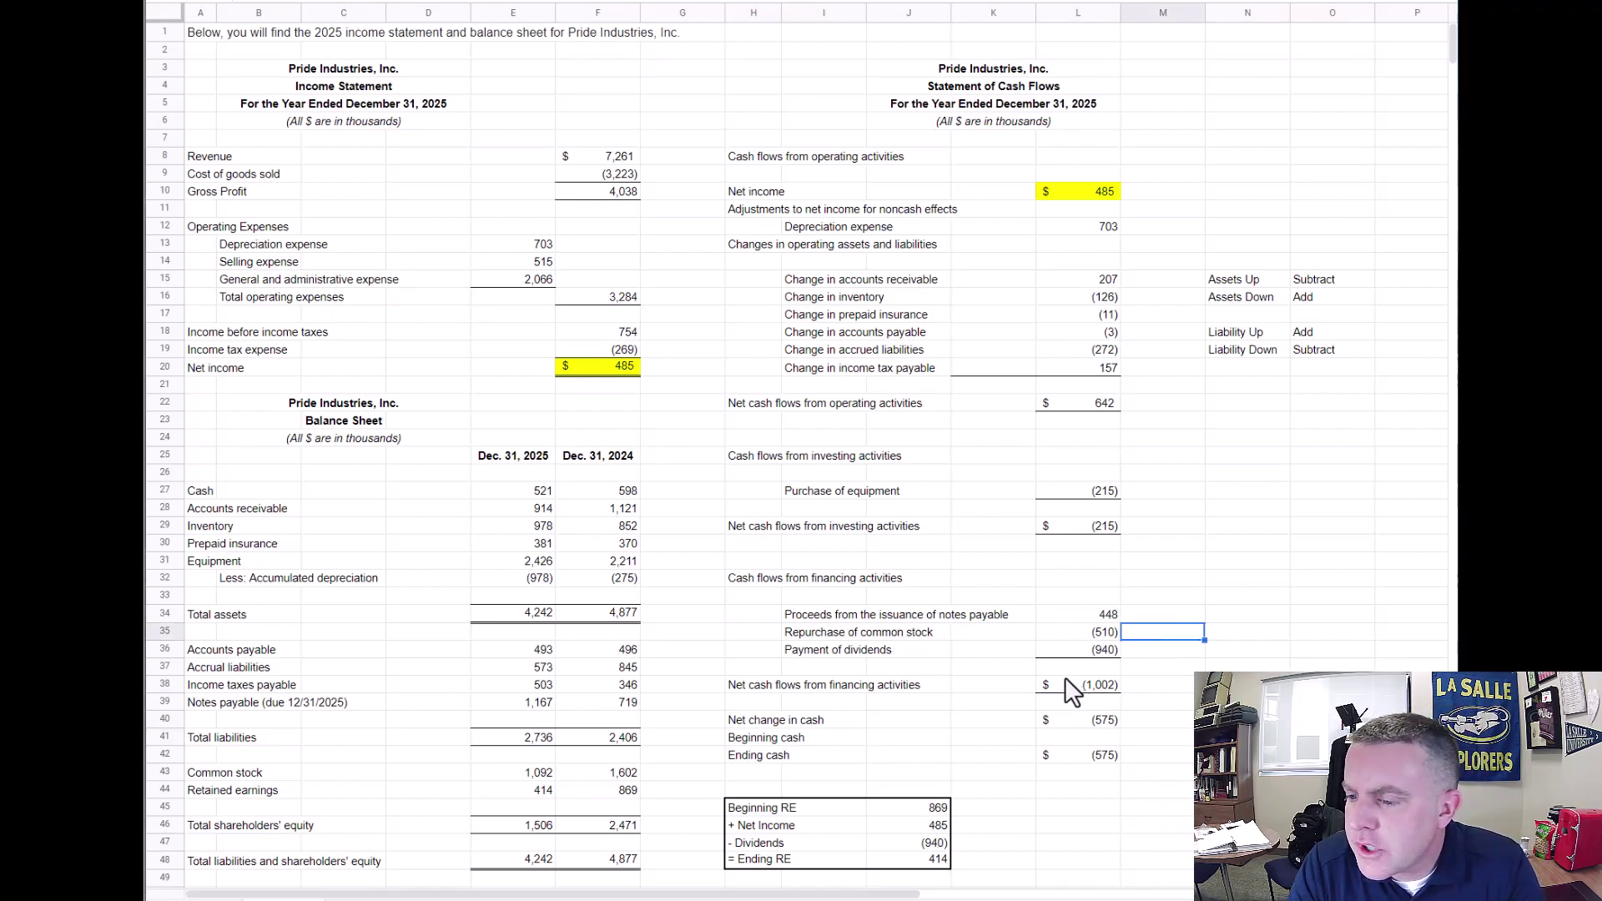
pyautogui.click(1100, 719)
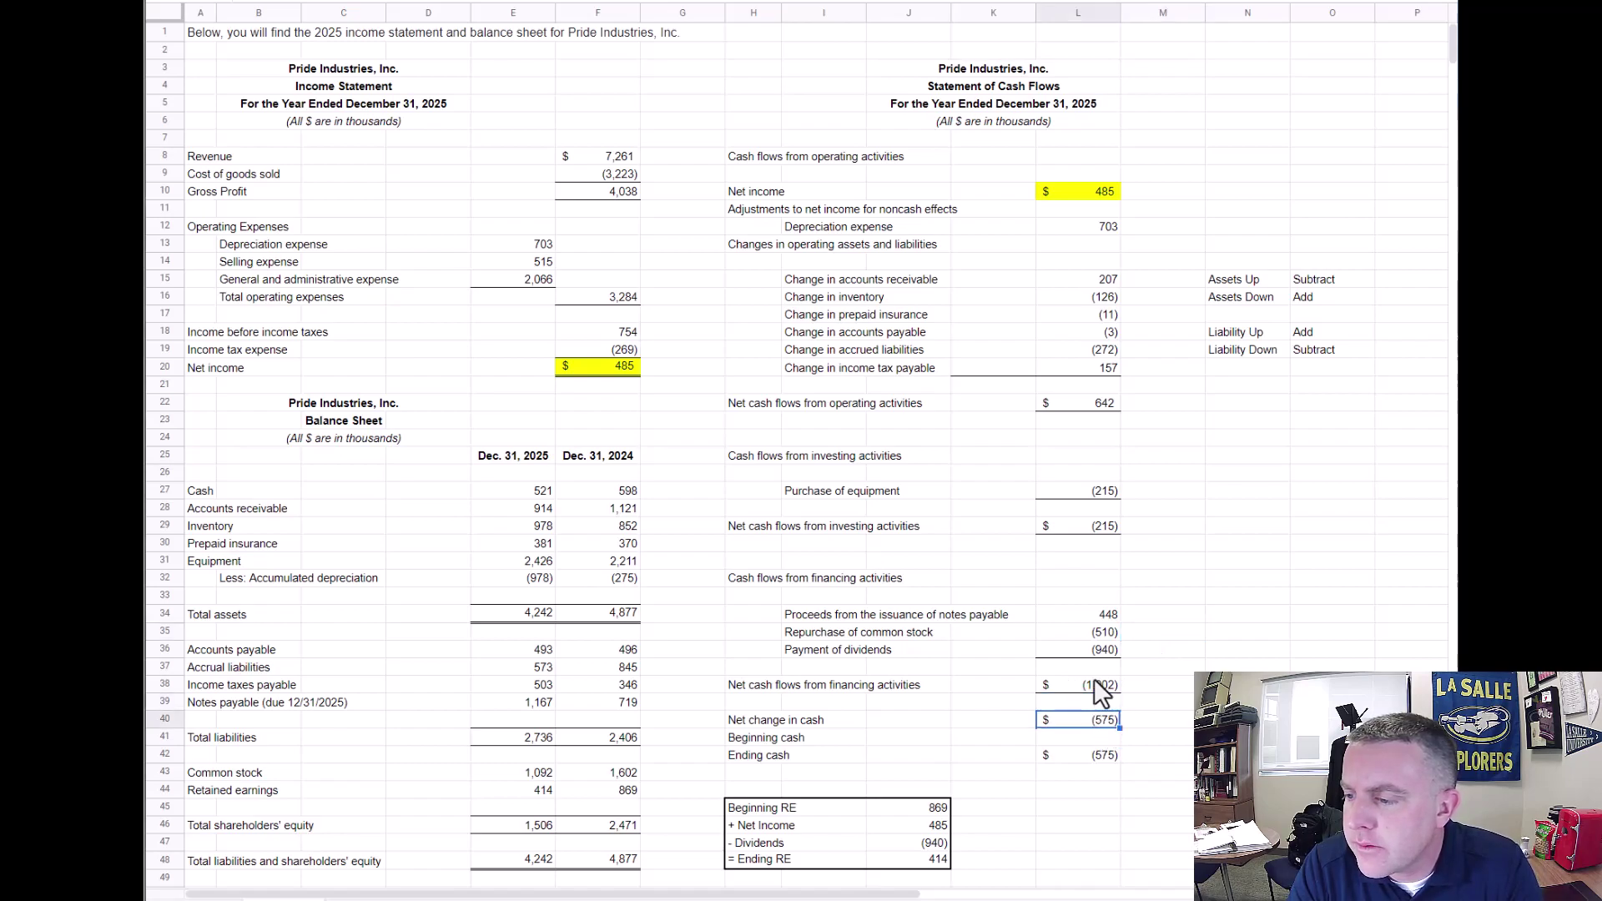
pyautogui.click(1098, 407)
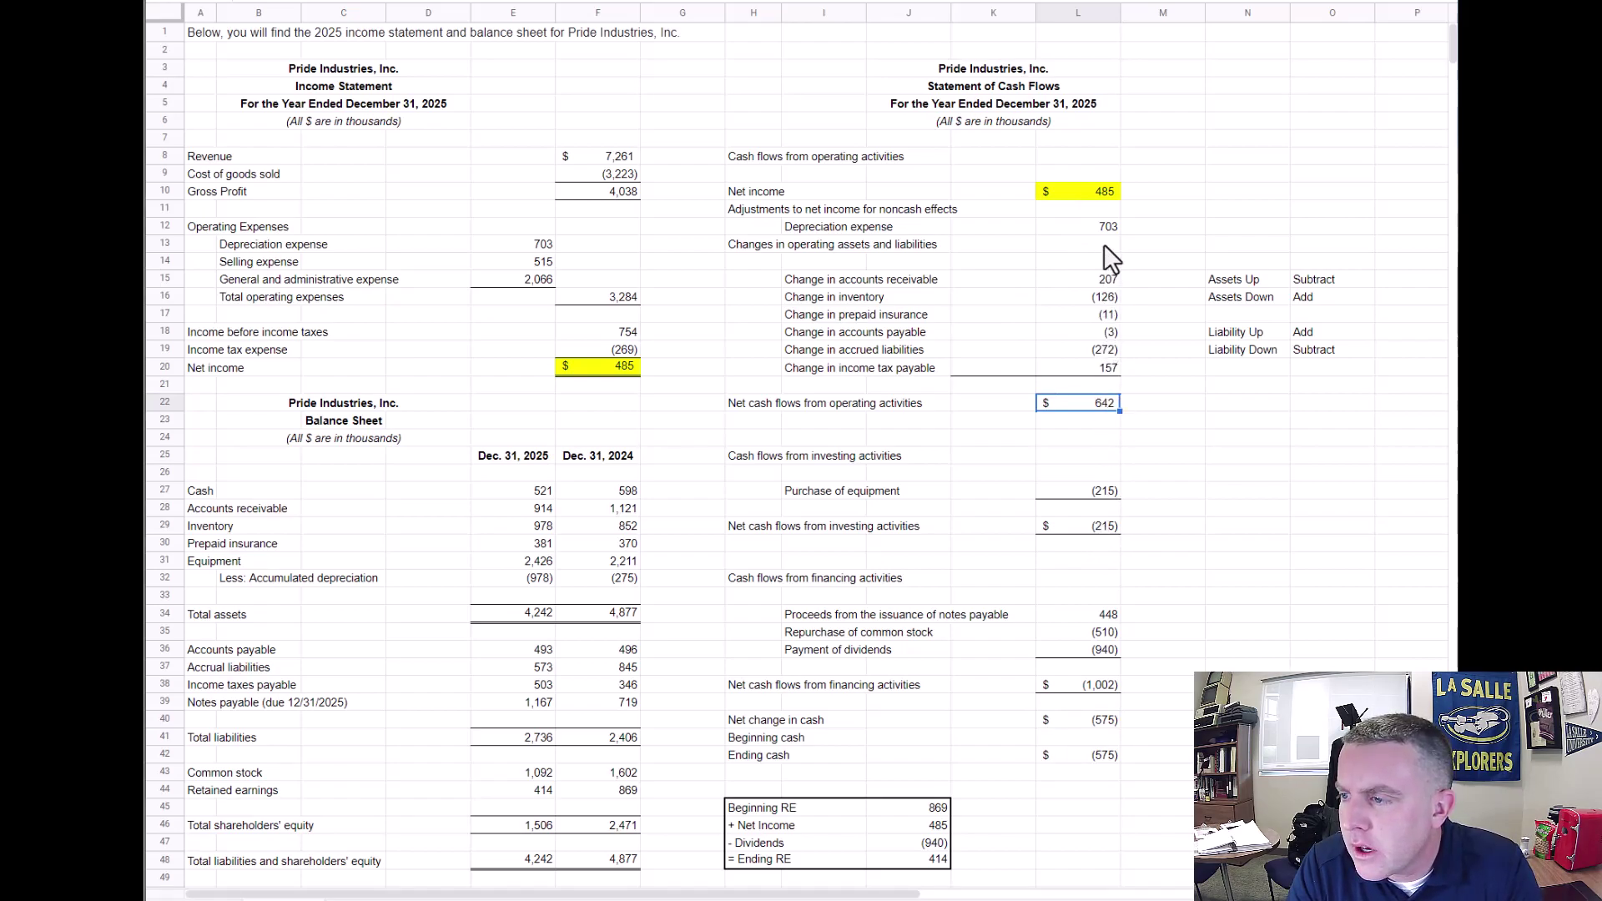
pyautogui.click(1193, 427)
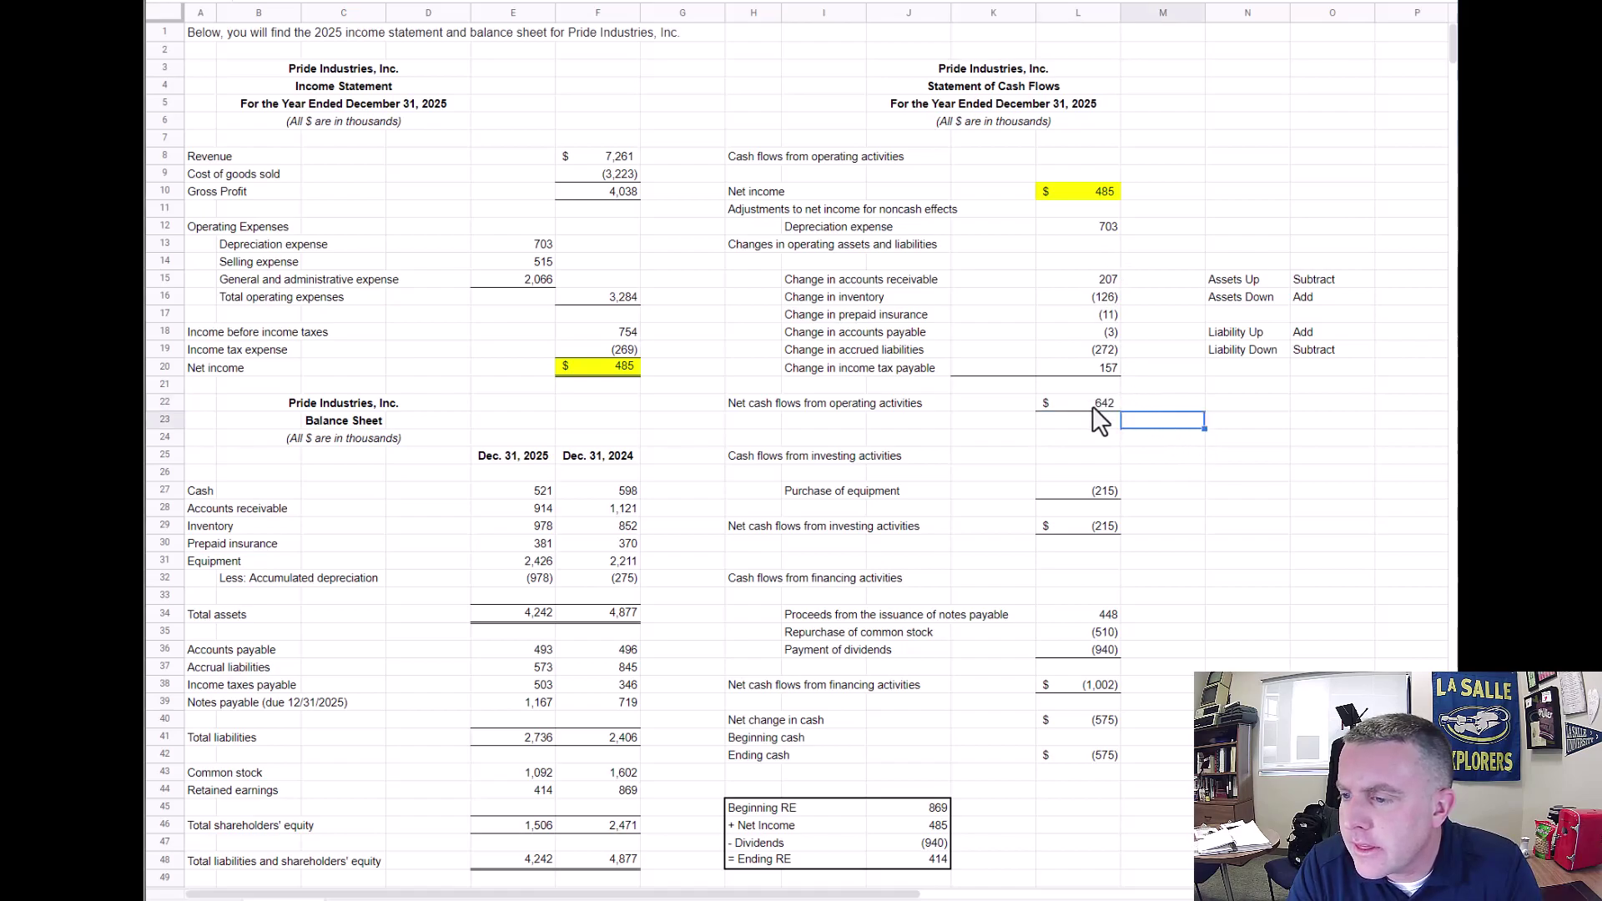
pyautogui.press('Up')
pyautogui.press('Left')
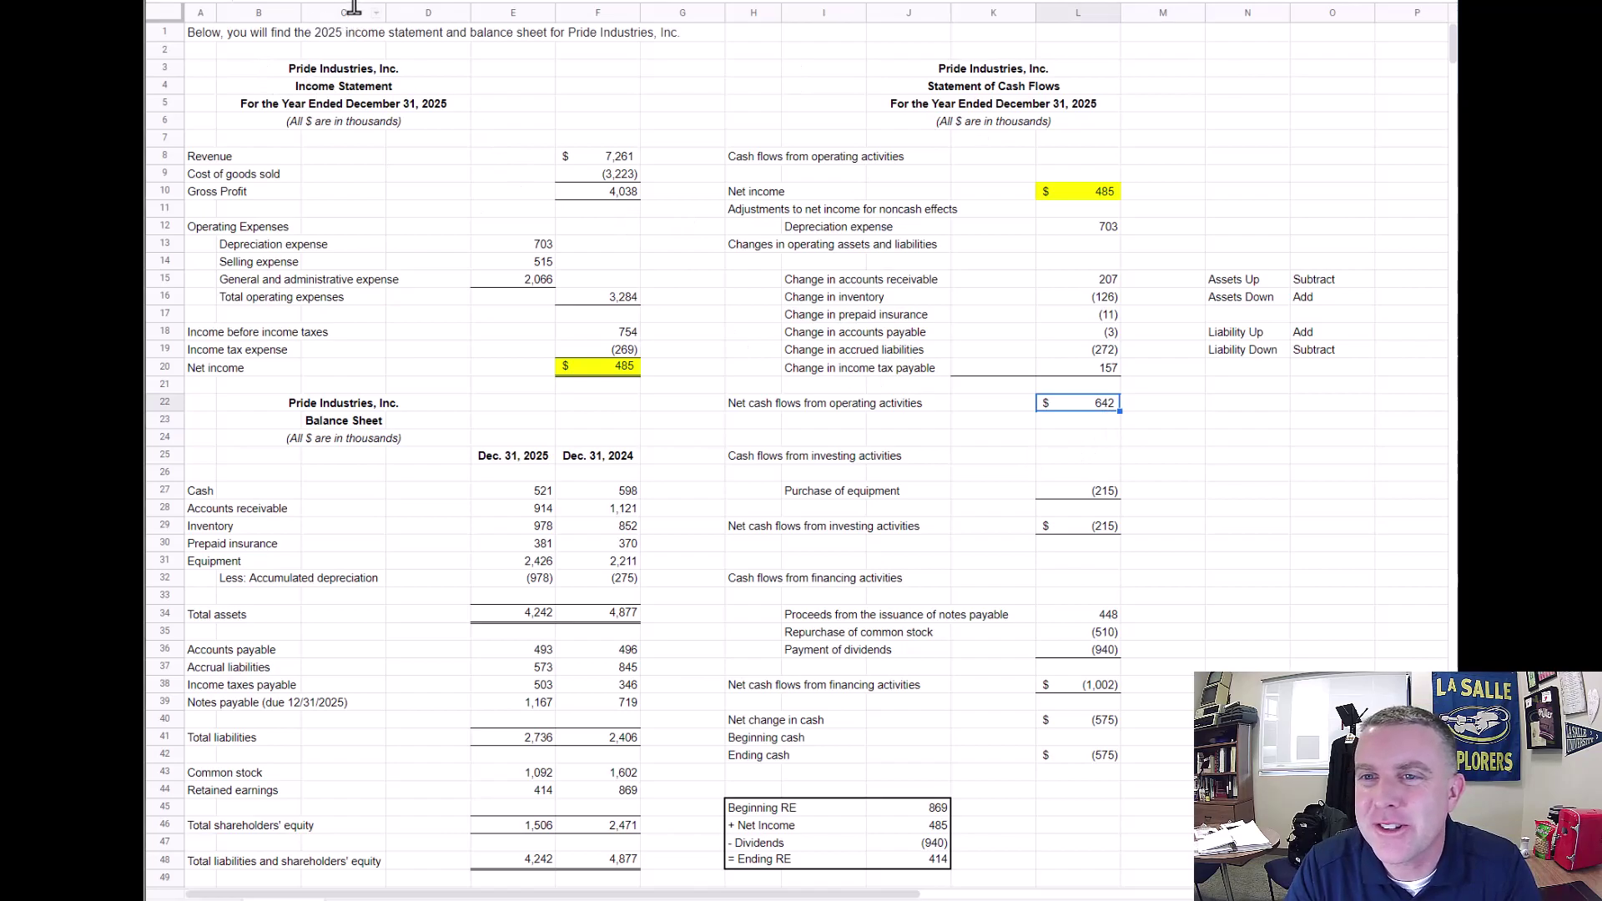
pyautogui.click(1262, 420)
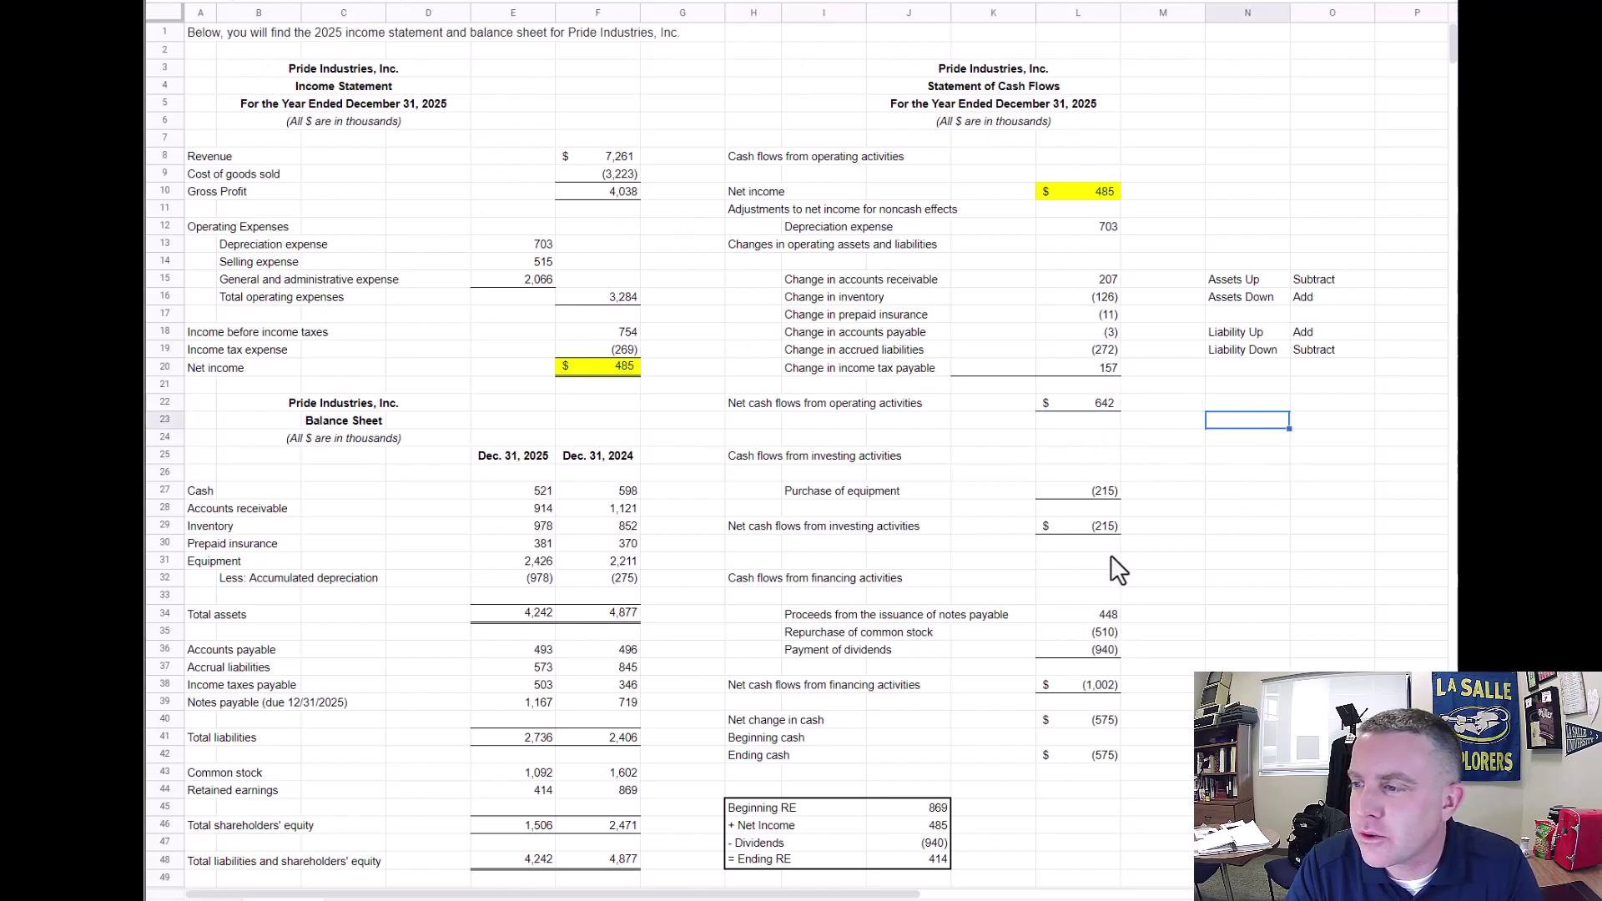
pyautogui.click(1104, 406)
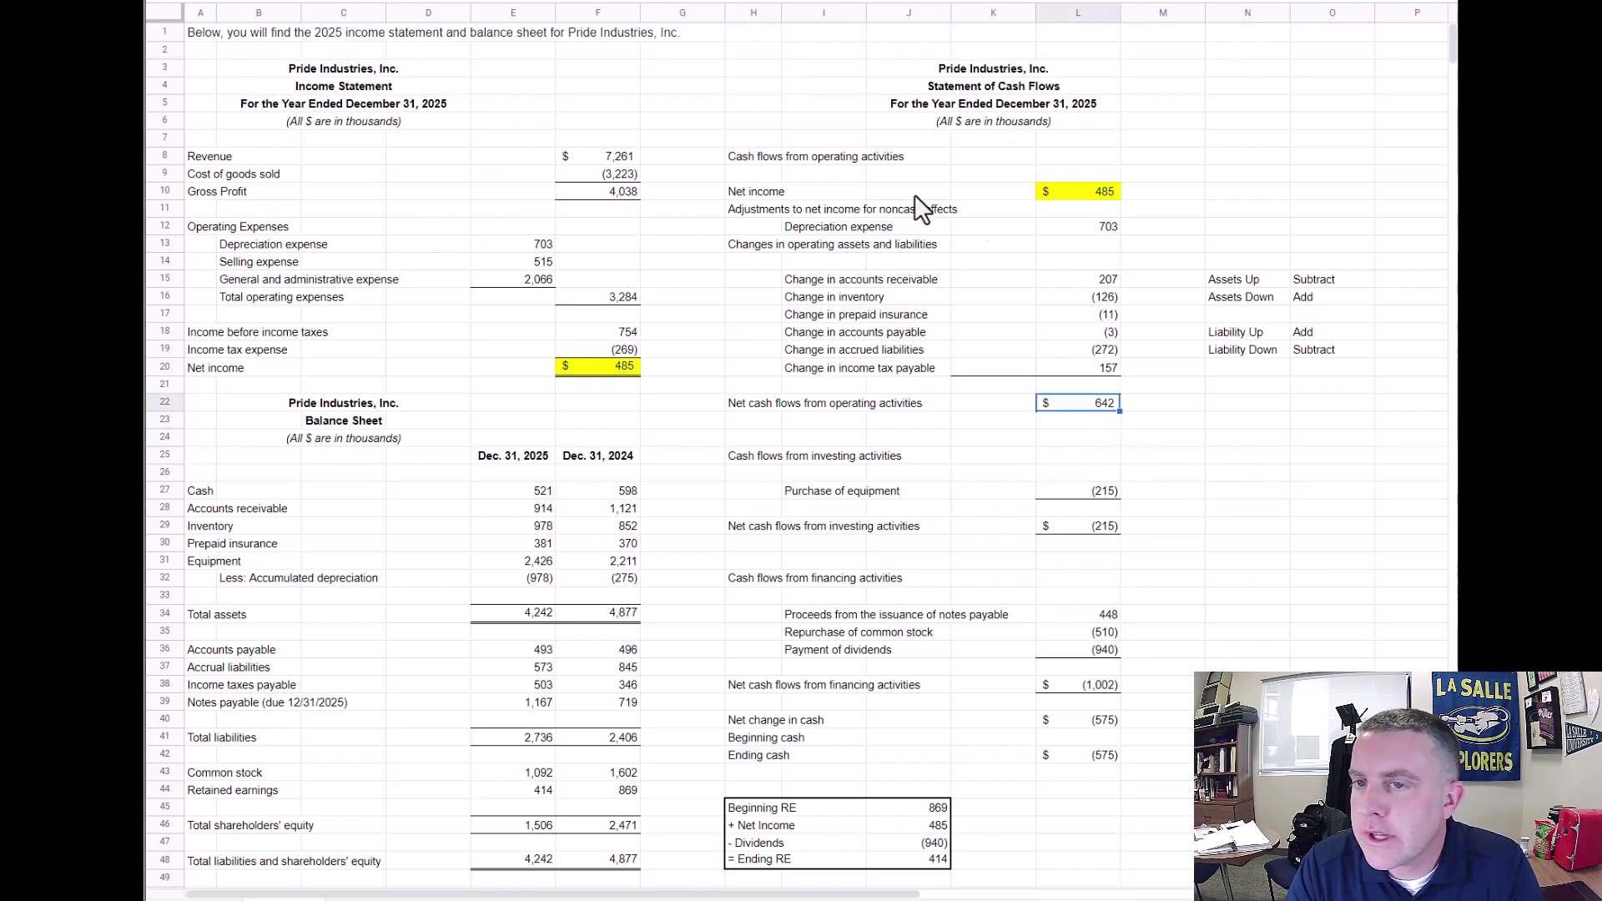
pyautogui.doubleClick(1112, 409)
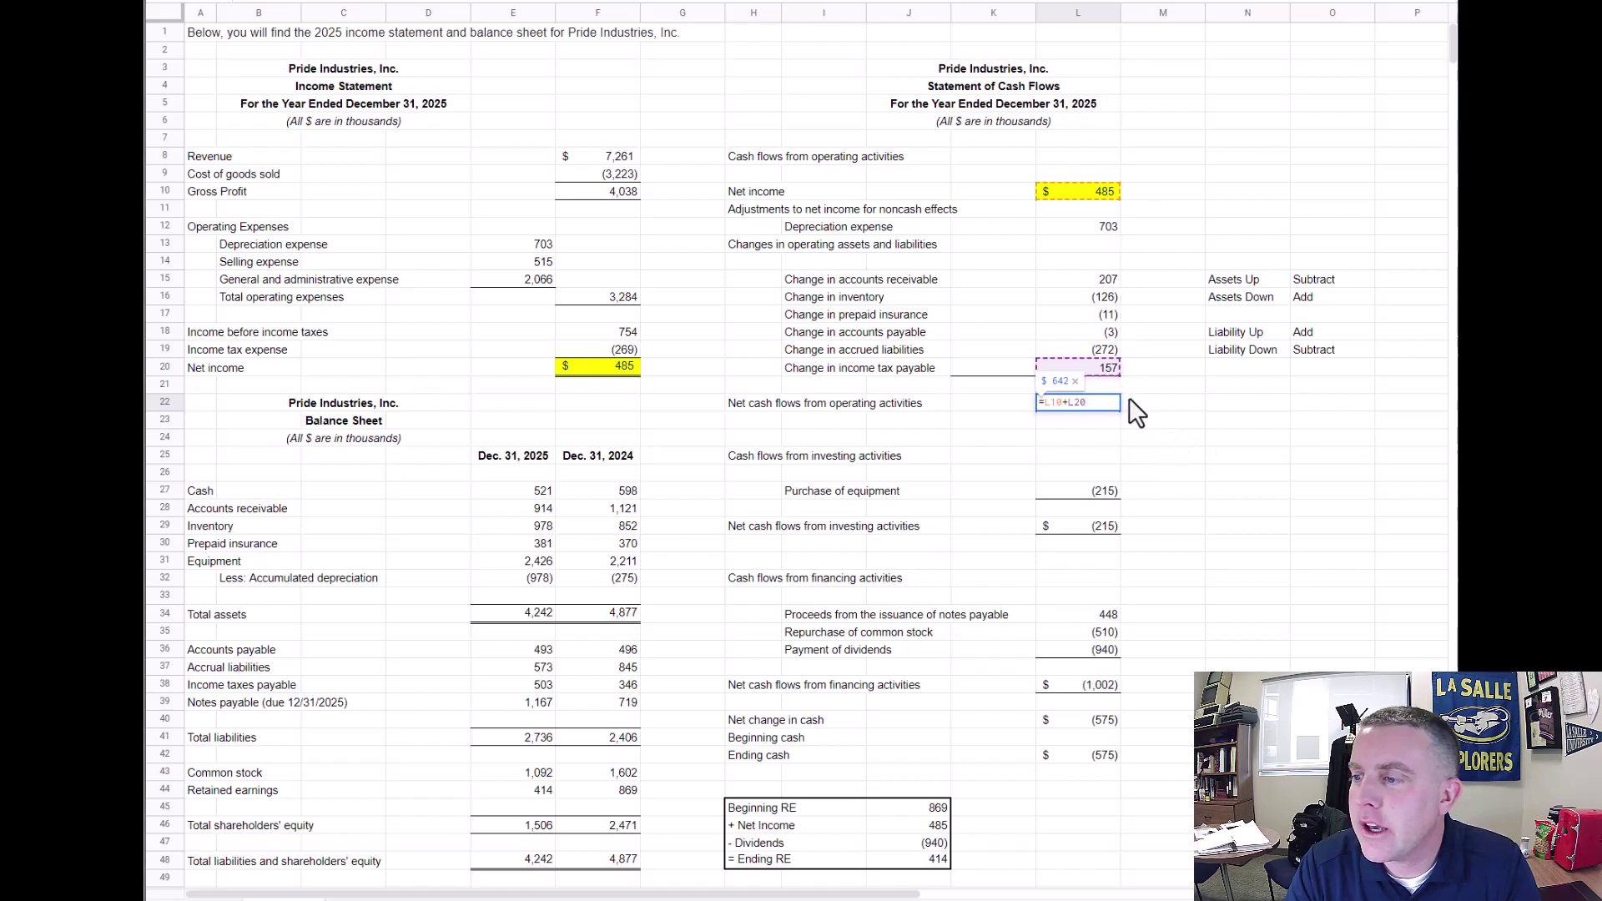
pyautogui.click(1213, 420)
pyautogui.click(1090, 405)
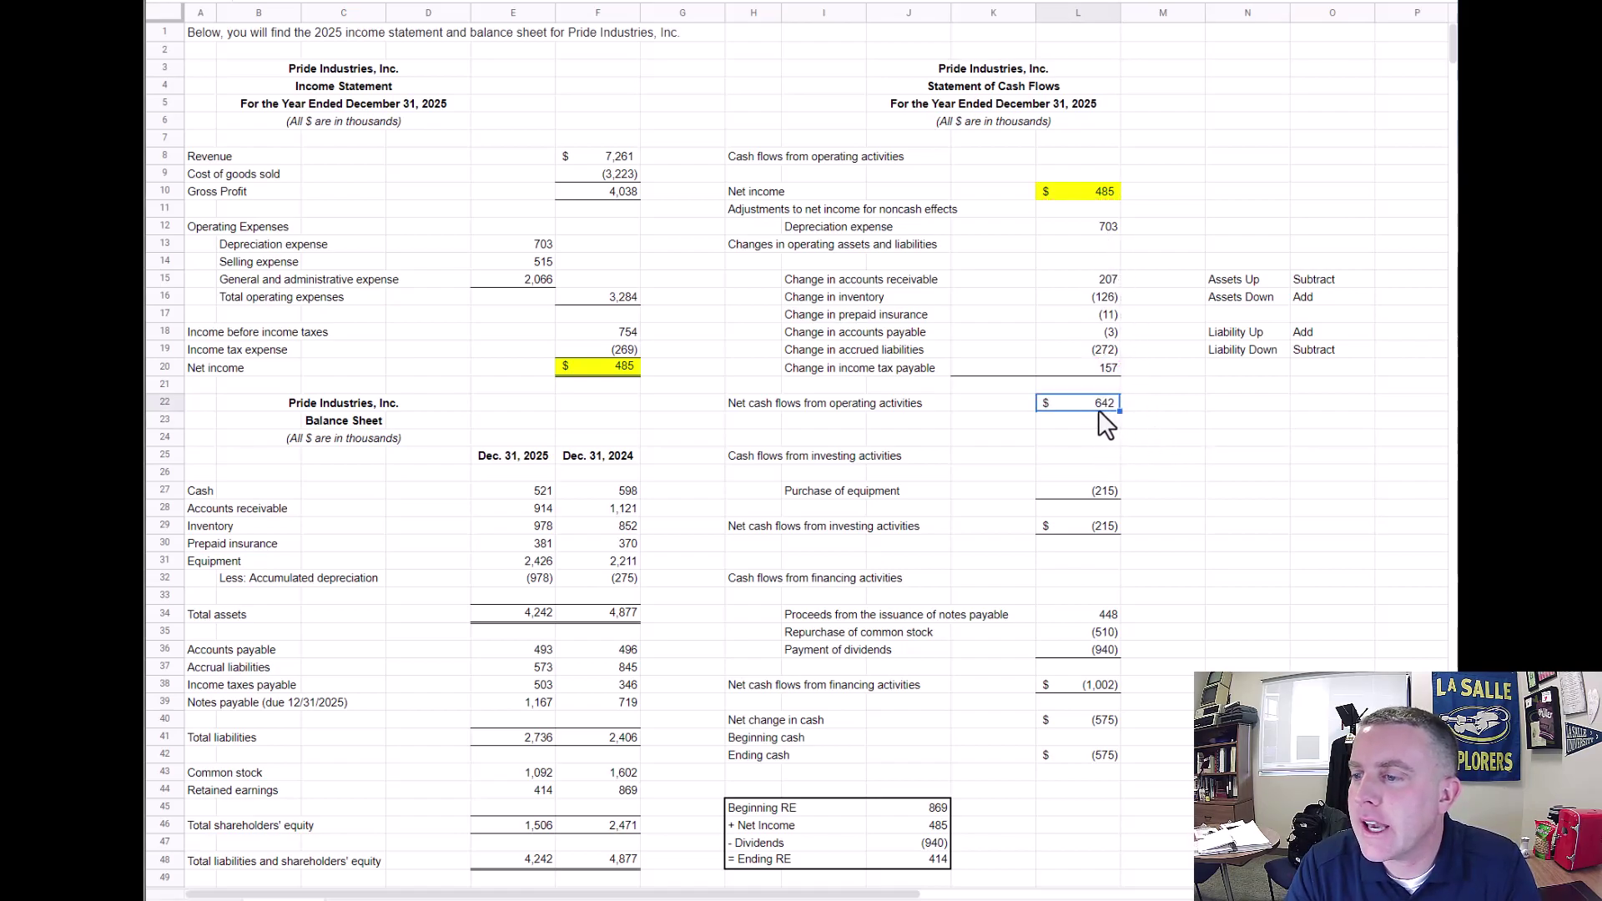
pyautogui.doubleClick(1100, 406)
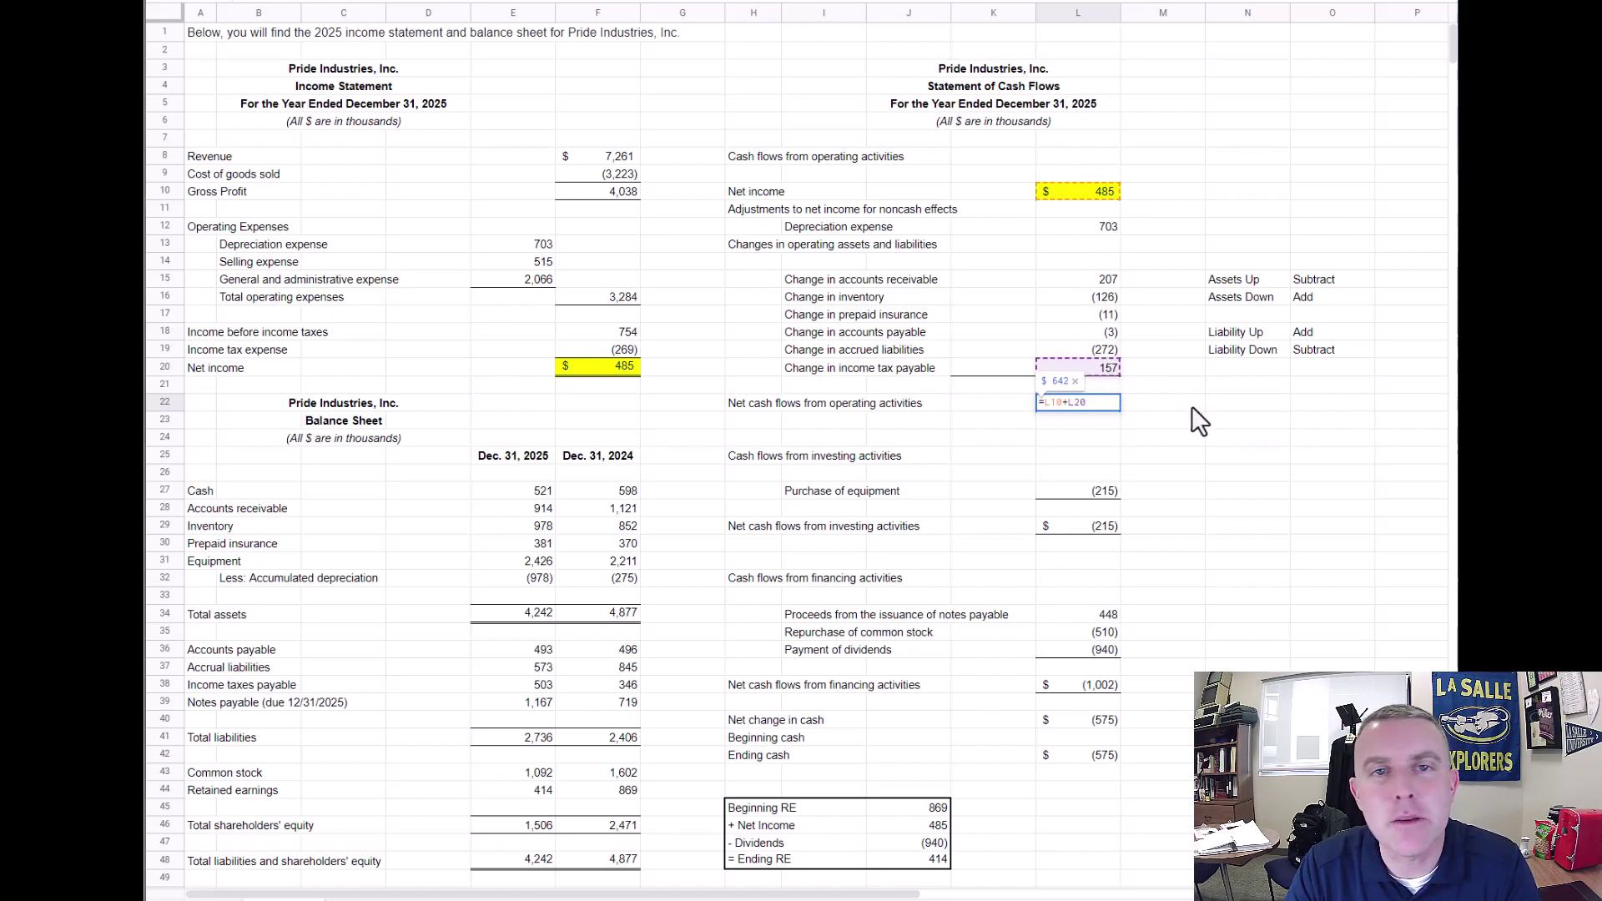
pyautogui.press('Tab')
# Replace the net cash flows from operating activities formula in L22 with a sum from net income through income tax payable, =SUM(L10:L20)
pyautogui.click(1100, 404)
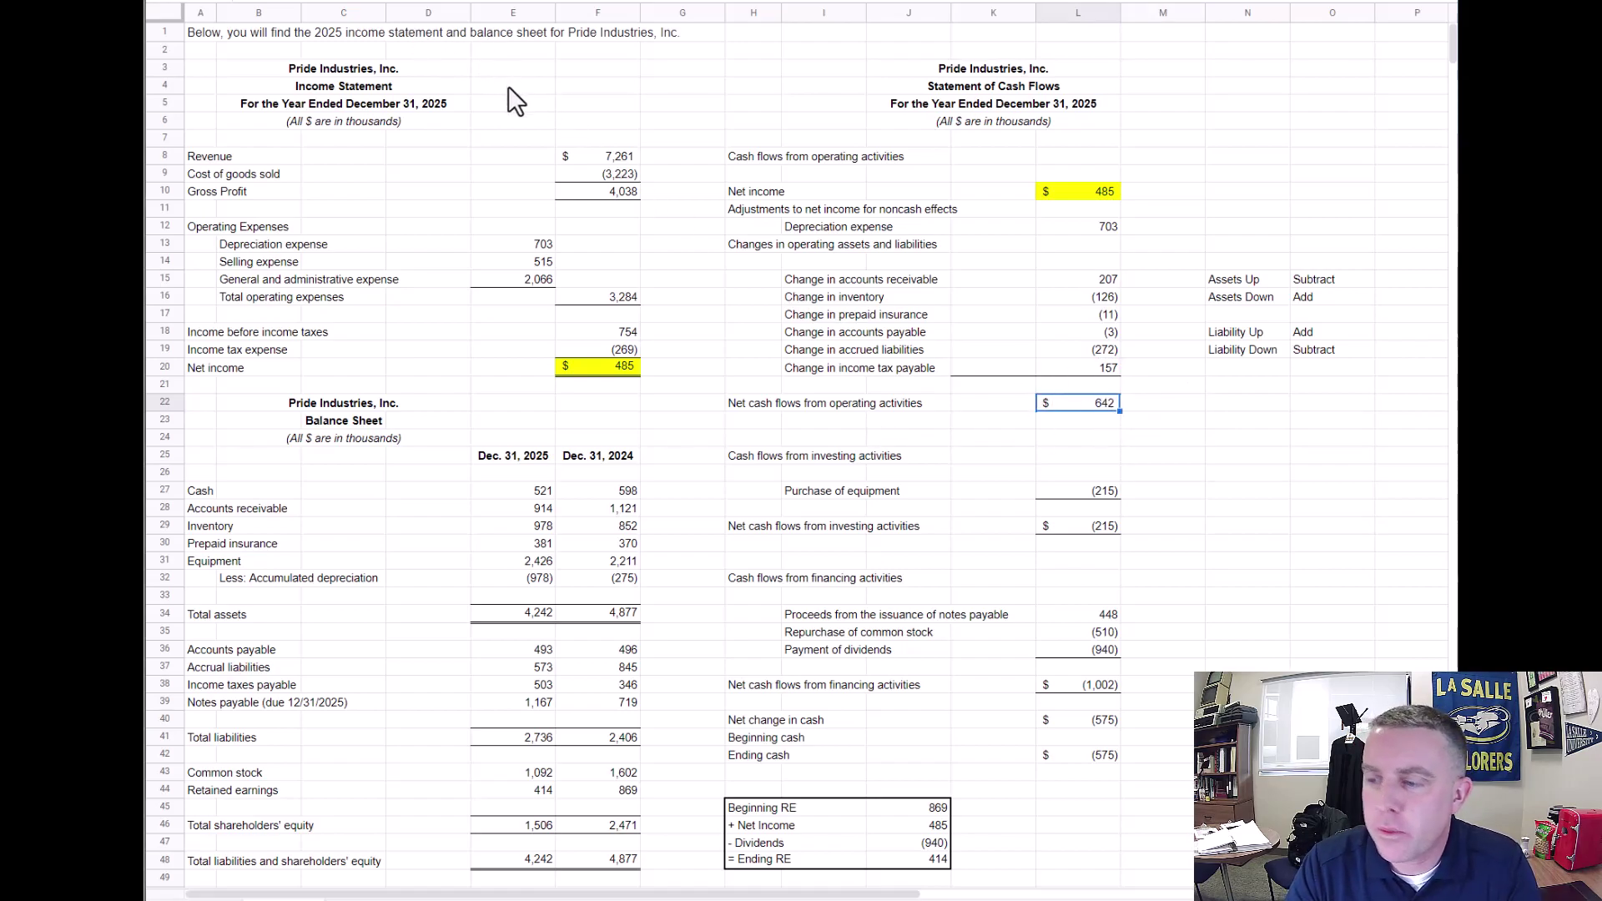
pyautogui.write('=')
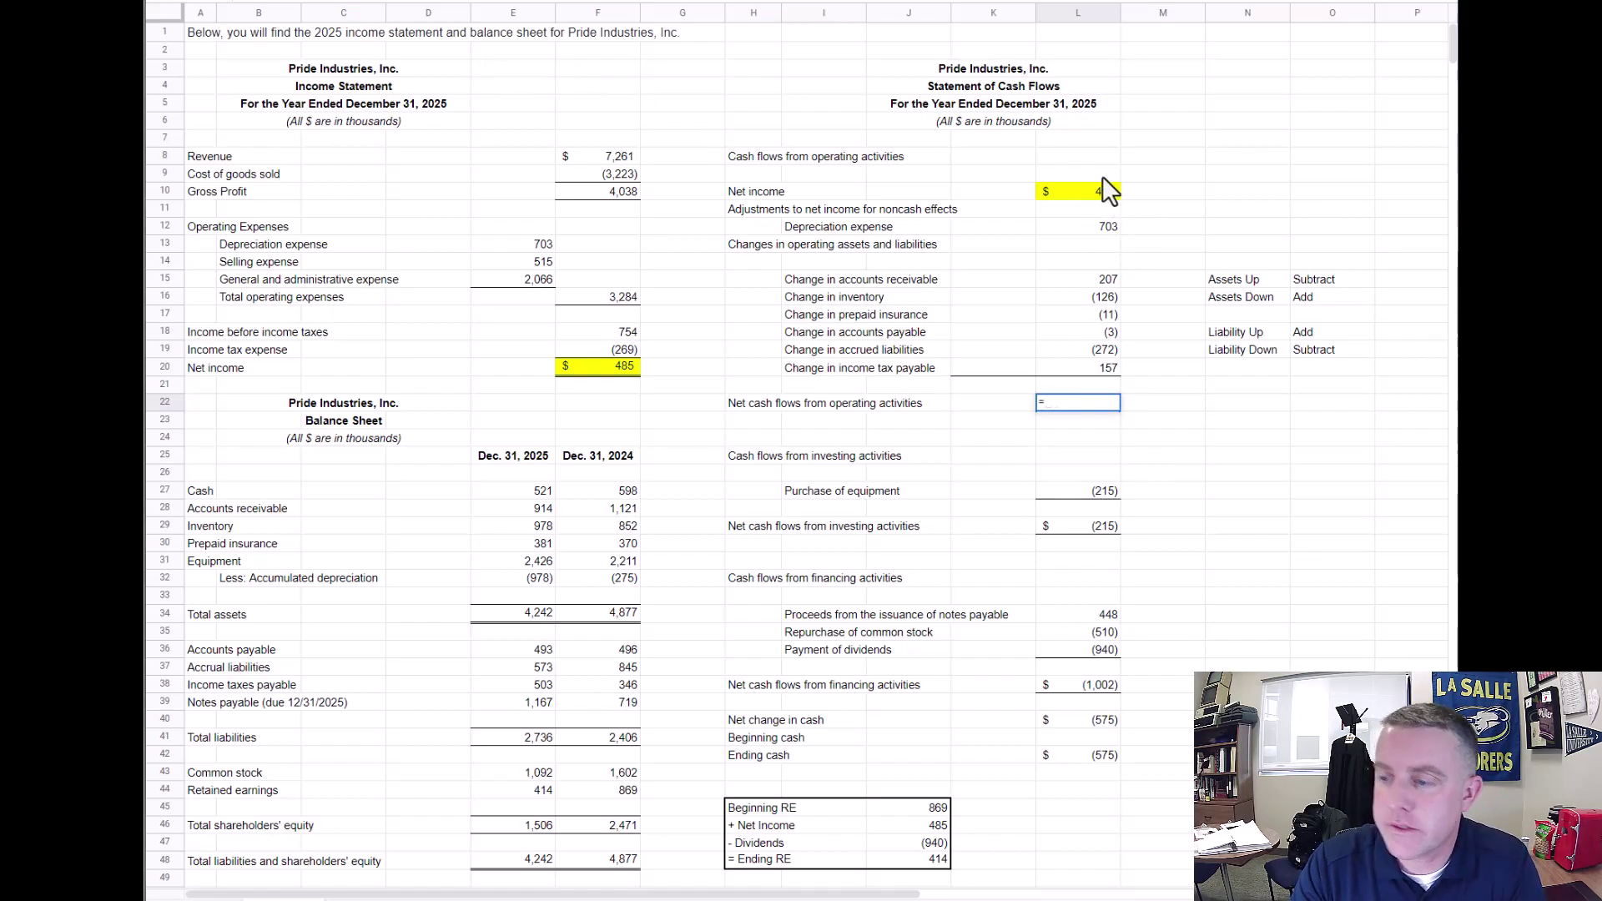
pyautogui.write('sum(')
pyautogui.moveTo(1103, 185); pyautogui.dragTo(1104, 366)
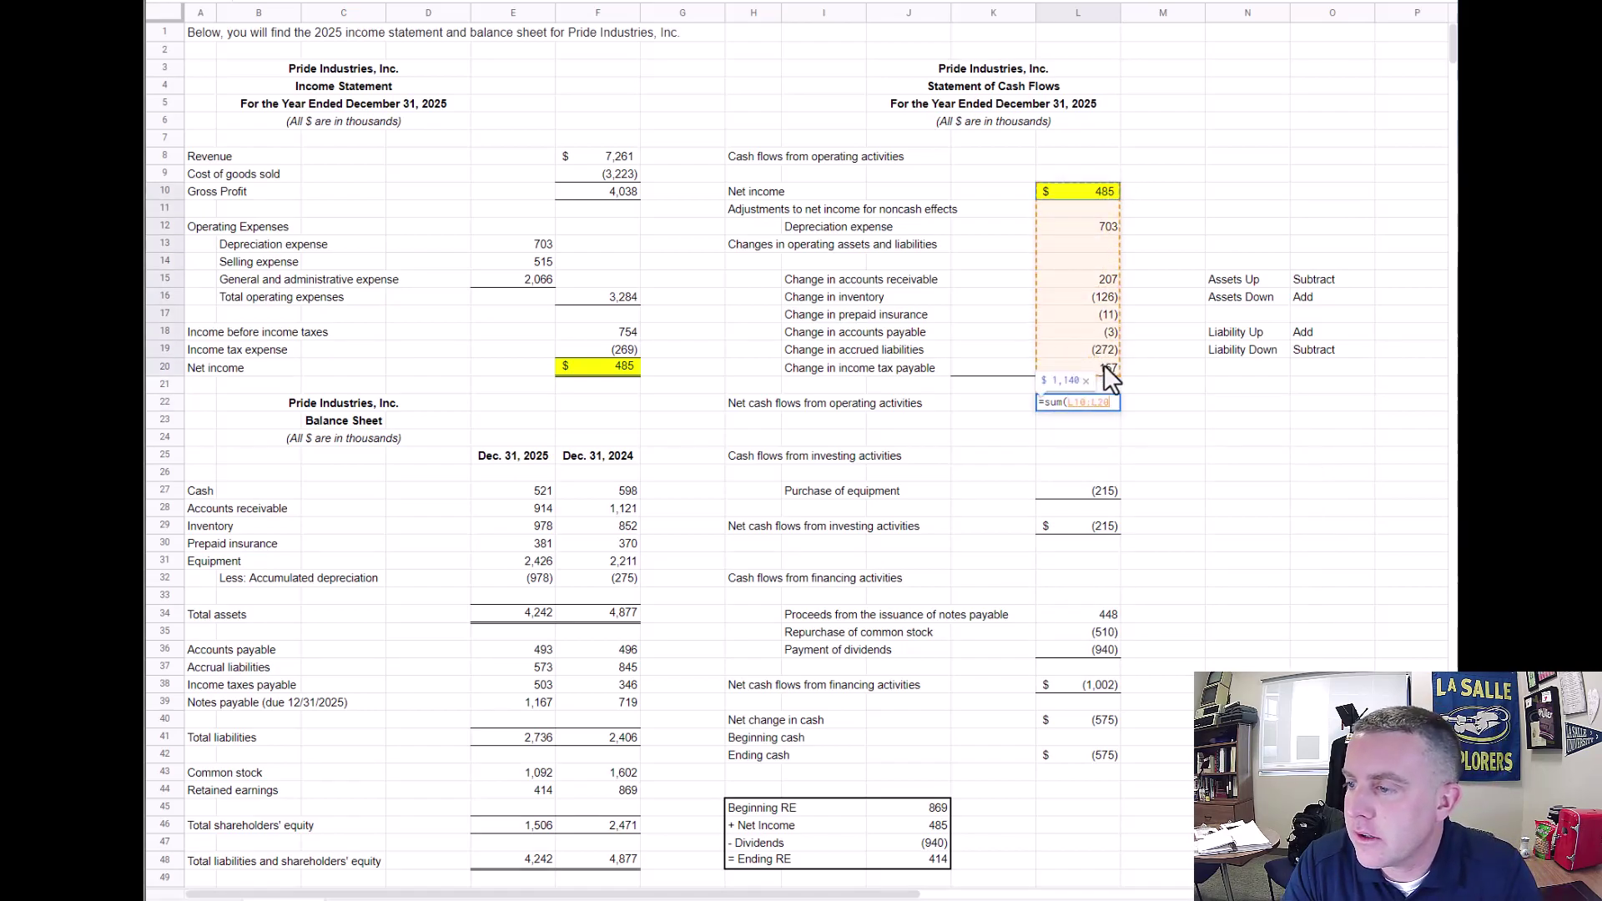
pyautogui.press('Return')
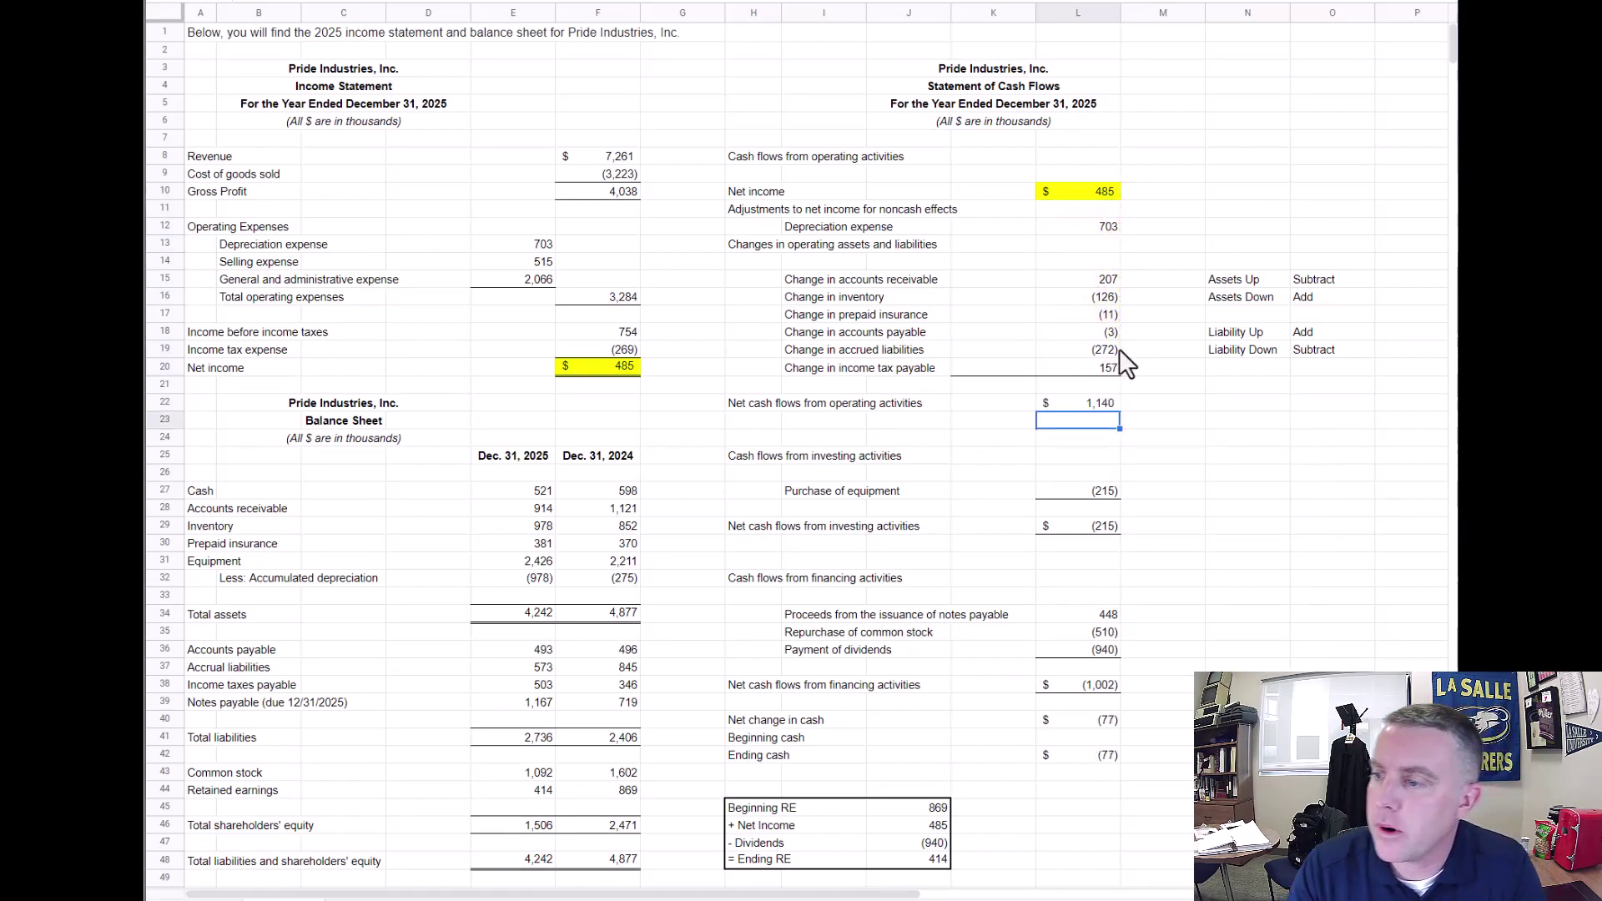
pyautogui.click(1190, 456)
pyautogui.click(1096, 407)
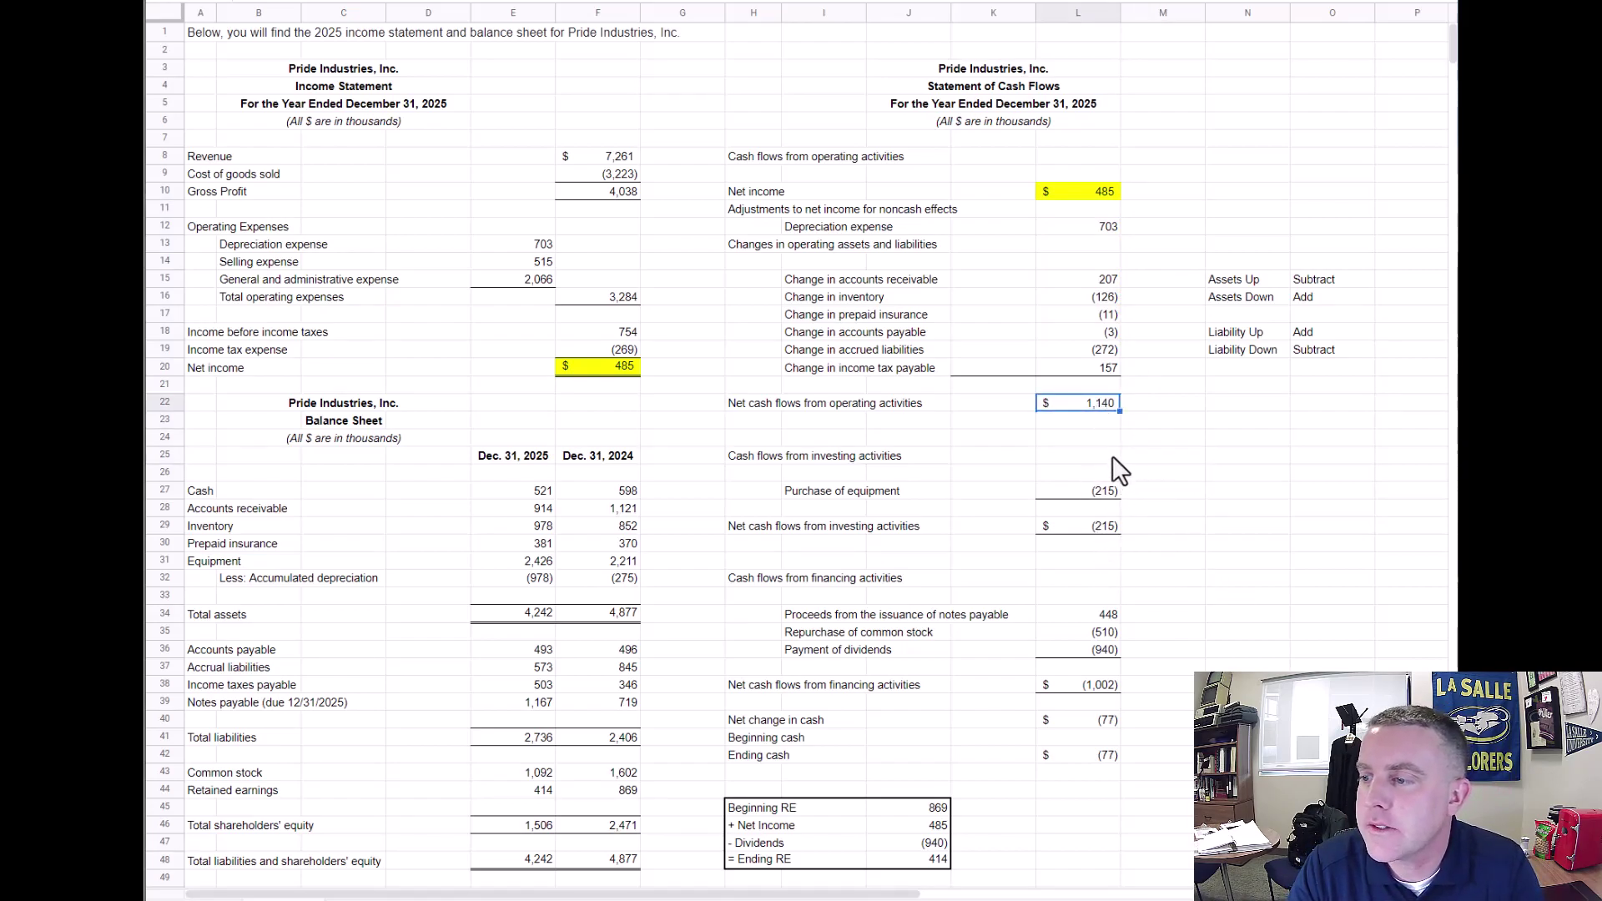
# Inspect the formulas behind purchase of equipment in L27 and the investing and financing cash flow totals in L29 and L38
pyautogui.doubleClick(1105, 493)
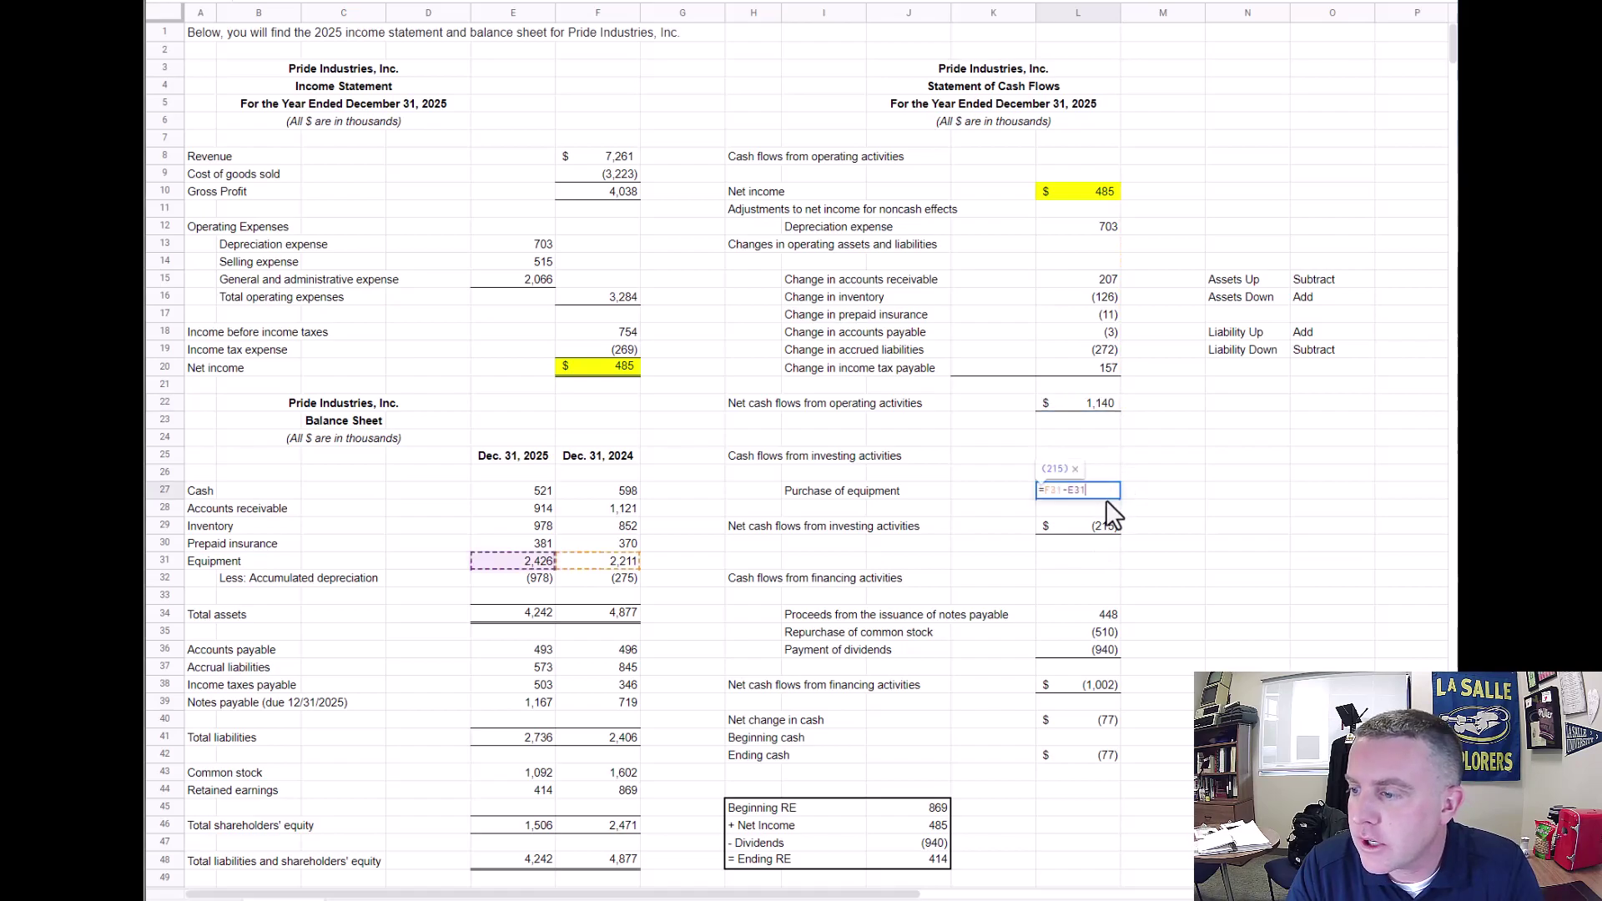
pyautogui.click(1105, 528)
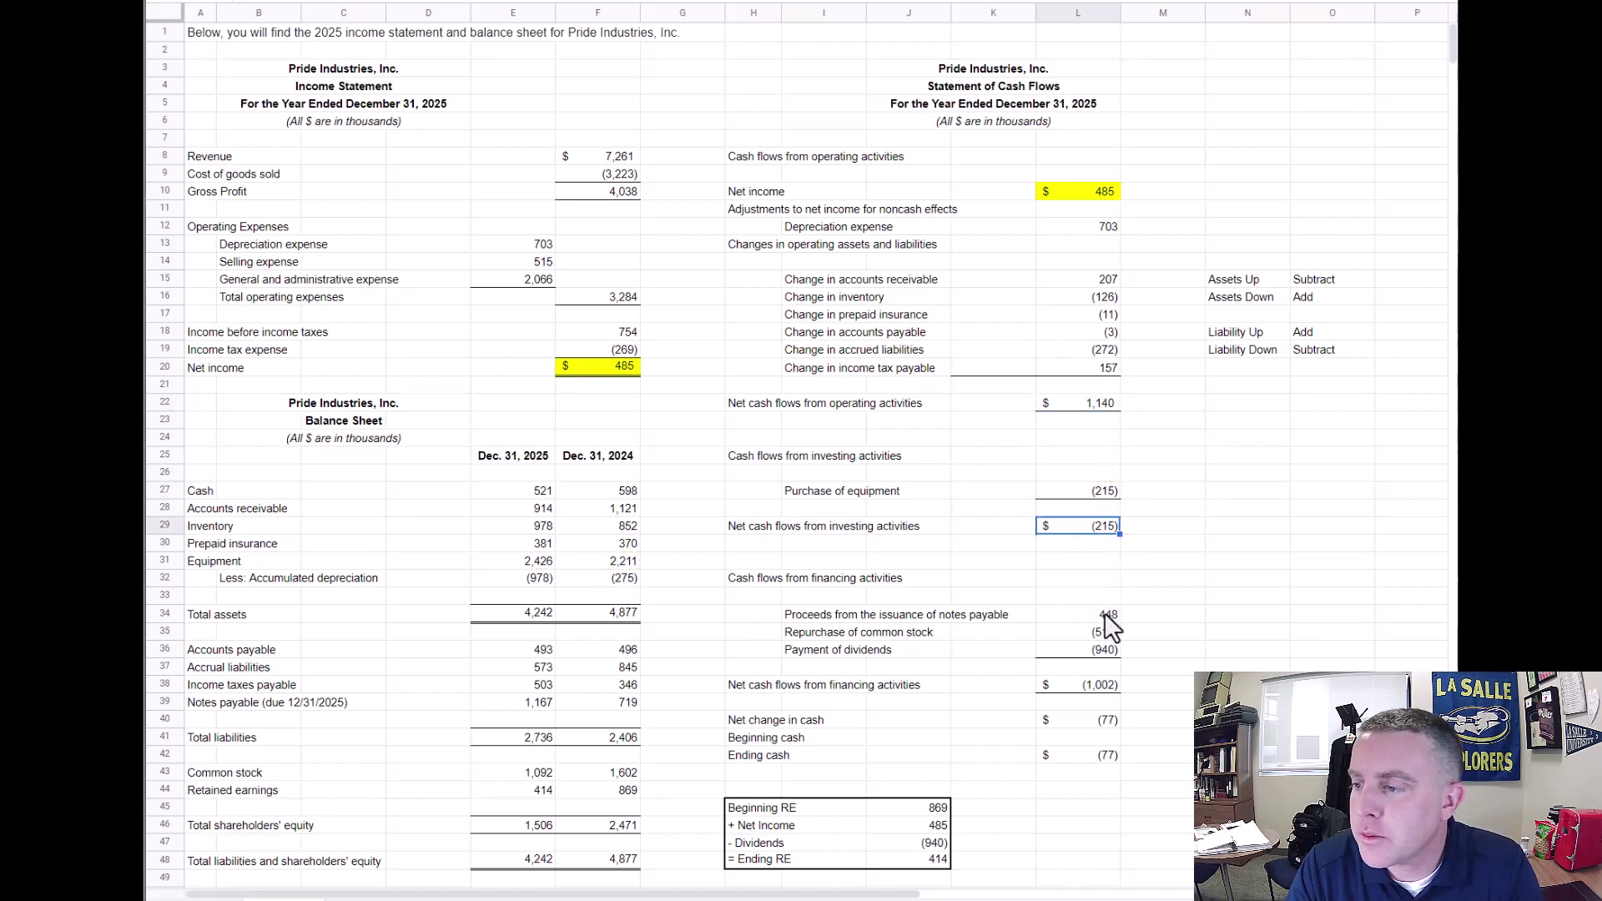
pyautogui.doubleClick(1107, 684)
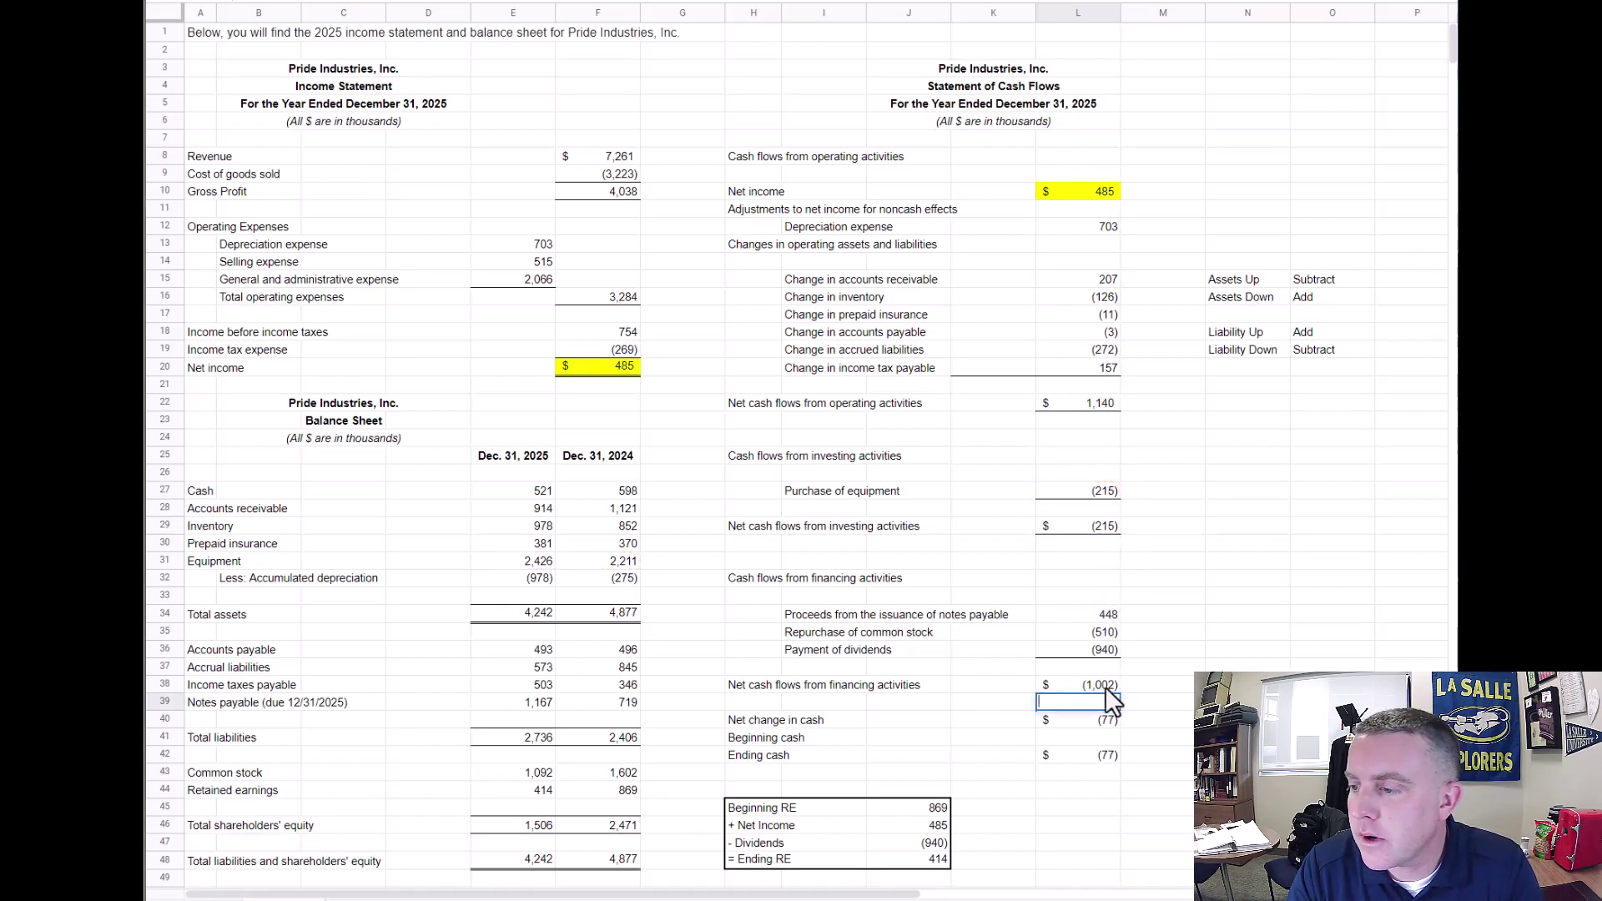
pyautogui.press('Escape')
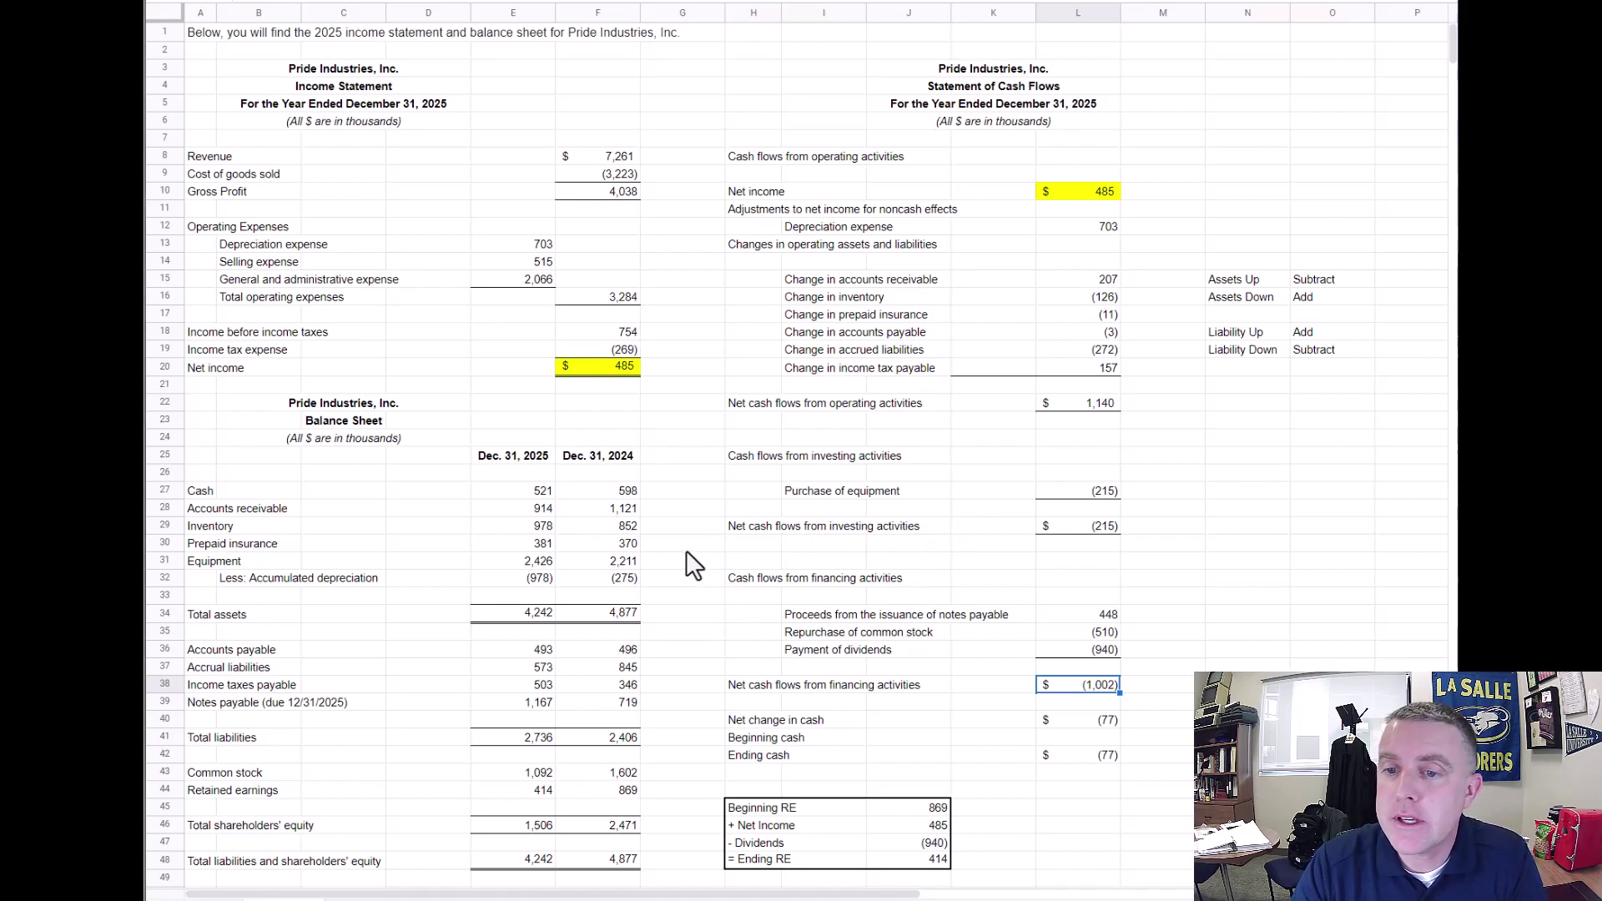
# Add a balance check for 2025 in E50 subtracting total liabilities and shareholders' equity from total assets, =E34-E48
pyautogui.scroll(-1, 683, 559)
pyautogui.click(534, 843)
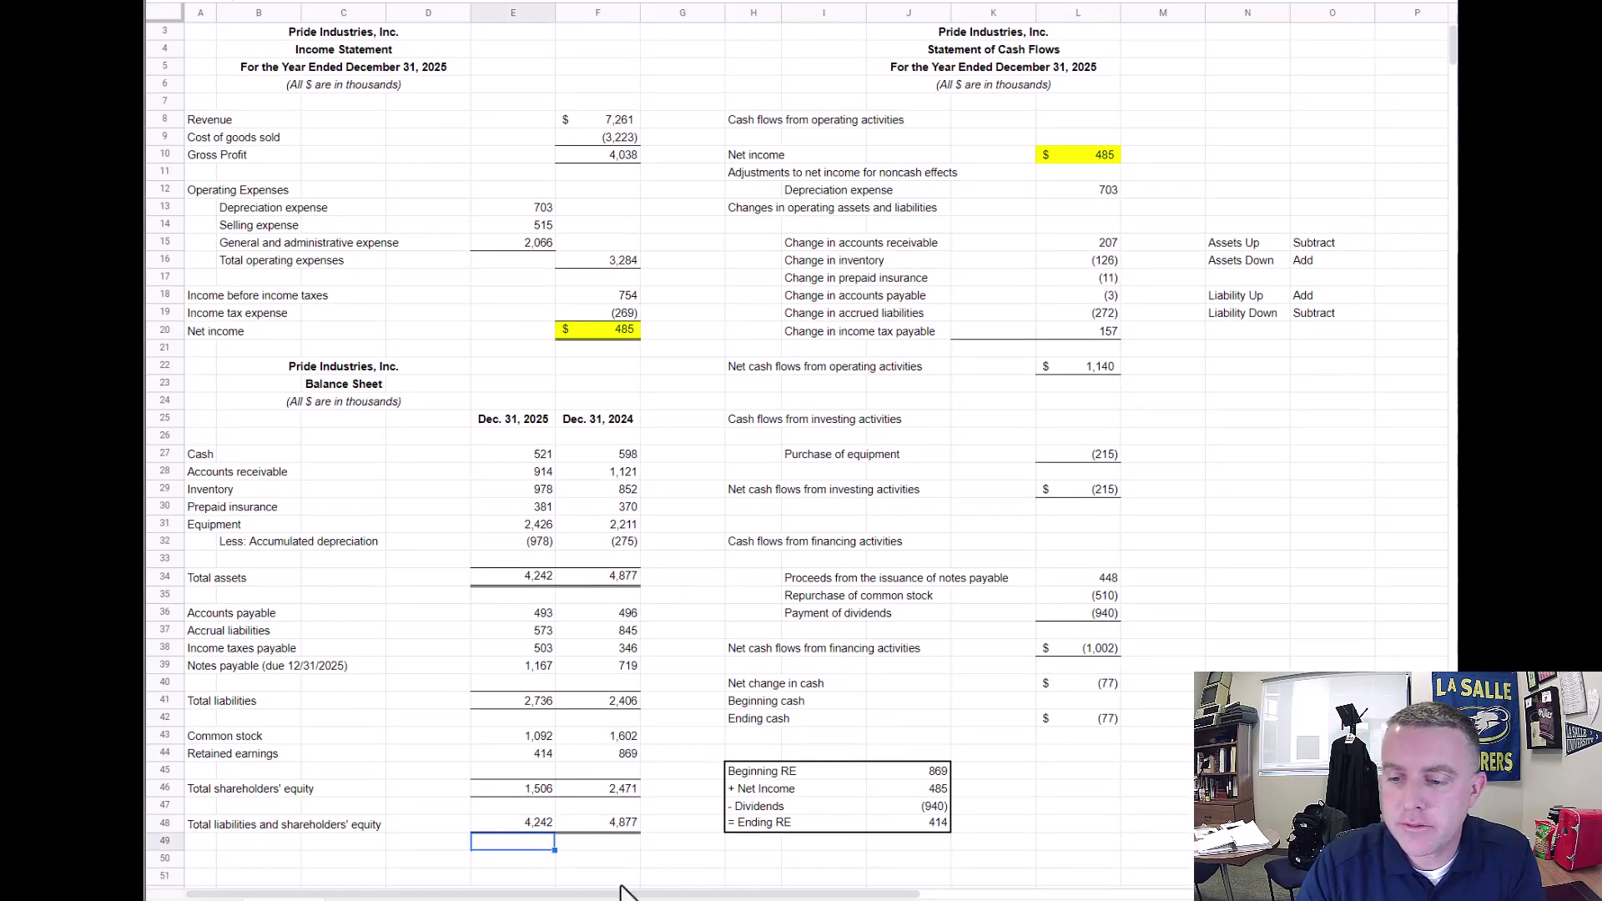
pyautogui.press('Down')
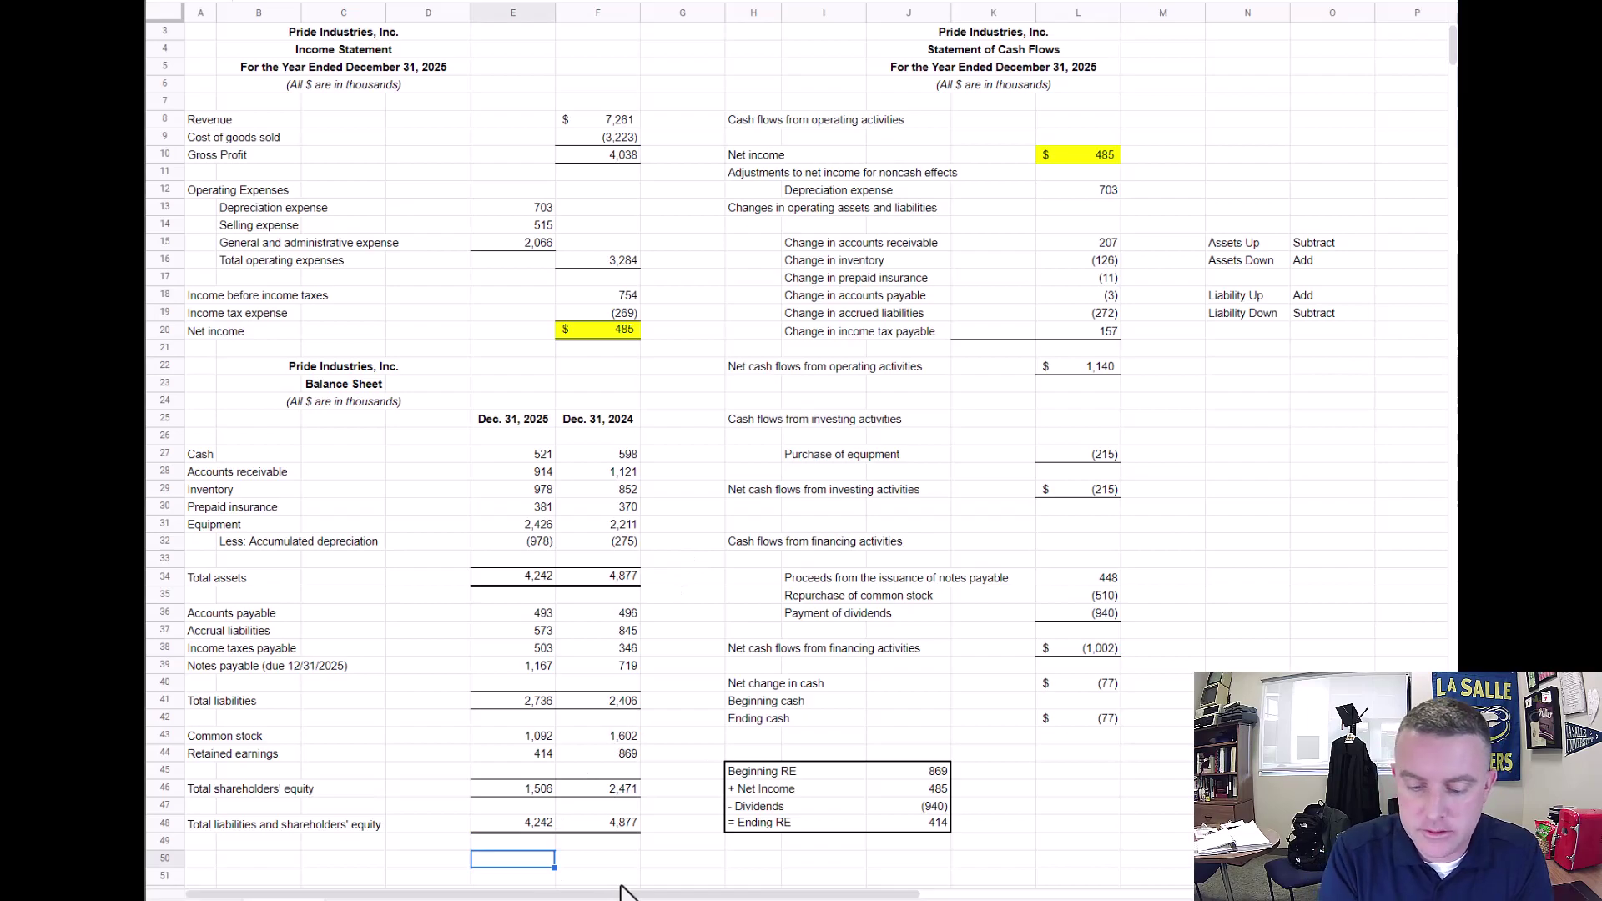
pyautogui.write('=')
pyautogui.press('Up')
pyautogui.press('Up')
pyautogui.press('Up')
pyautogui.press('Up')
pyautogui.press('Up')
pyautogui.press('Up')
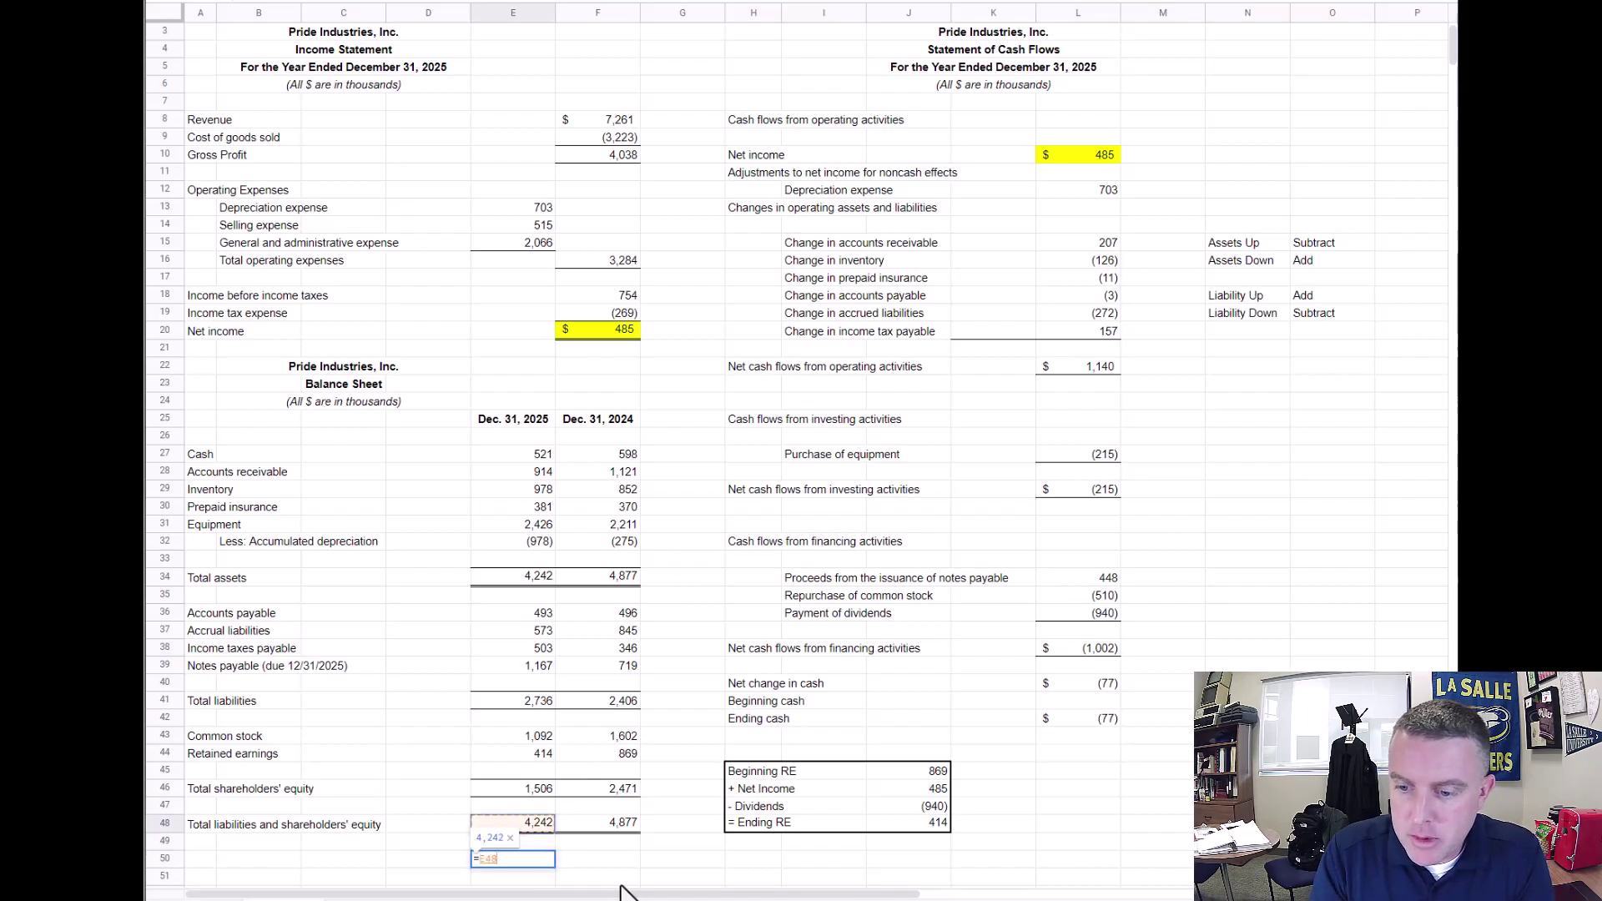
pyautogui.press('Up')
pyautogui.press('Up')
pyautogui.press('Up')
pyautogui.press('Up')
pyautogui.press('Up')
pyautogui.press('Up')
pyautogui.press('Up')
pyautogui.press('Up')
pyautogui.press('Up')
pyautogui.press('Up')
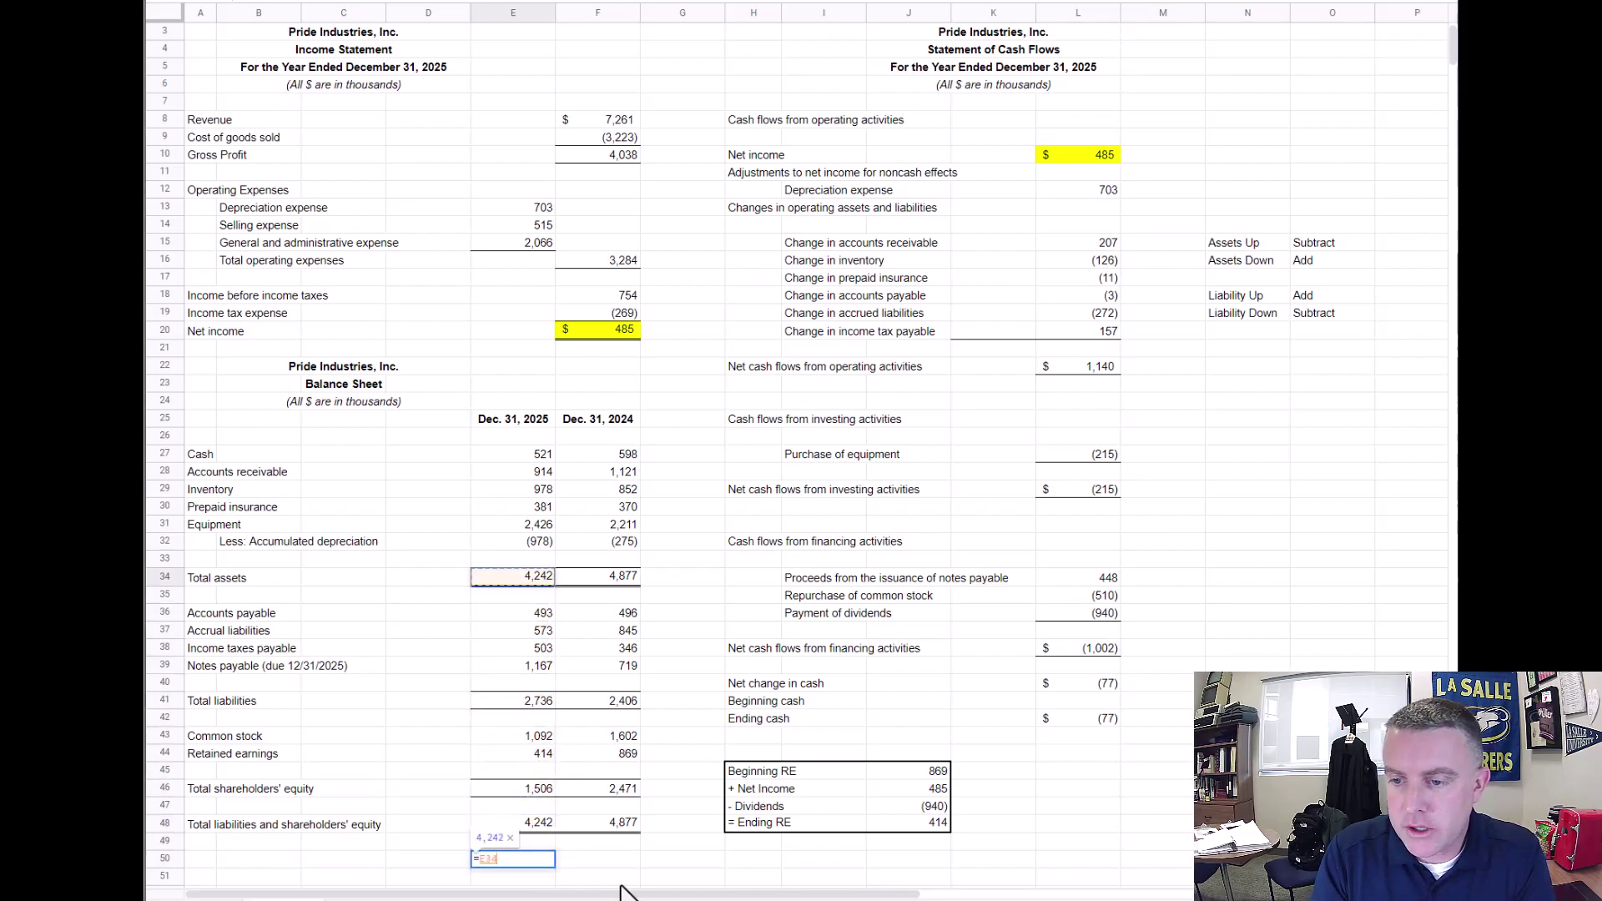
pyautogui.write('-')
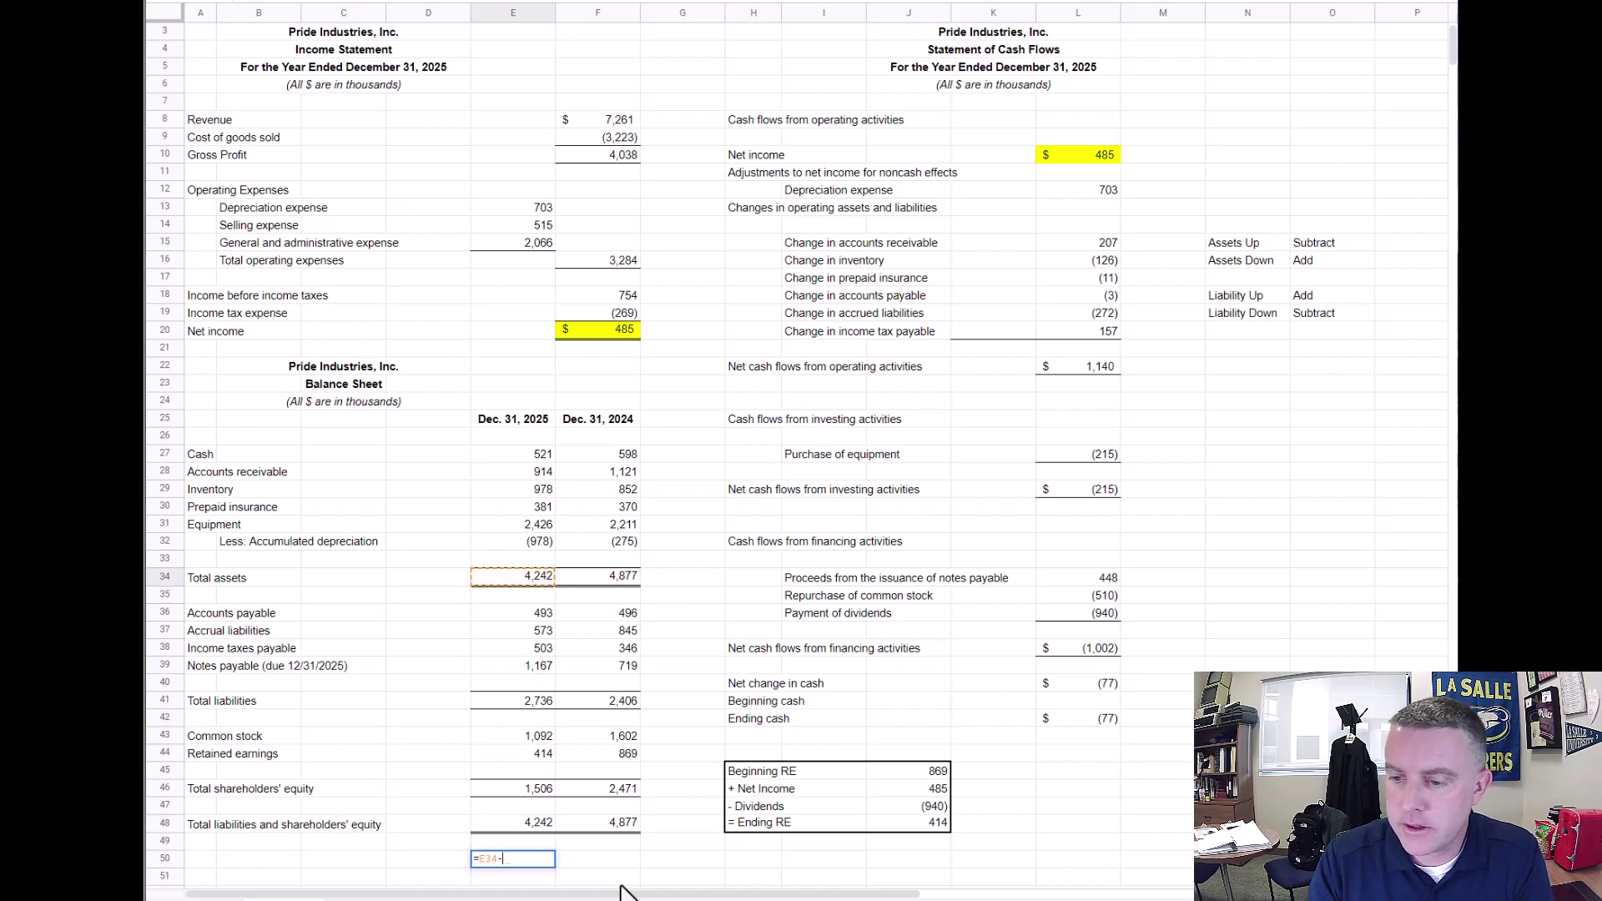
pyautogui.click(536, 824)
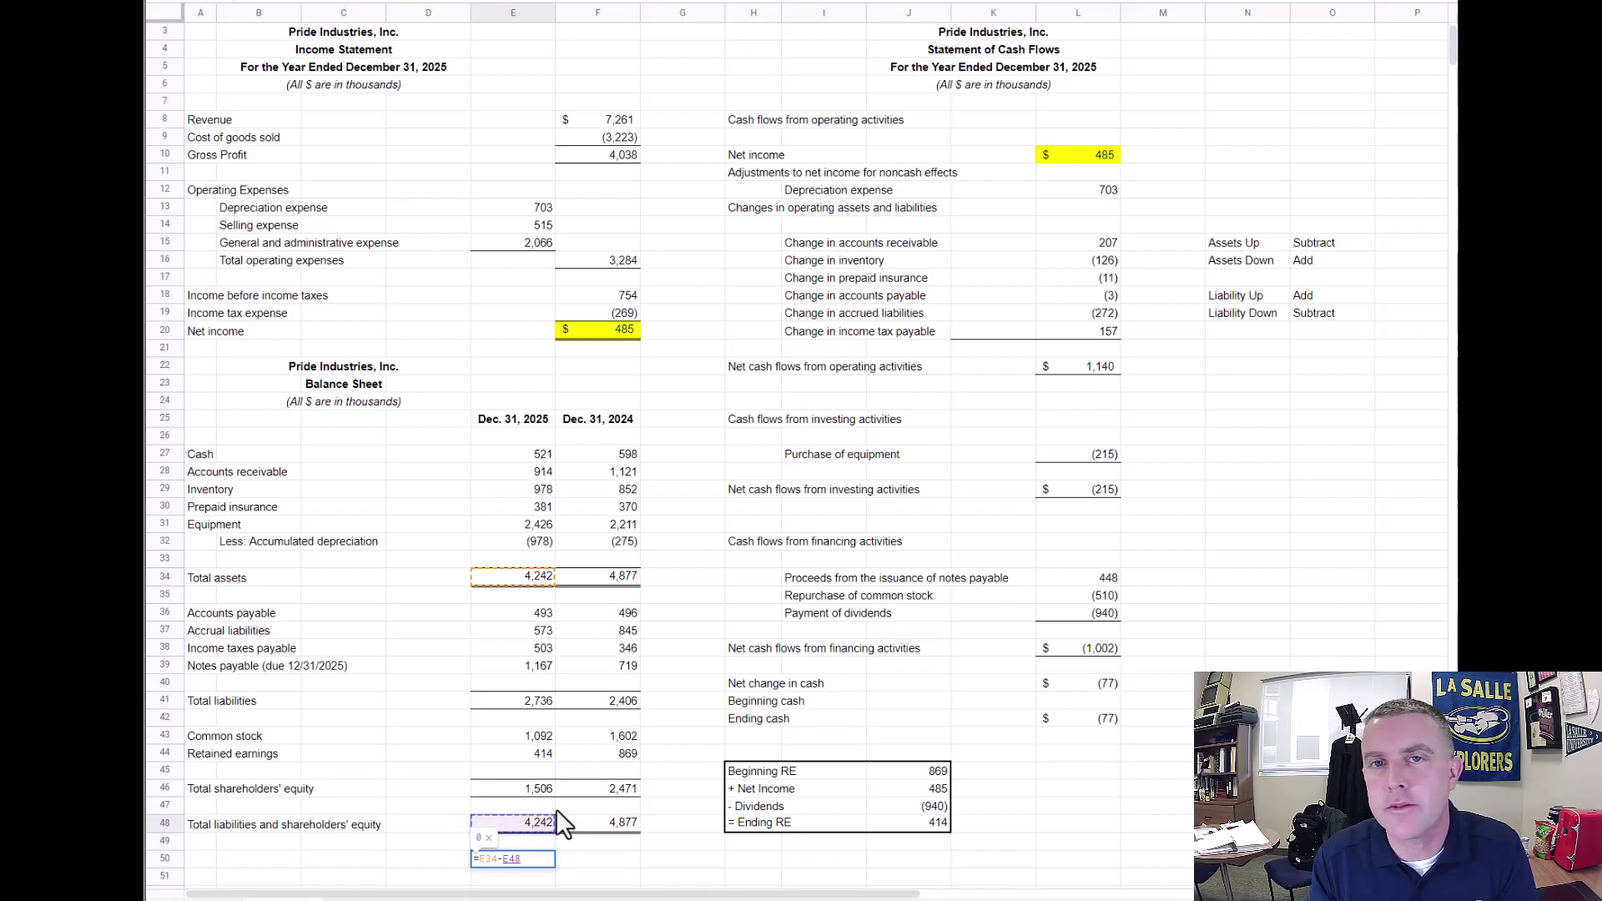
pyautogui.press('Return')
# Copy the balance check formula from E50 into F50 for the 2024 column
pyautogui.press('Up')
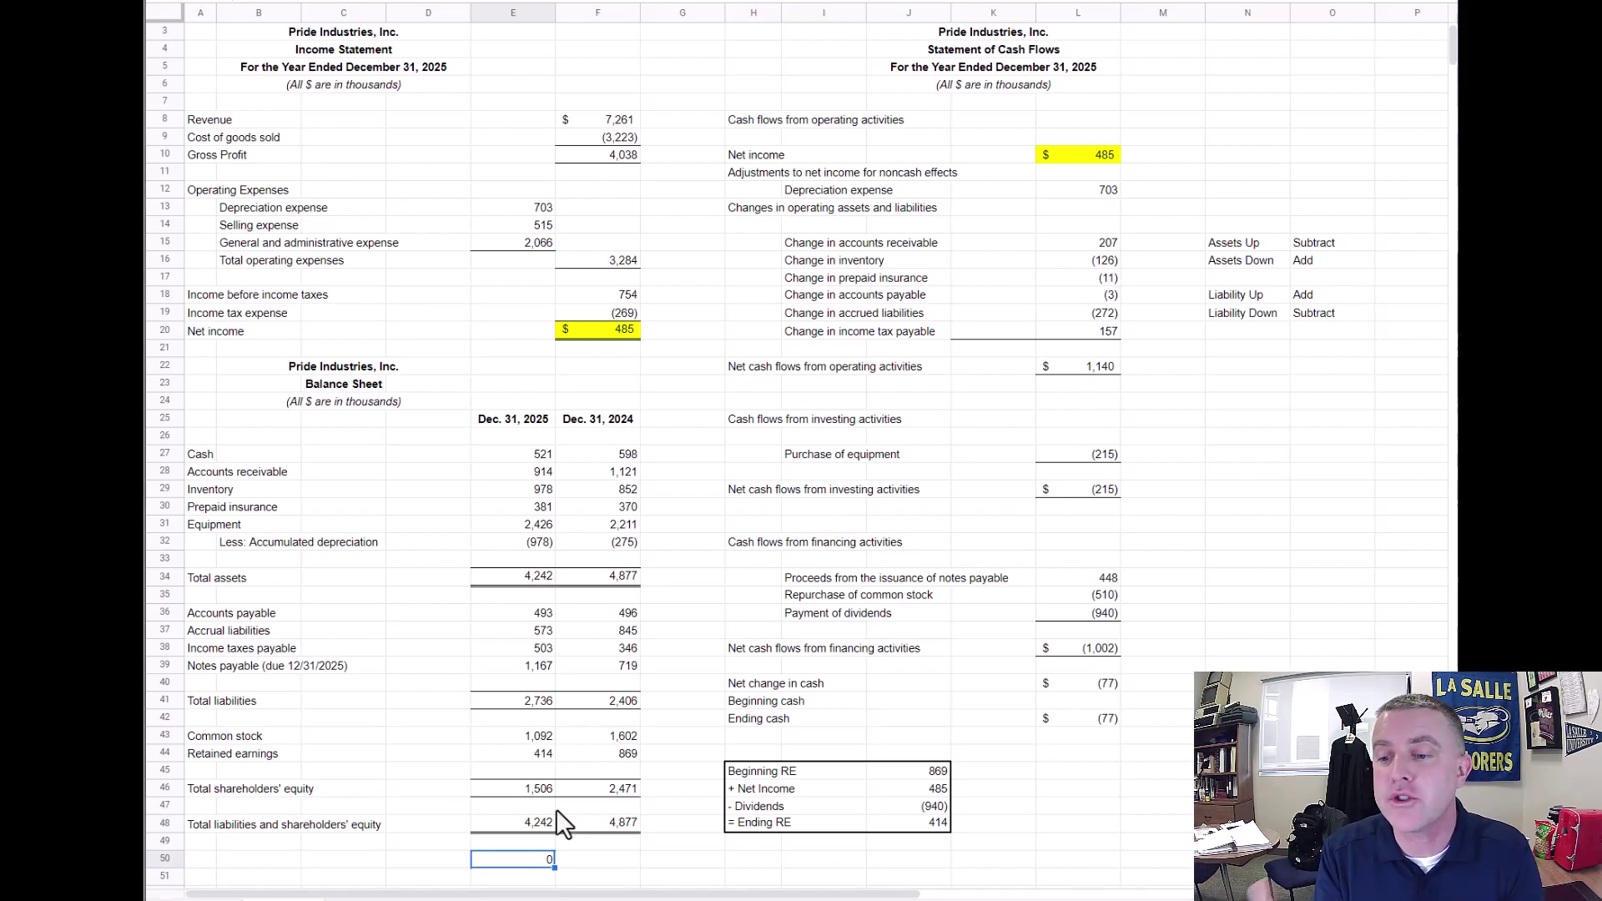
pyautogui.hotkey('ctrl', 'c')
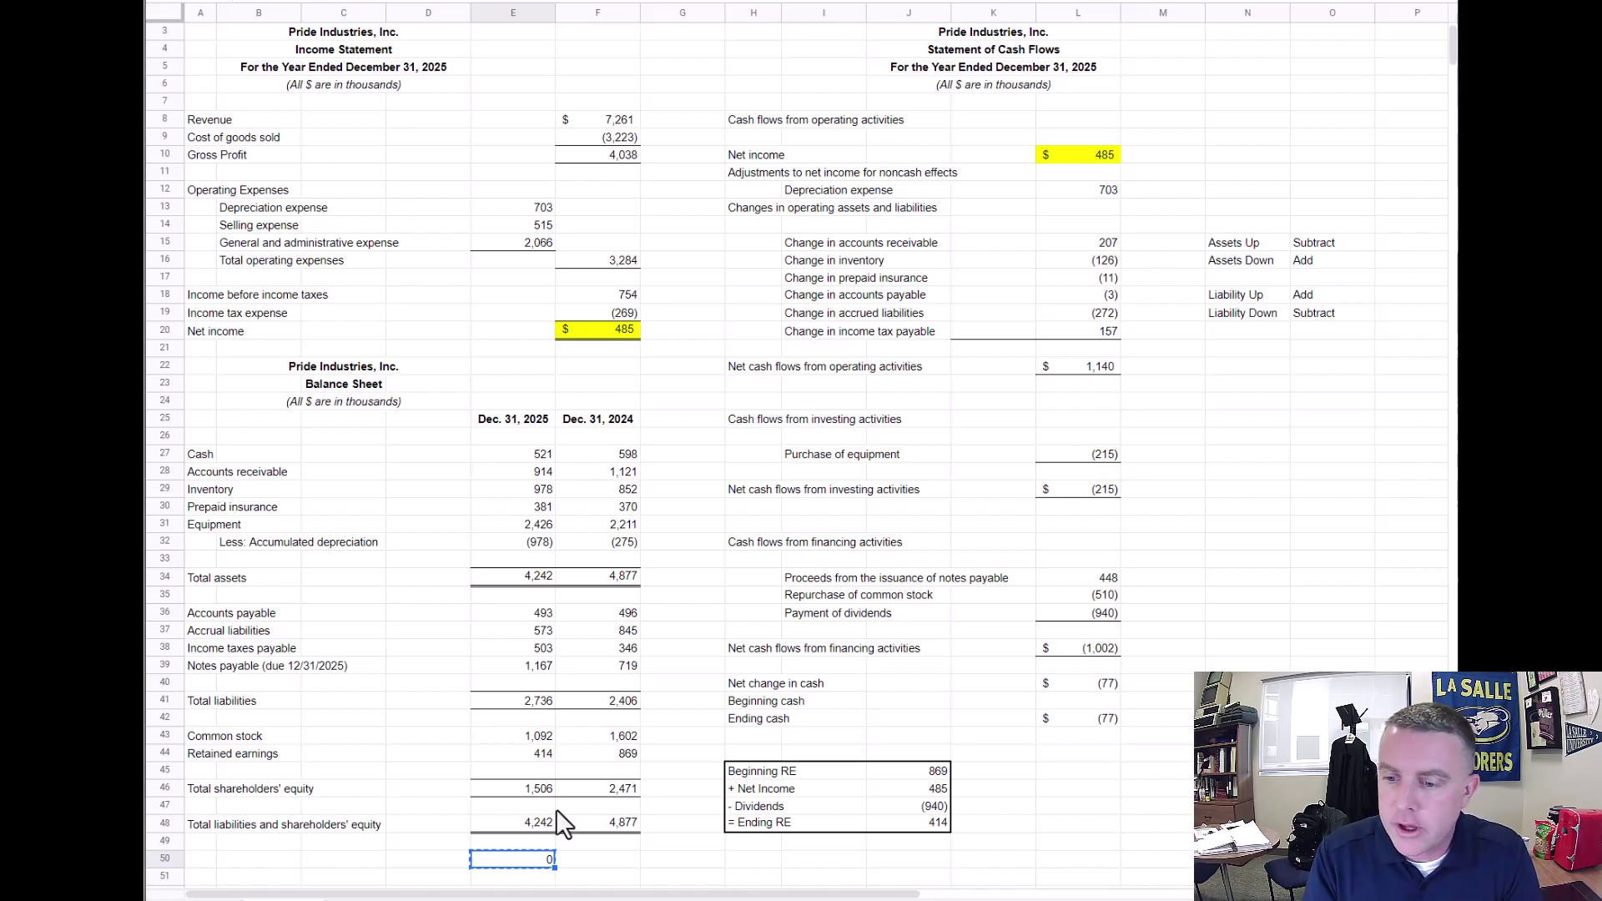
pyautogui.press('Right')
pyautogui.hotkey('ctrl', 'v')
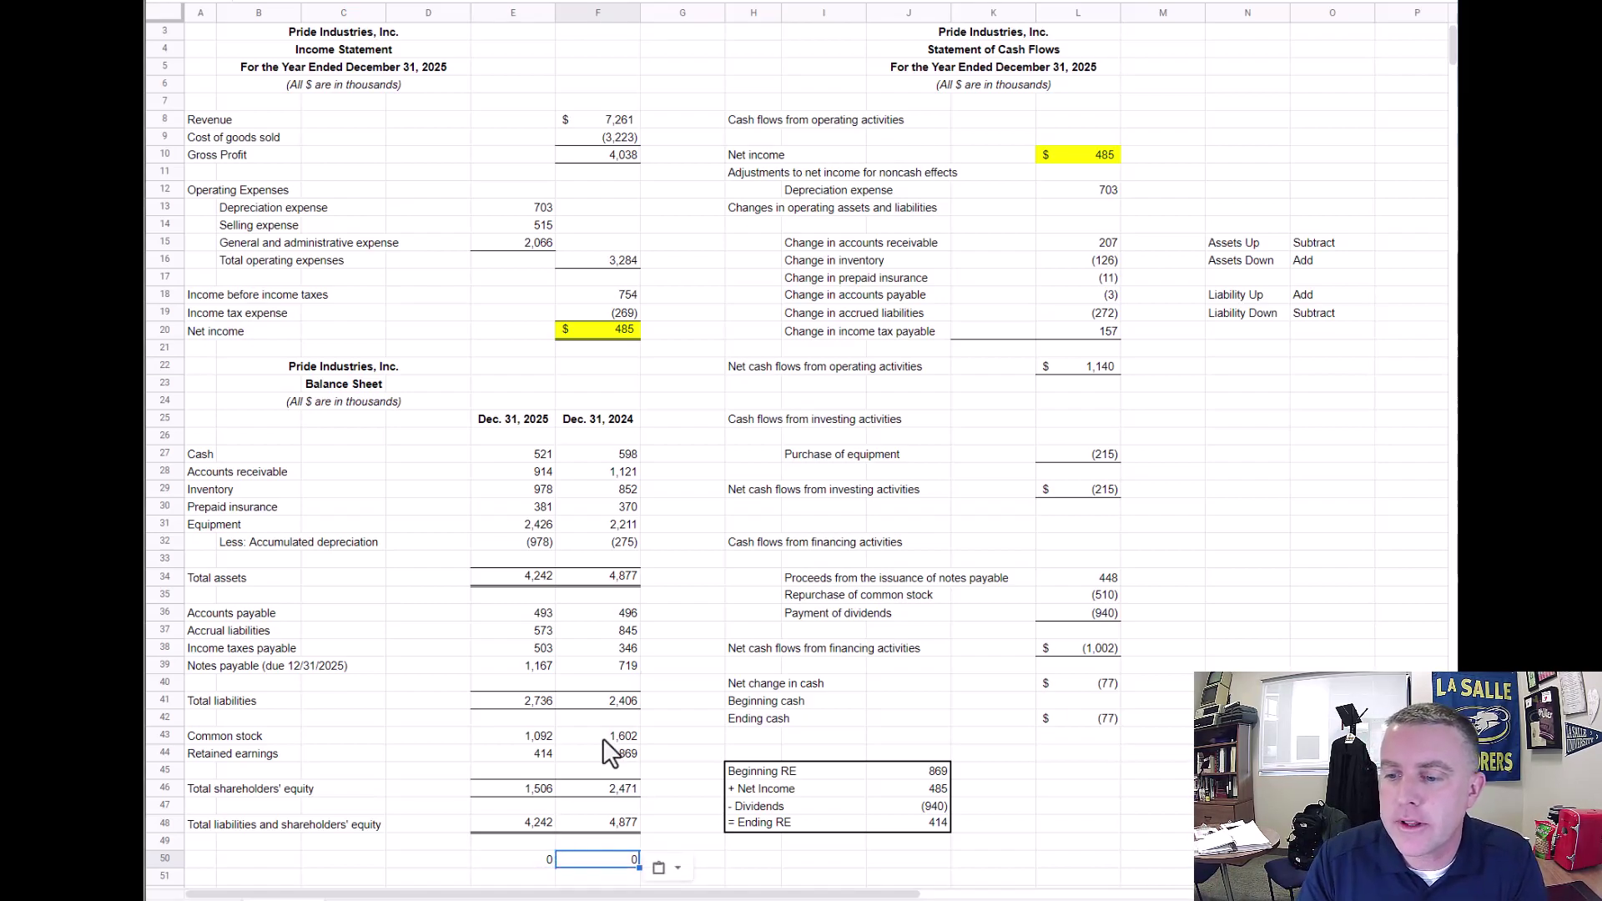
# Inspect the formula behind net change in cash in L40
pyautogui.scroll(1, 662, 349)
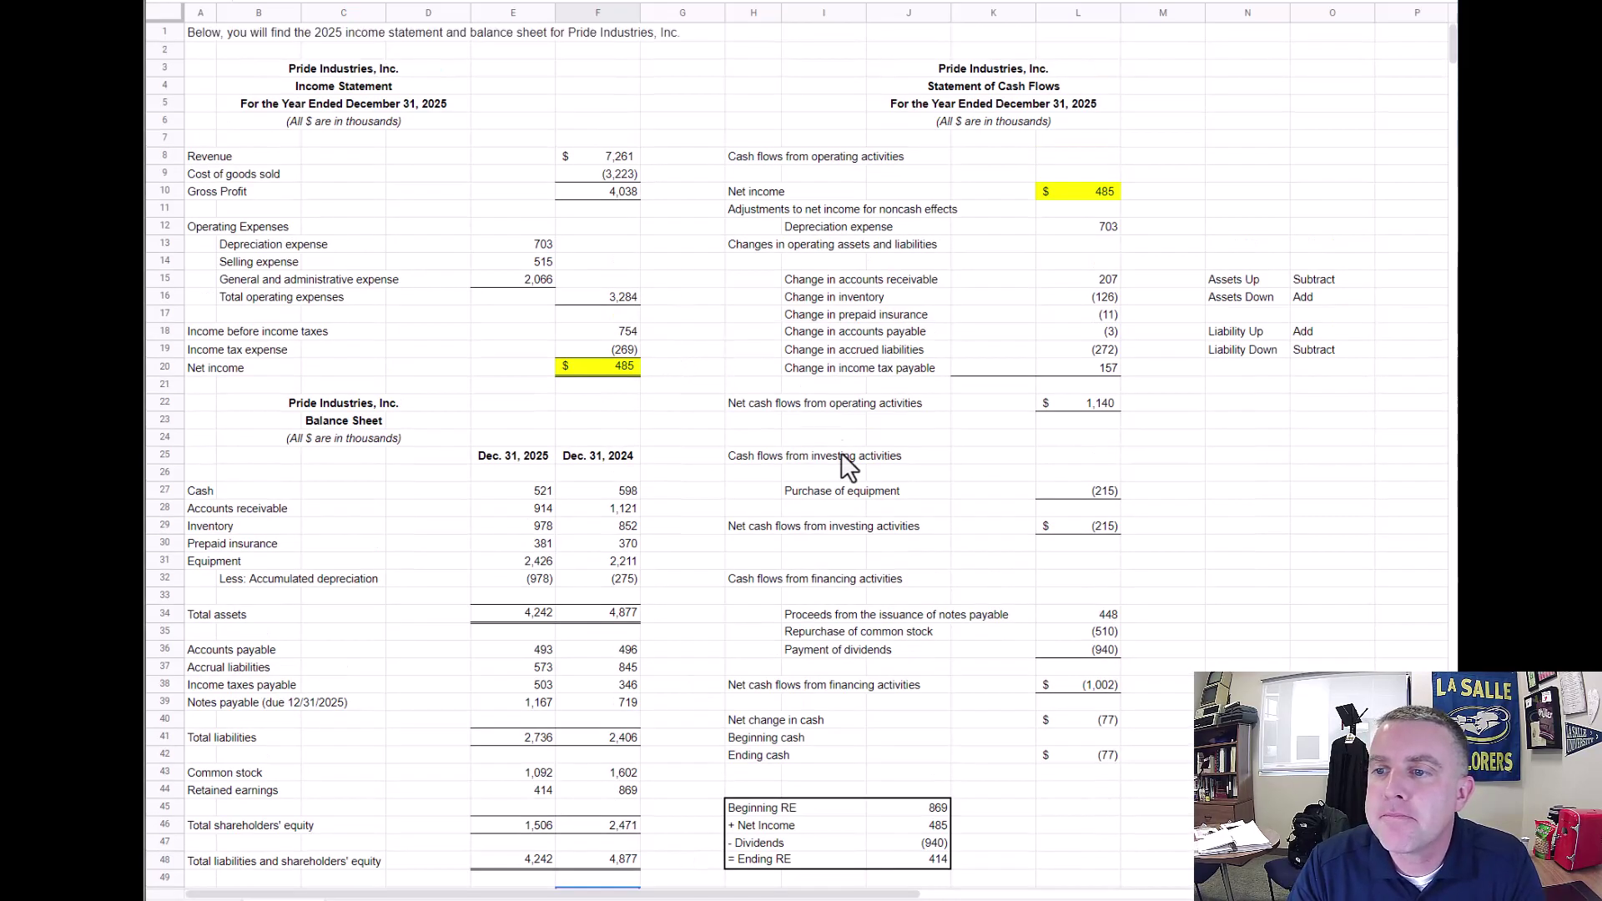
pyautogui.click(1156, 737)
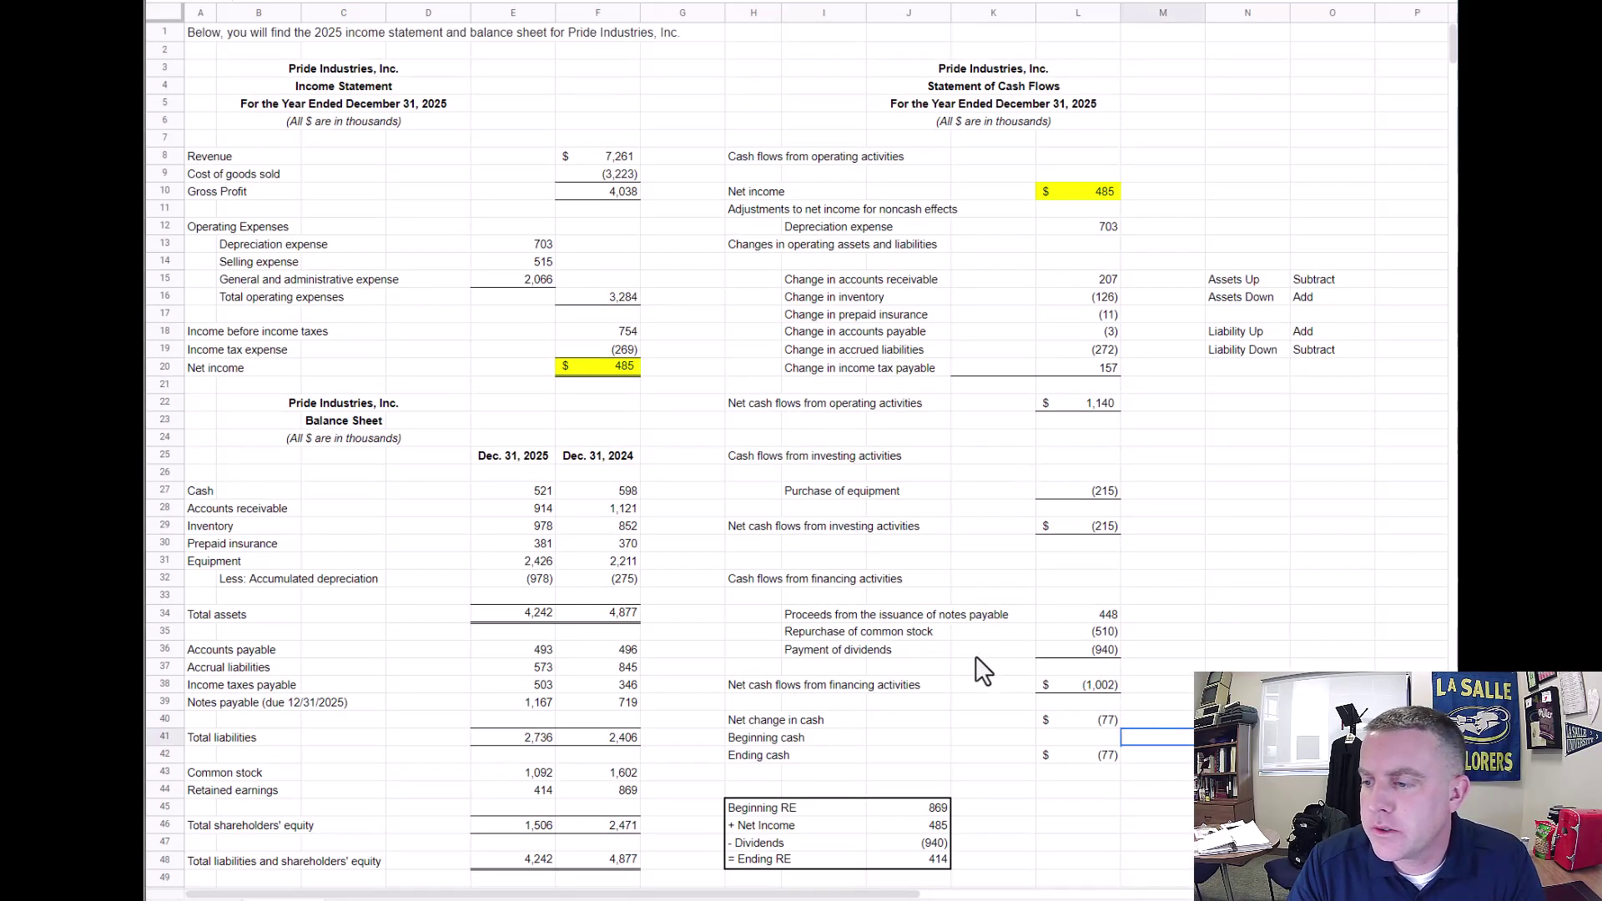
pyautogui.click(1219, 632)
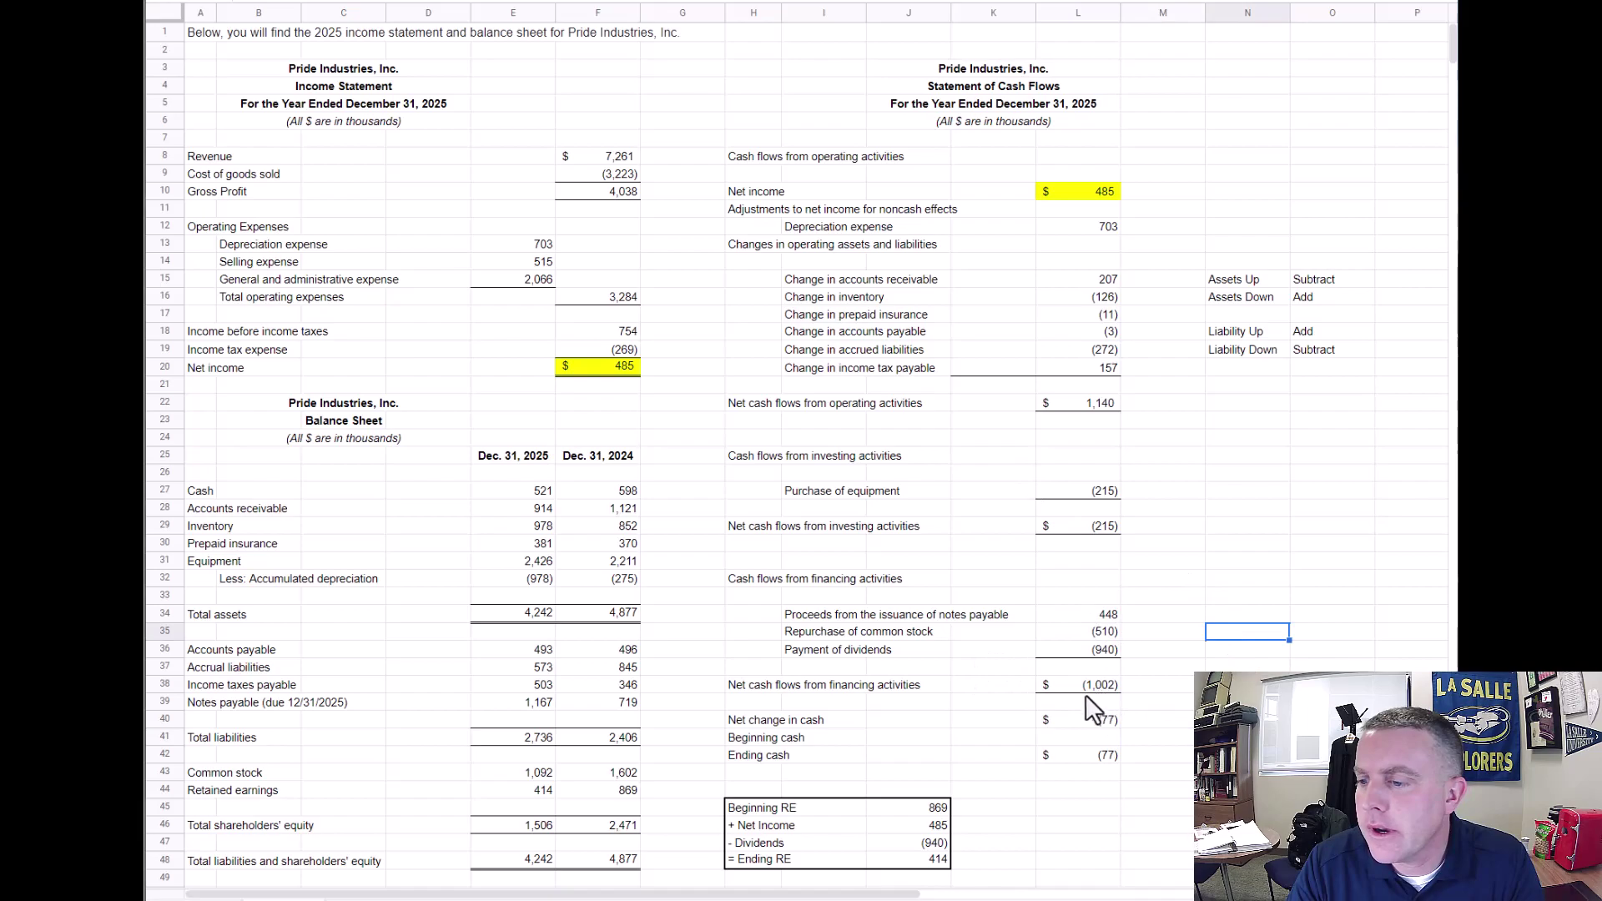
pyautogui.click(1104, 725)
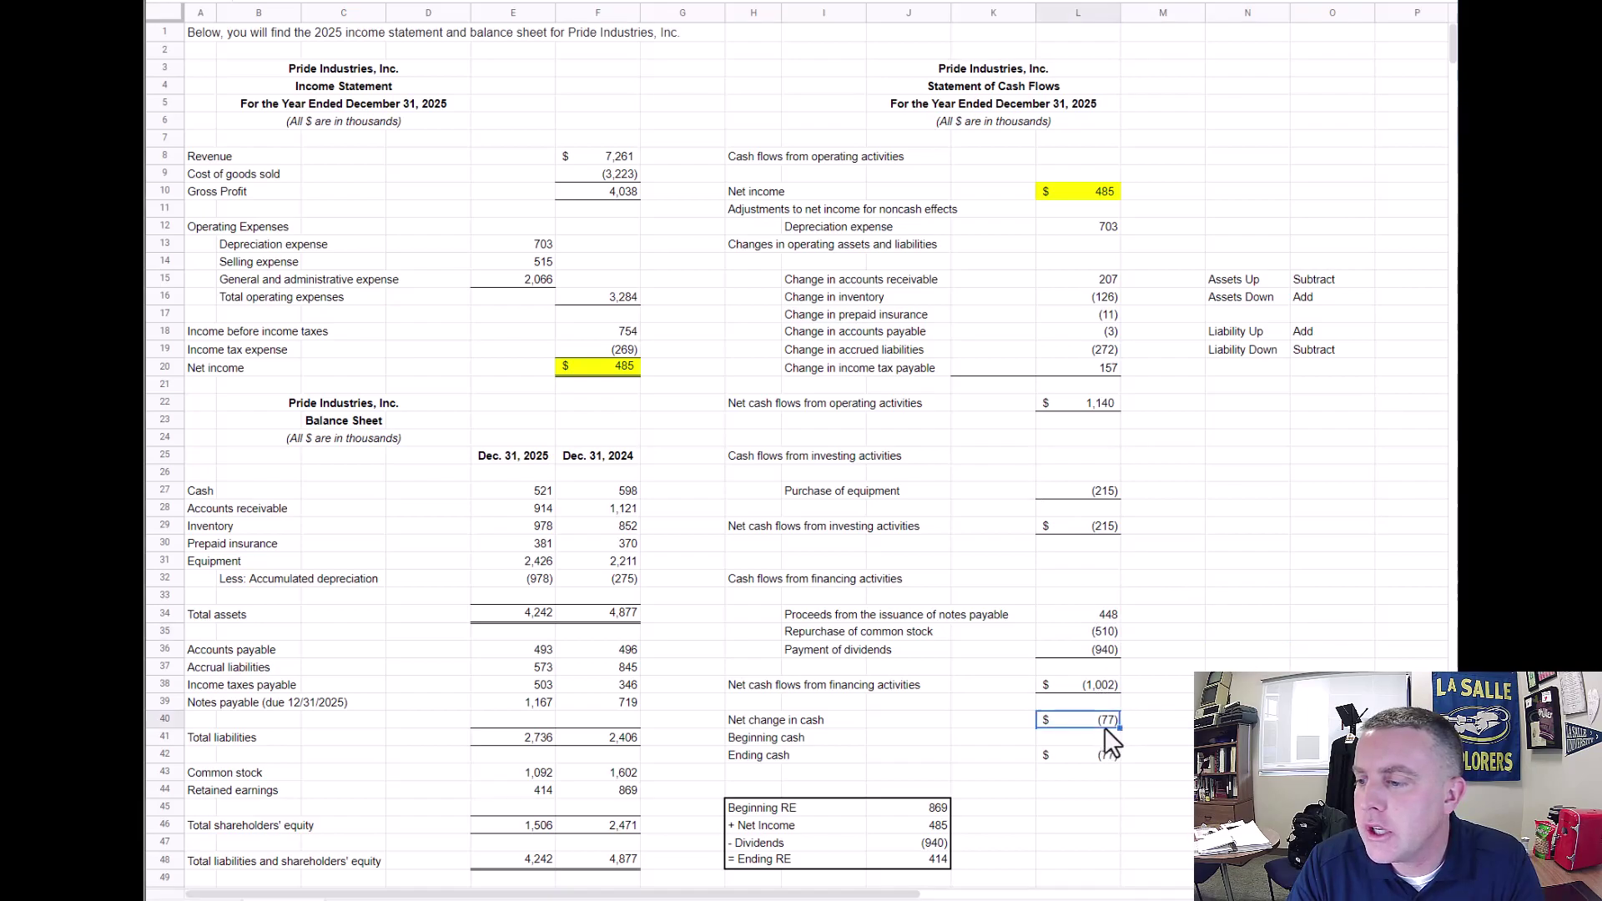
pyautogui.press('F2')
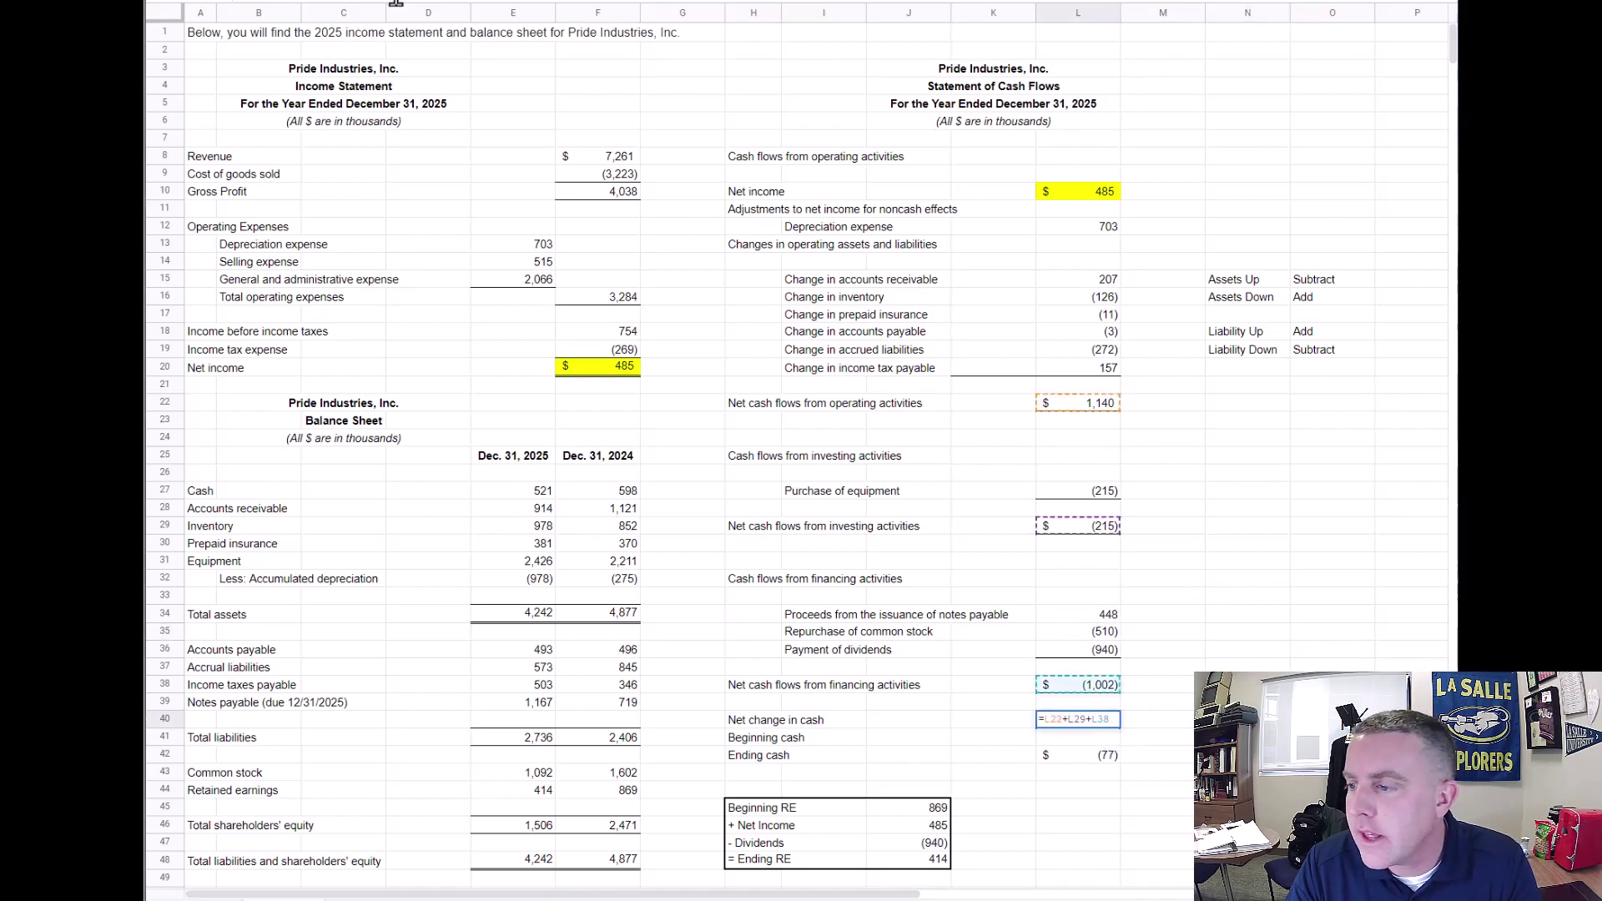
pyautogui.press('Escape')
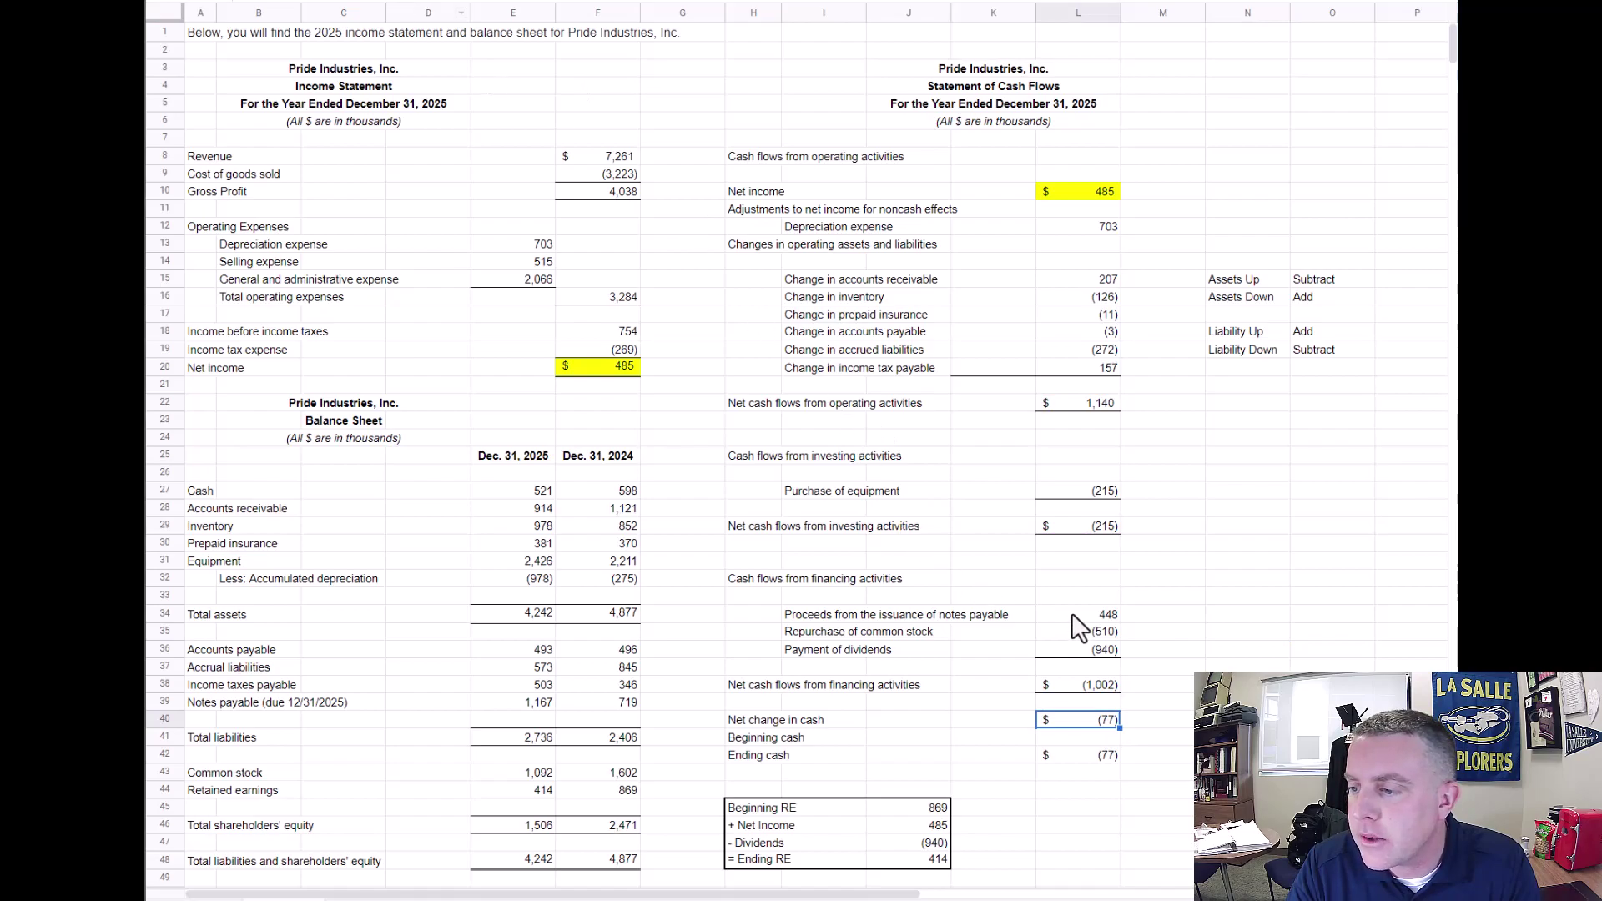
# Link Beginning cash in L41 to the Dec. 31, 2024 cash balance with =F27
pyautogui.click(1104, 740)
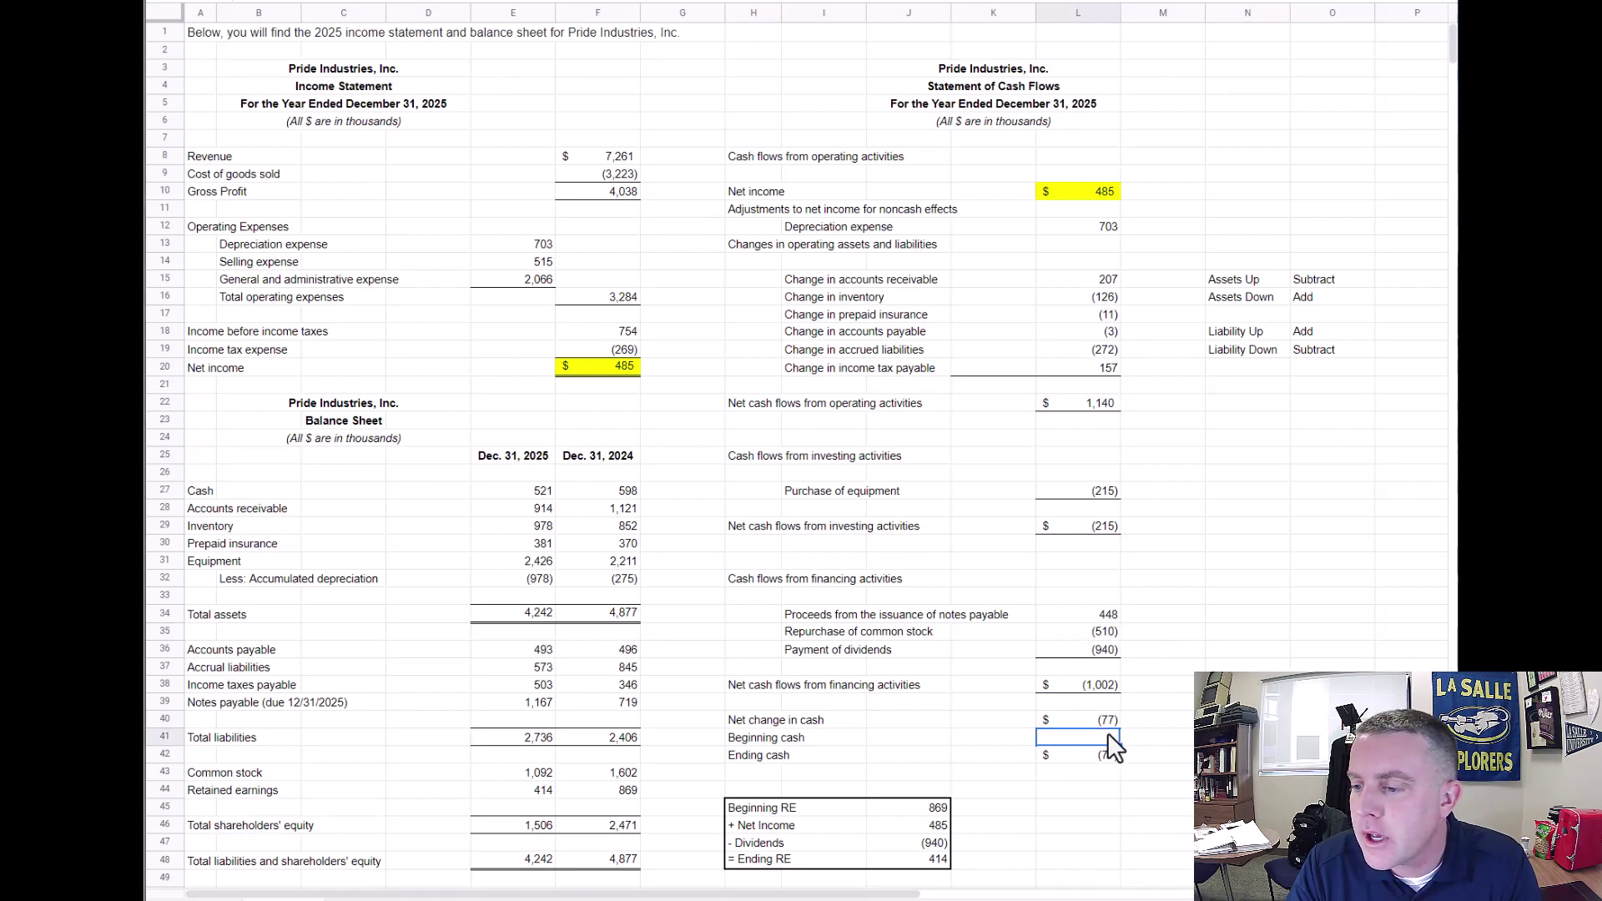
pyautogui.write('=')
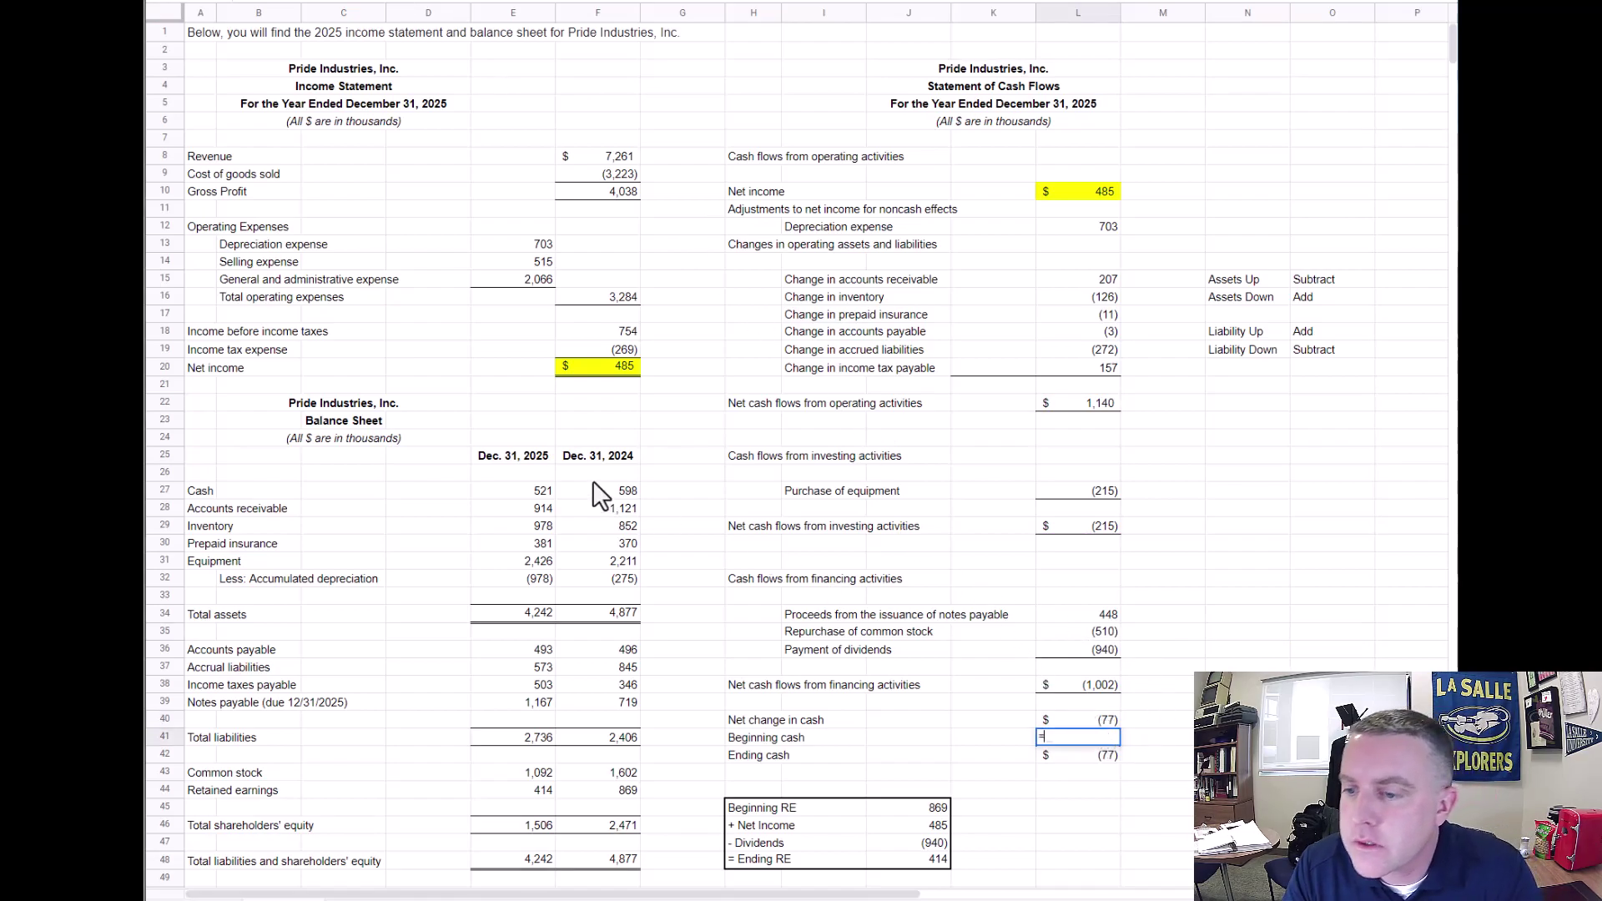
pyautogui.click(620, 493)
pyautogui.press('Return')
# Add a check in L43 subtracting the statement's ending cash from the Dec. 31, 2025 balance sheet cash, =E27-L42
pyautogui.click(1106, 773)
pyautogui.click(1103, 757)
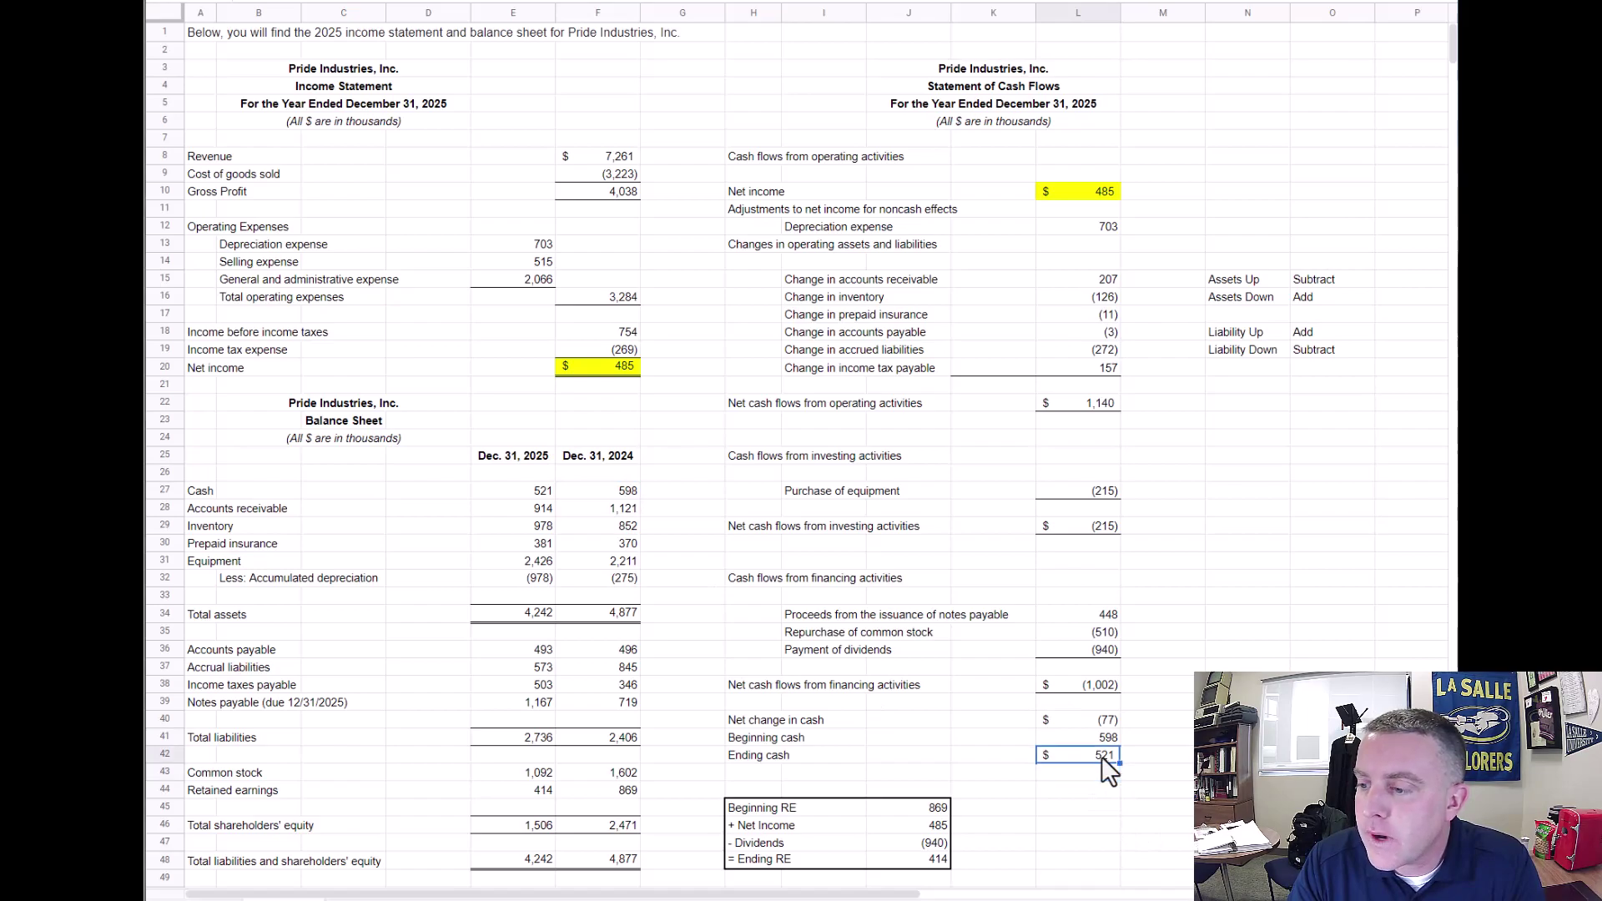
pyautogui.click(534, 492)
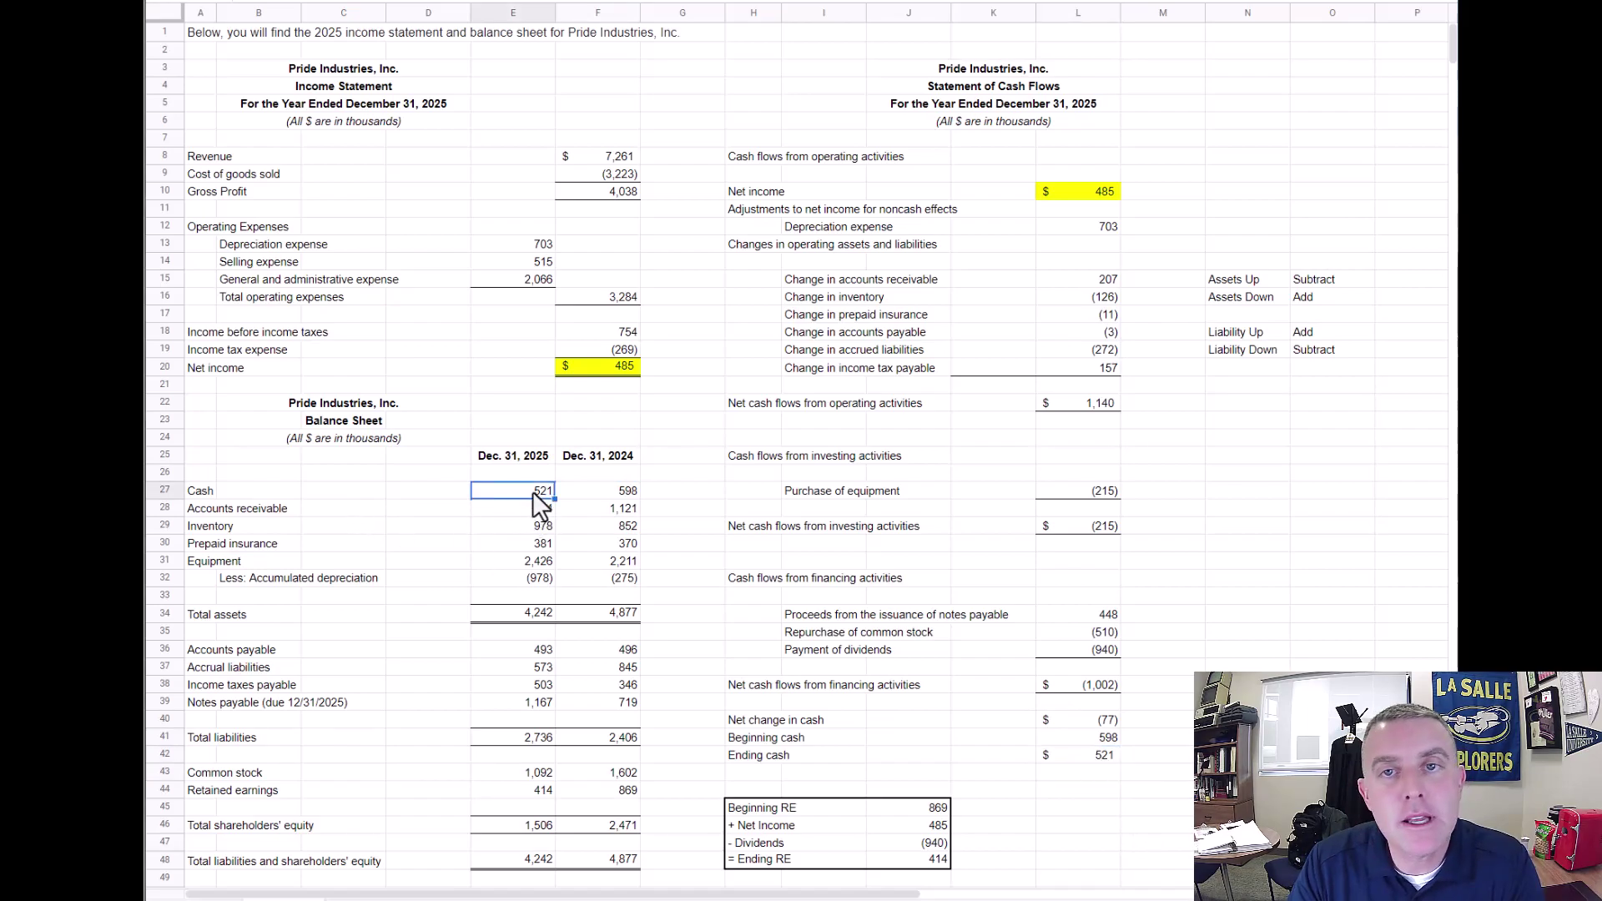
pyautogui.click(1092, 775)
pyautogui.write('=')
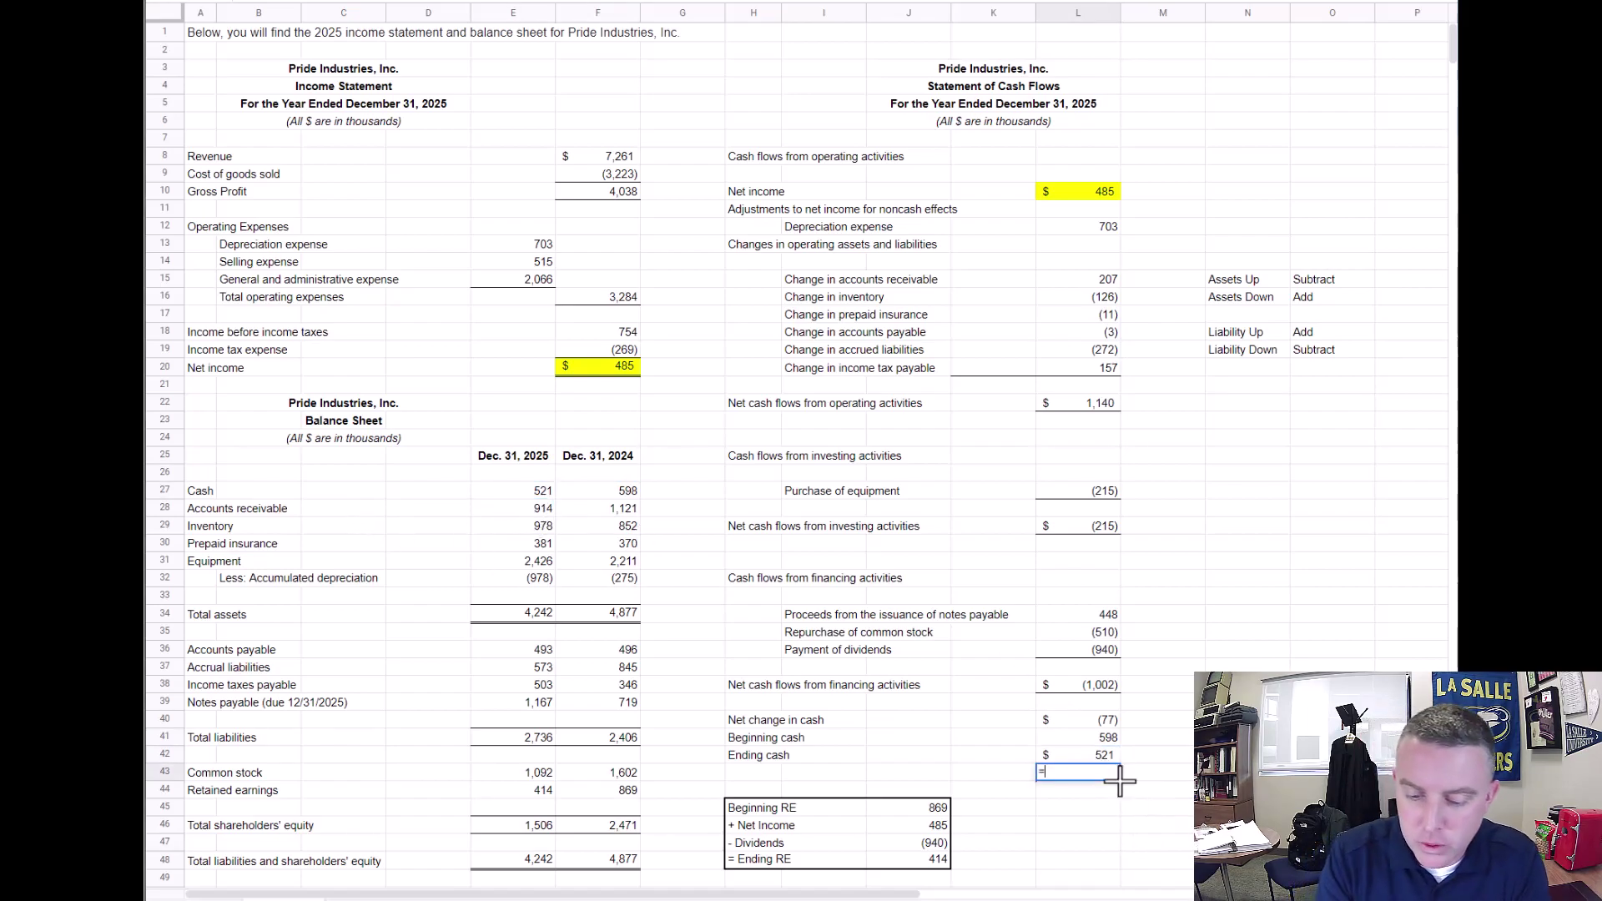
pyautogui.click(547, 493)
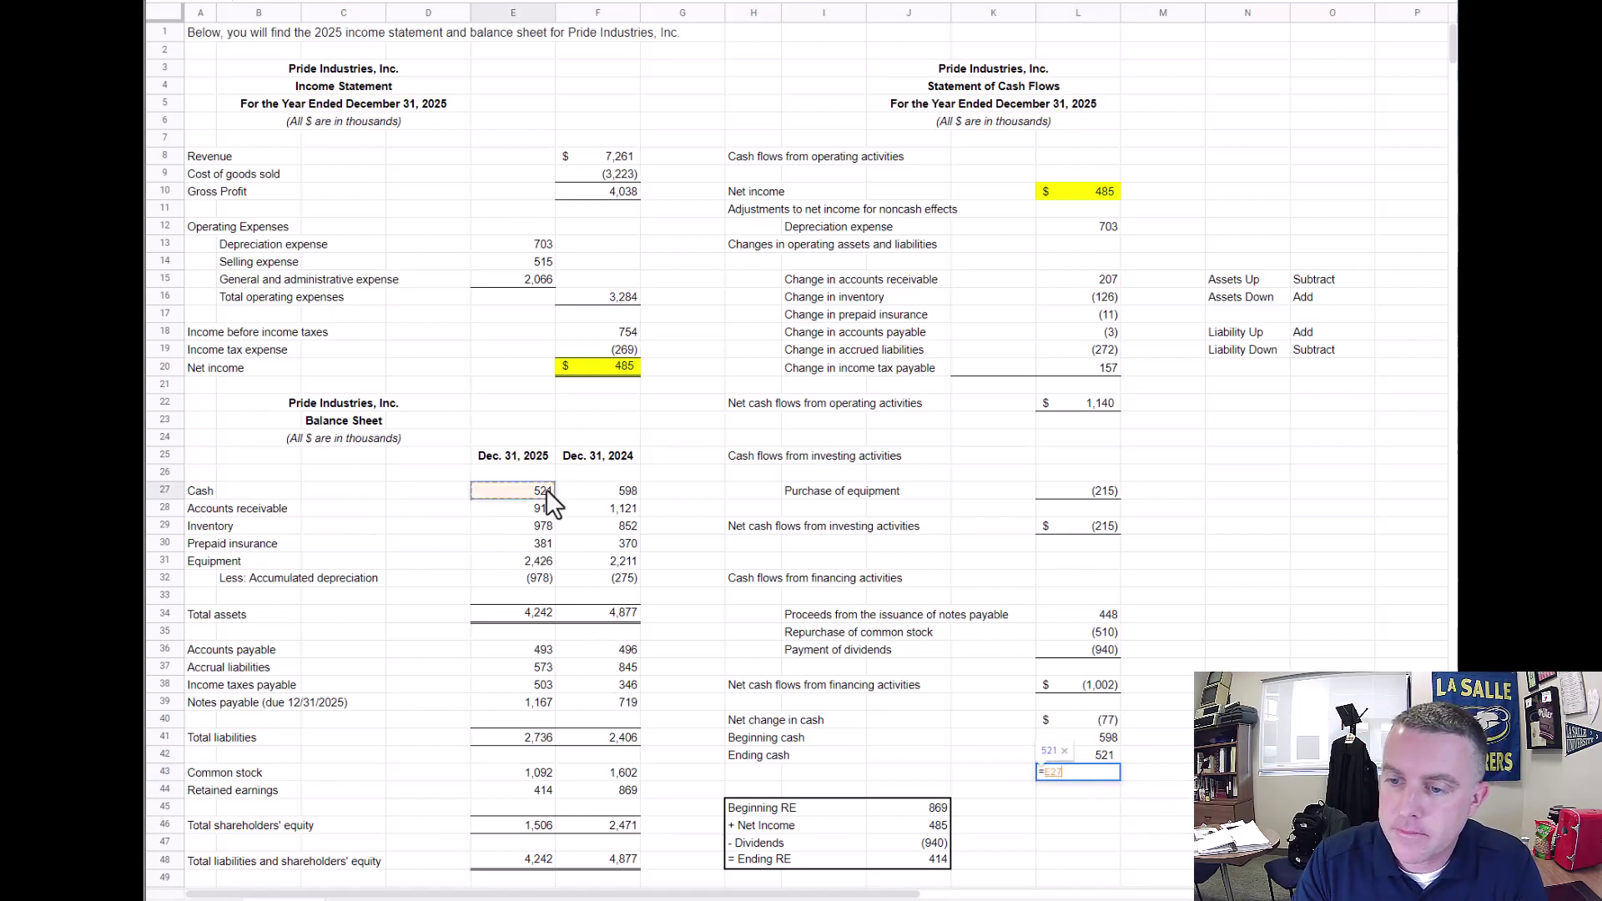
pyautogui.write('-')
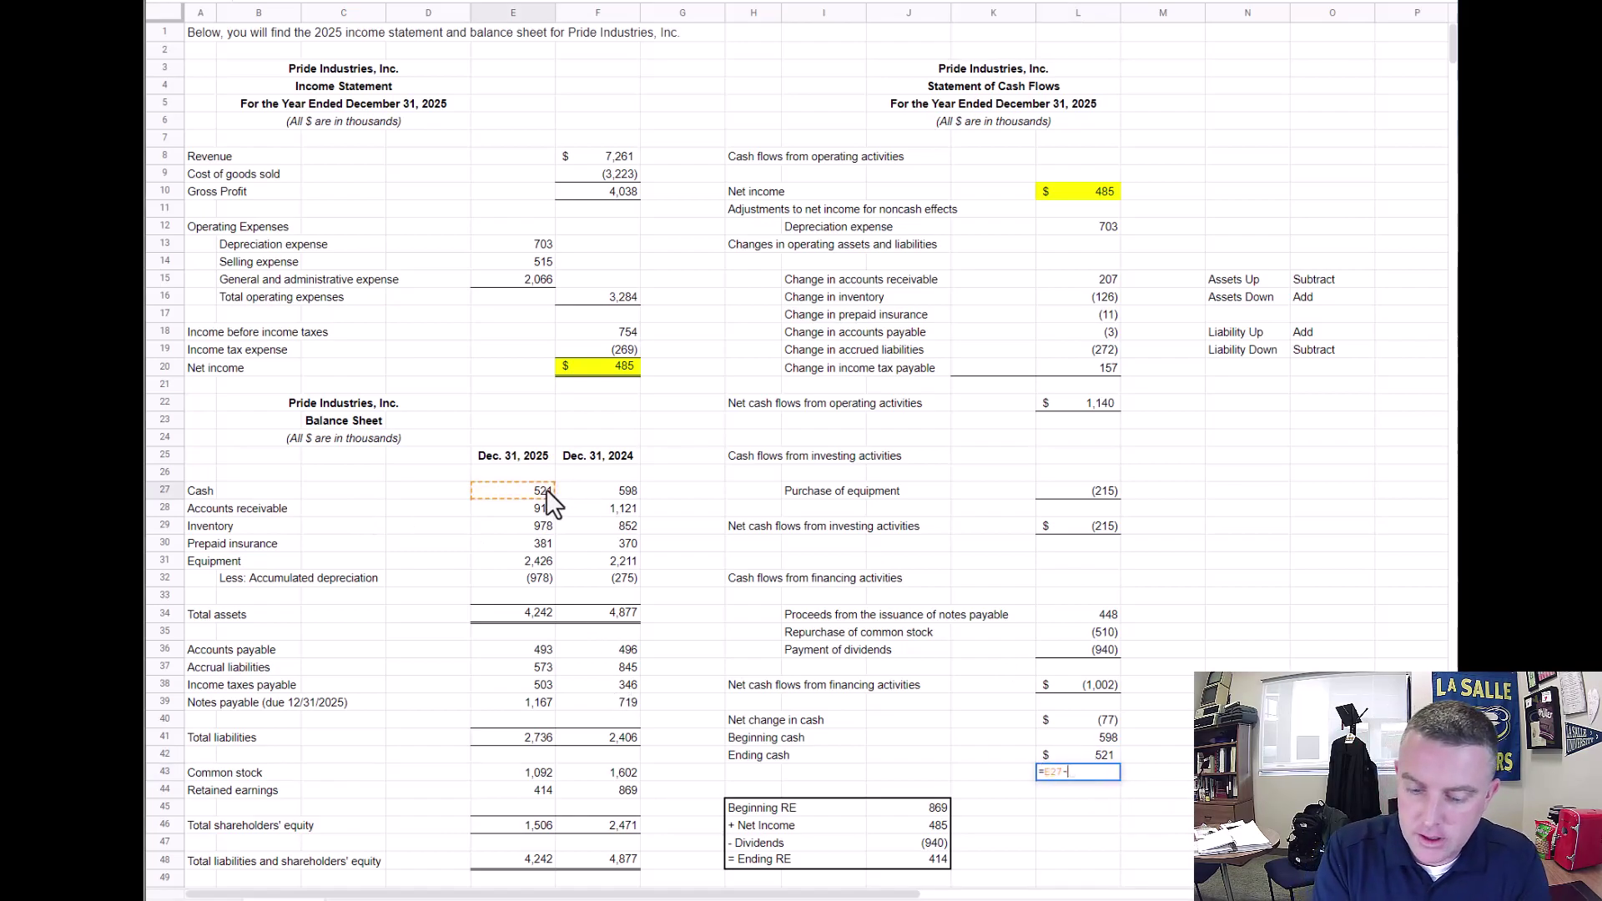
pyautogui.click(1091, 753)
pyautogui.press('Return')
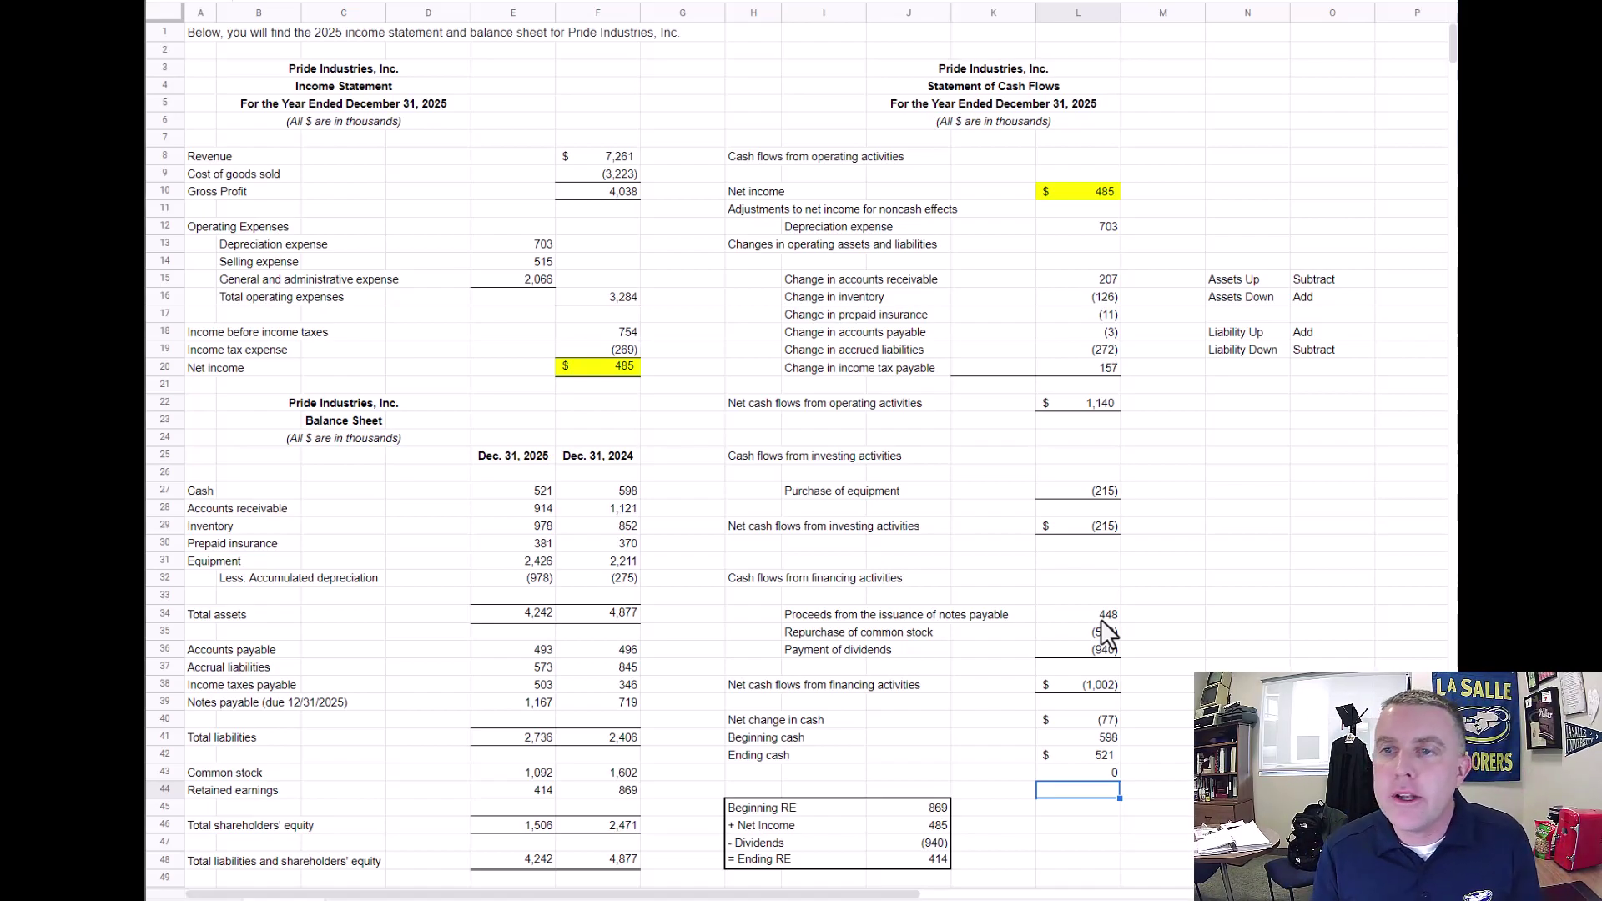
# Review the net cash flows from operating activities total in L22
pyautogui.click(1085, 404)
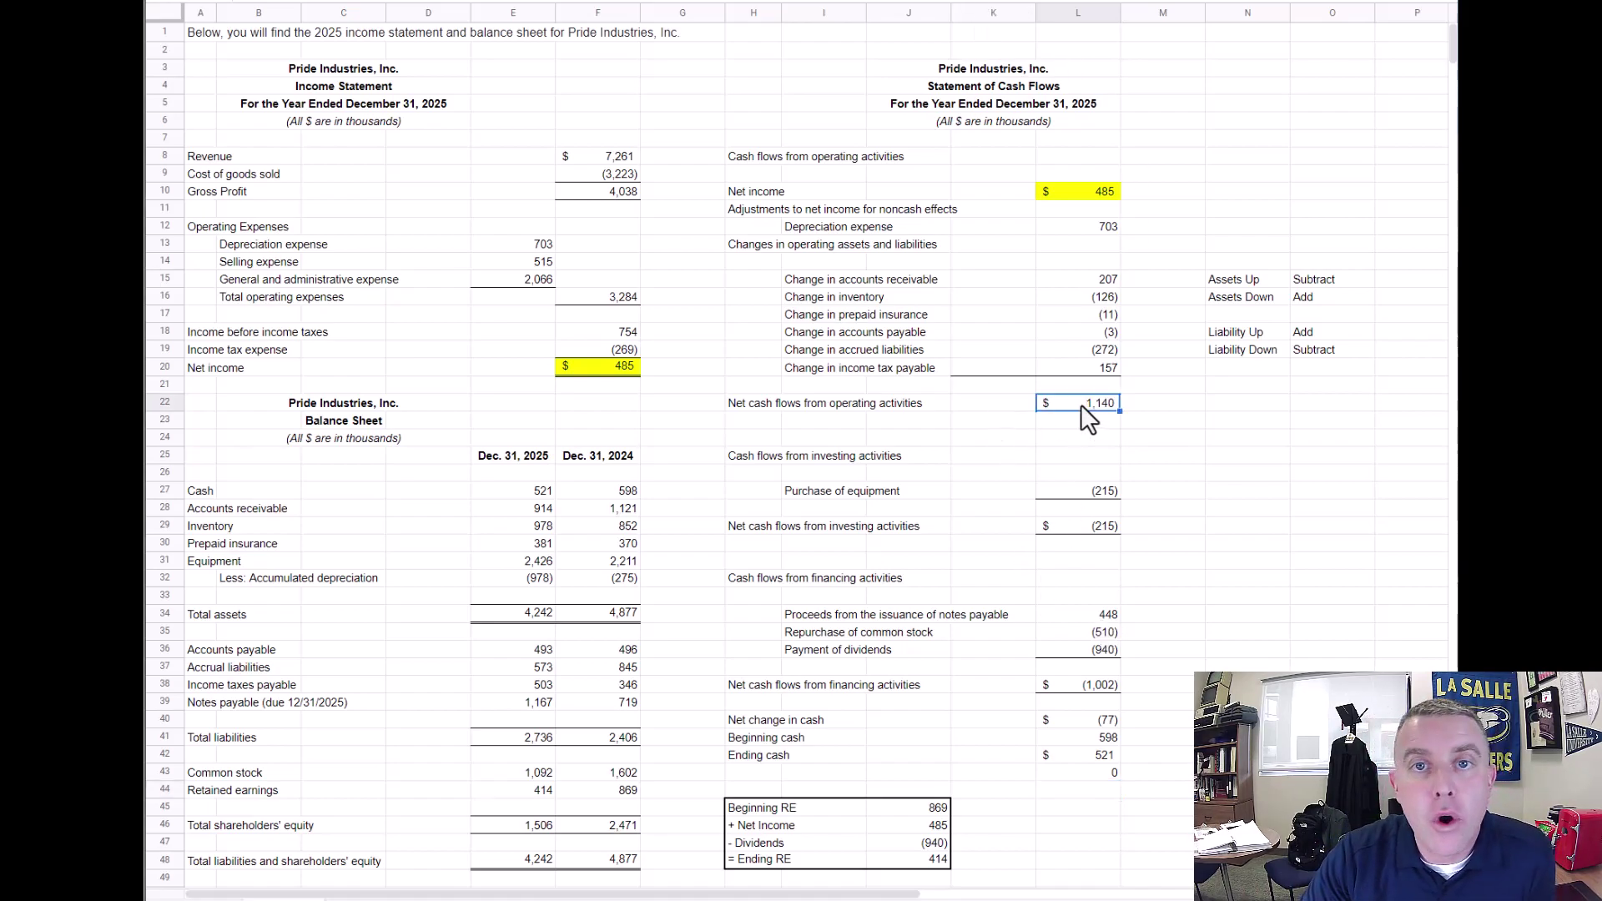